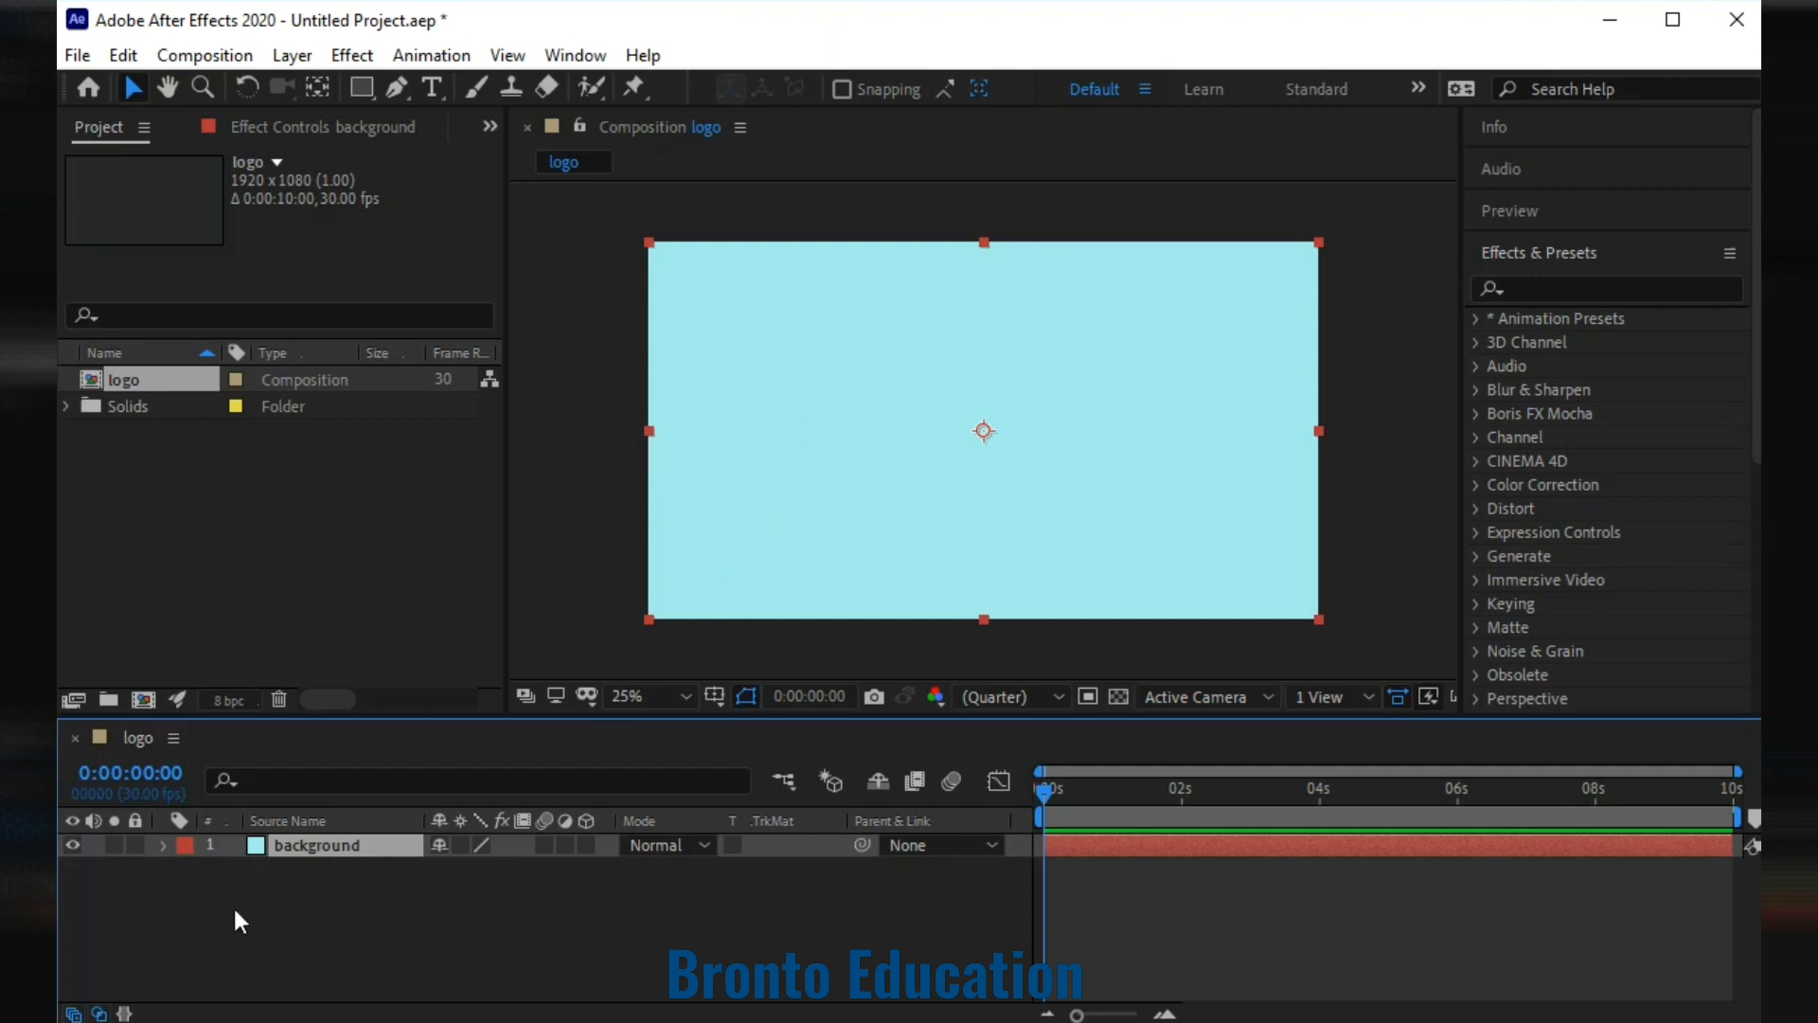
# Change the background solid's colour to dark blue 000A54 in its solid settings.
pyautogui.click(281, 57)
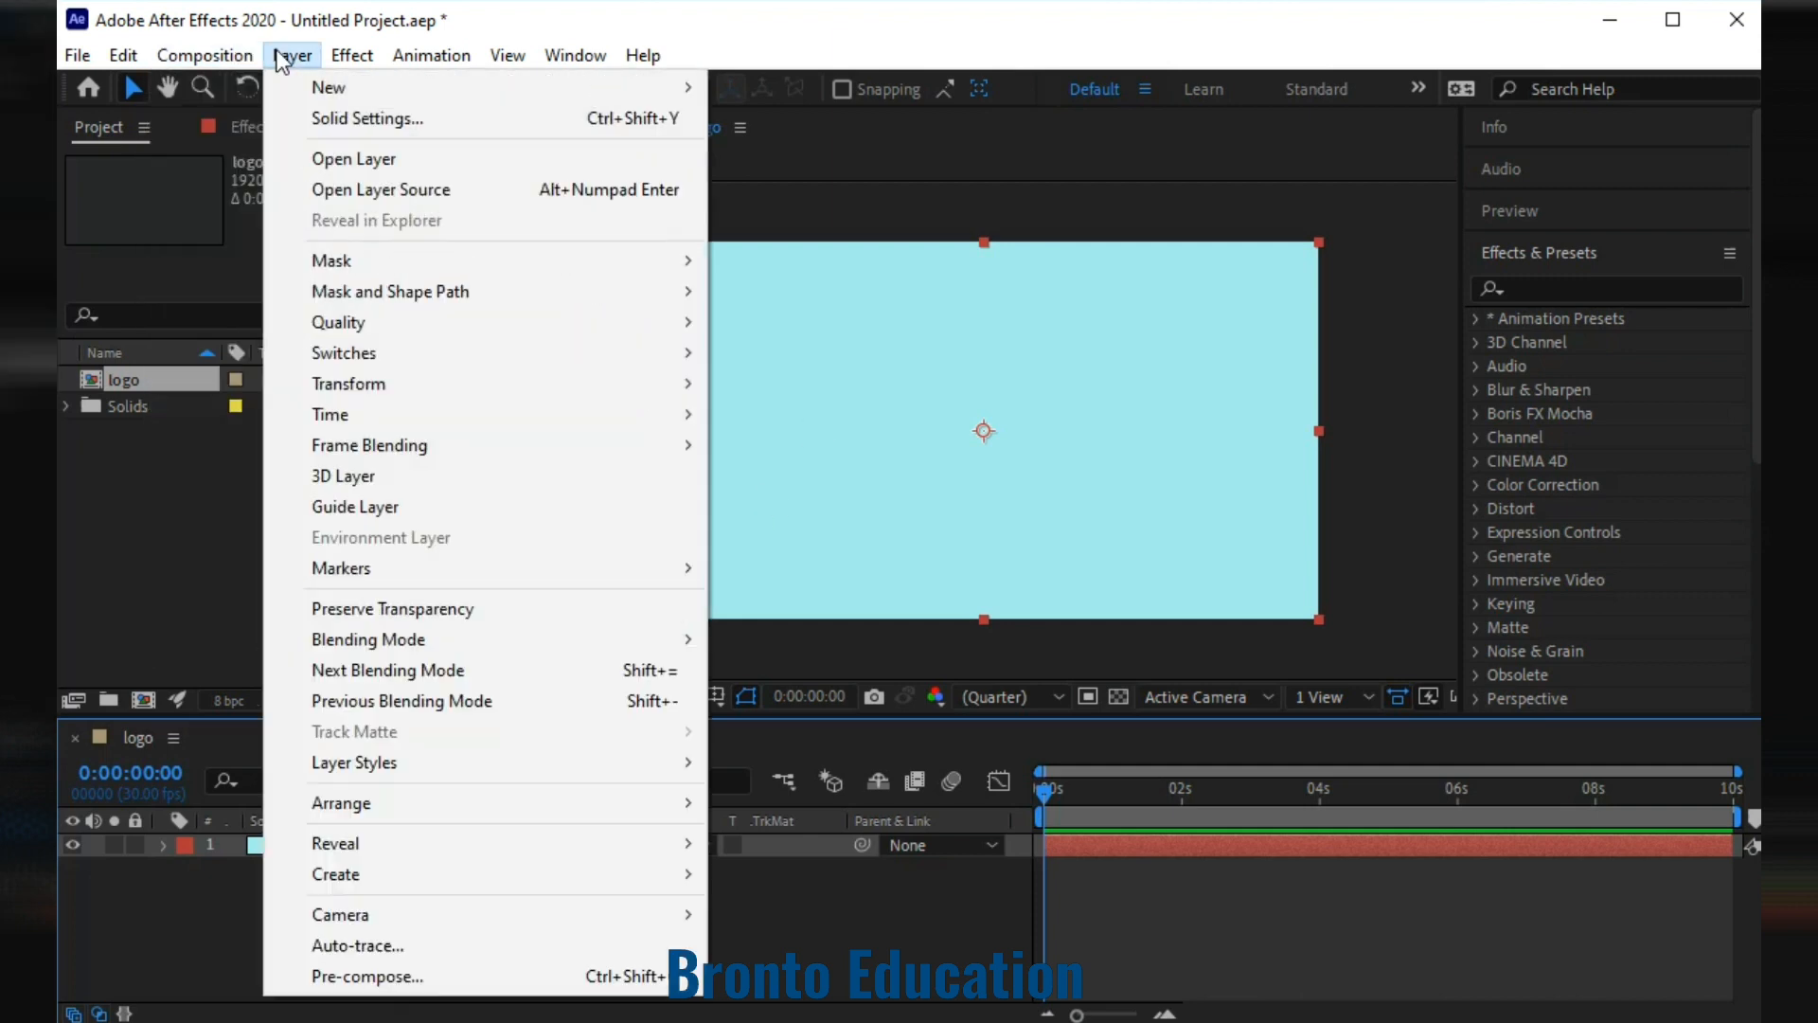
pyautogui.click(333, 109)
pyautogui.click(1393, 886)
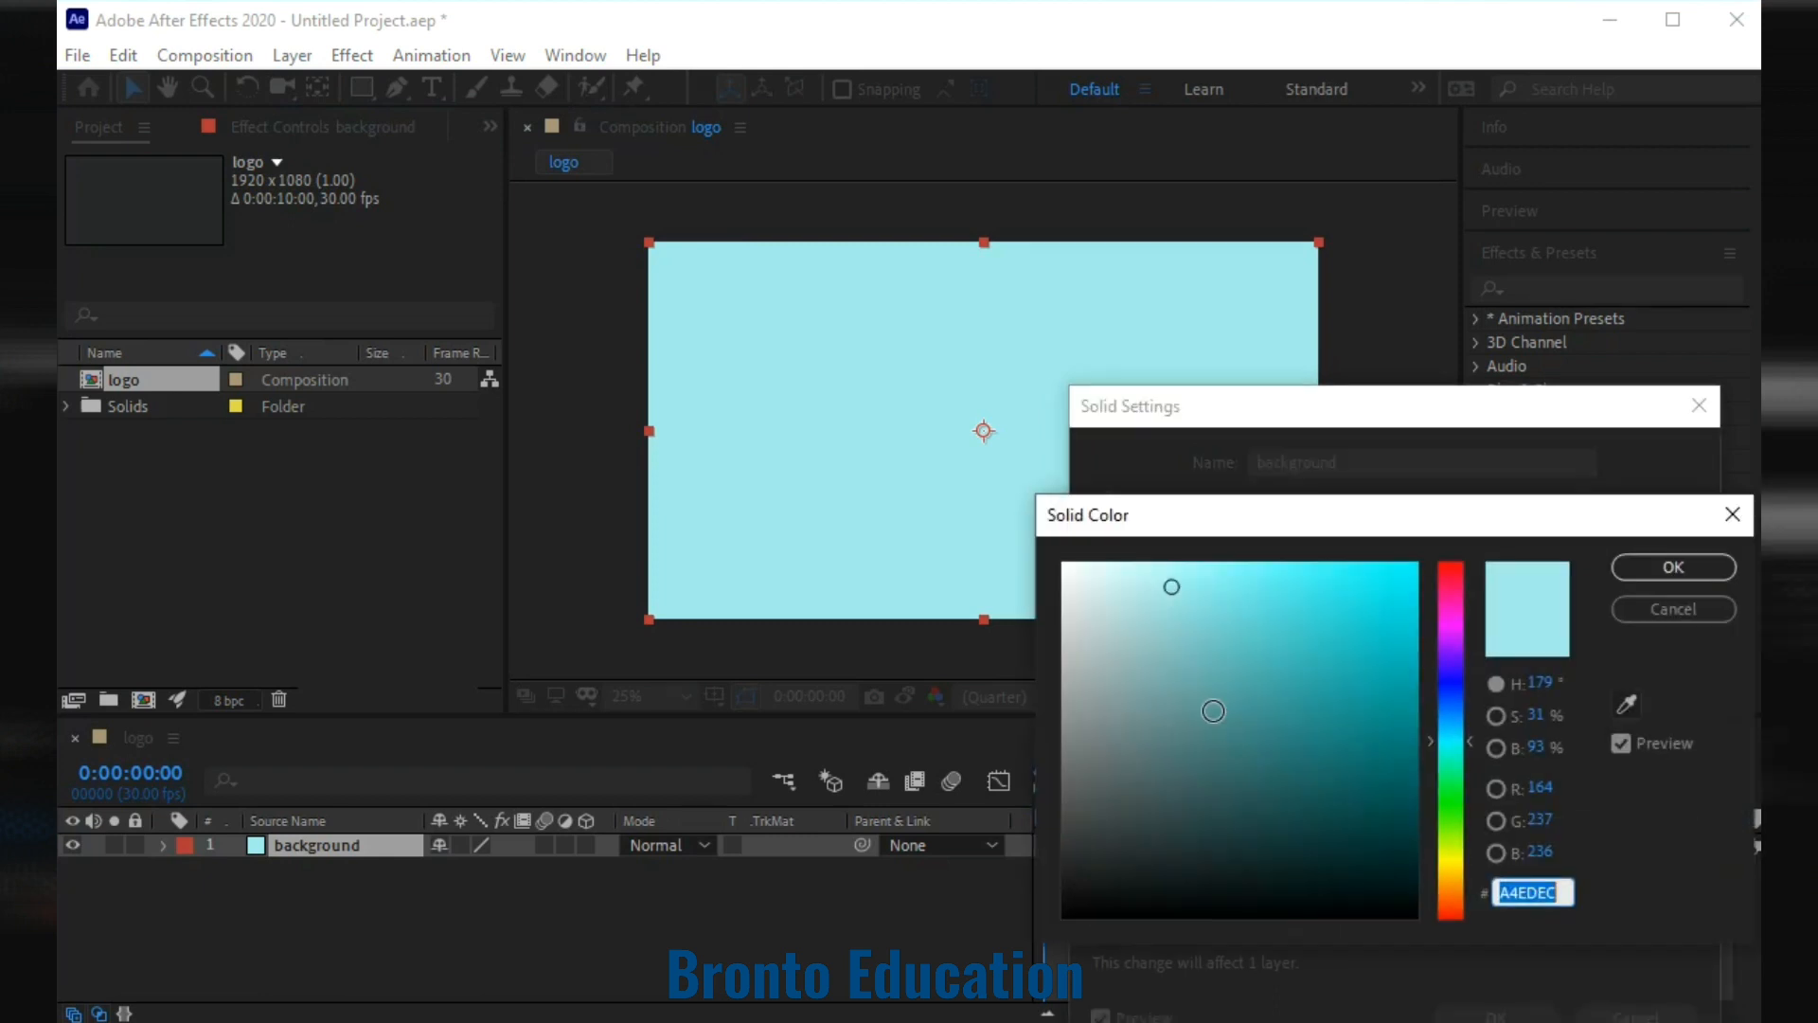
pyautogui.click(1449, 701)
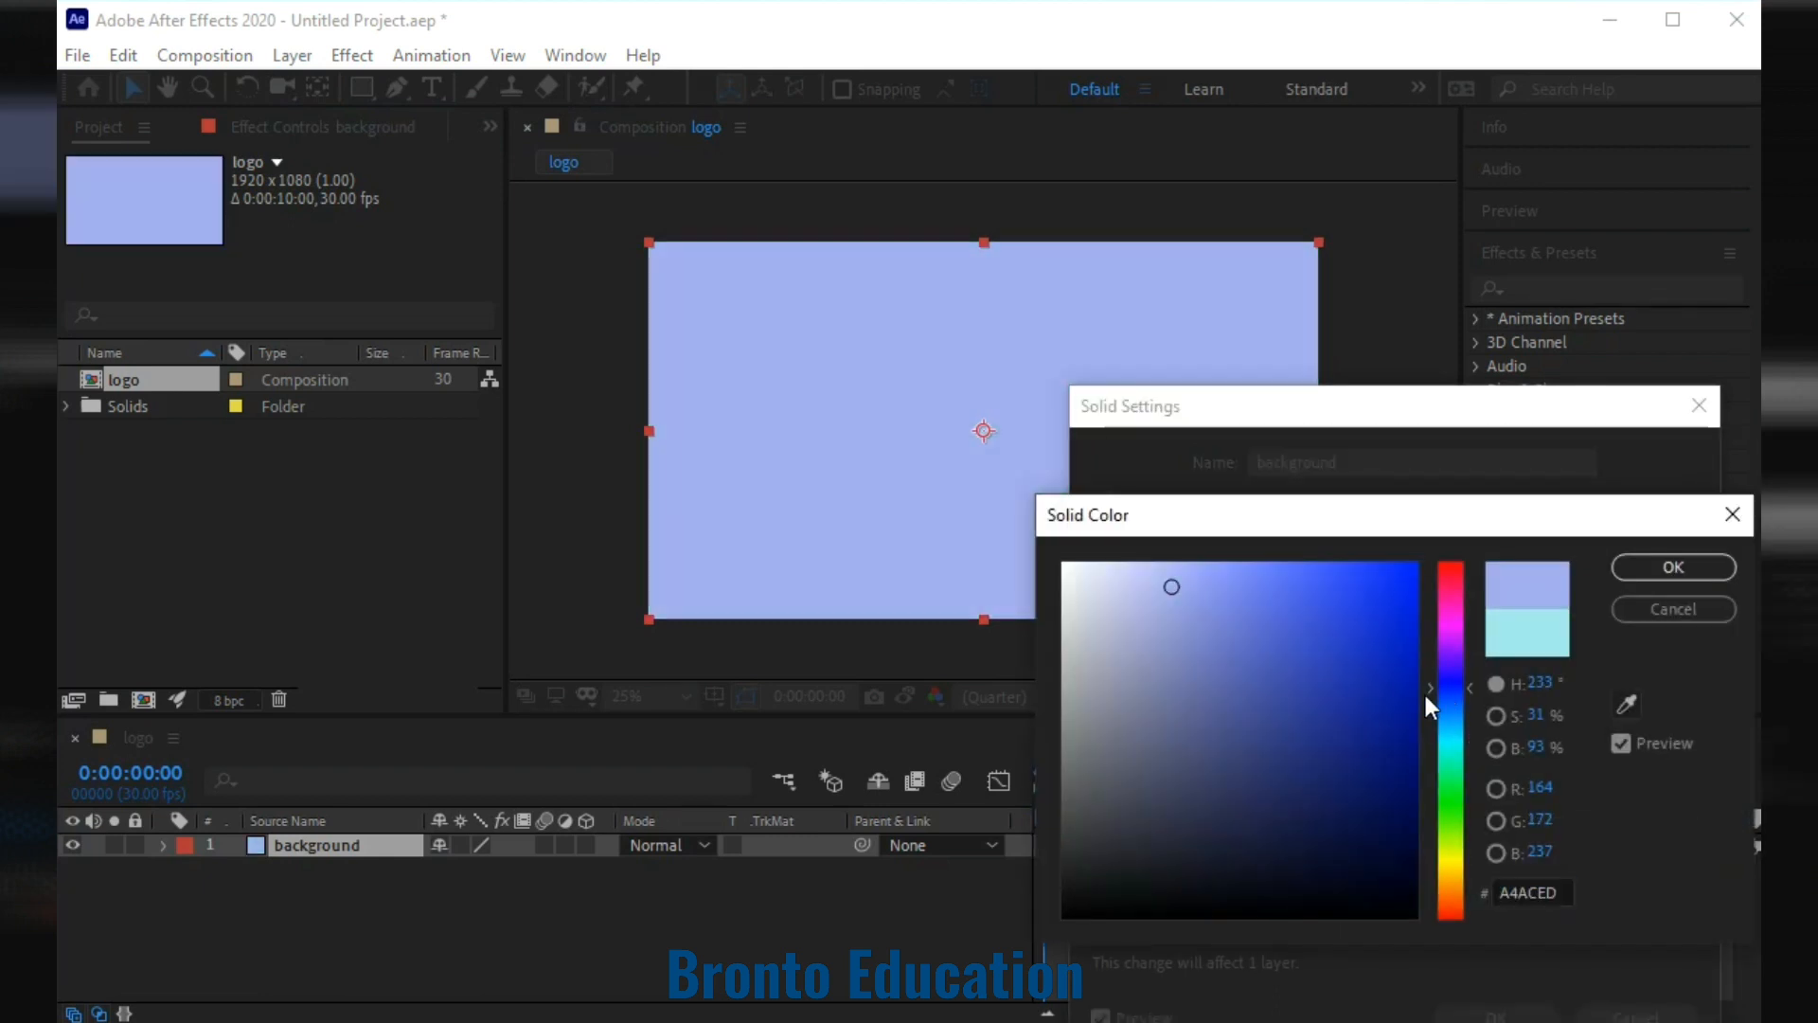
pyautogui.click(1404, 698)
pyautogui.click(1410, 724)
pyautogui.moveTo(1410, 724); pyautogui.dragTo(1422, 801)
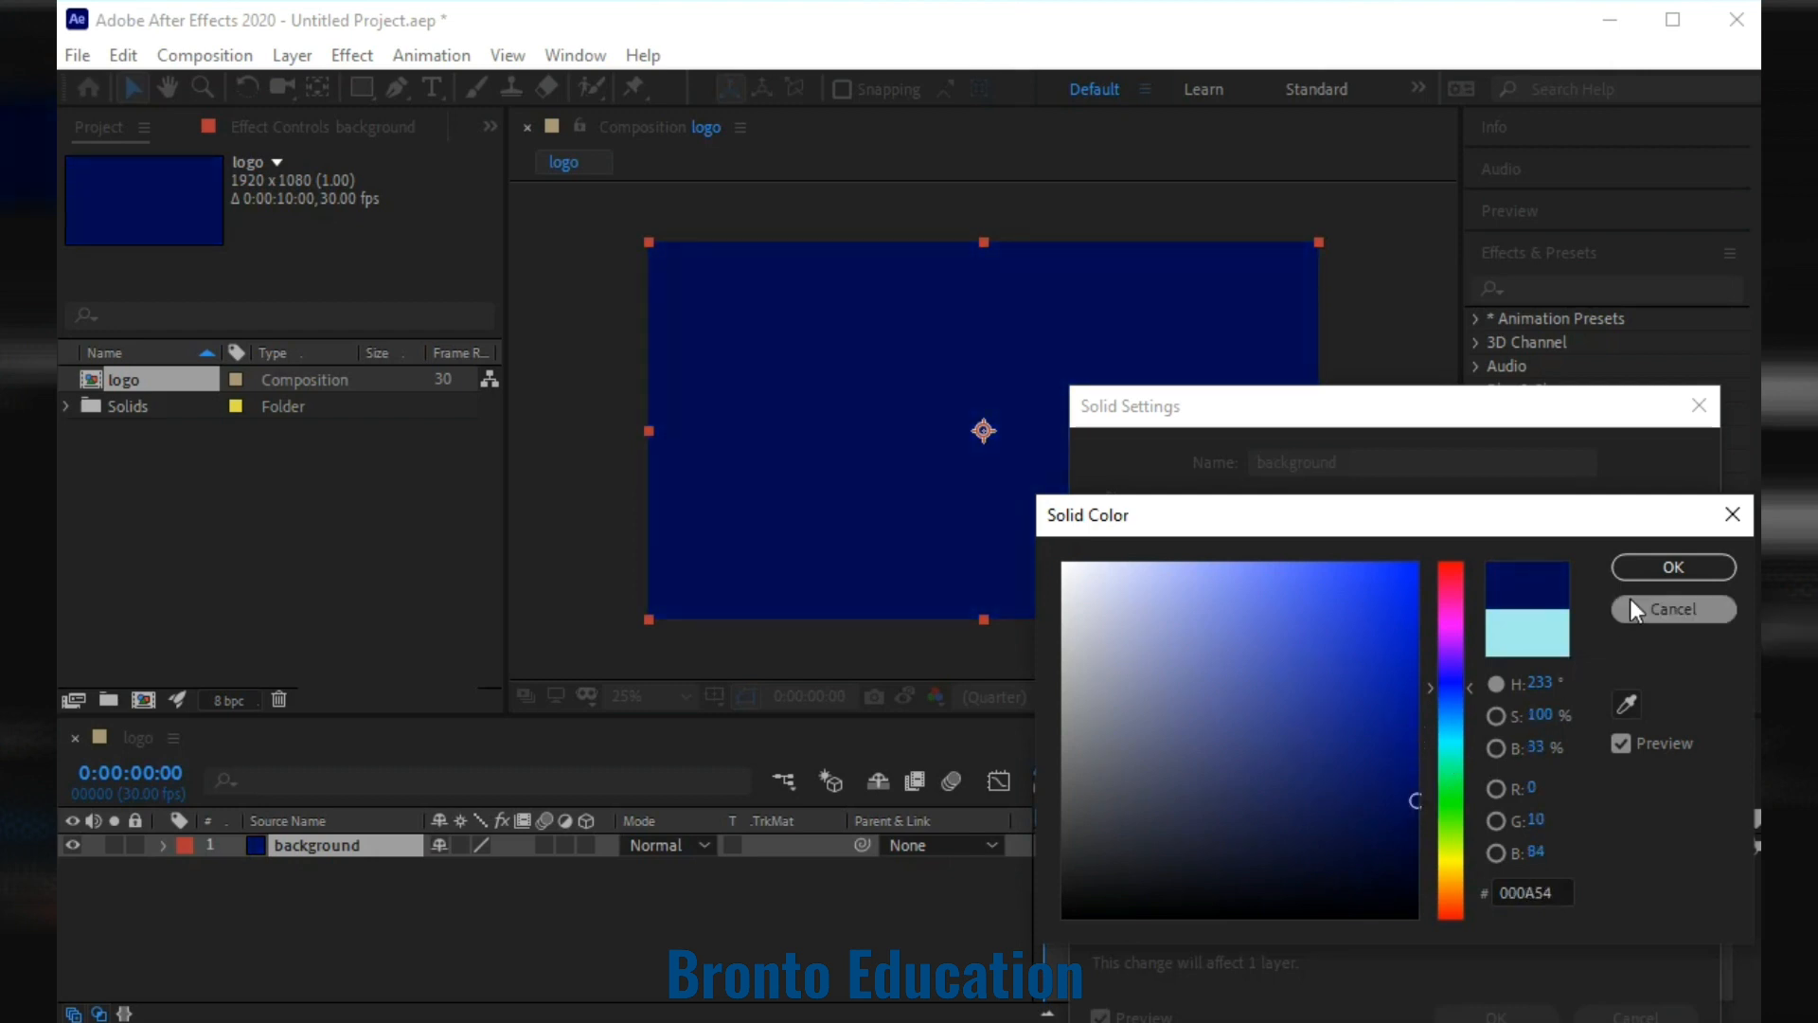
pyautogui.click(1640, 566)
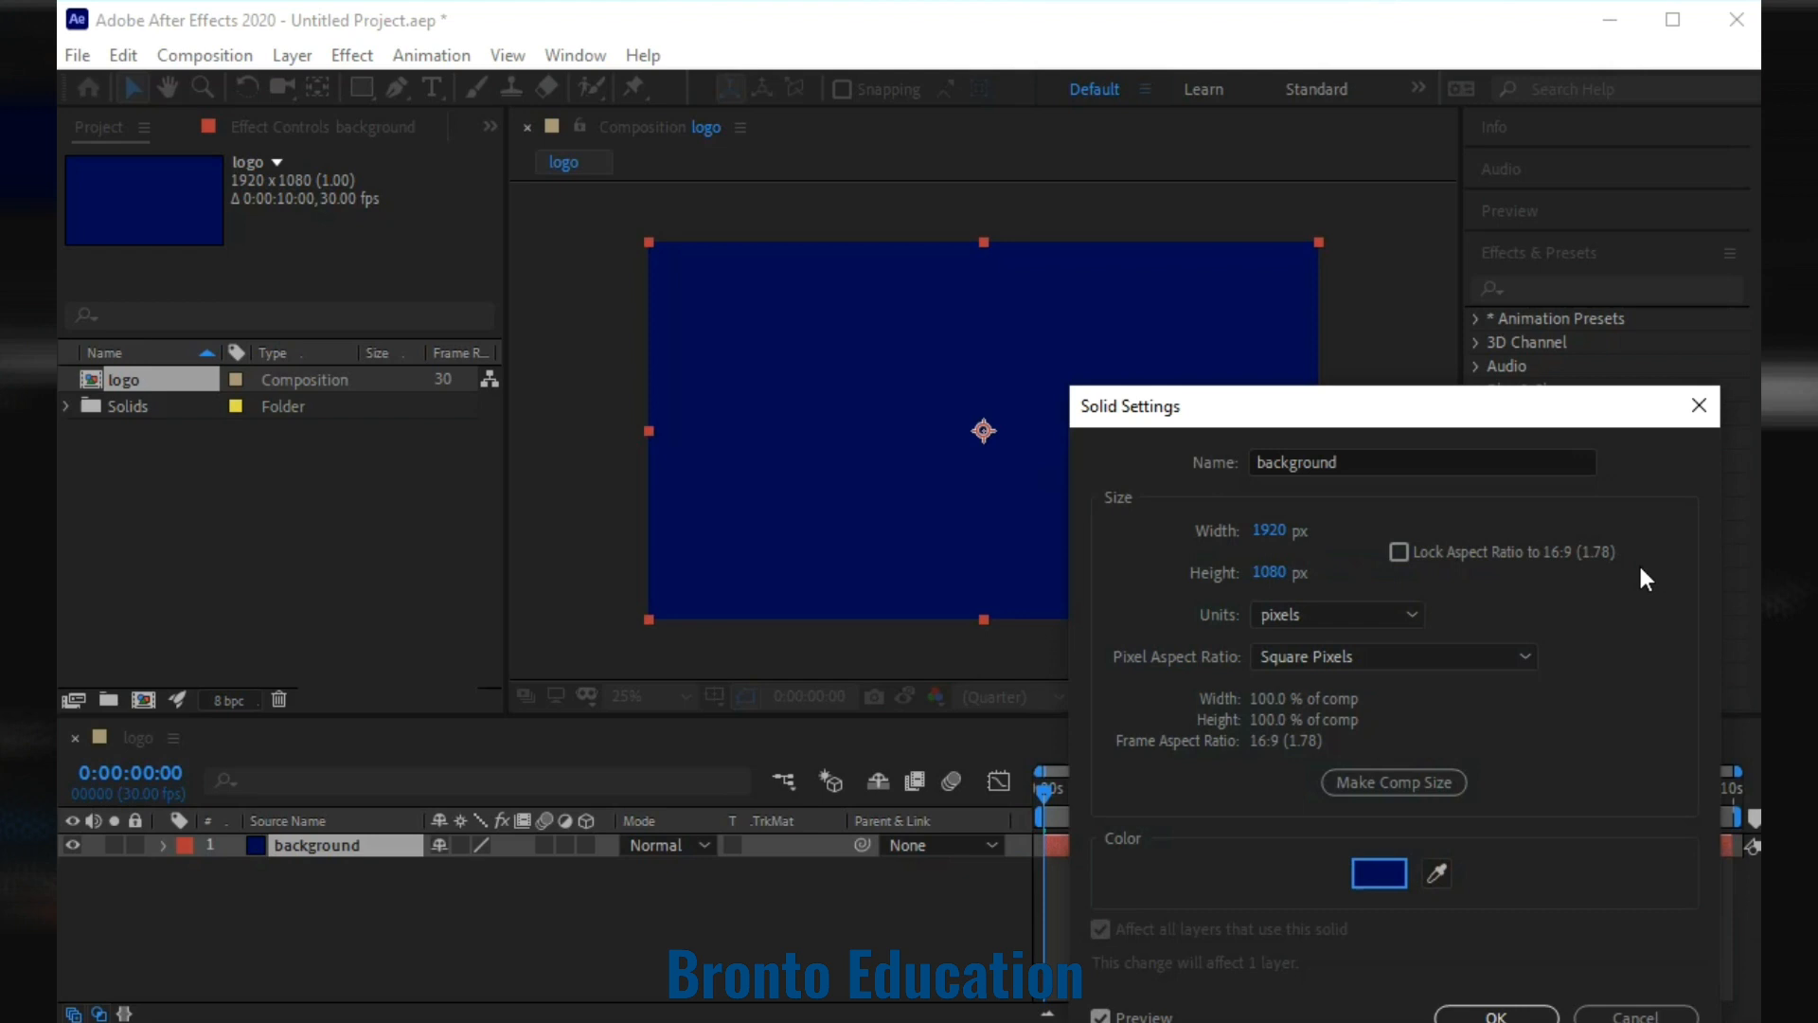
pyautogui.click(1495, 1014)
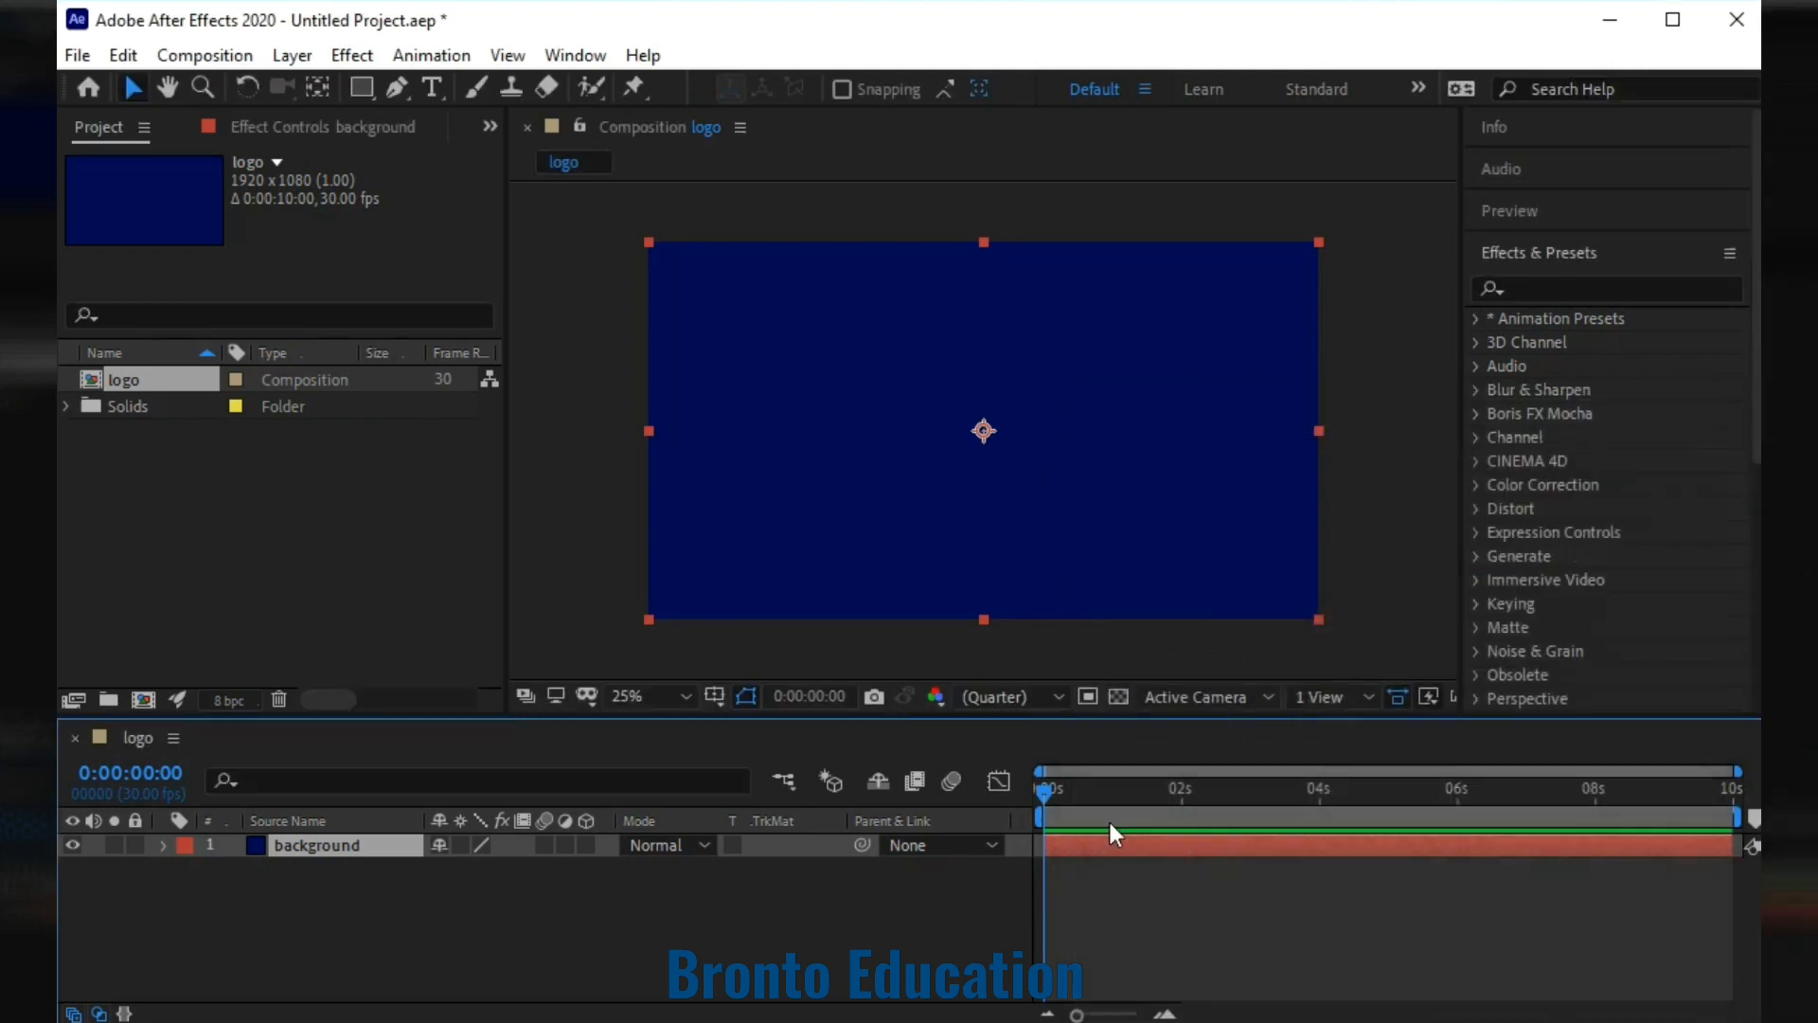
pyautogui.click(445, 910)
pyautogui.rightClick(347, 900)
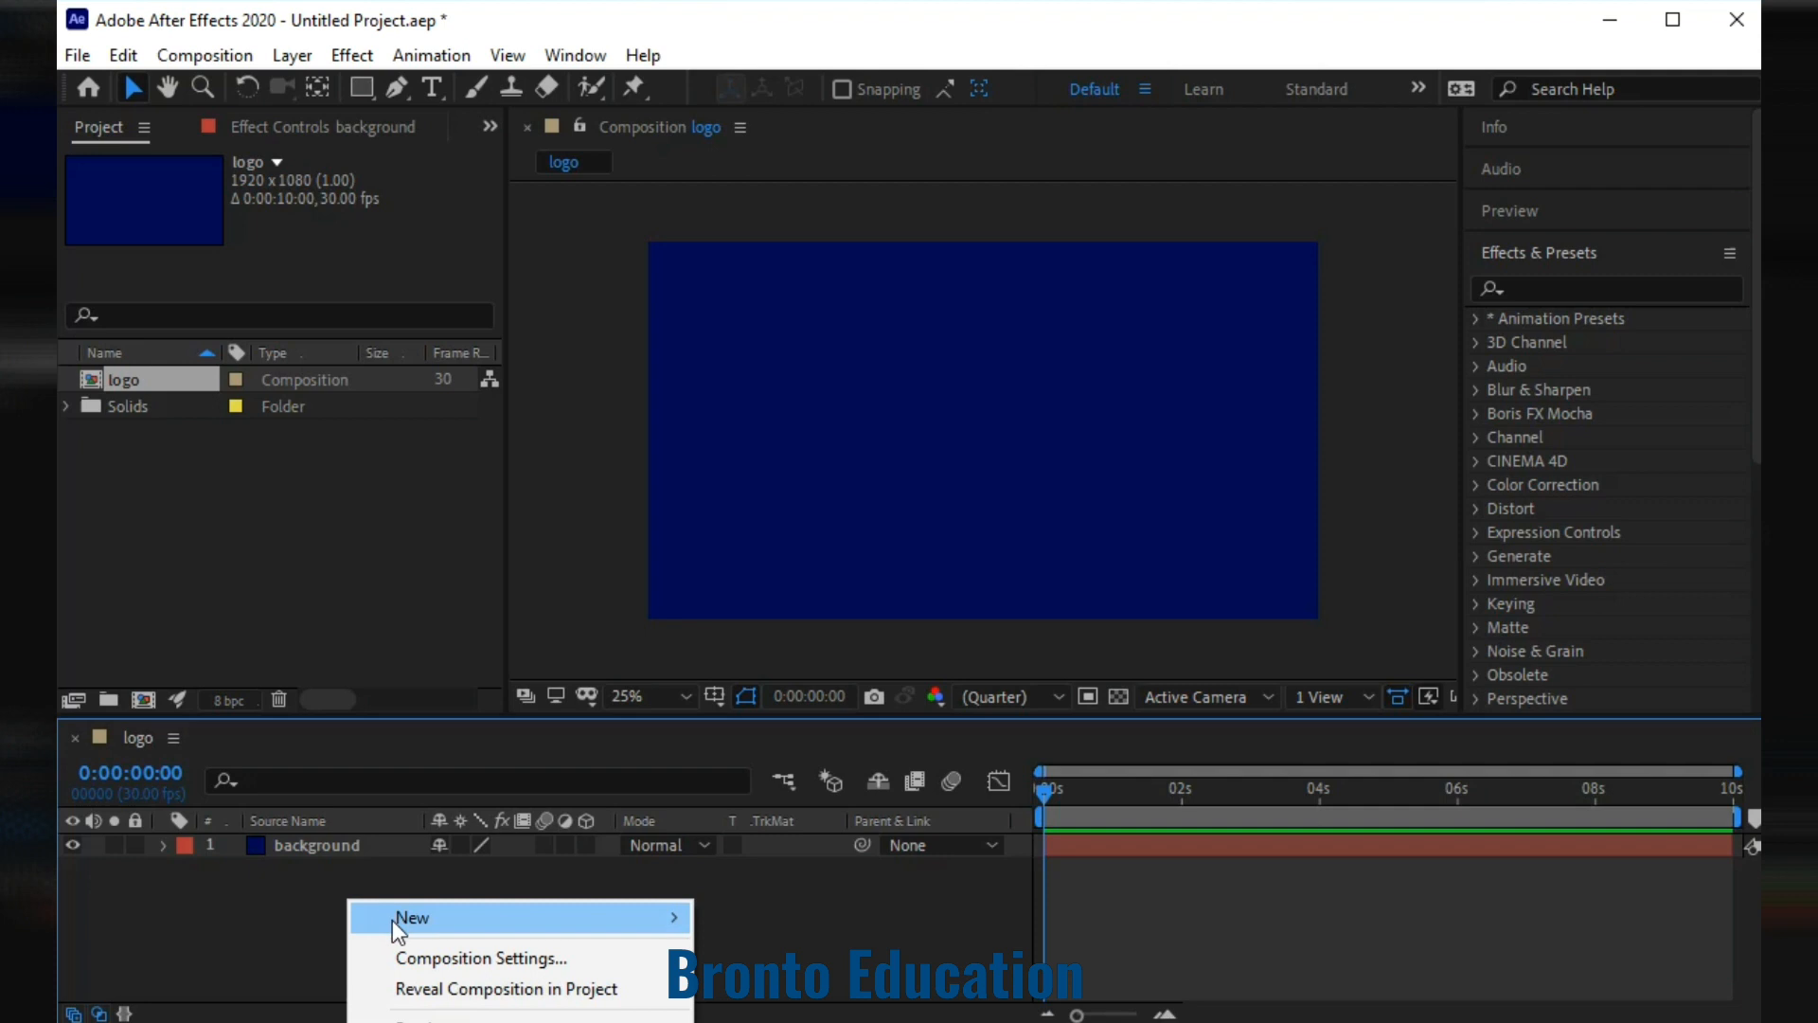
pyautogui.click(259, 748)
pyautogui.click(241, 537)
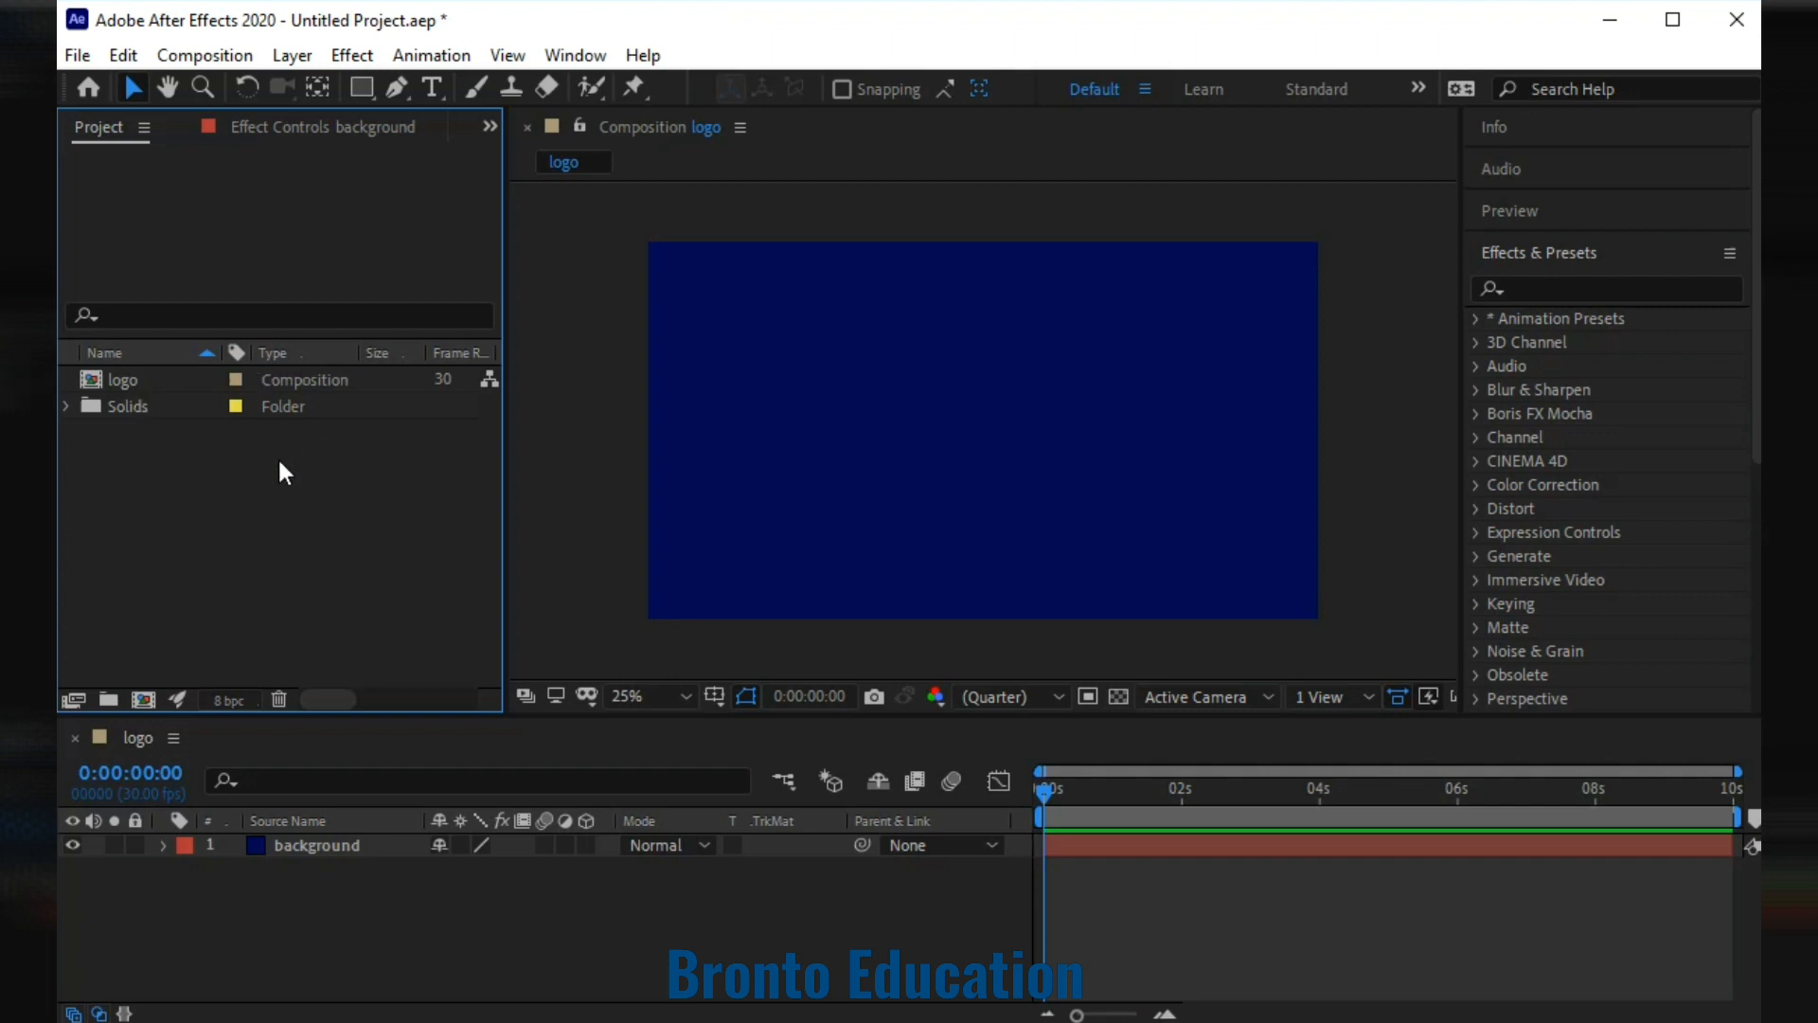
pyautogui.rightClick(178, 480)
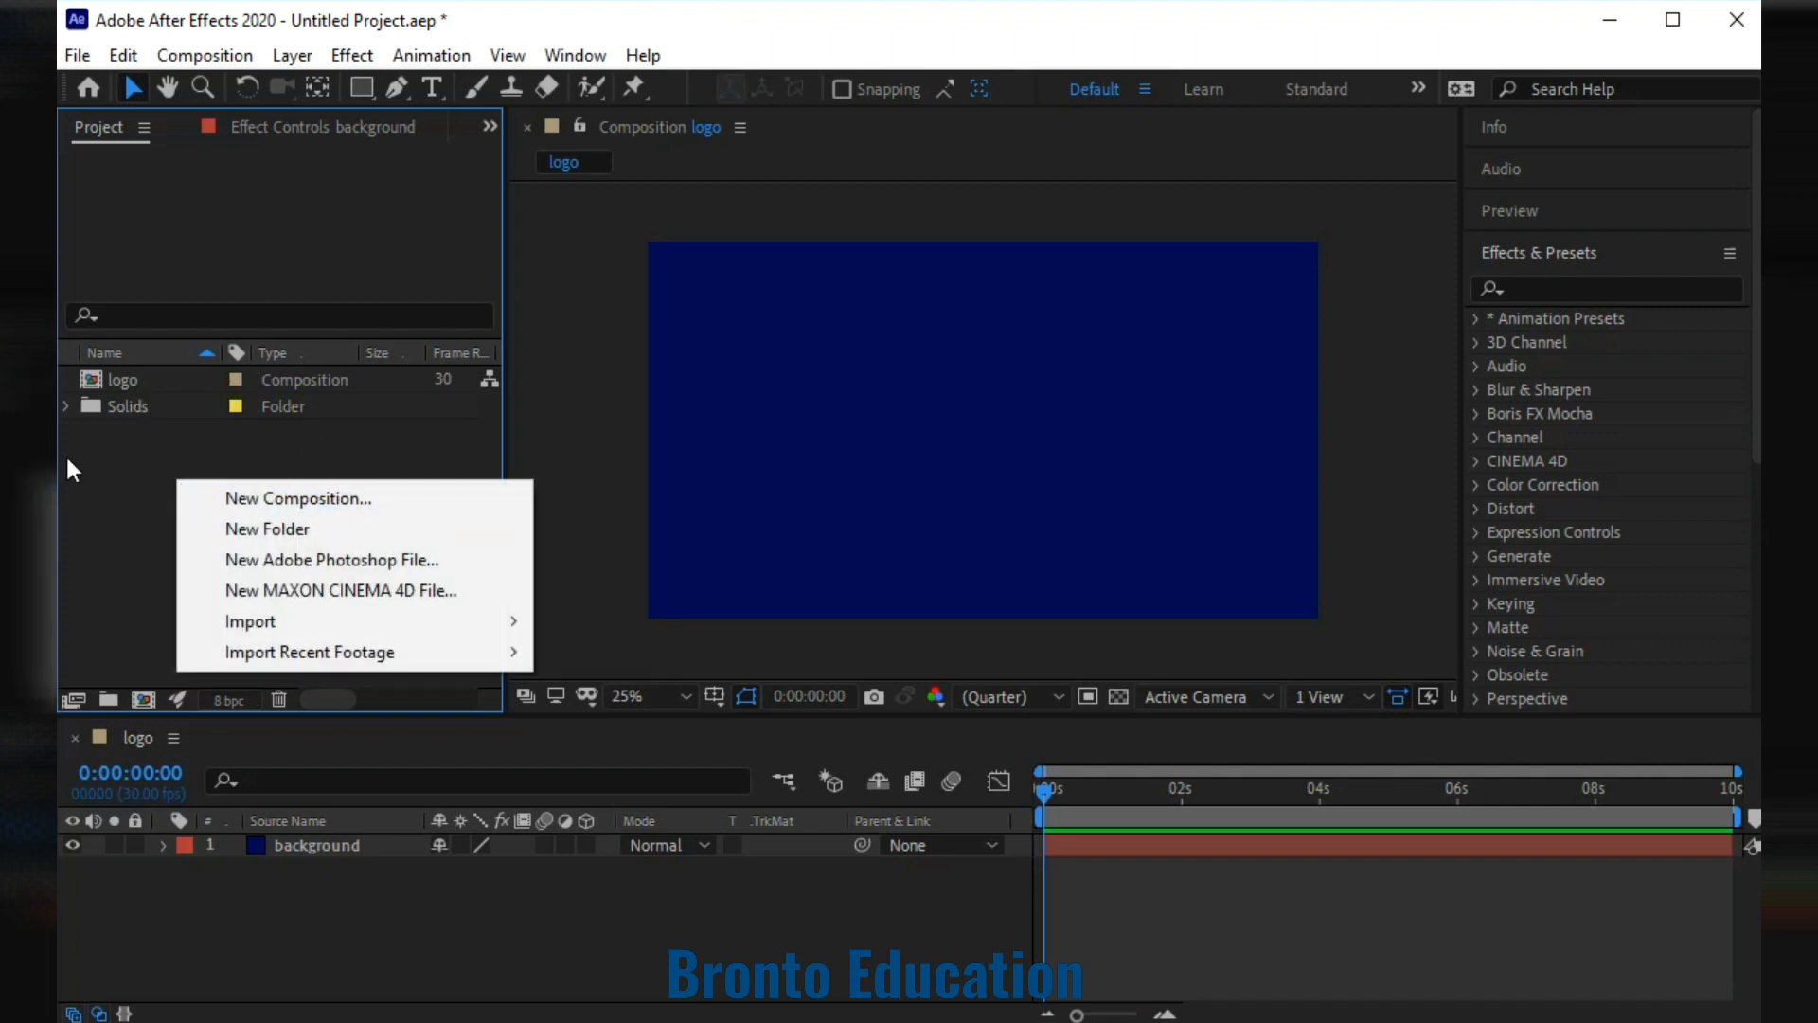
pyautogui.click(214, 463)
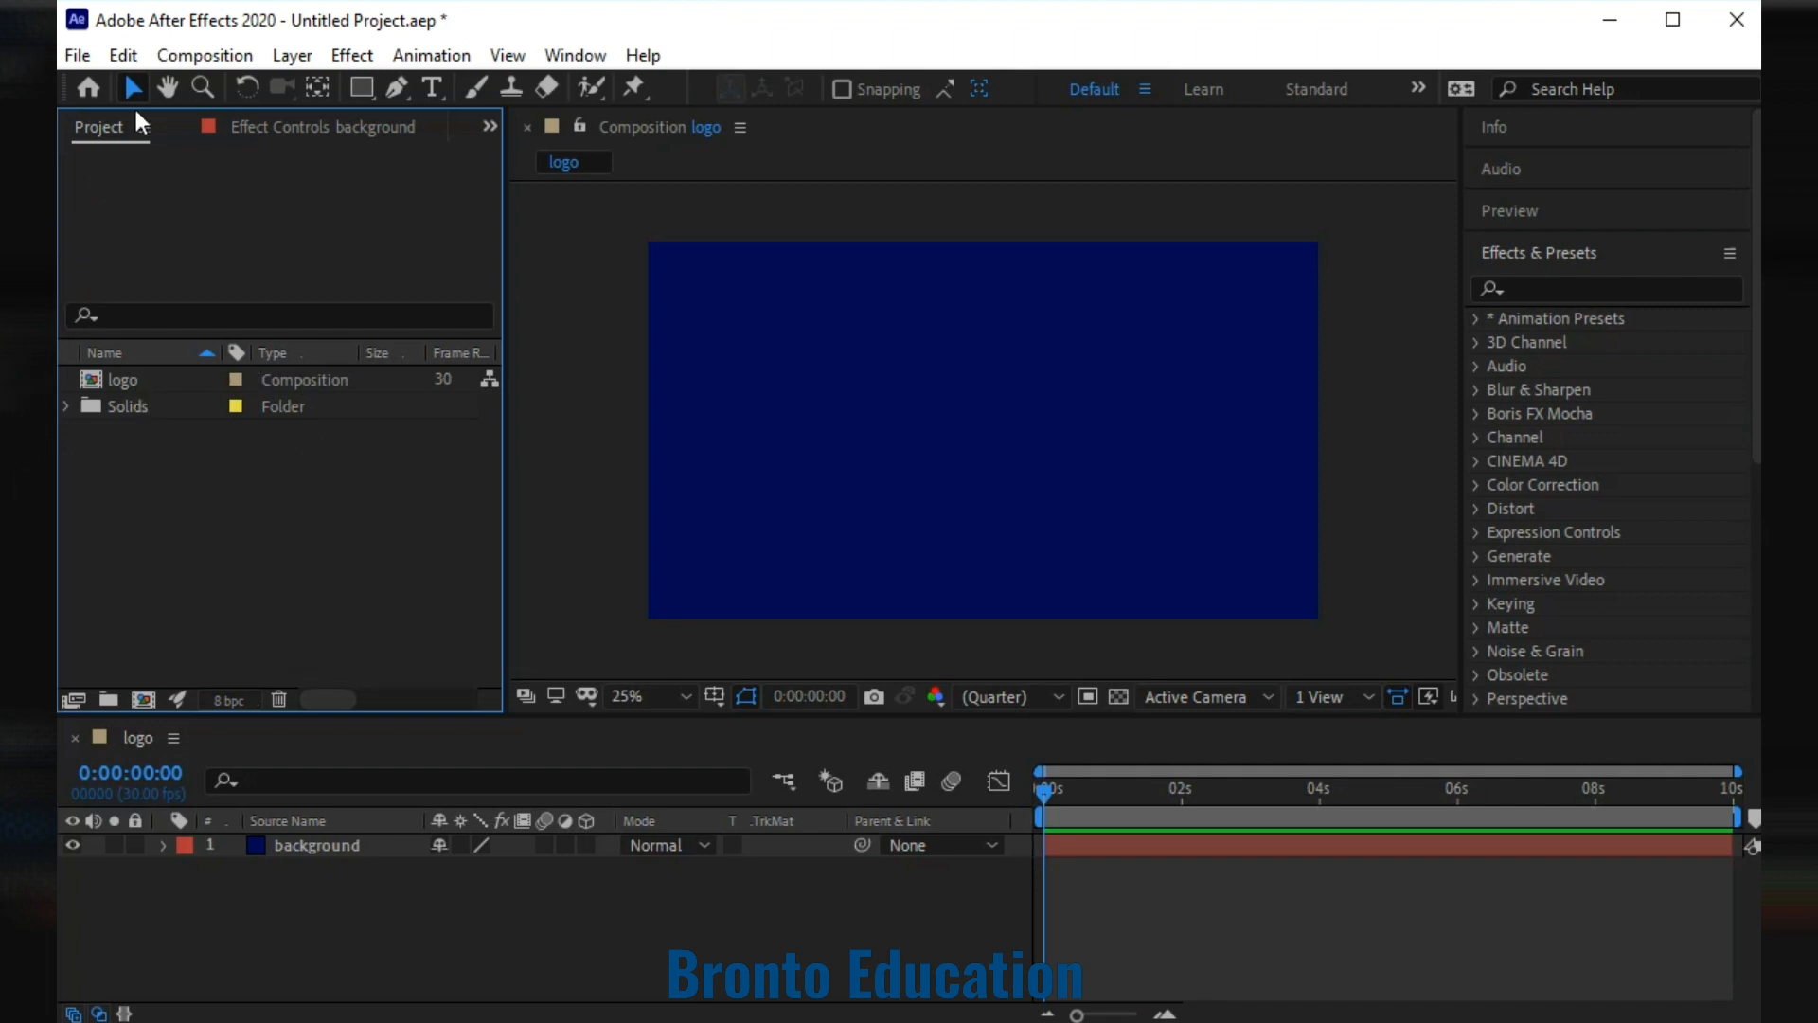
# Import the Firefox logo PNG from the after effect folder on the Desktop into the project.
pyautogui.doubleClick(260, 493)
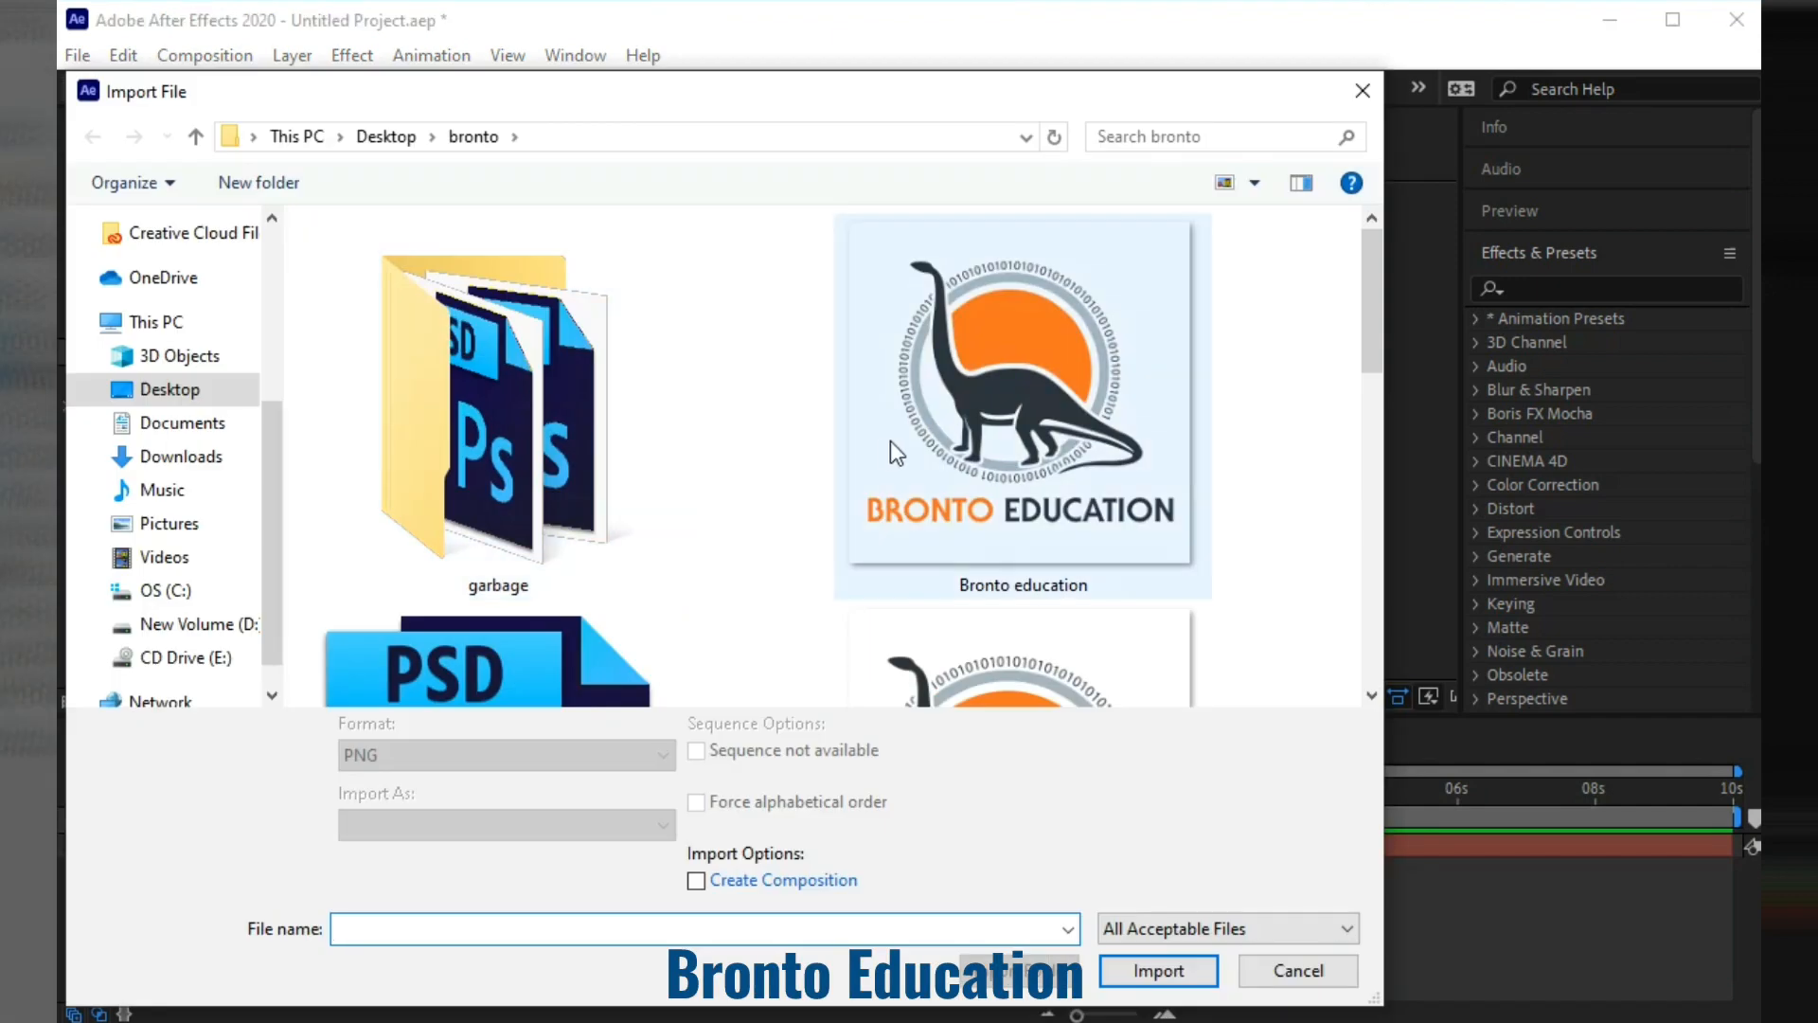
pyautogui.scroll(-5, 1004, 431)
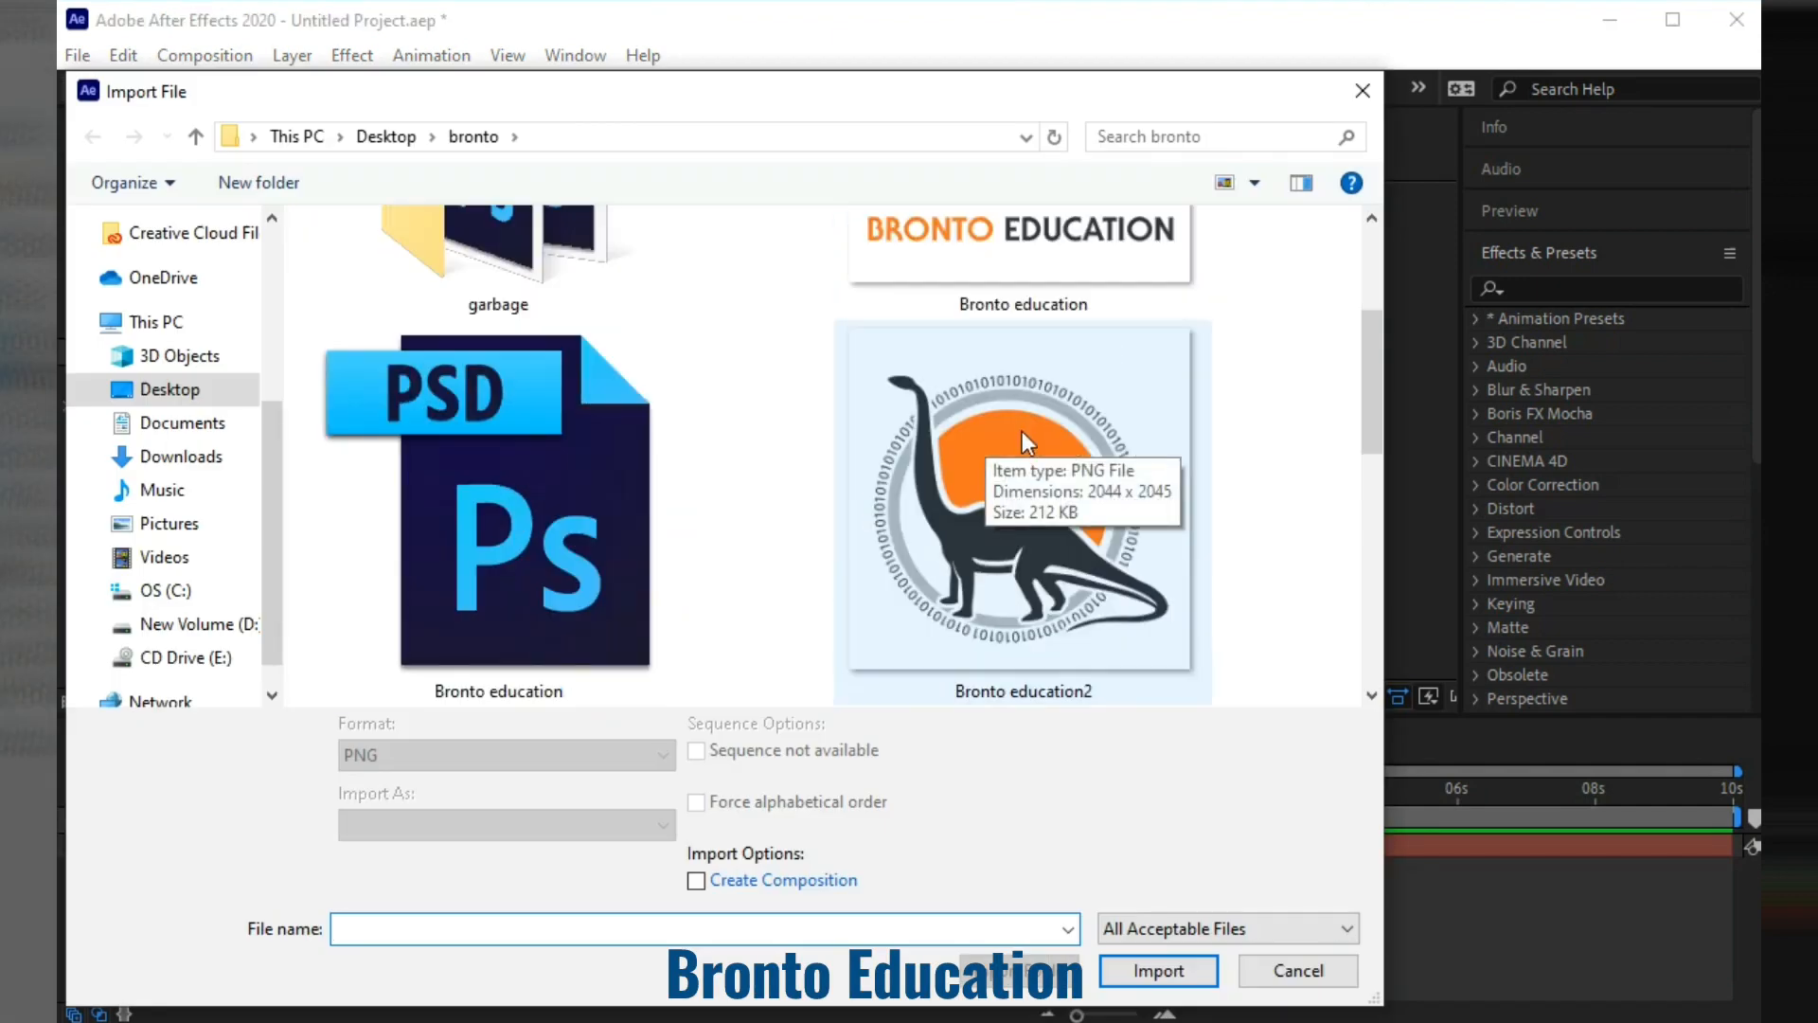
pyautogui.click(190, 422)
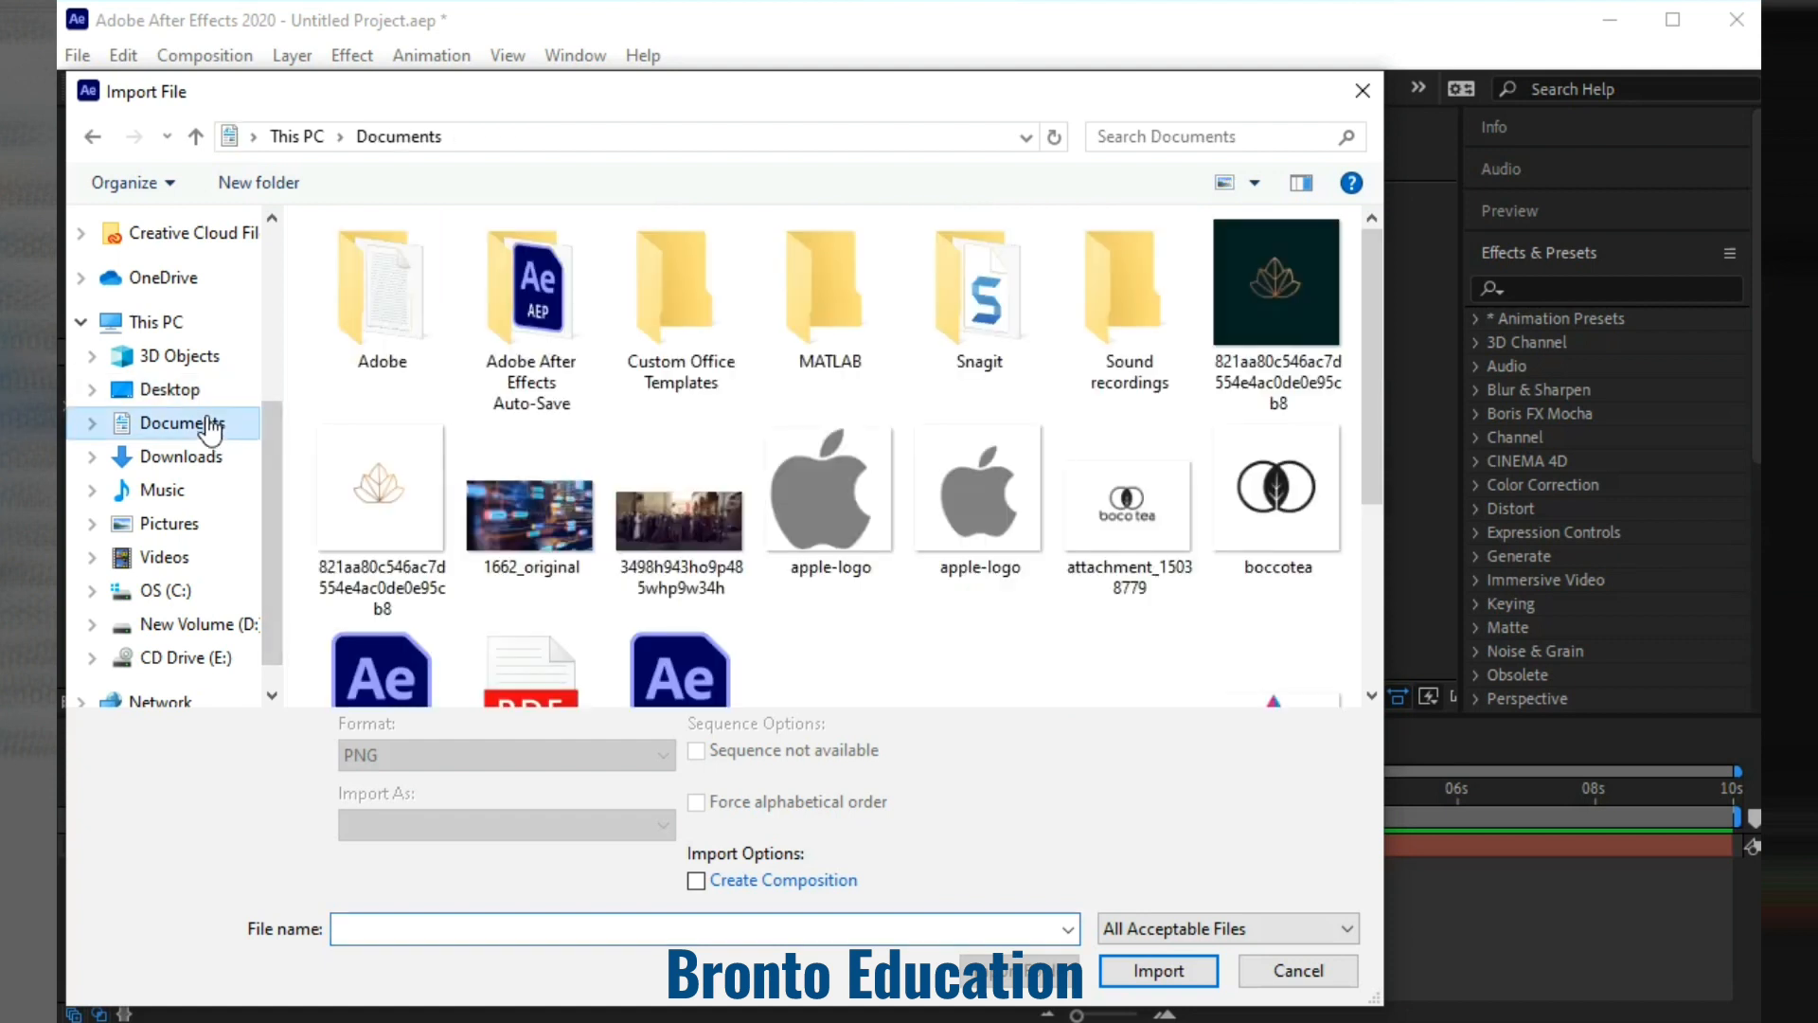
pyautogui.click(190, 390)
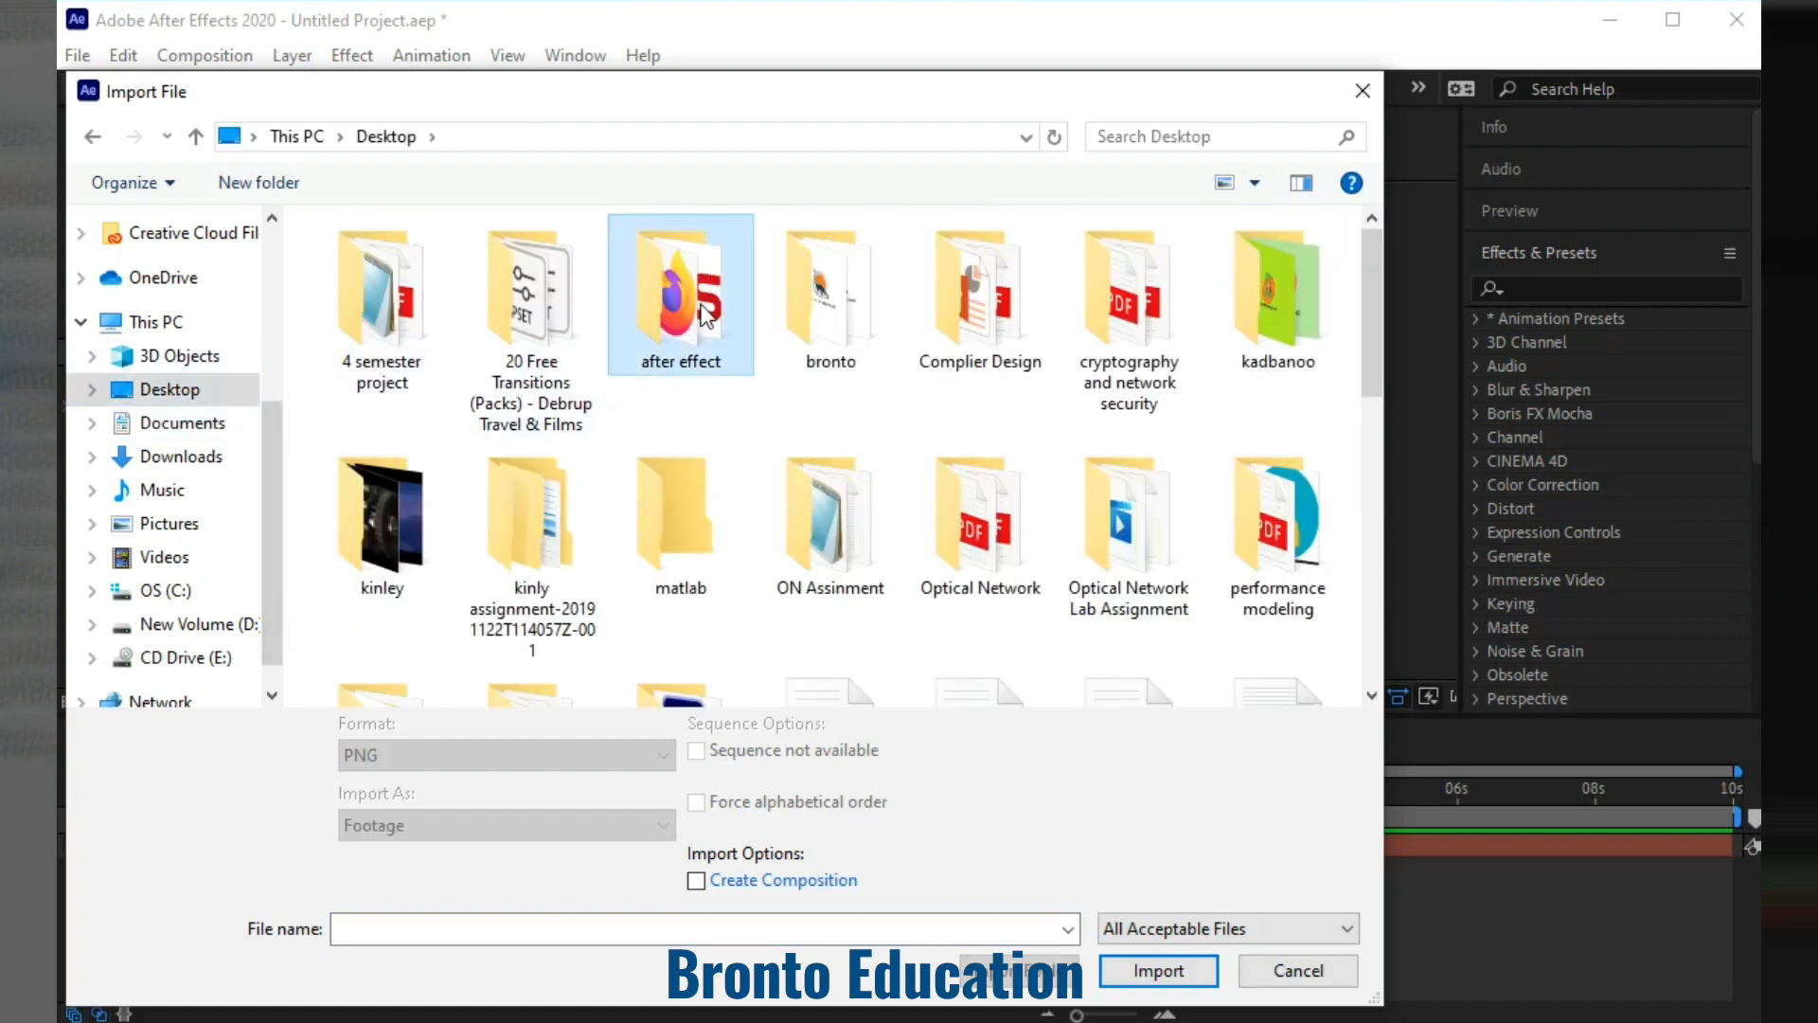
pyautogui.doubleClick(678, 289)
pyautogui.doubleClick(402, 301)
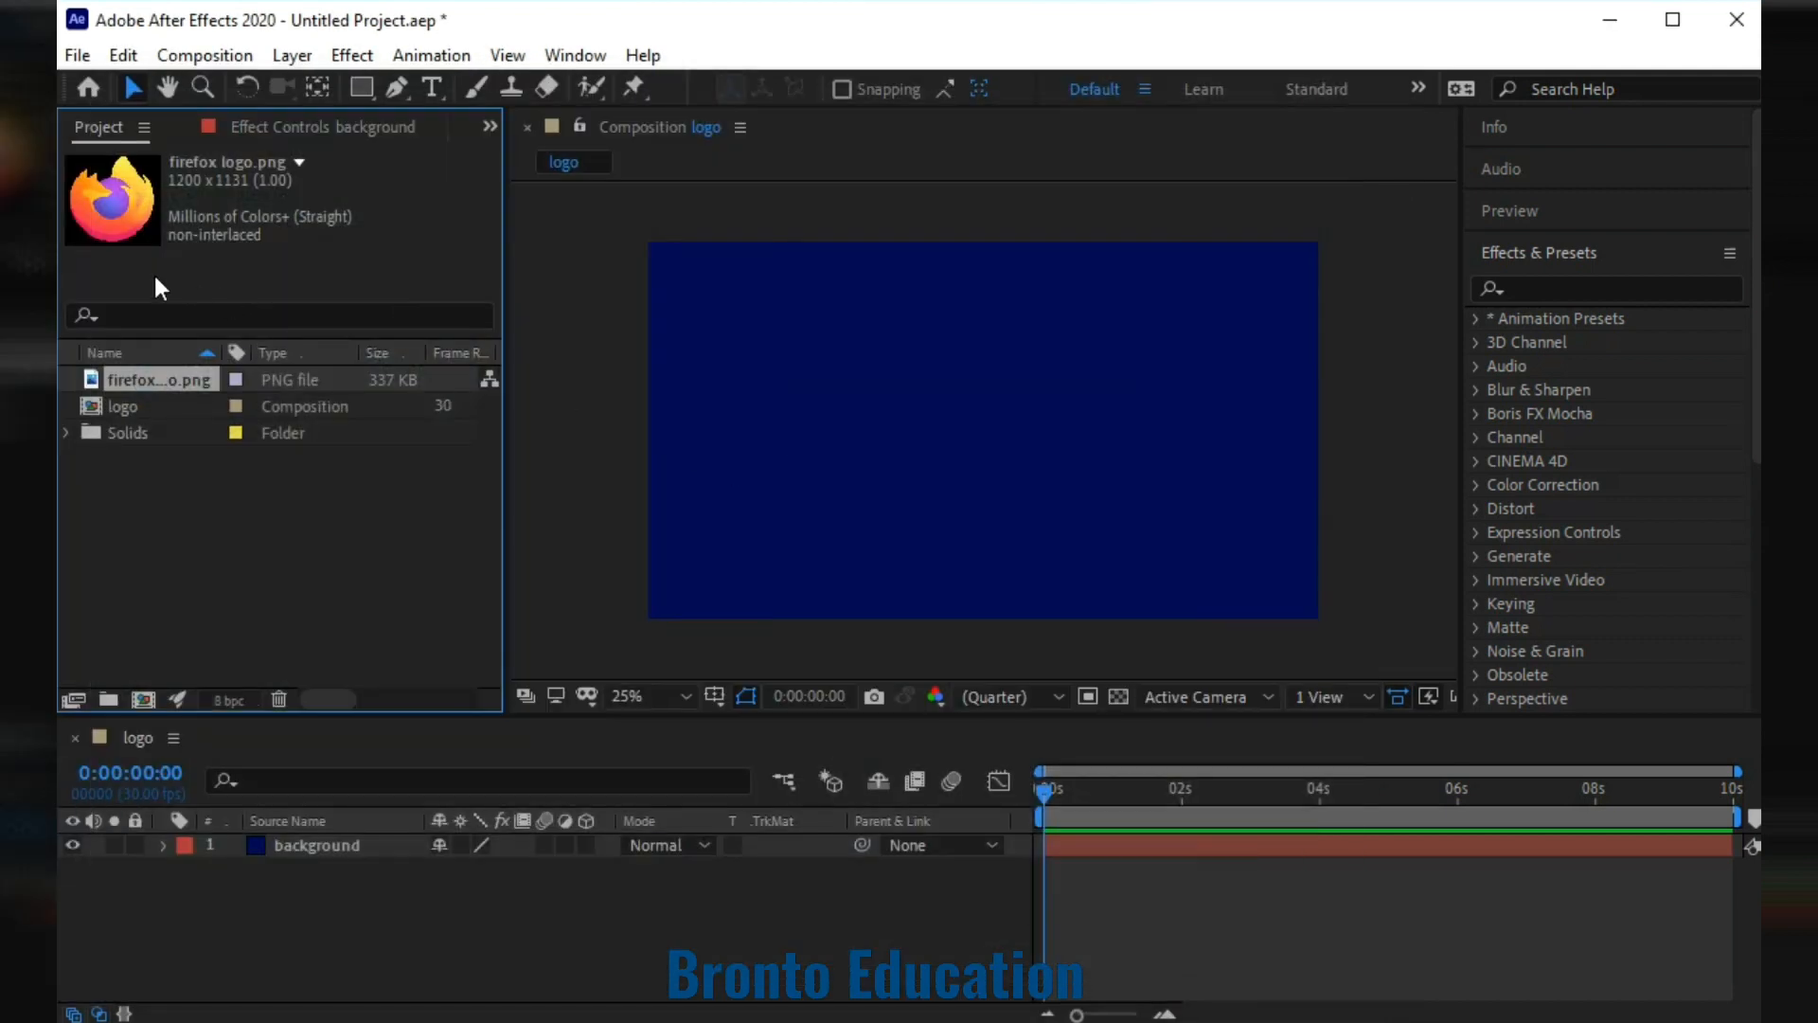
# Add the Firefox logo to the logo composition above the background layer and shrink it to a small icon at the centre.
pyautogui.moveTo(138, 378); pyautogui.dragTo(348, 839)
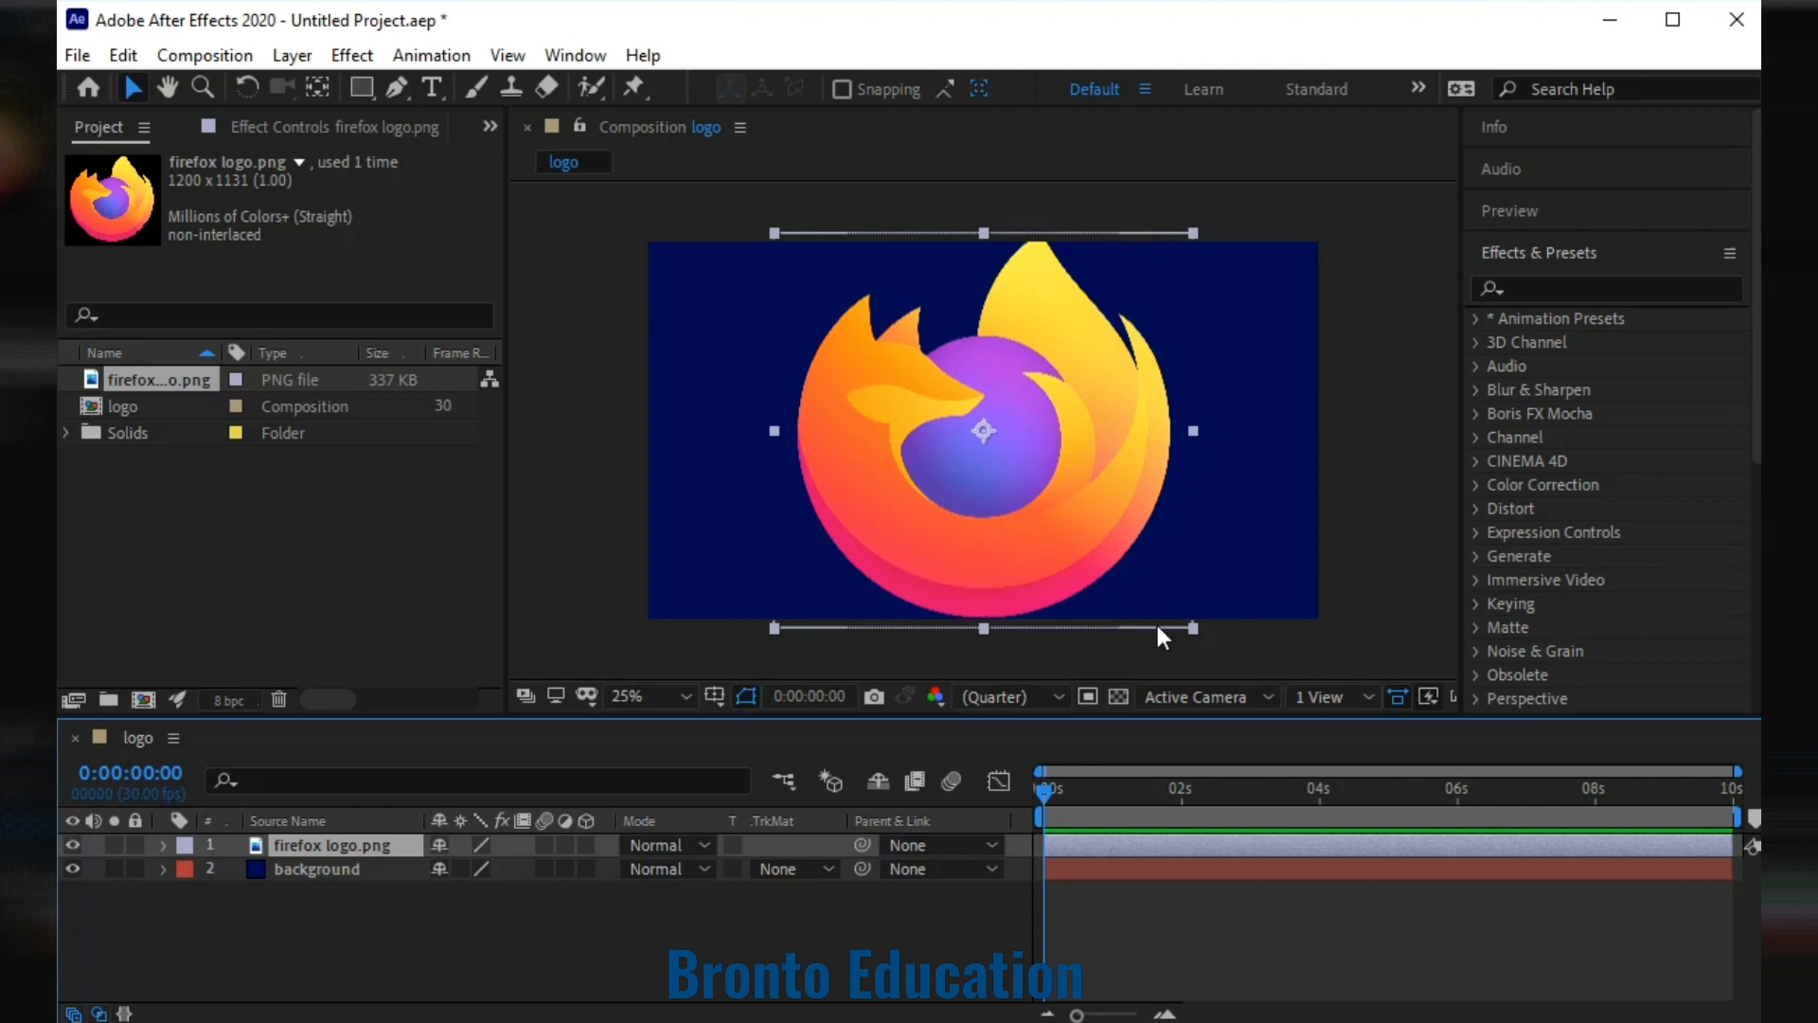
pyautogui.moveTo(1192, 630); pyautogui.dragTo(1026, 472)
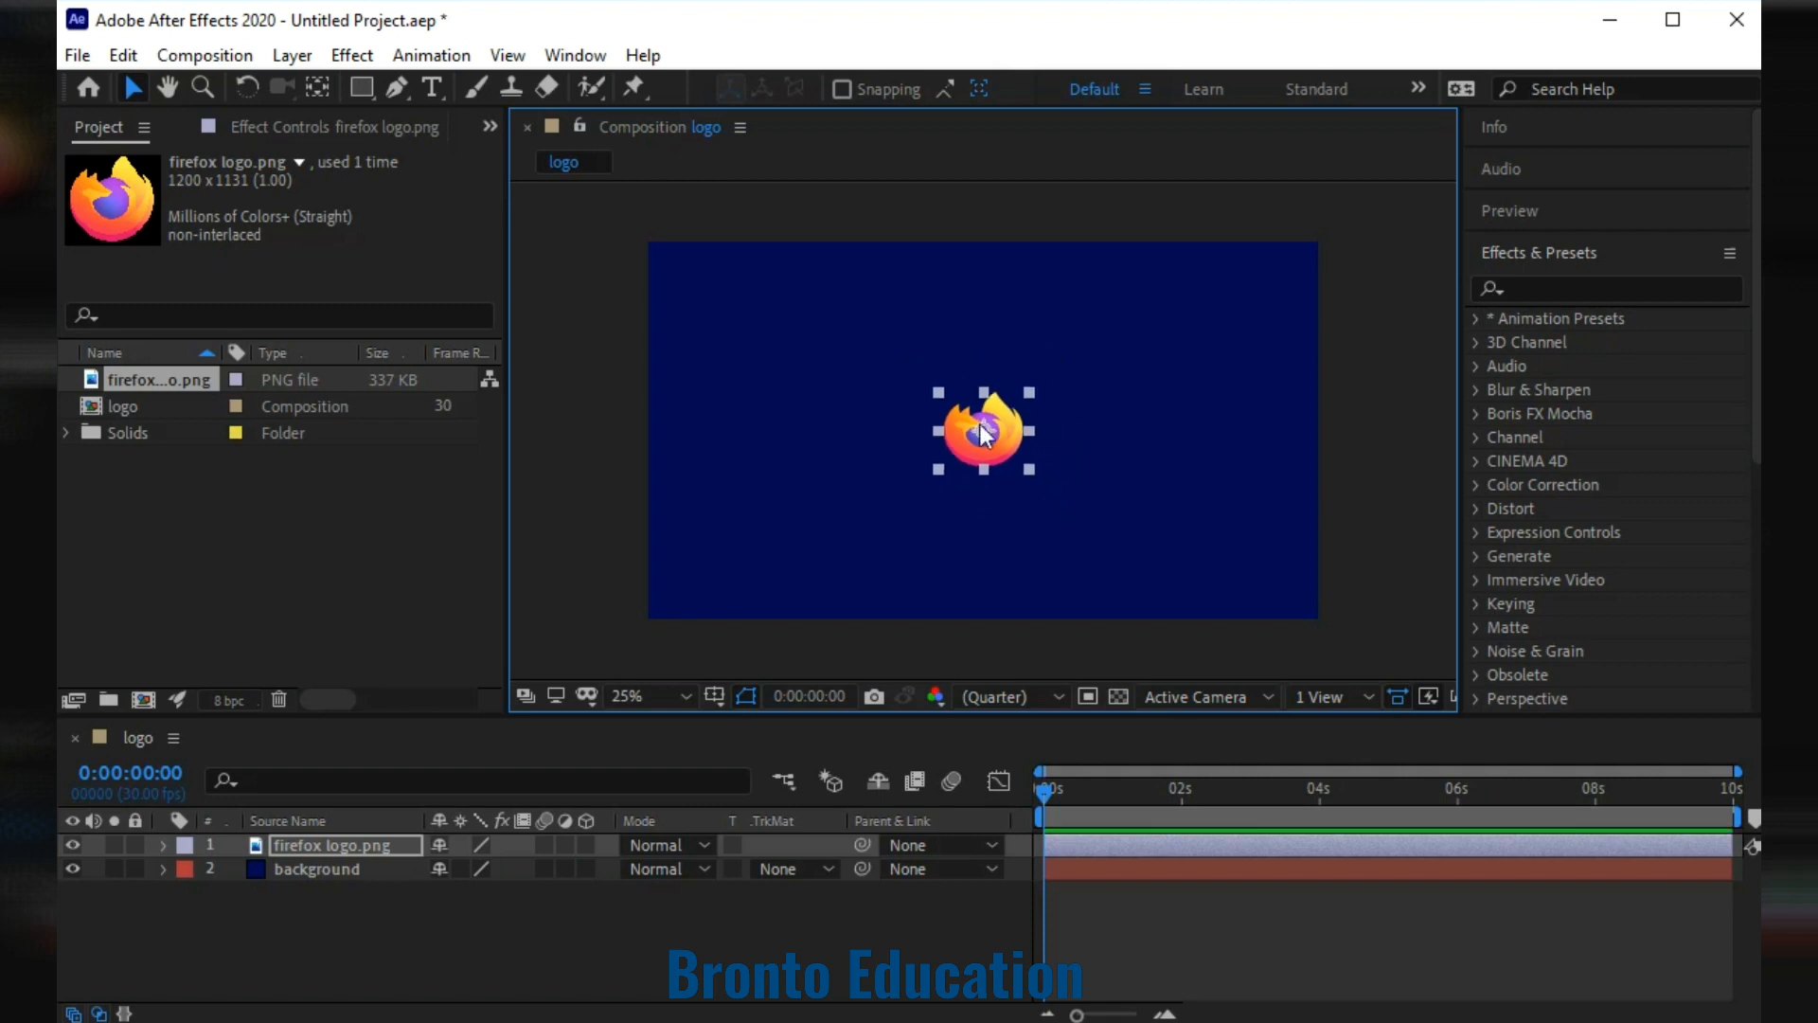
# Pre-compose the Firefox logo layer as logooo, leaving all attributes in logo, and make it a 3D layer.
pyautogui.rightClick(290, 843)
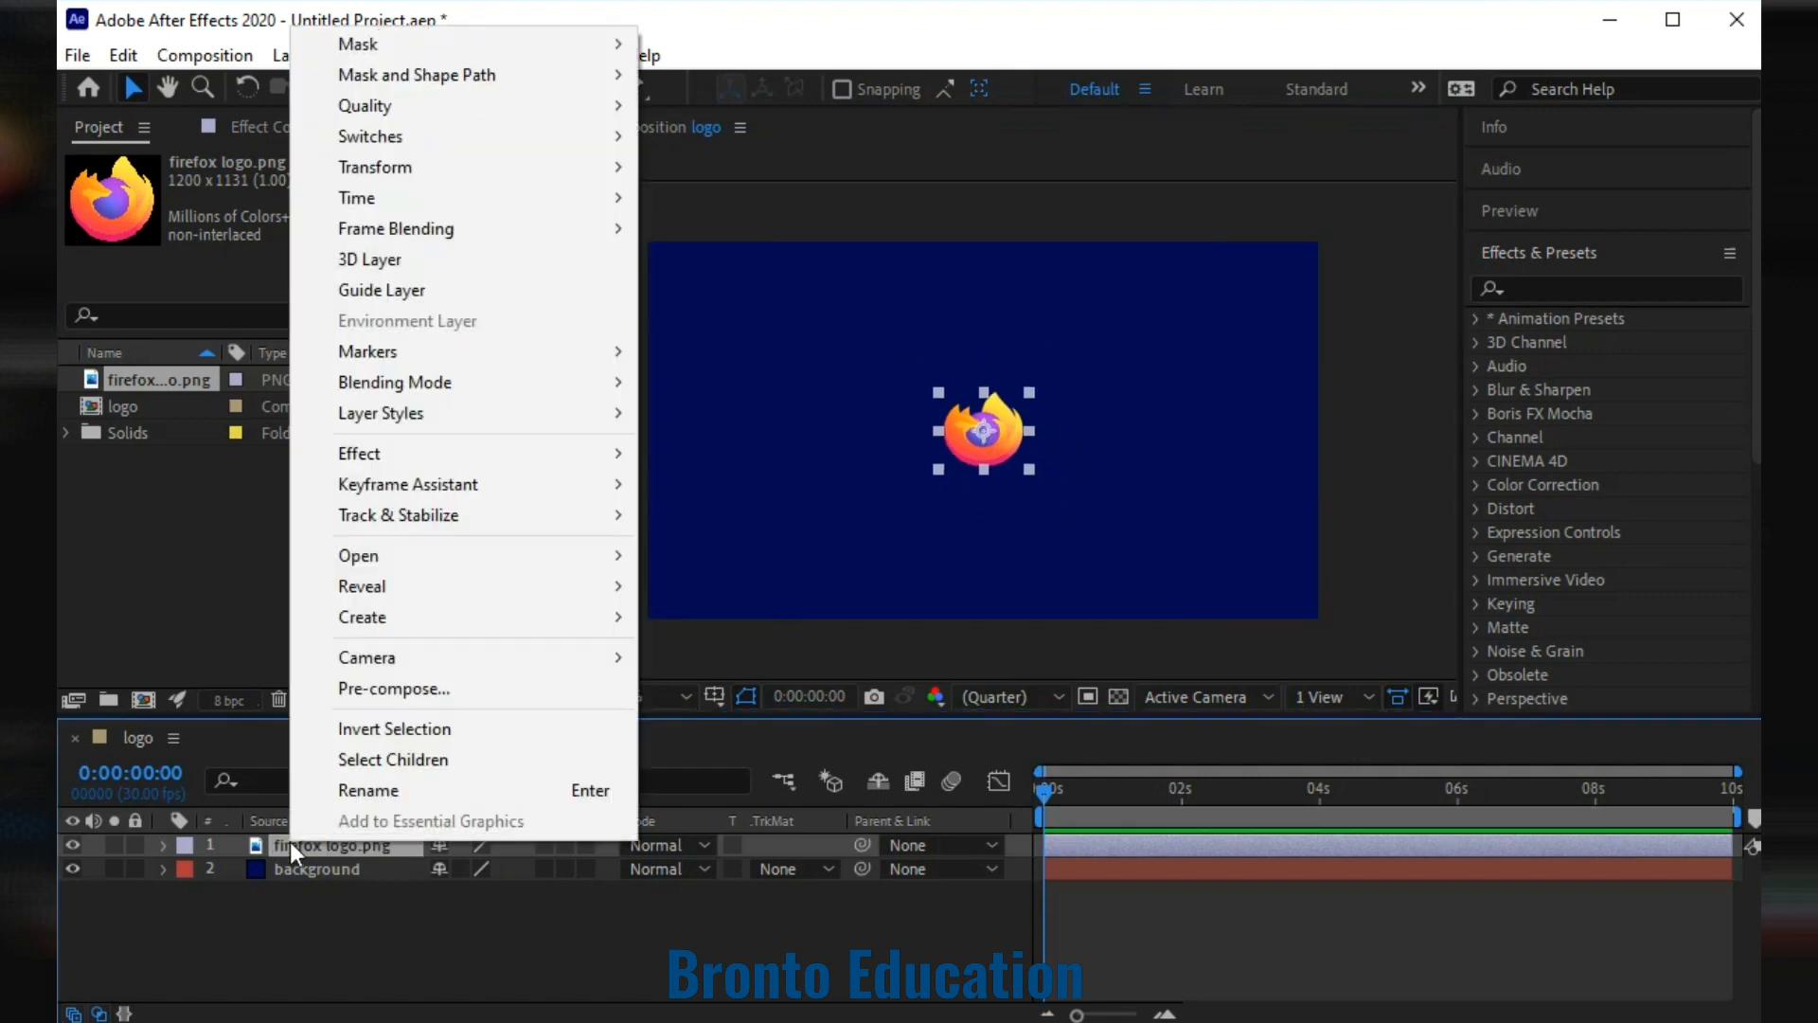
pyautogui.click(385, 689)
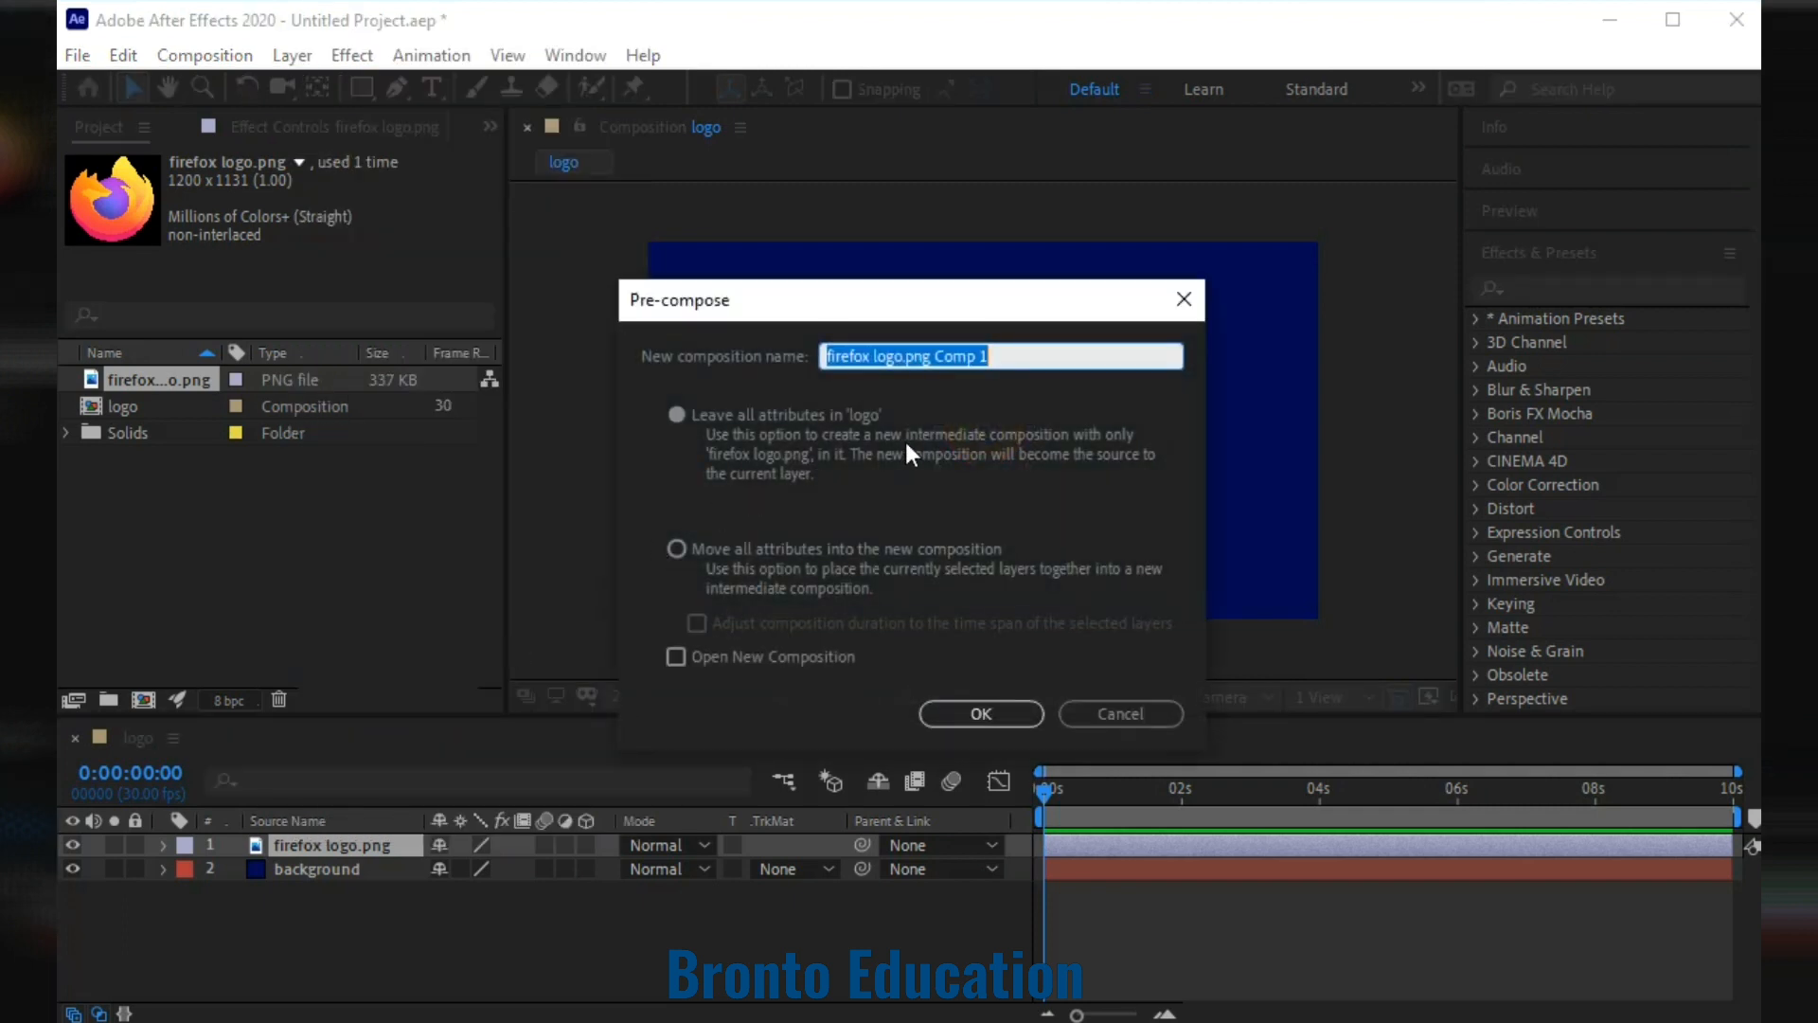
pyautogui.write('logooo')
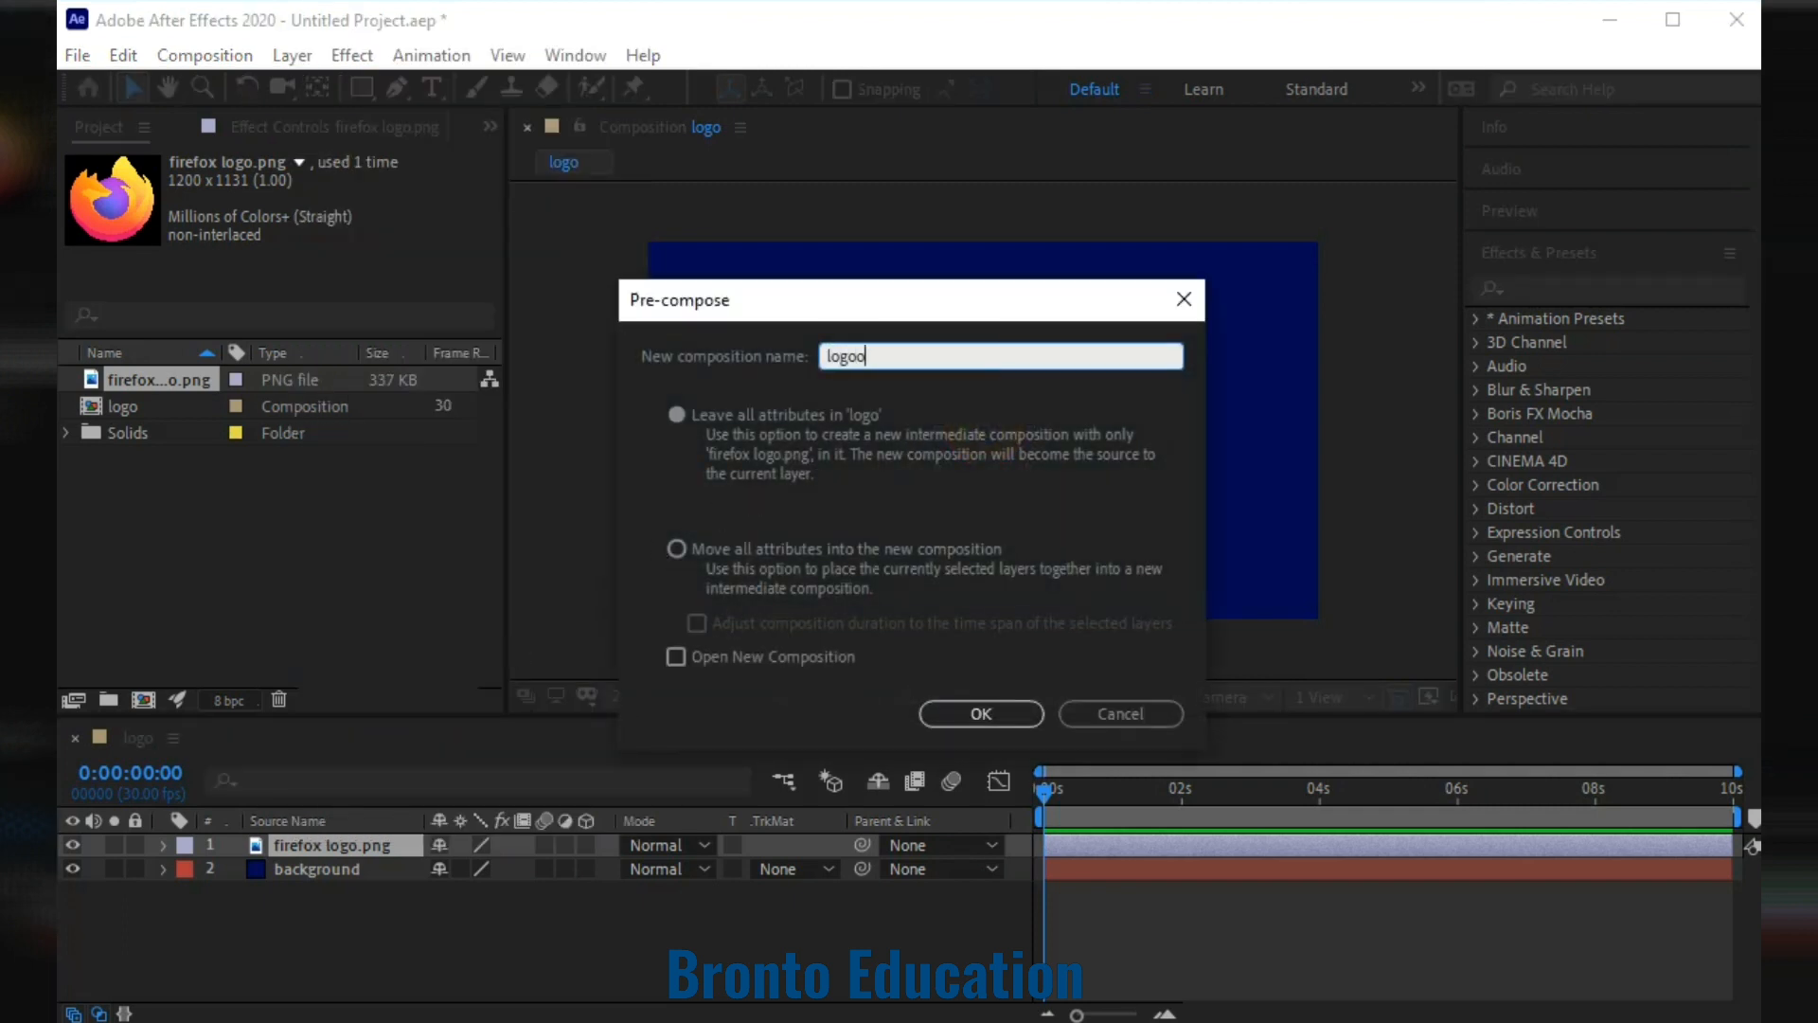
pyautogui.click(1015, 719)
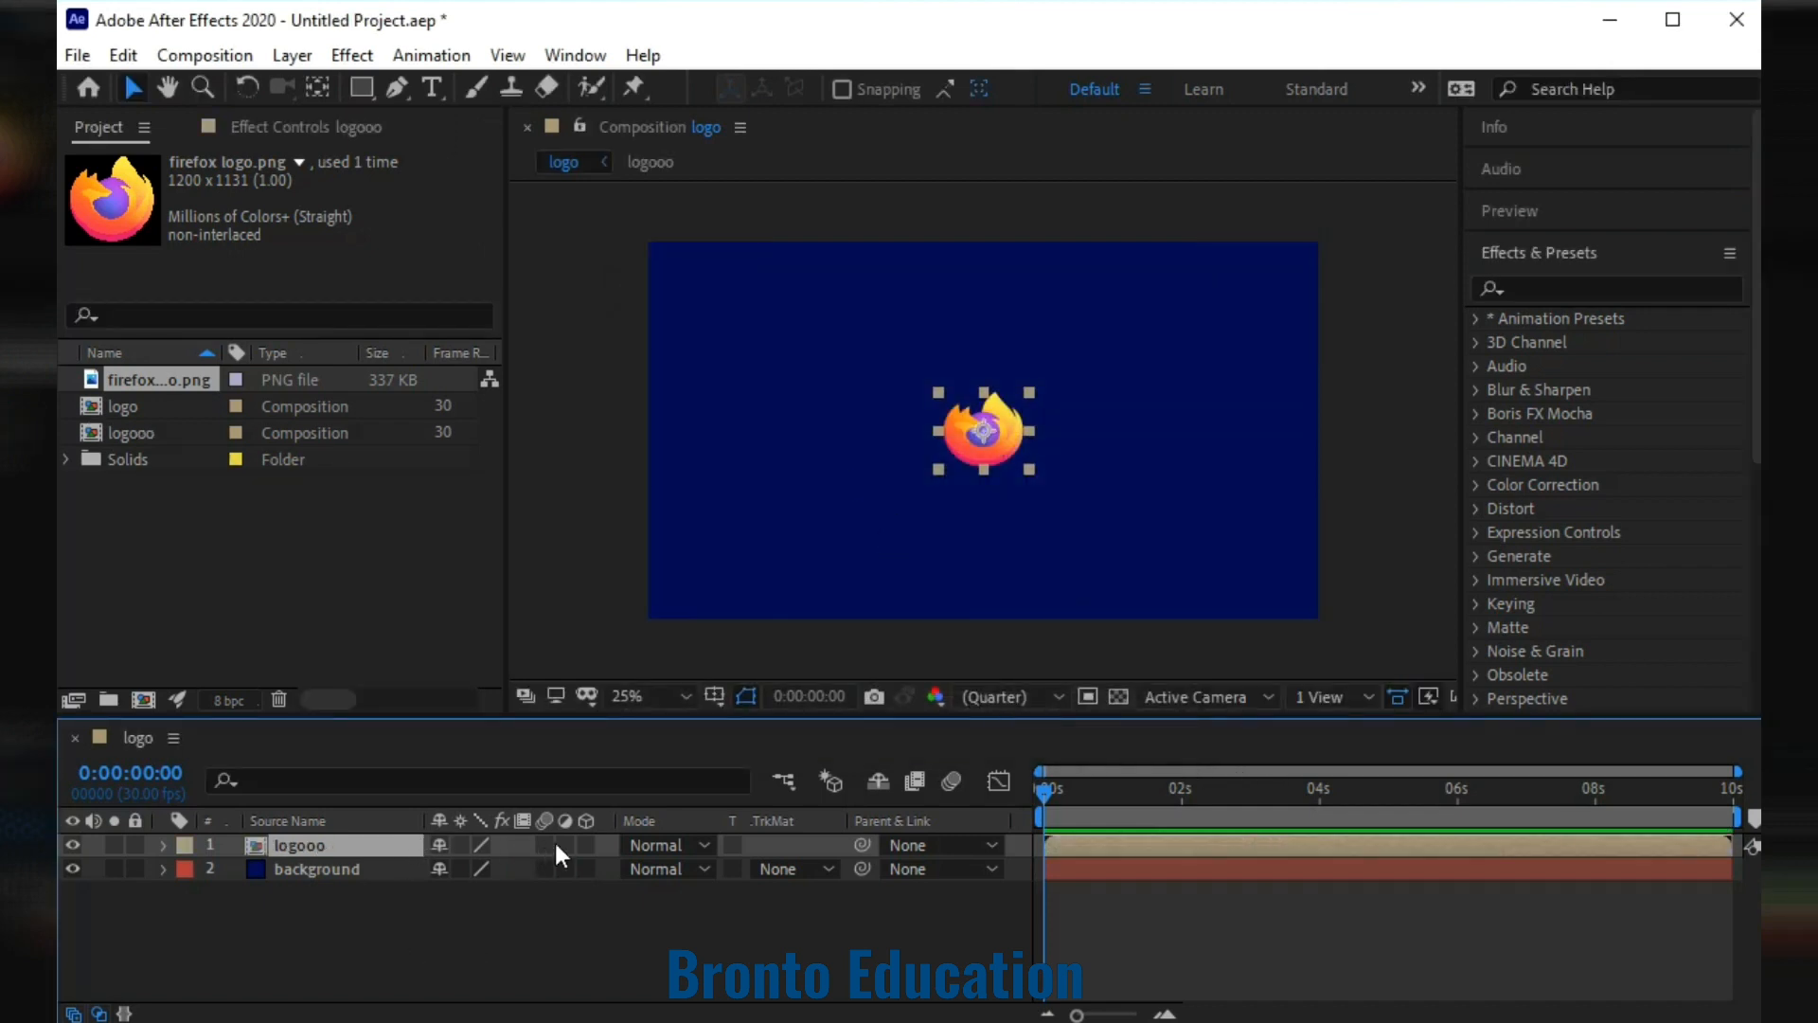
pyautogui.click(586, 844)
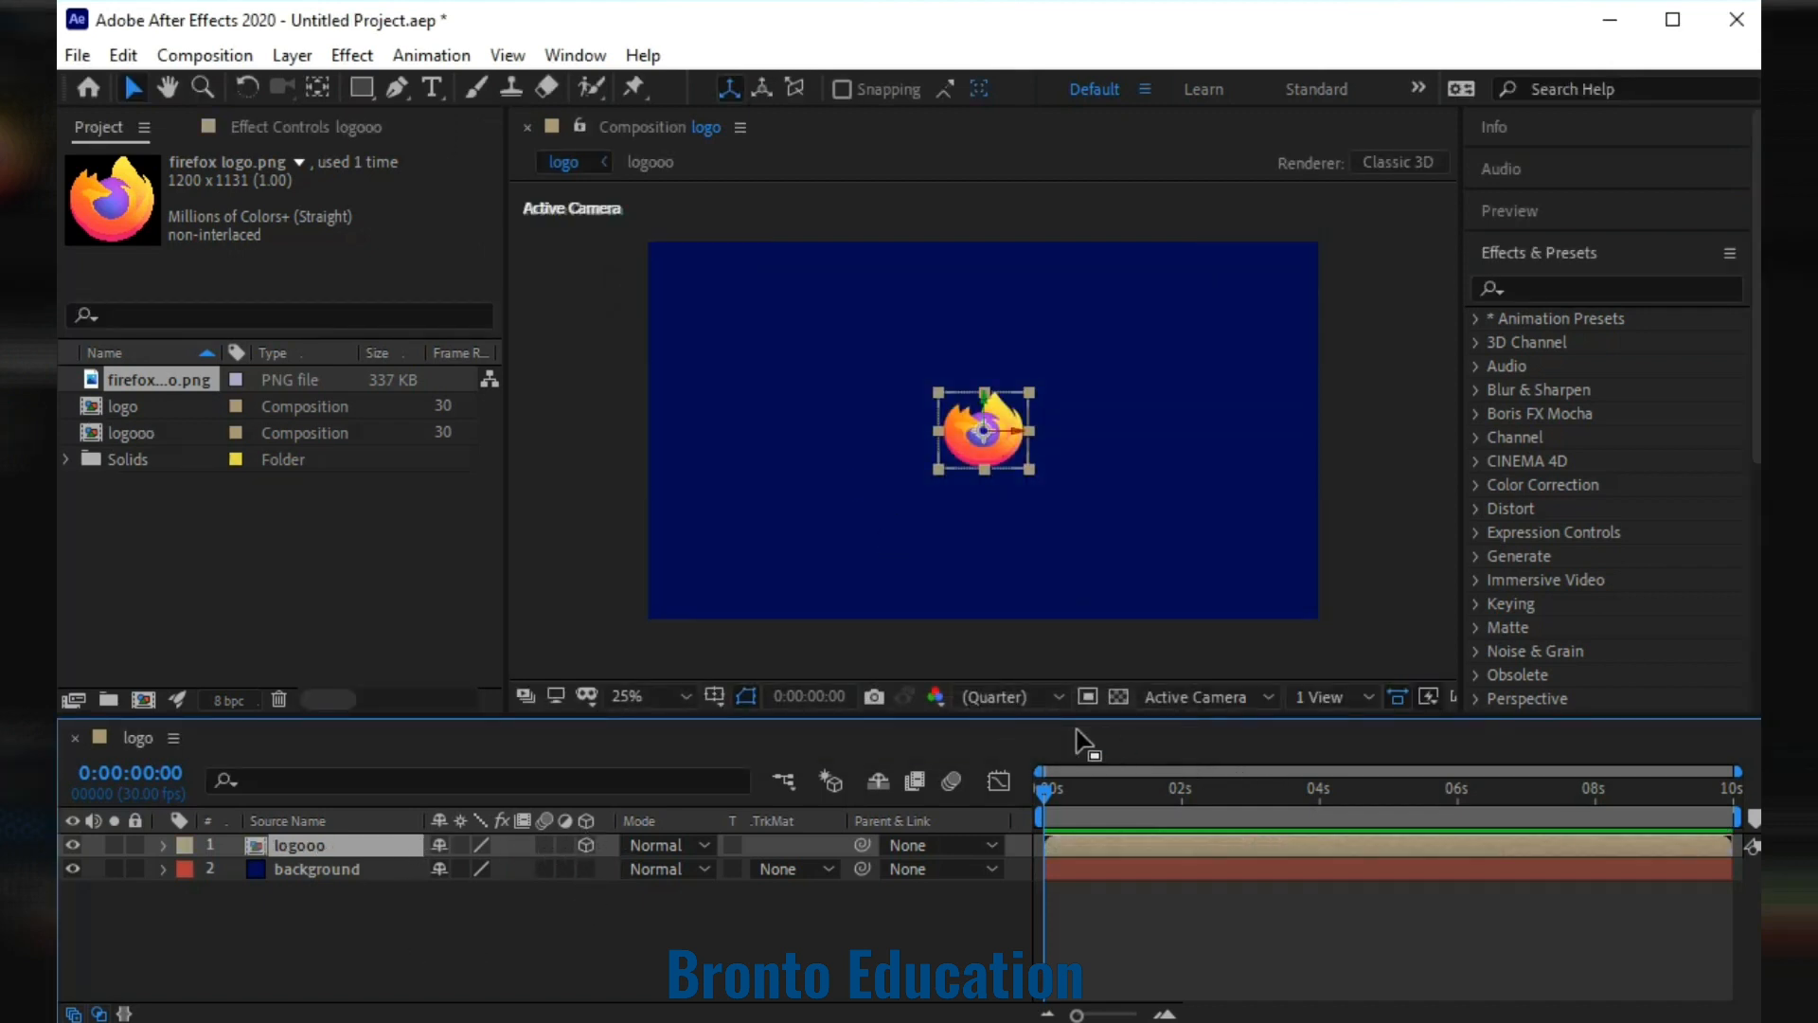
# Find the Card Wipe transition effect and apply it to the logooo layer.
pyautogui.click(1552, 290)
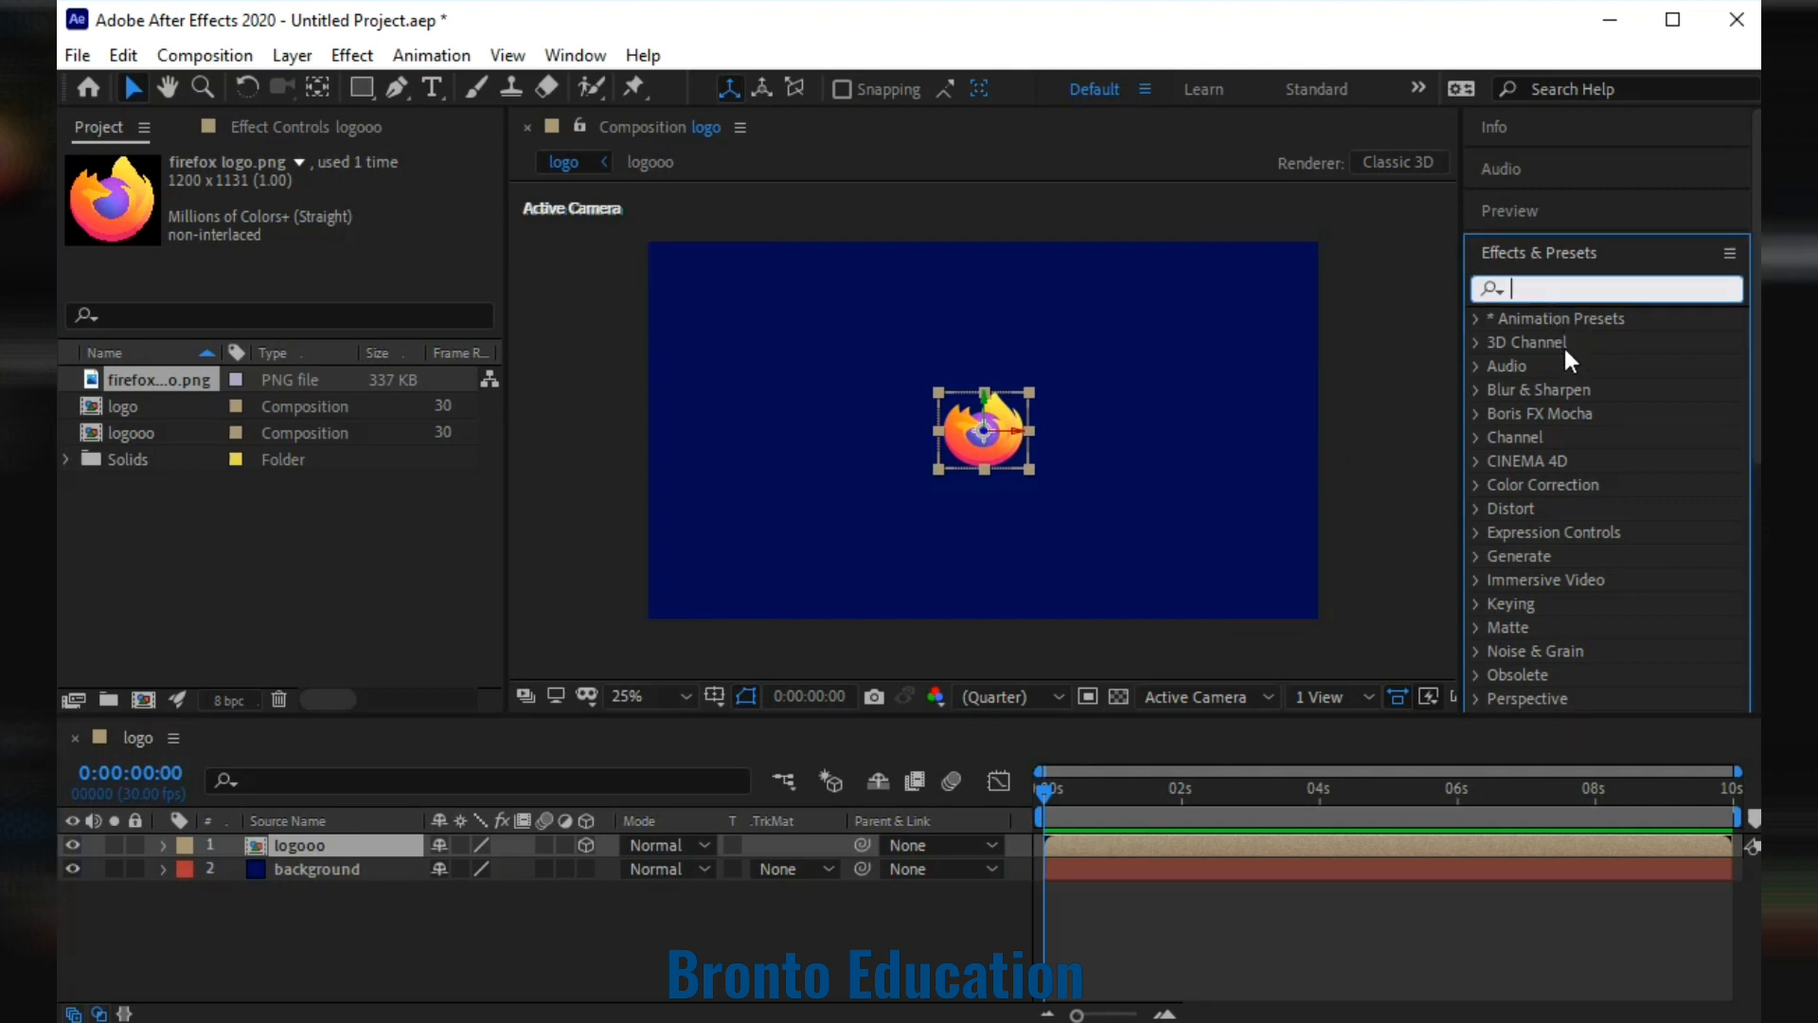
pyautogui.write('c')
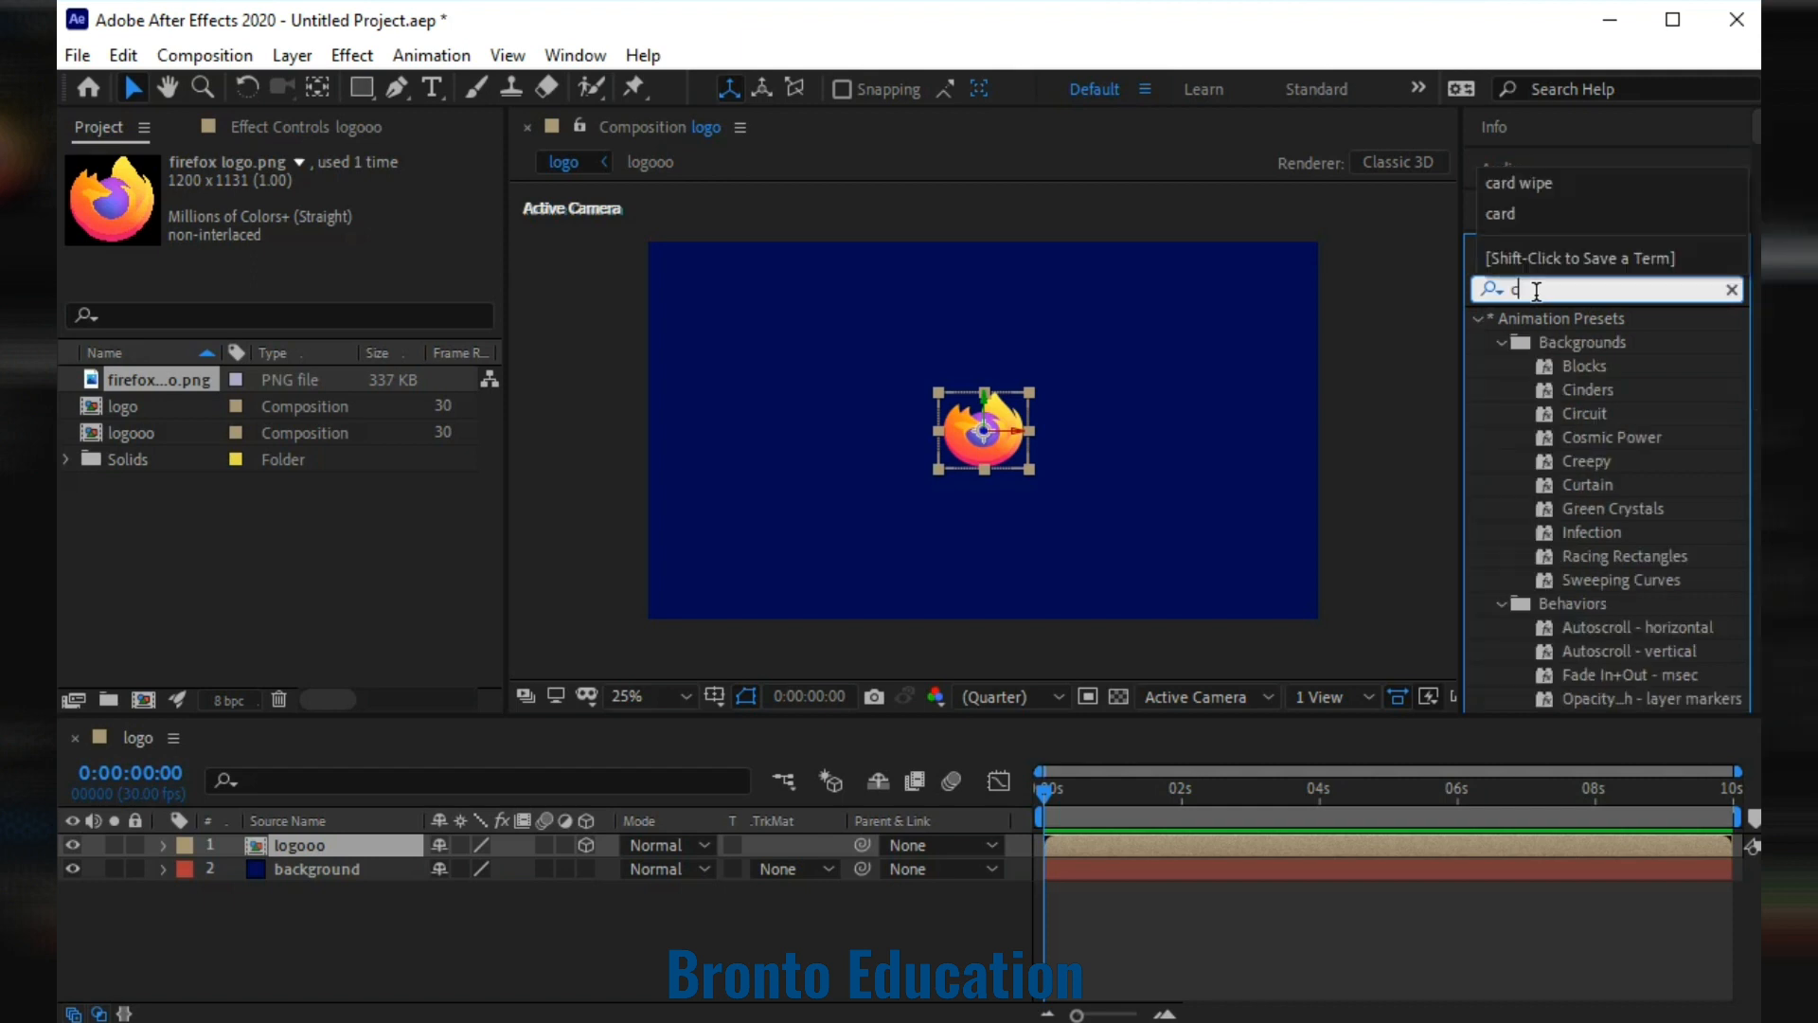
pyautogui.write('ard wipe')
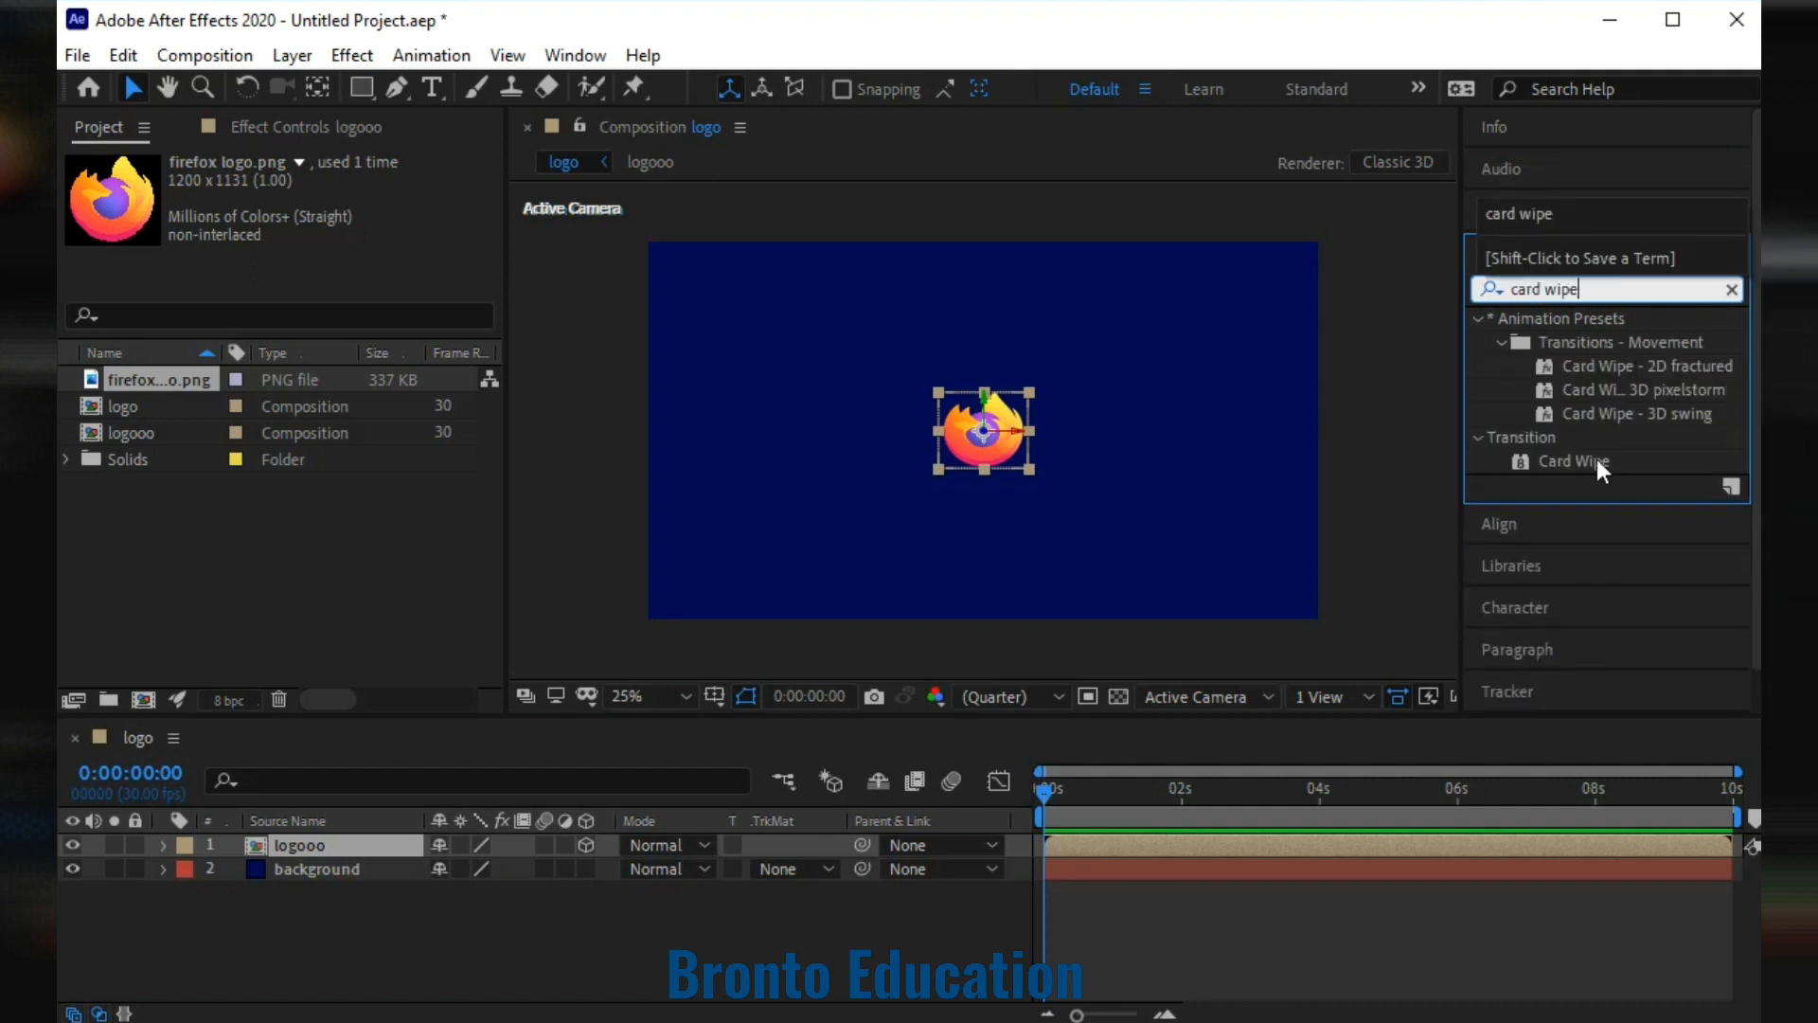
pyautogui.moveTo(1585, 462); pyautogui.dragTo(990, 445)
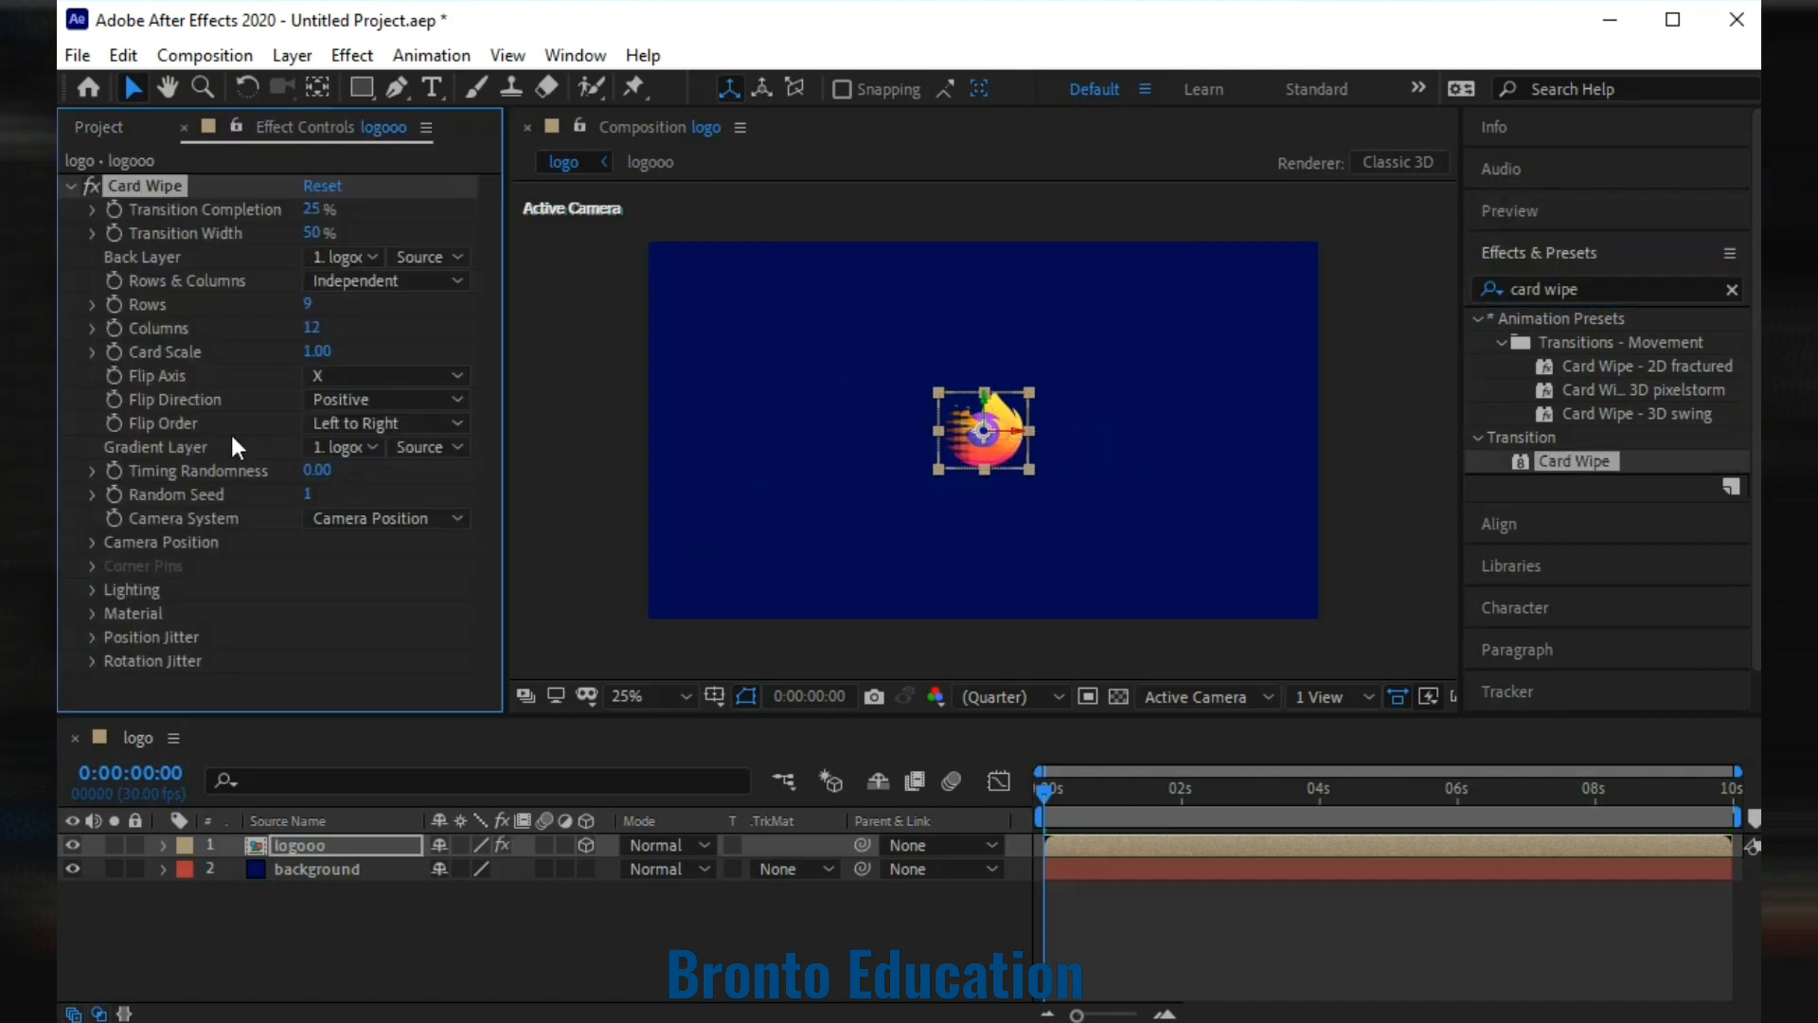
# Set the Card Wipe's Transition Completion to 0%, Rows to 1 and Columns to 17.
pyautogui.moveTo(310, 209); pyautogui.dragTo(270, 208)
pyautogui.moveTo(305, 304); pyautogui.dragTo(292, 303)
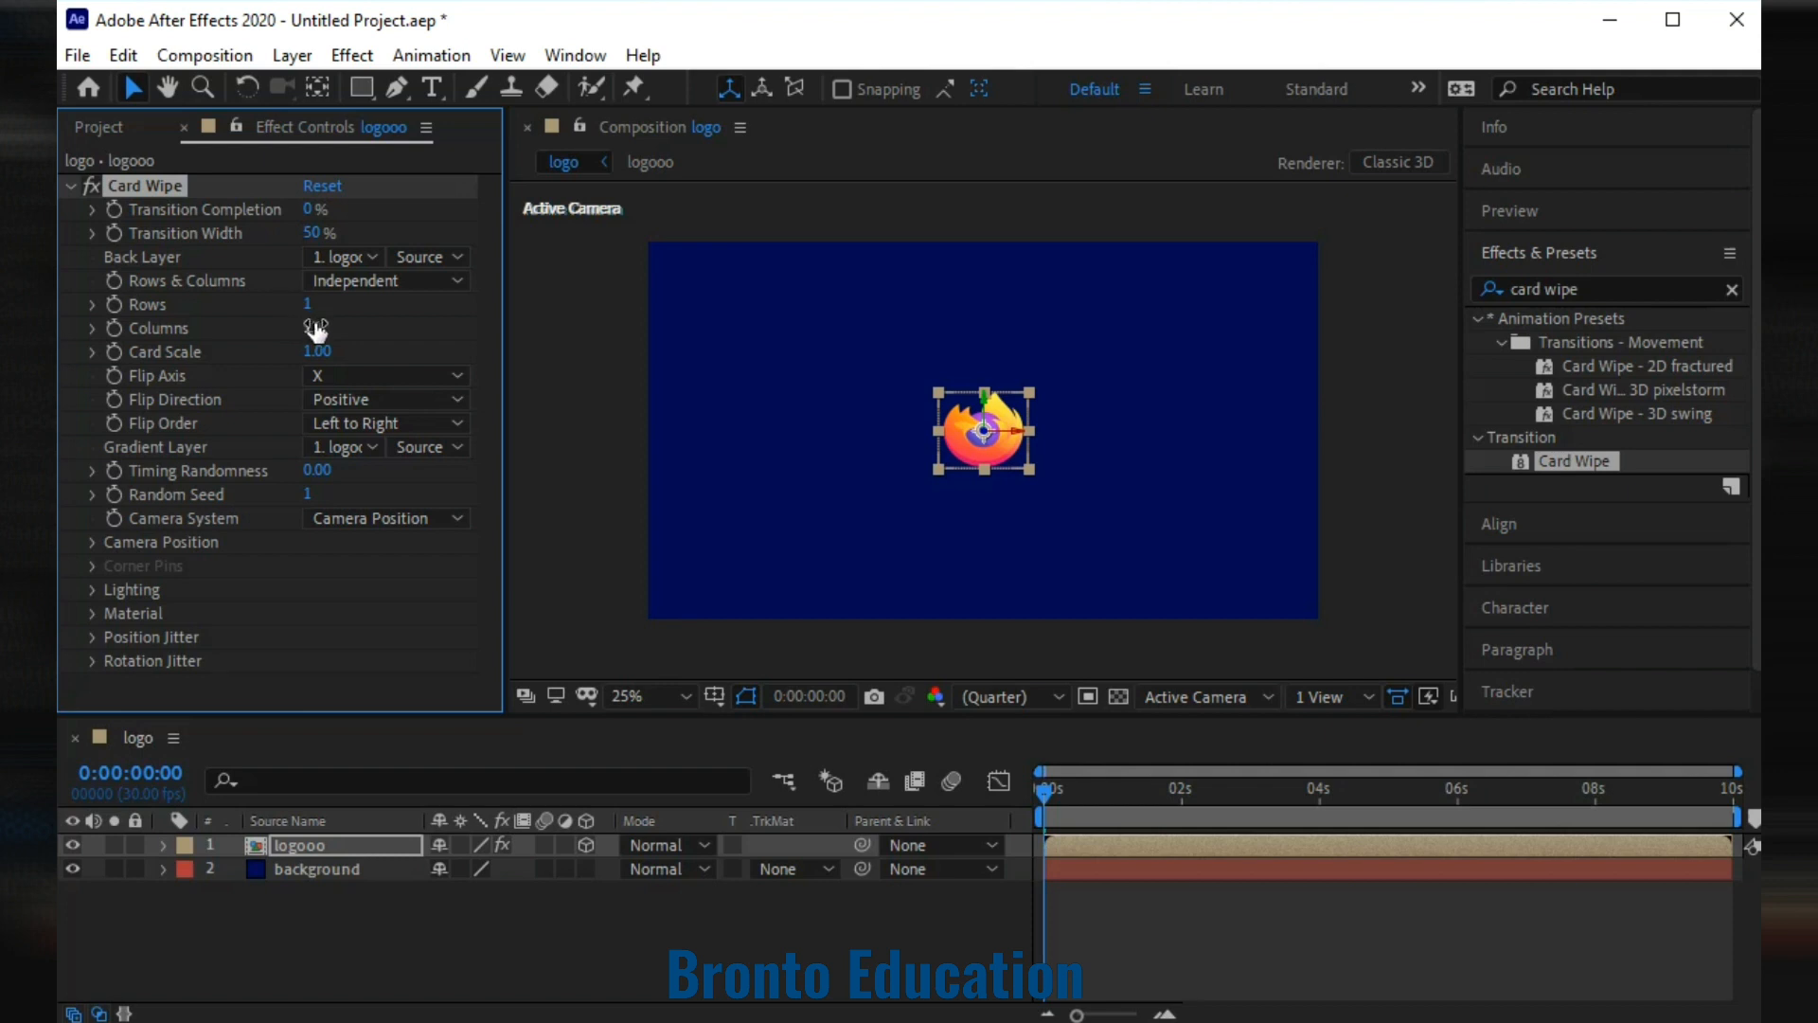
pyautogui.moveTo(318, 324); pyautogui.dragTo(322, 324)
# Keyframe the Card Wipe's Transition Completion at 0% at 0:00:04:01 and 51% at 0:00:00:00, and reveal the logooo layer's keyframes.
pyautogui.moveTo(1038, 789); pyautogui.dragTo(1320, 839)
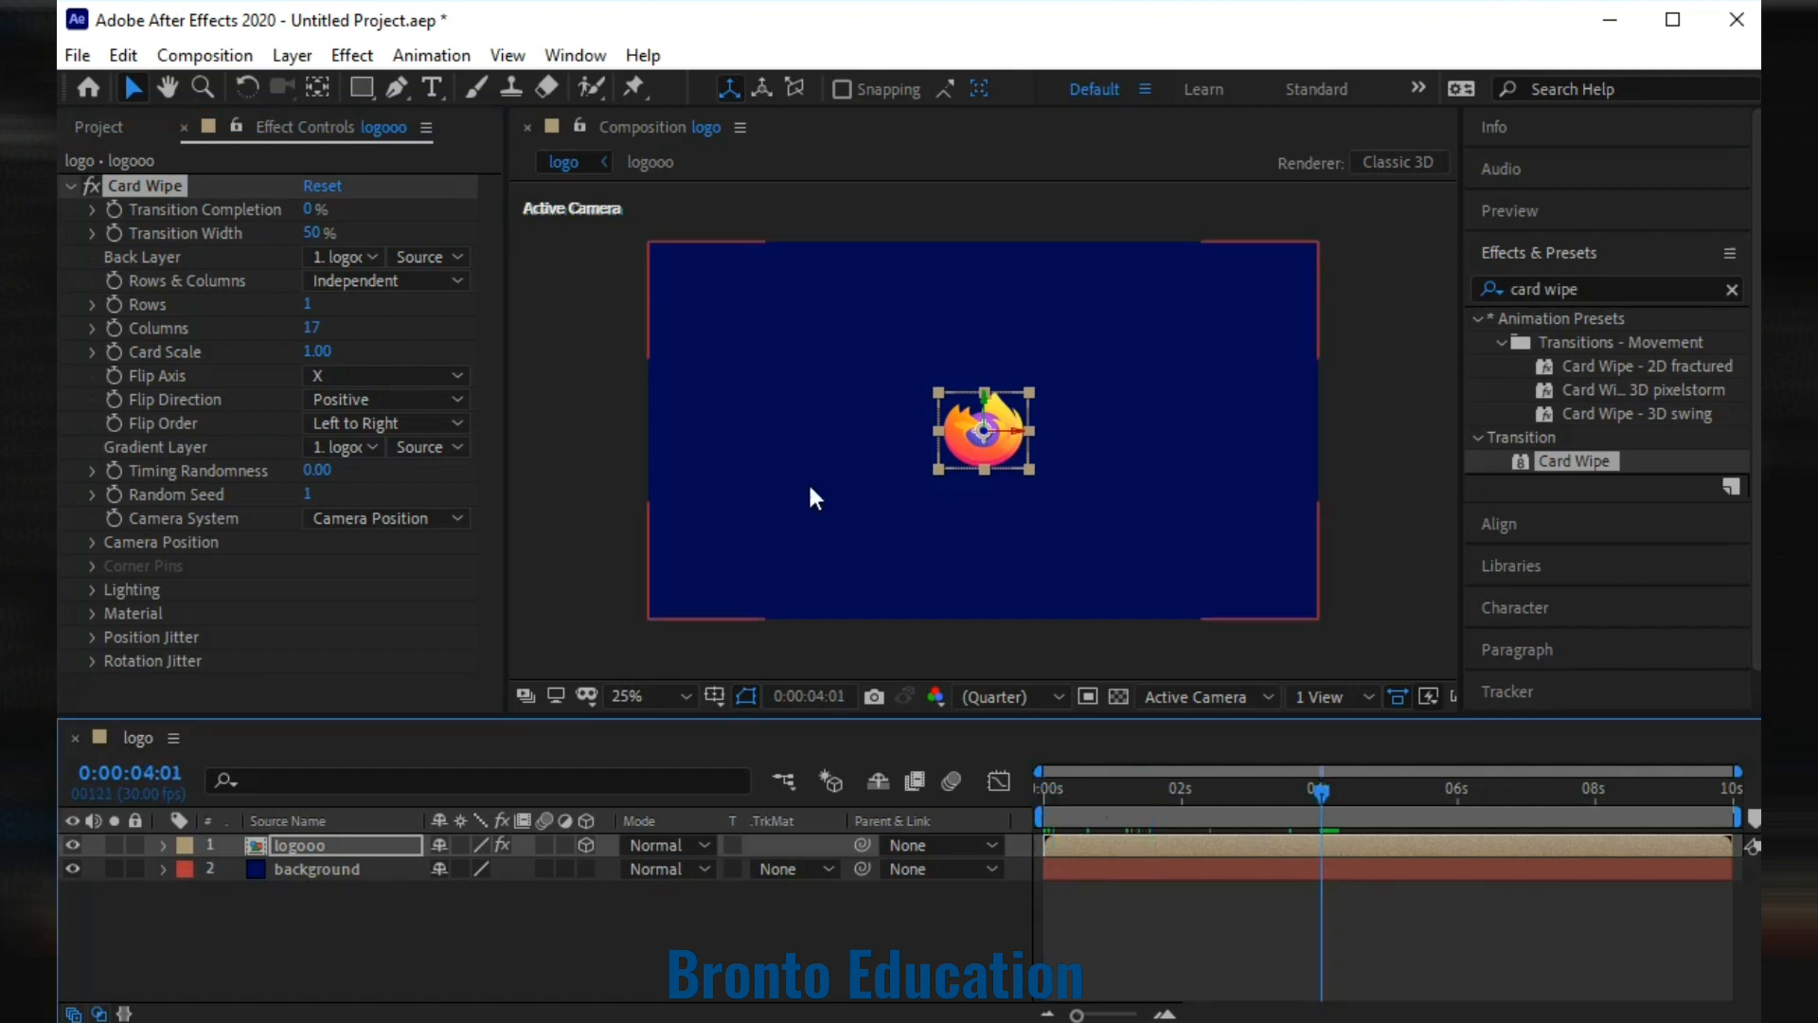
pyautogui.click(112, 209)
pyautogui.moveTo(1327, 793); pyautogui.dragTo(1045, 797)
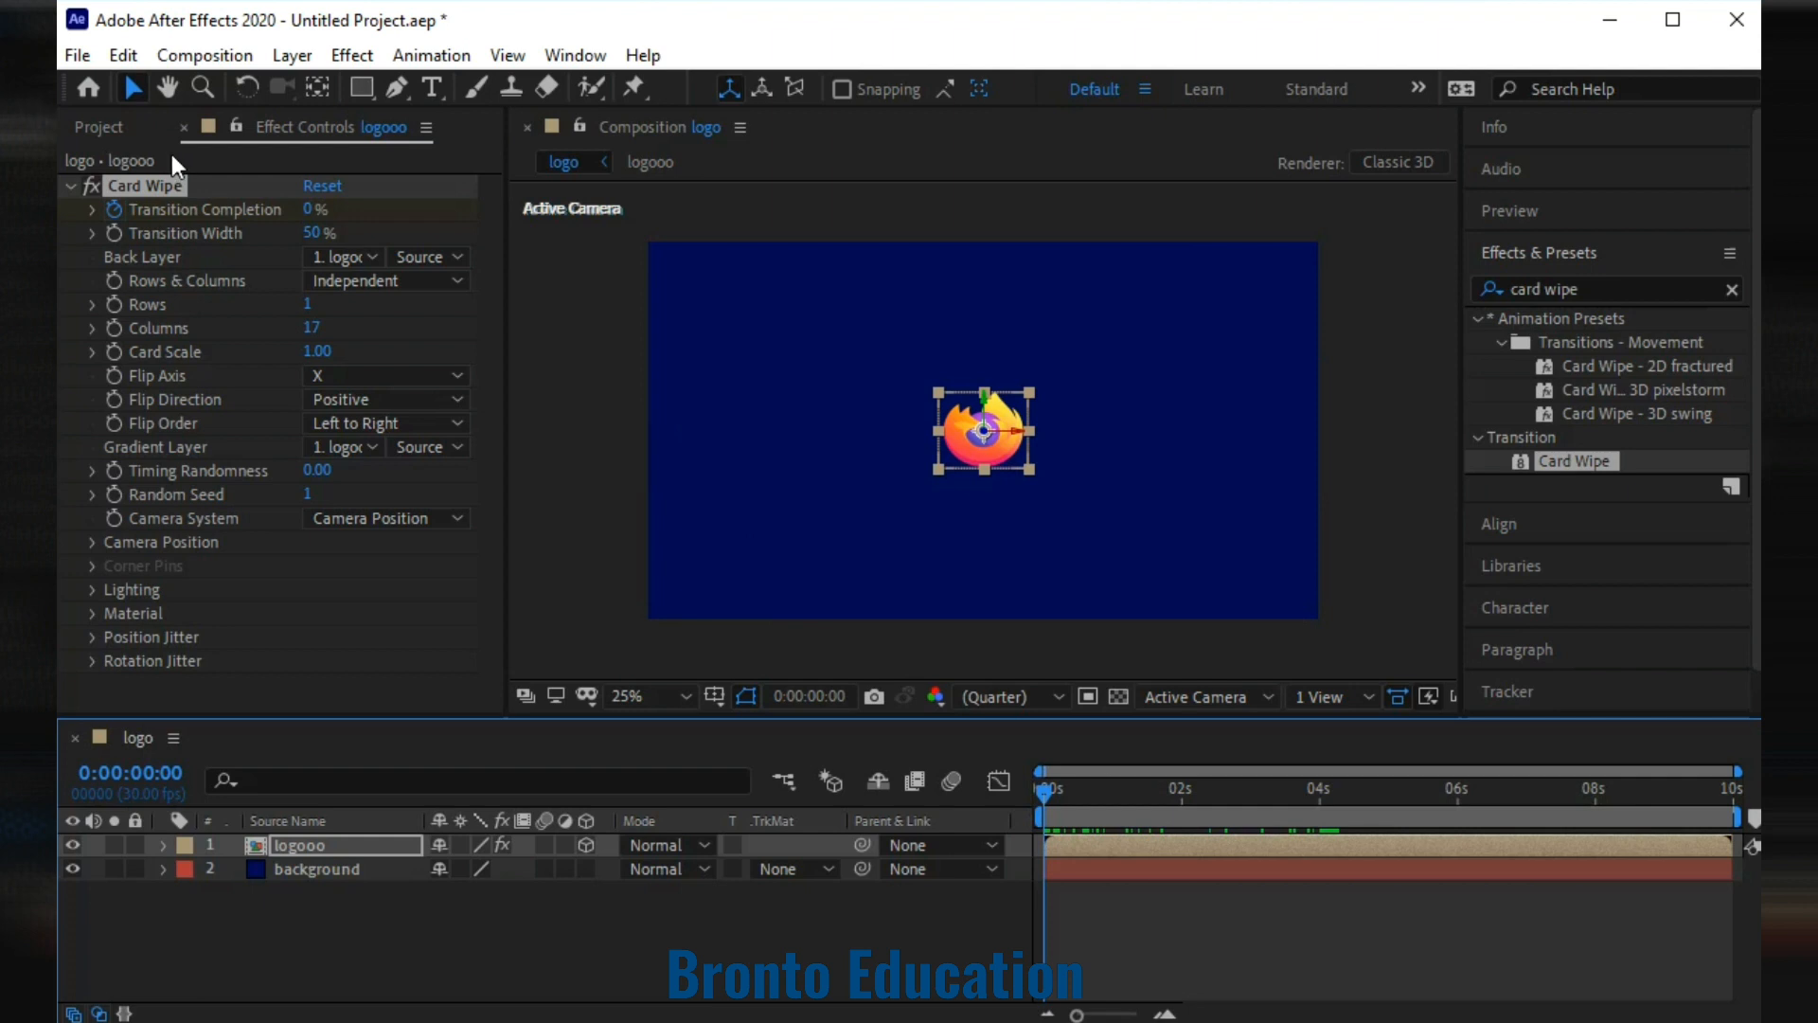
pyautogui.moveTo(309, 210); pyautogui.dragTo(387, 220)
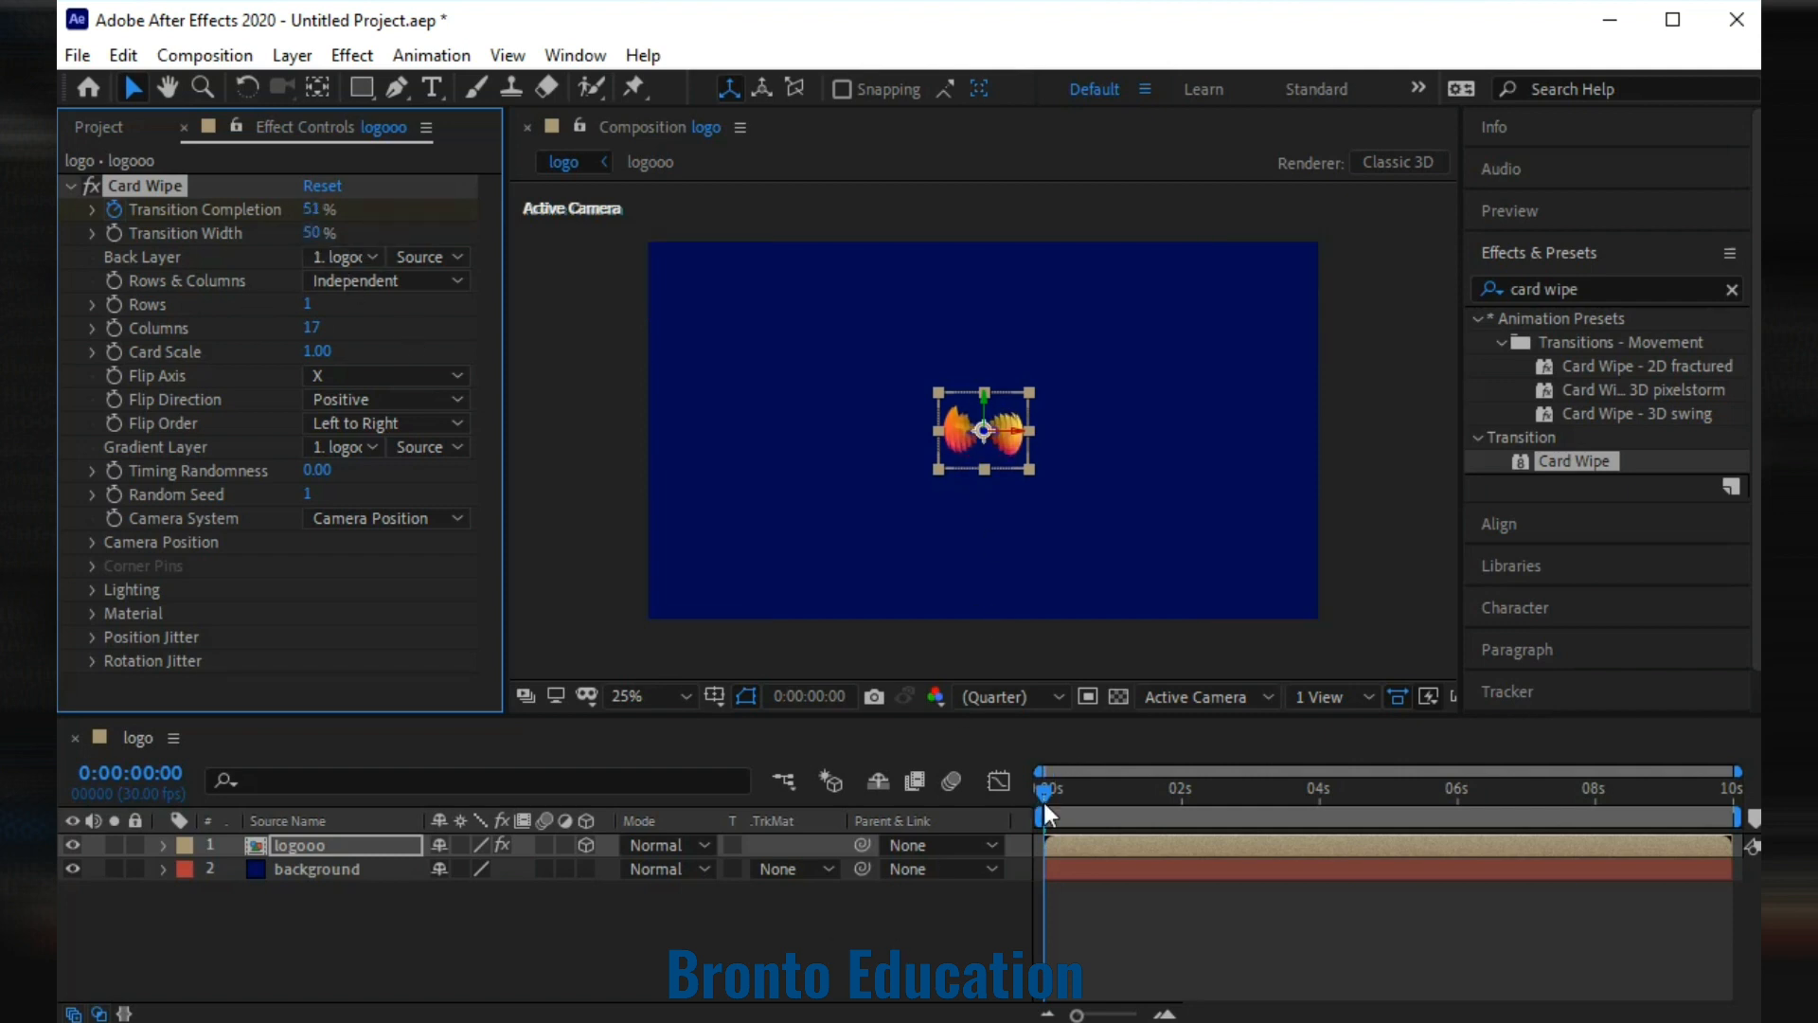
pyautogui.moveTo(1045, 791); pyautogui.dragTo(1023, 843)
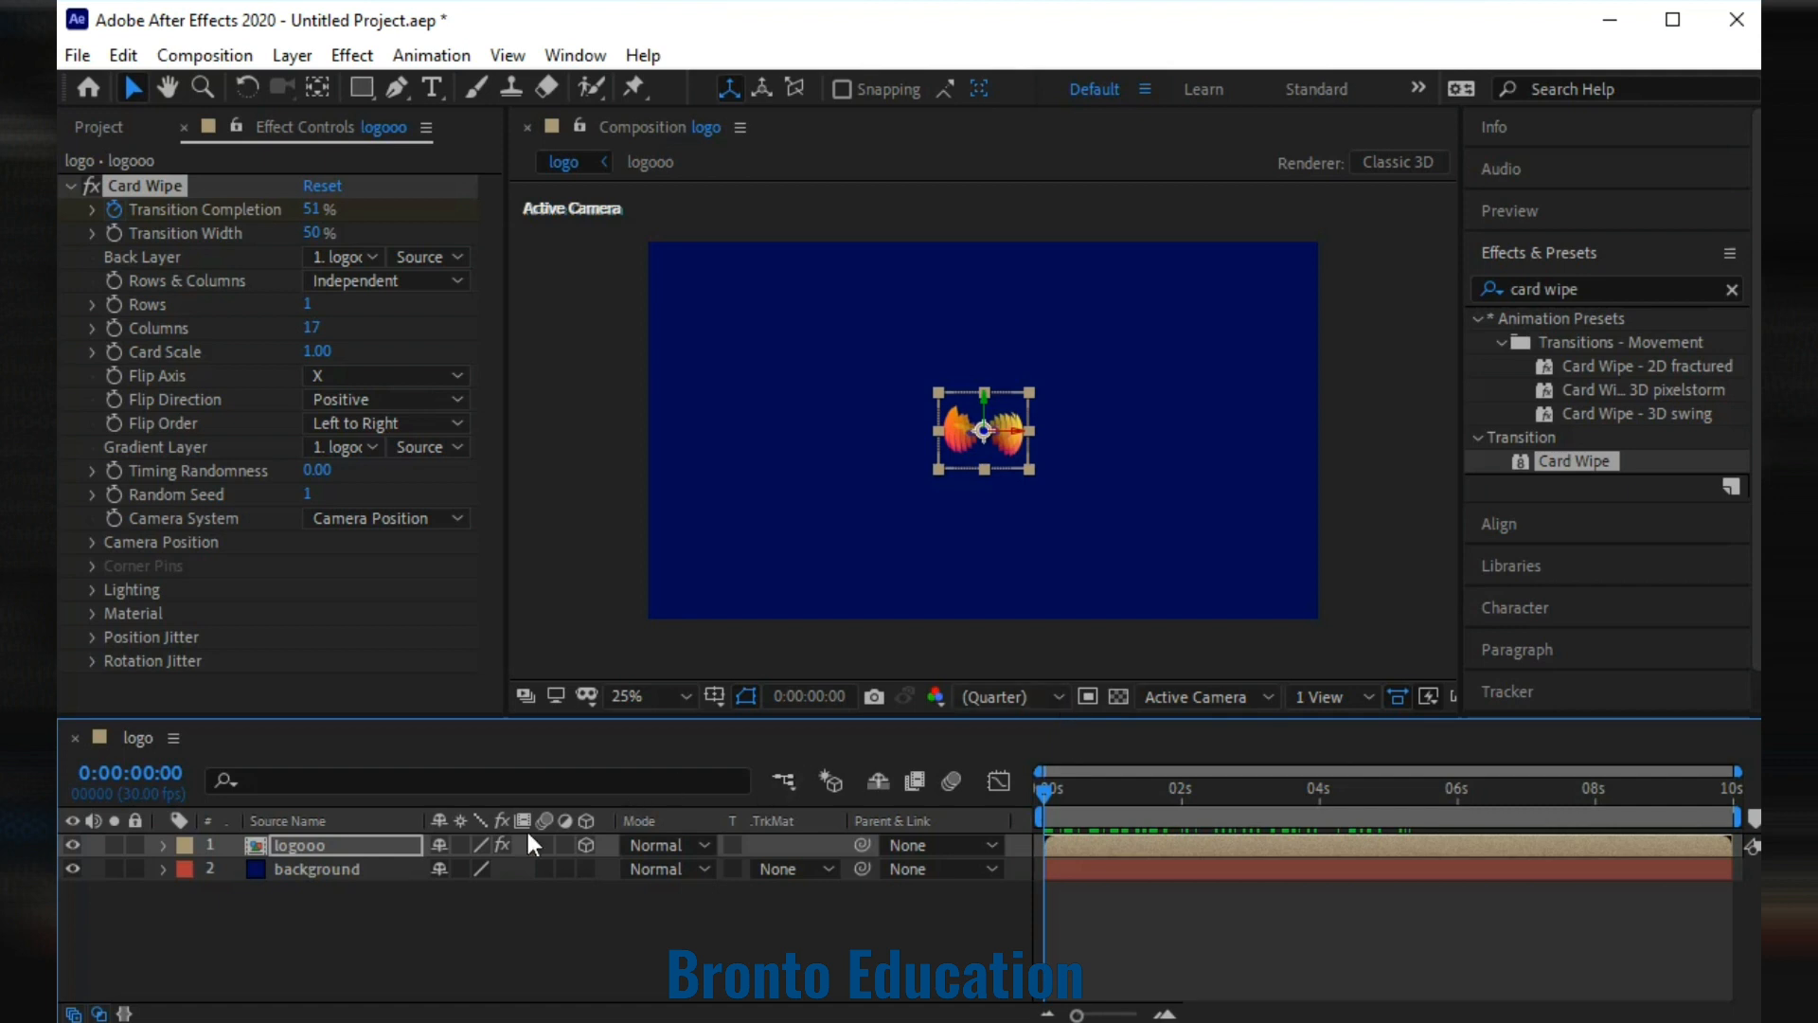
pyautogui.click(310, 839)
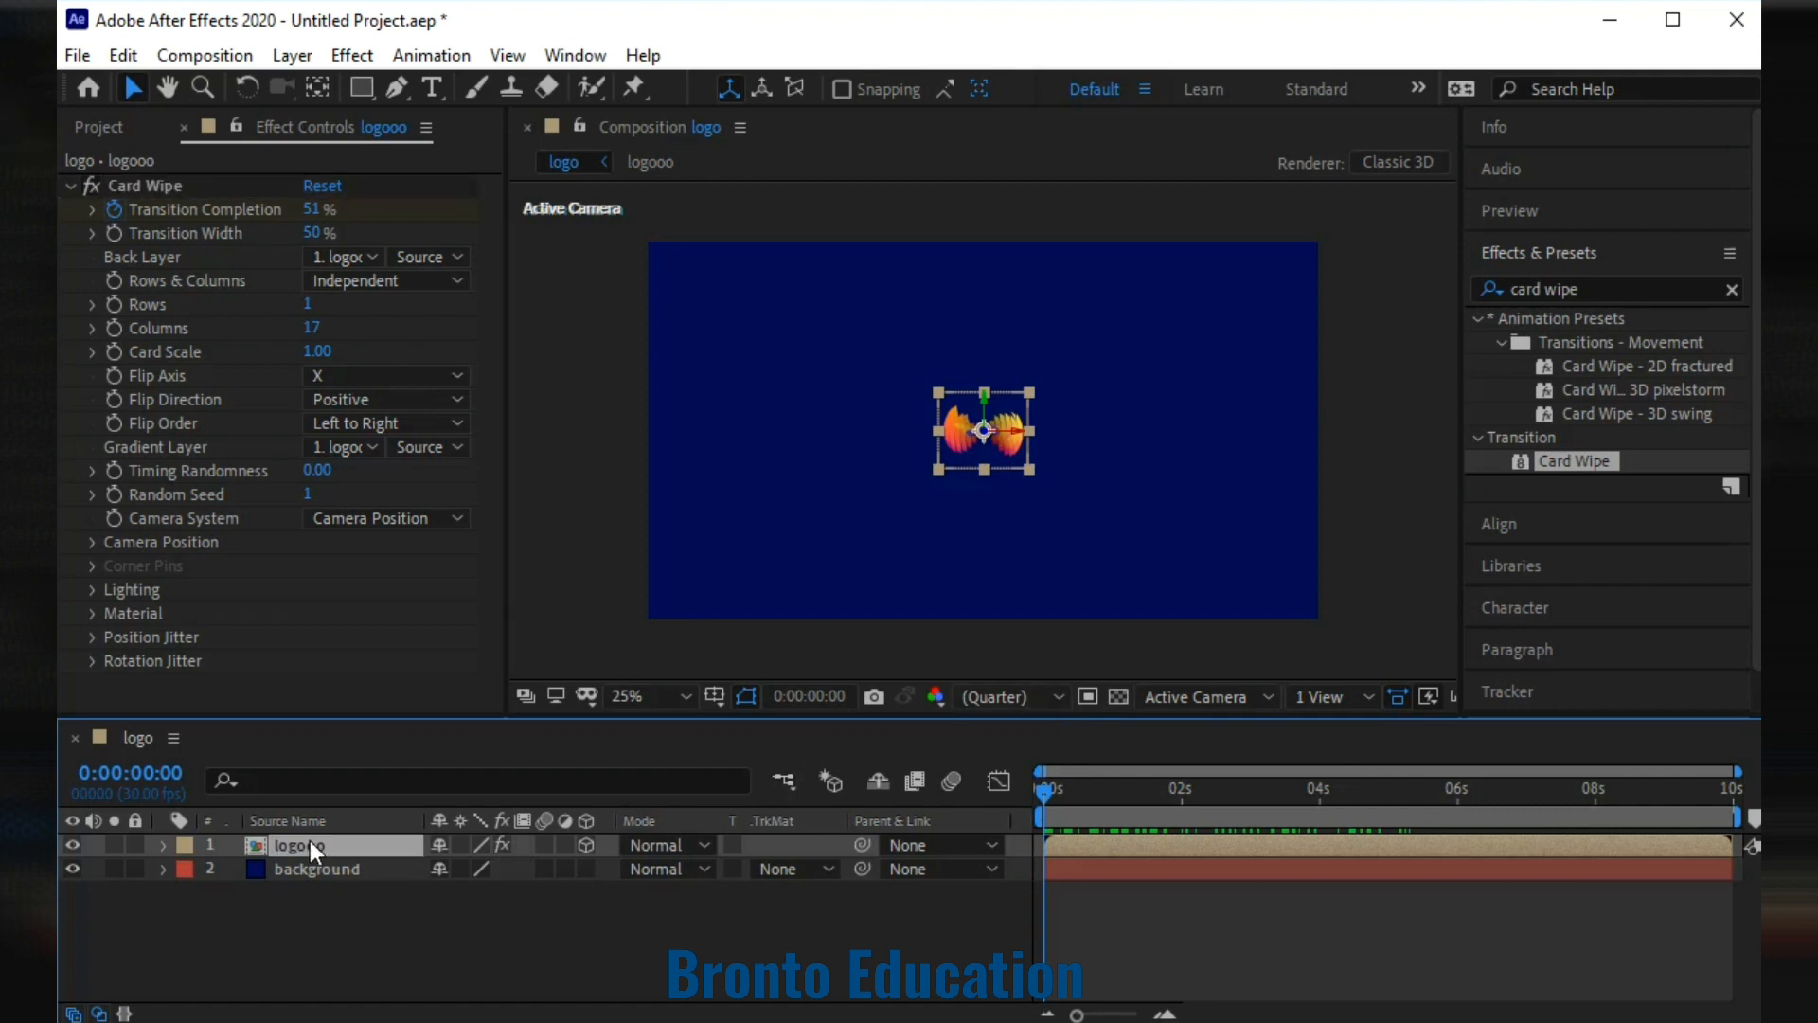
pyautogui.press('u')
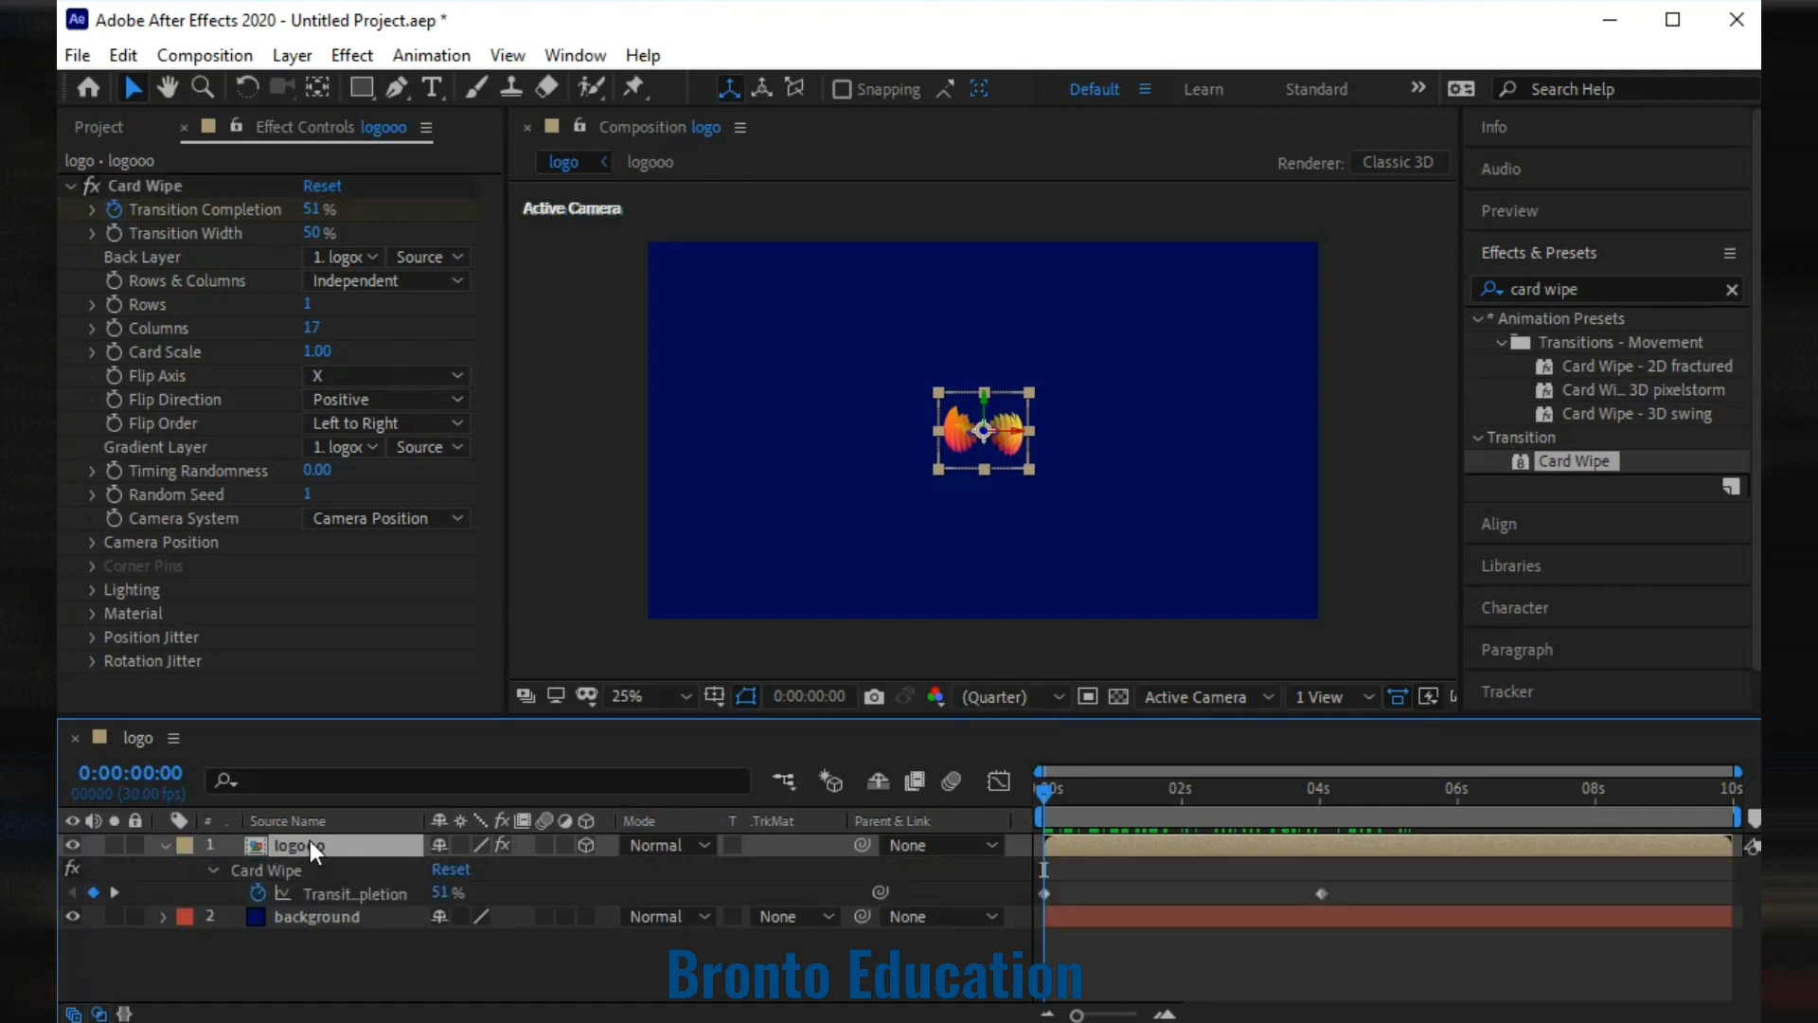
# Add a Position keyframe to the logooo layer at 0:00:04:00, keeping the logo at 960, 540, 0.
pyautogui.moveTo(1042, 791); pyautogui.dragTo(1316, 856)
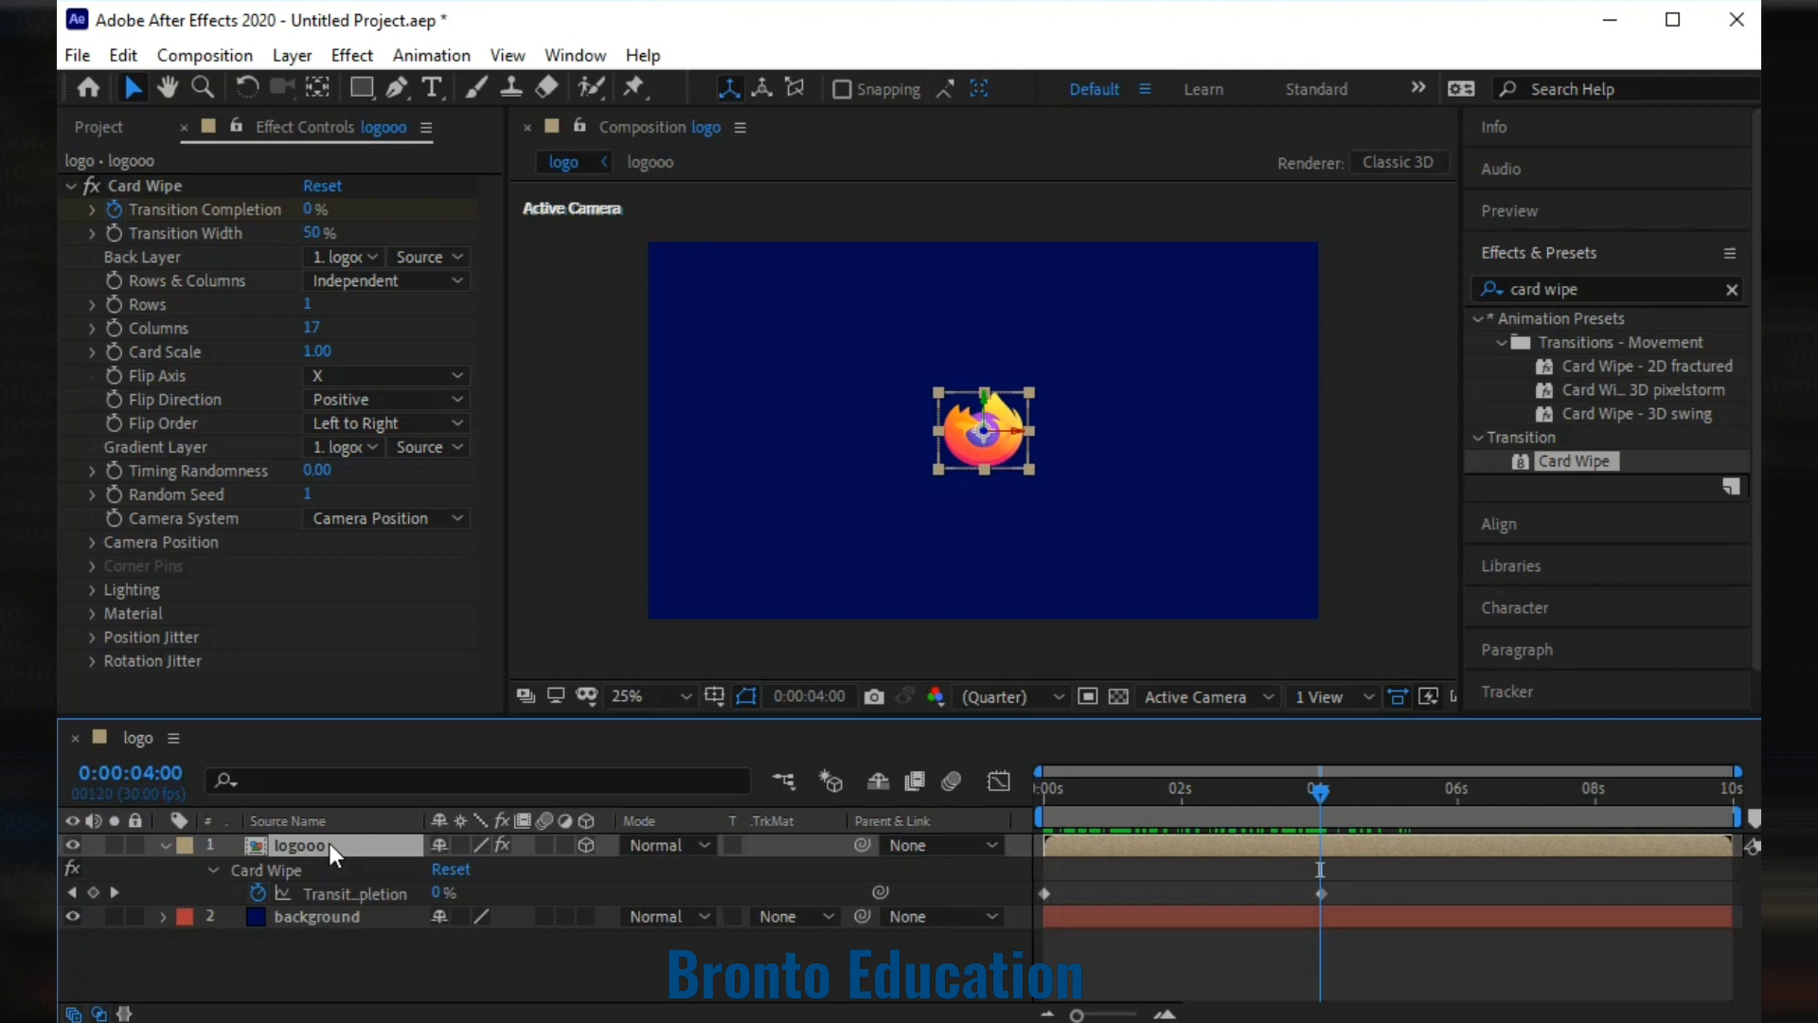
pyautogui.press('p')
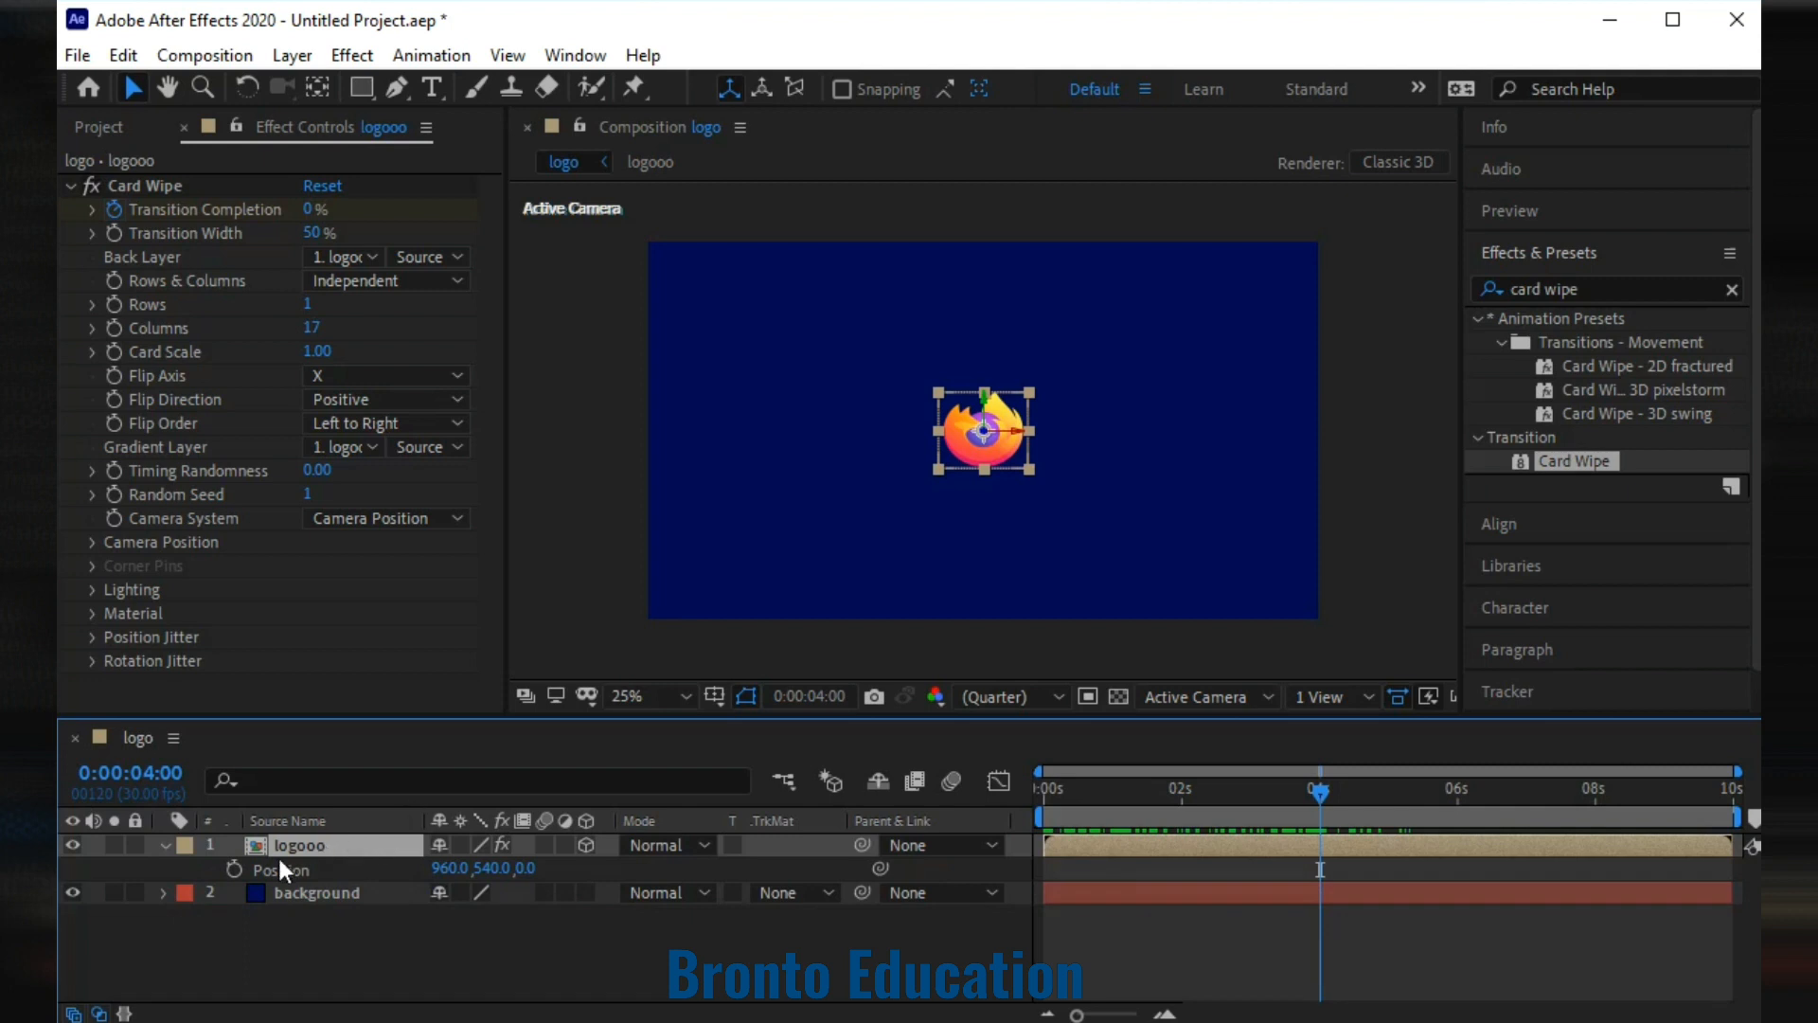
pyautogui.click(235, 867)
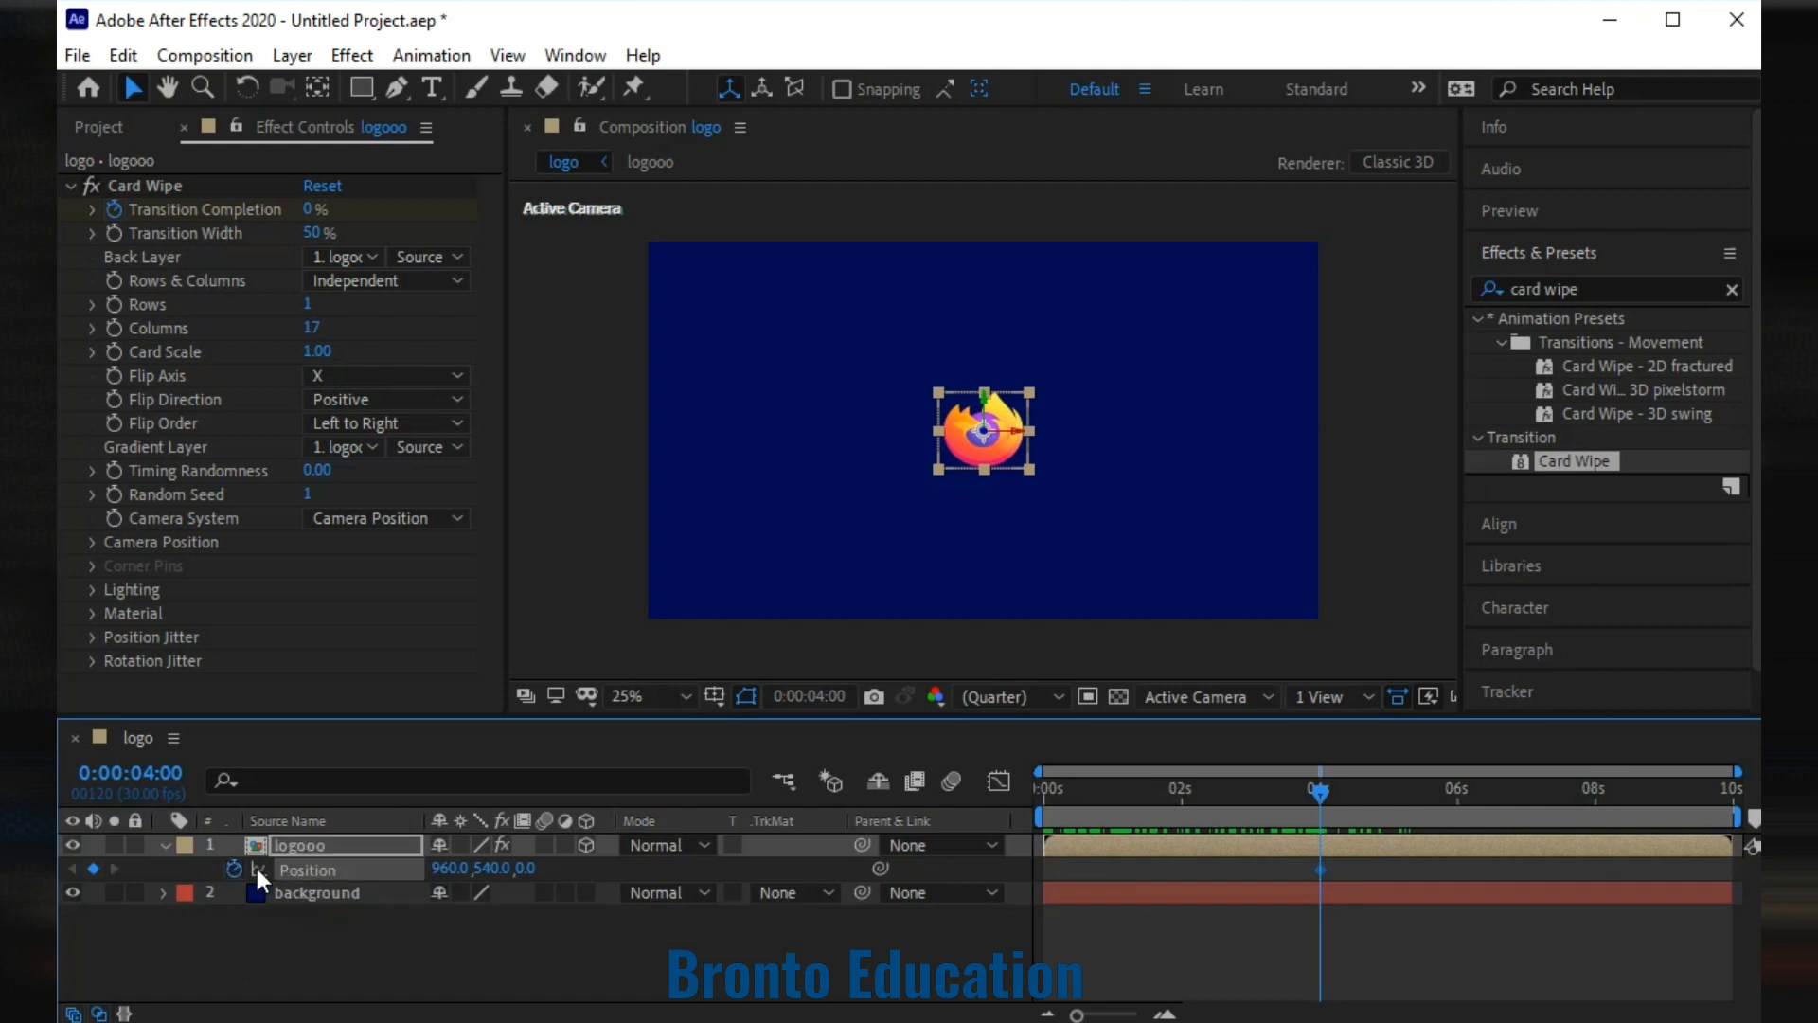
# Keyframe the logooo layer's Orientation at 0°, 0°, 0° at 0:00:04:00 and at 0°, 0°, 180° at 0:00:00:00.
pyautogui.click(310, 842)
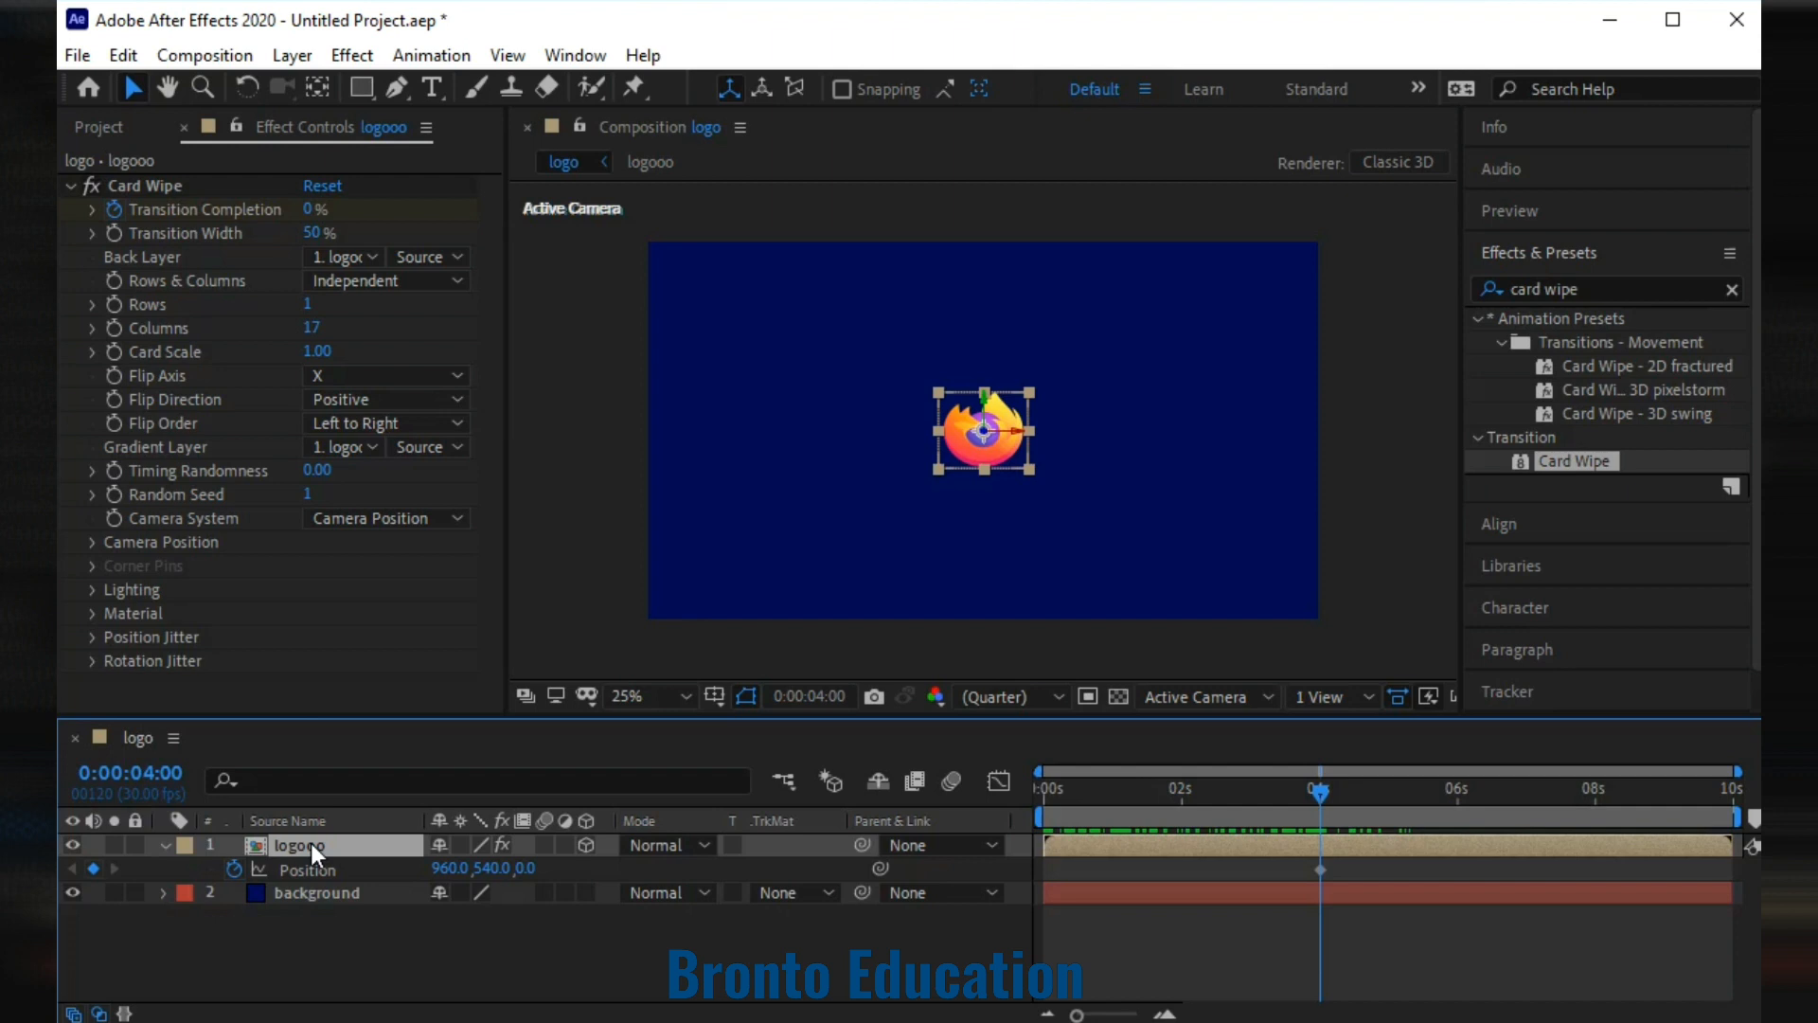
pyautogui.press('r')
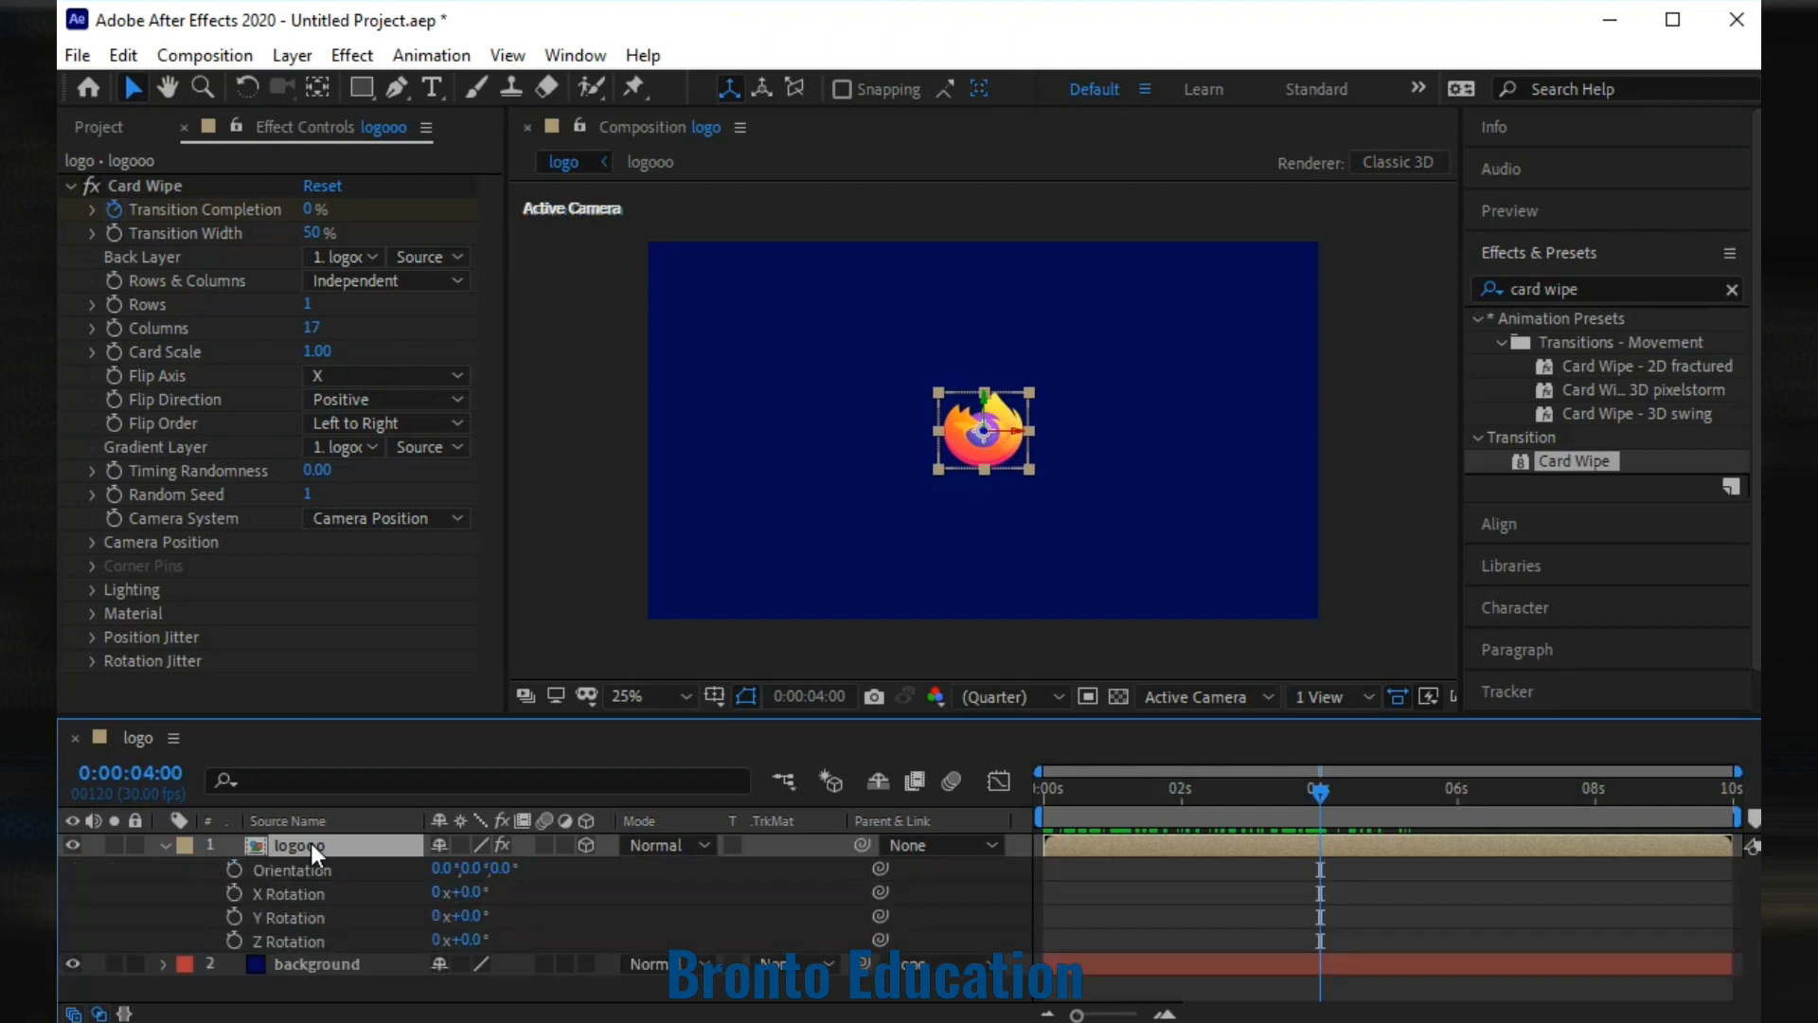
pyautogui.click(233, 871)
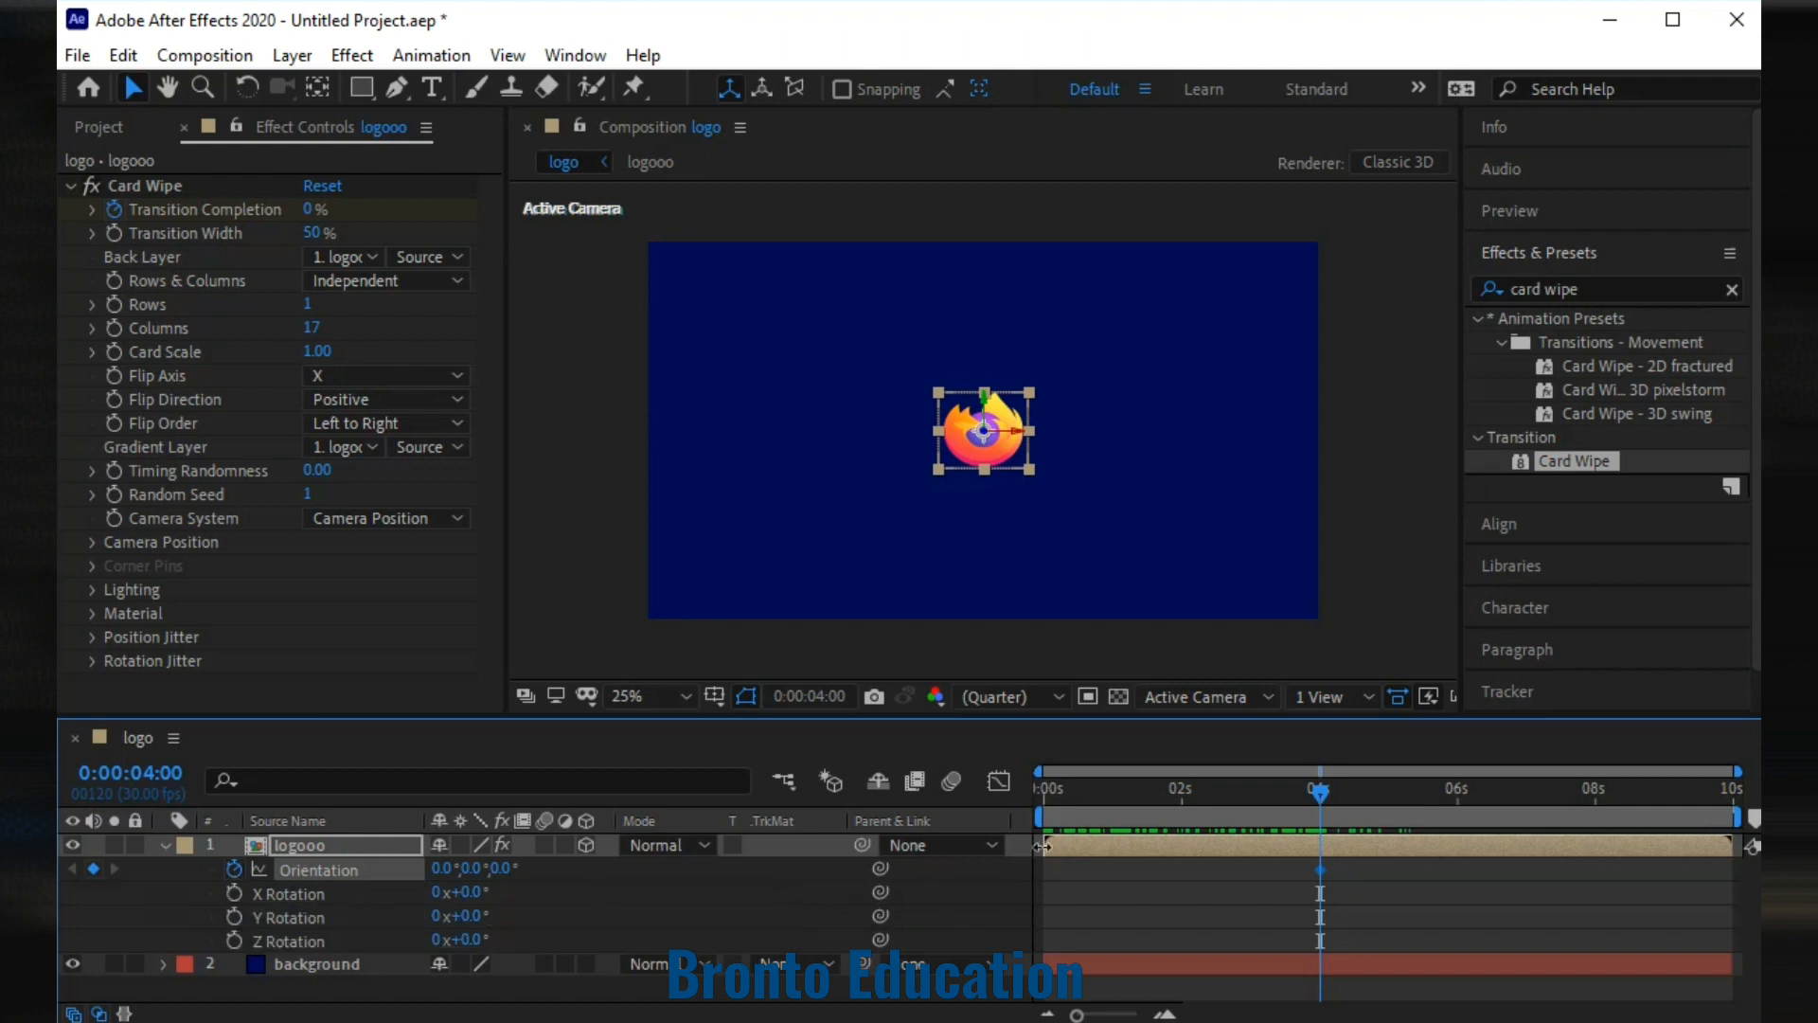
pyautogui.moveTo(1322, 793); pyautogui.dragTo(1000, 815)
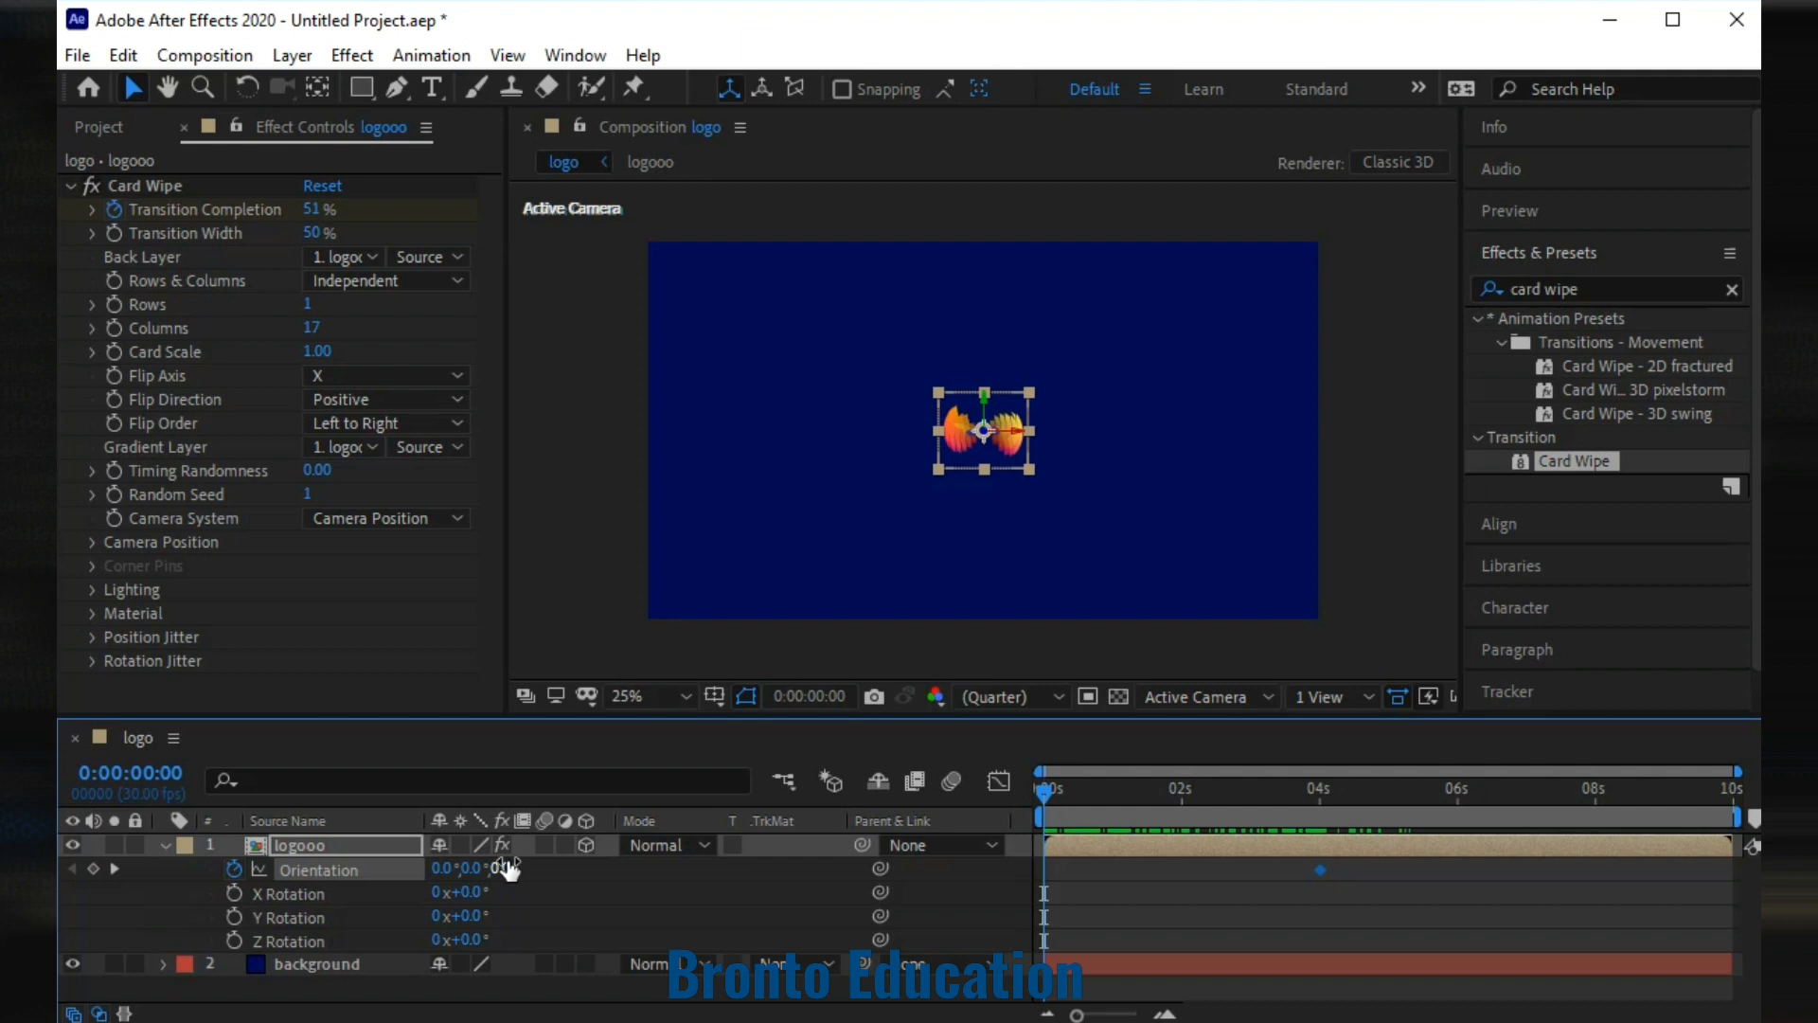
pyautogui.moveTo(506, 867); pyautogui.dragTo(756, 863)
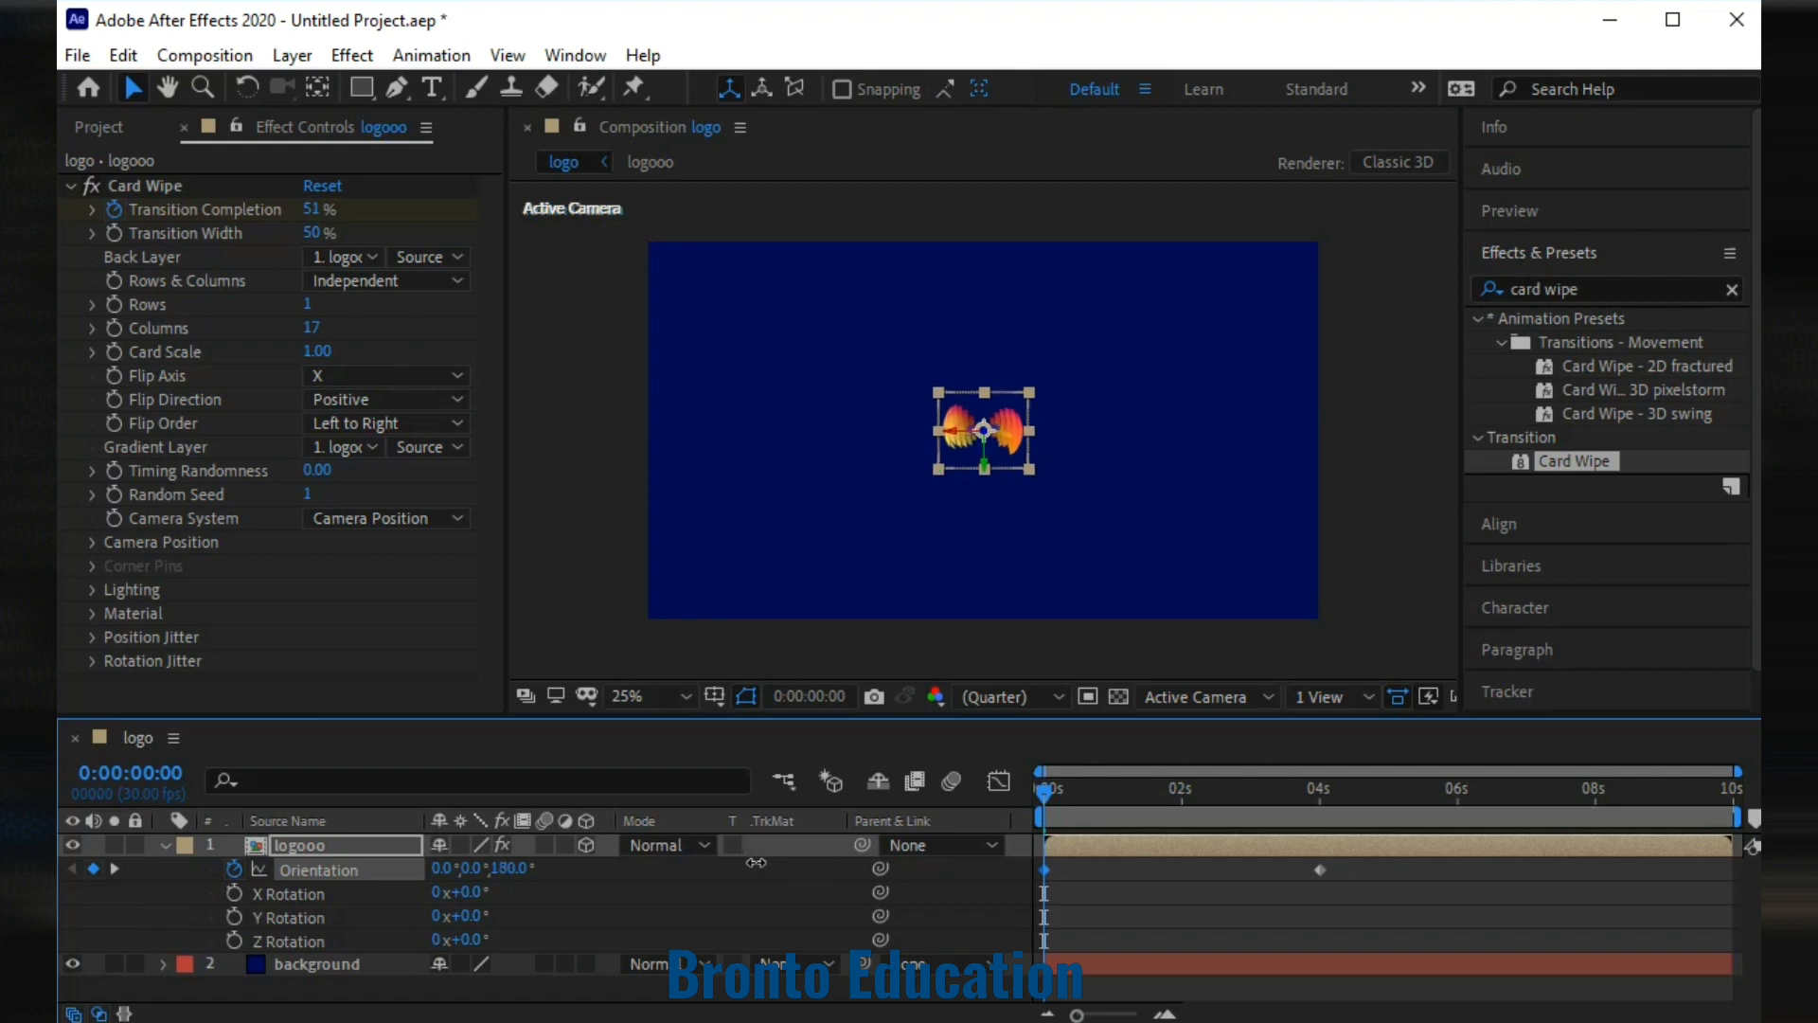
# Keyframe the logooo layer's Z position at -2669 at 0:00:00:00 and preview the movement up to about 0:00:04:01.
pyautogui.click(314, 845)
pyautogui.press('p')
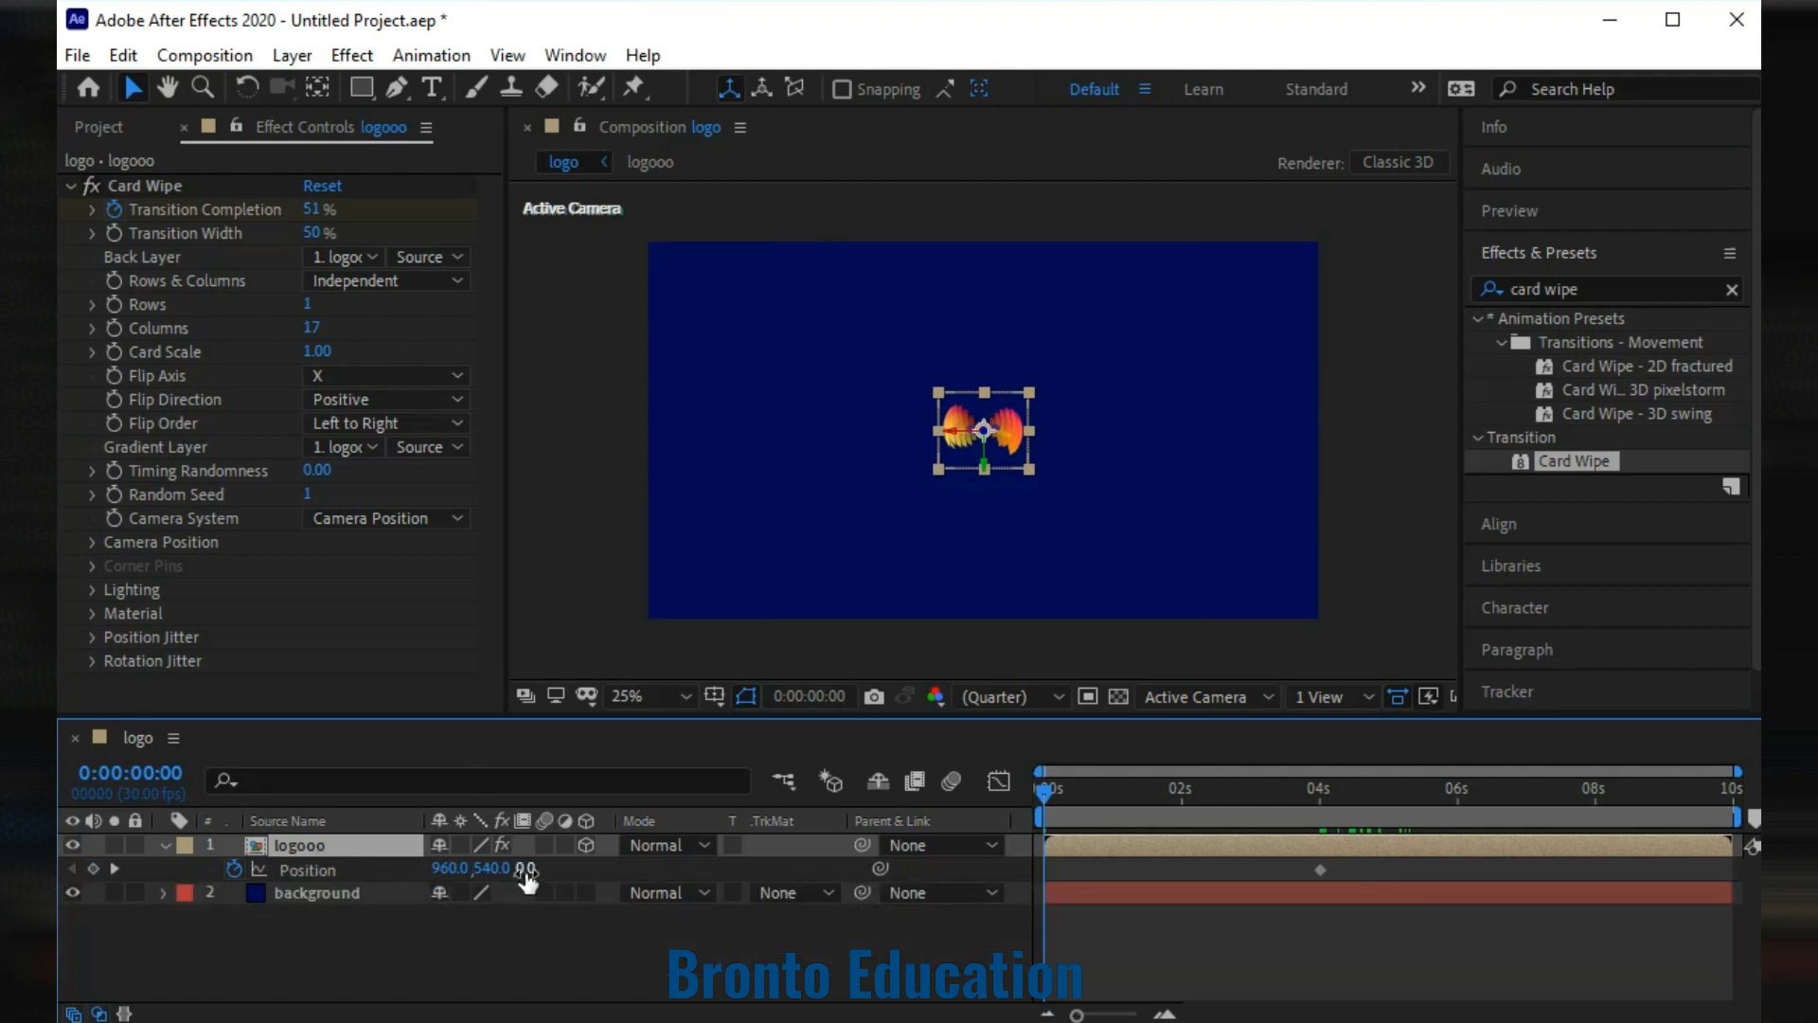
pyautogui.moveTo(525, 868); pyautogui.dragTo(62, 886)
pyautogui.moveTo(532, 869); pyautogui.dragTo(310, 920)
pyautogui.moveTo(540, 869); pyautogui.dragTo(147, 999)
pyautogui.moveTo(527, 868); pyautogui.dragTo(154, 895)
pyautogui.moveTo(542, 868); pyautogui.dragTo(231, 887)
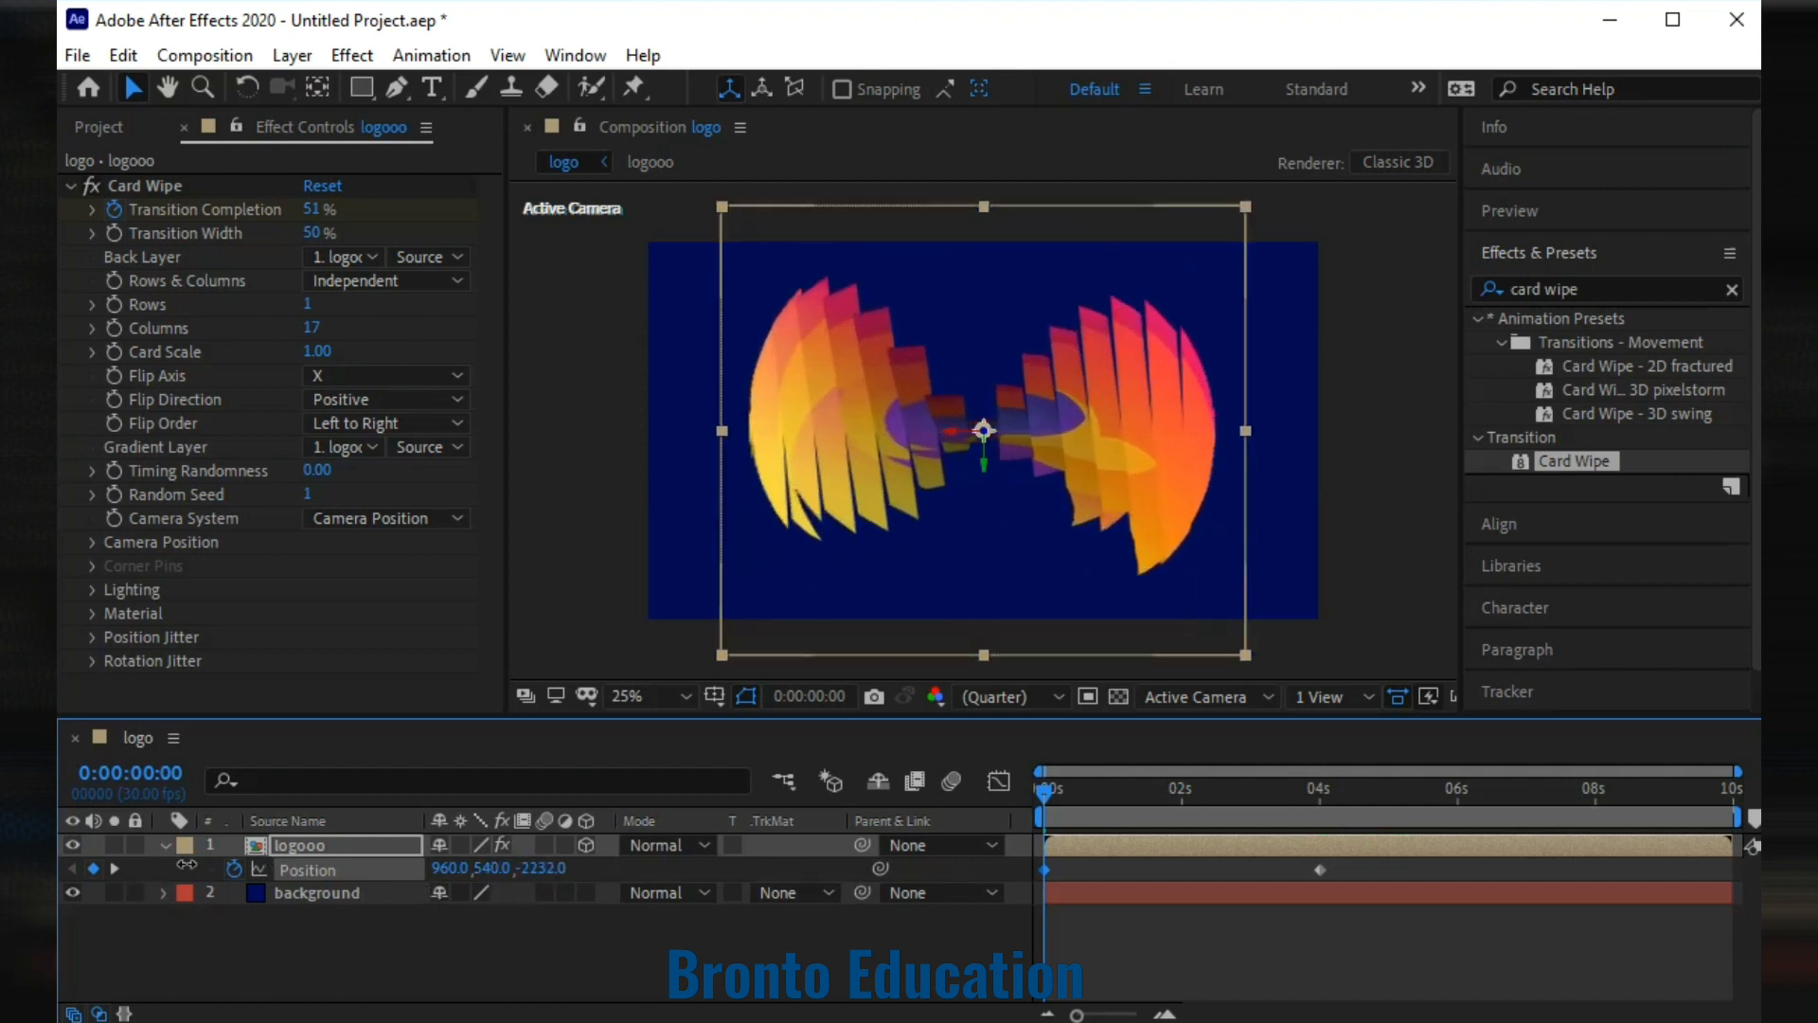
pyautogui.moveTo(537, 869); pyautogui.dragTo(81, 863)
pyautogui.moveTo(545, 868); pyautogui.dragTo(472, 868)
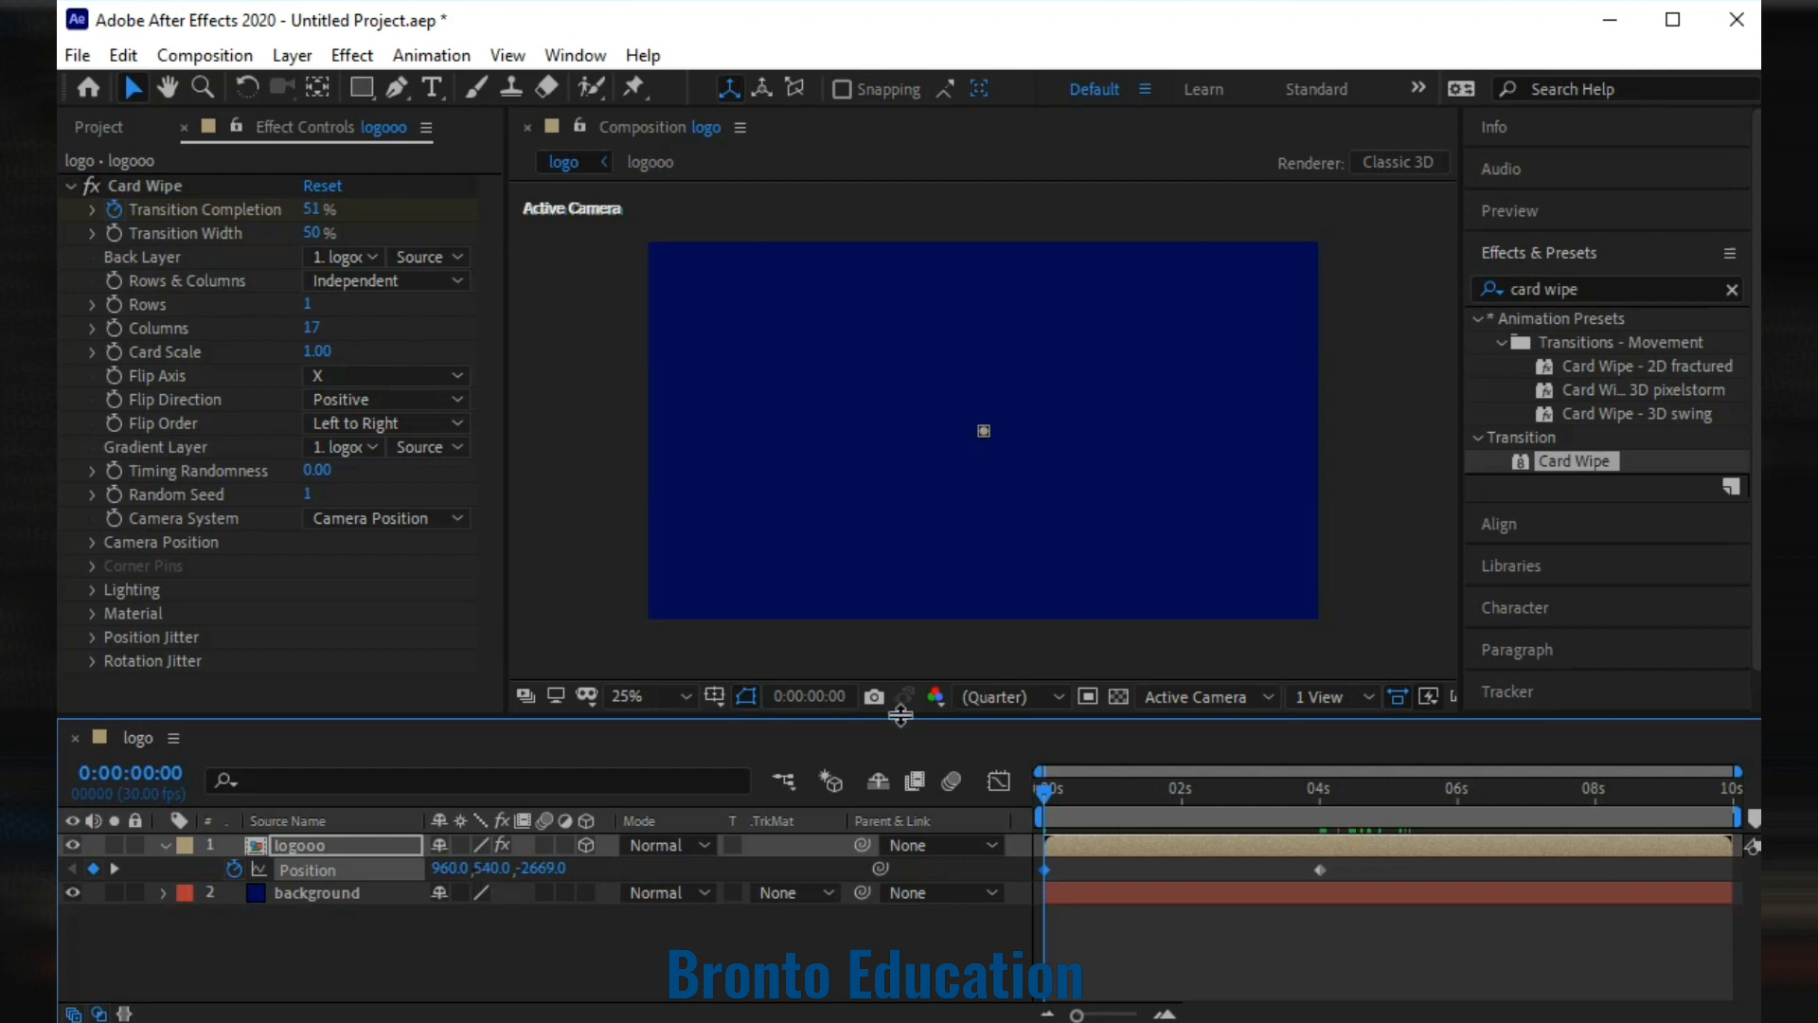
pyautogui.moveTo(1047, 793)
pyautogui.mouseDown()
pyautogui.moveTo(1322, 845)
pyautogui.moveTo(1039, 791)
pyautogui.mouseUp()
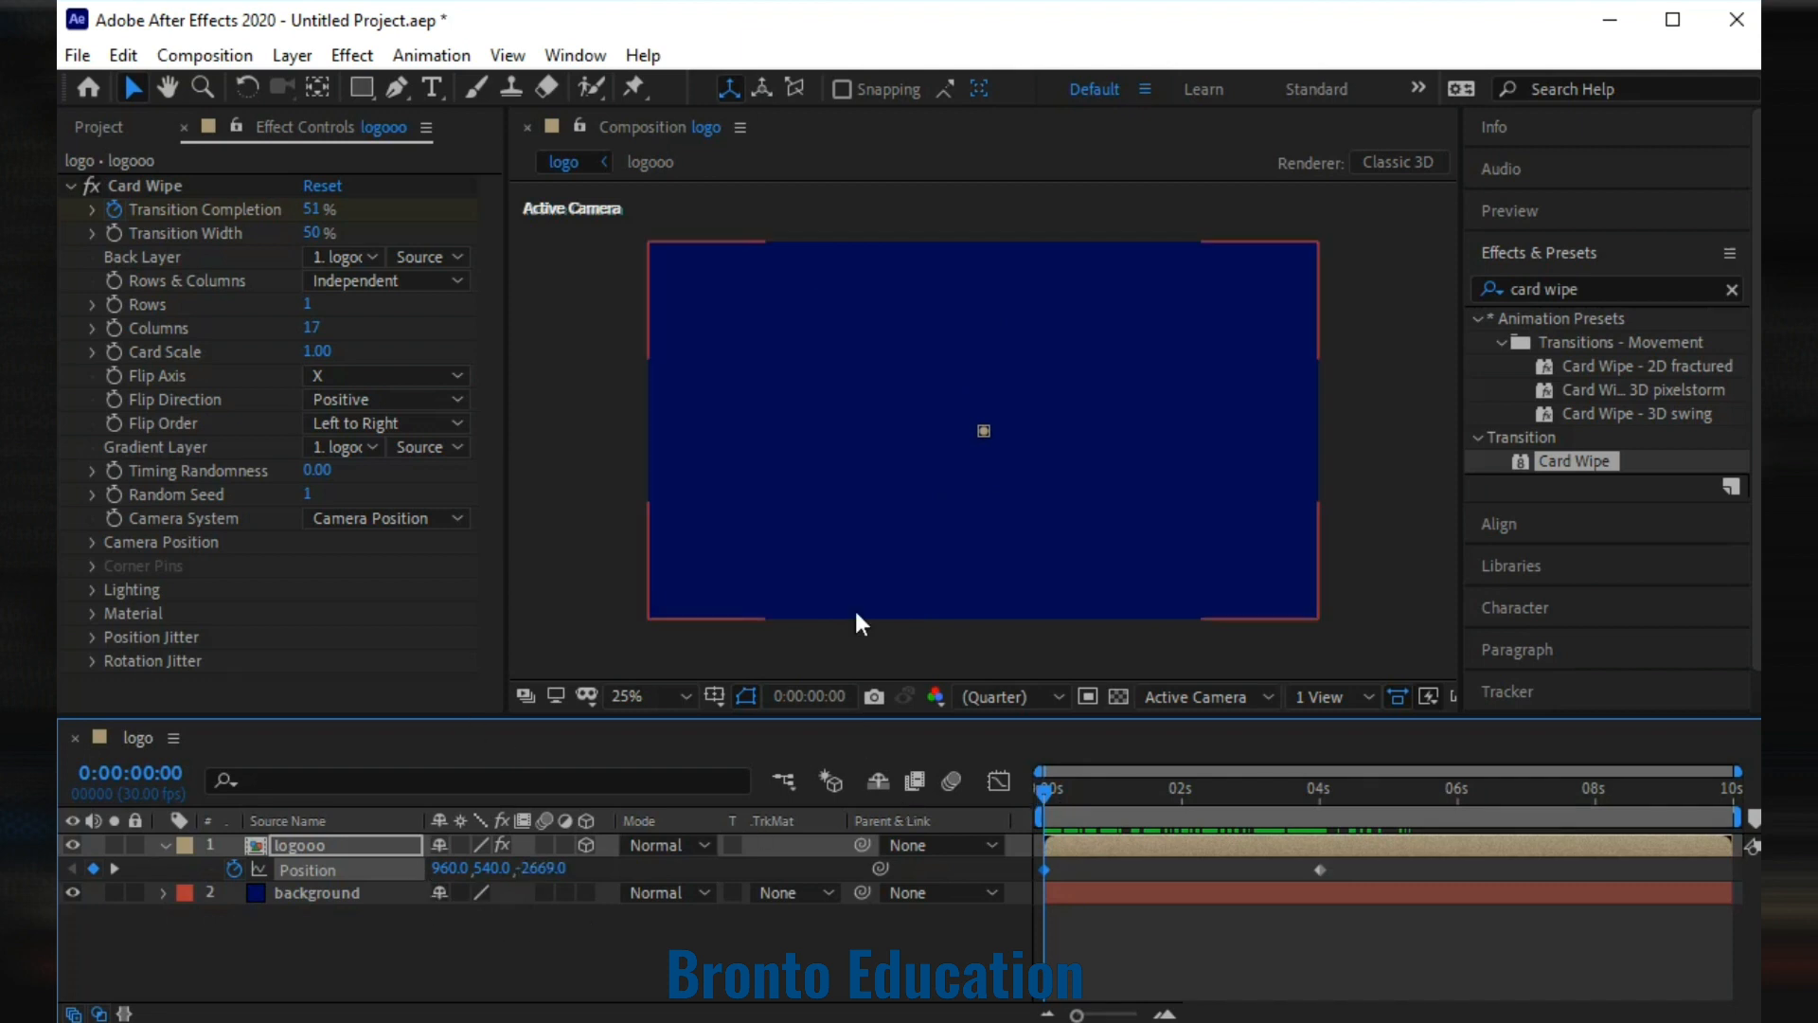
pyautogui.moveTo(1041, 791); pyautogui.dragTo(1110, 799)
pyautogui.moveTo(1183, 804); pyautogui.dragTo(1320, 809)
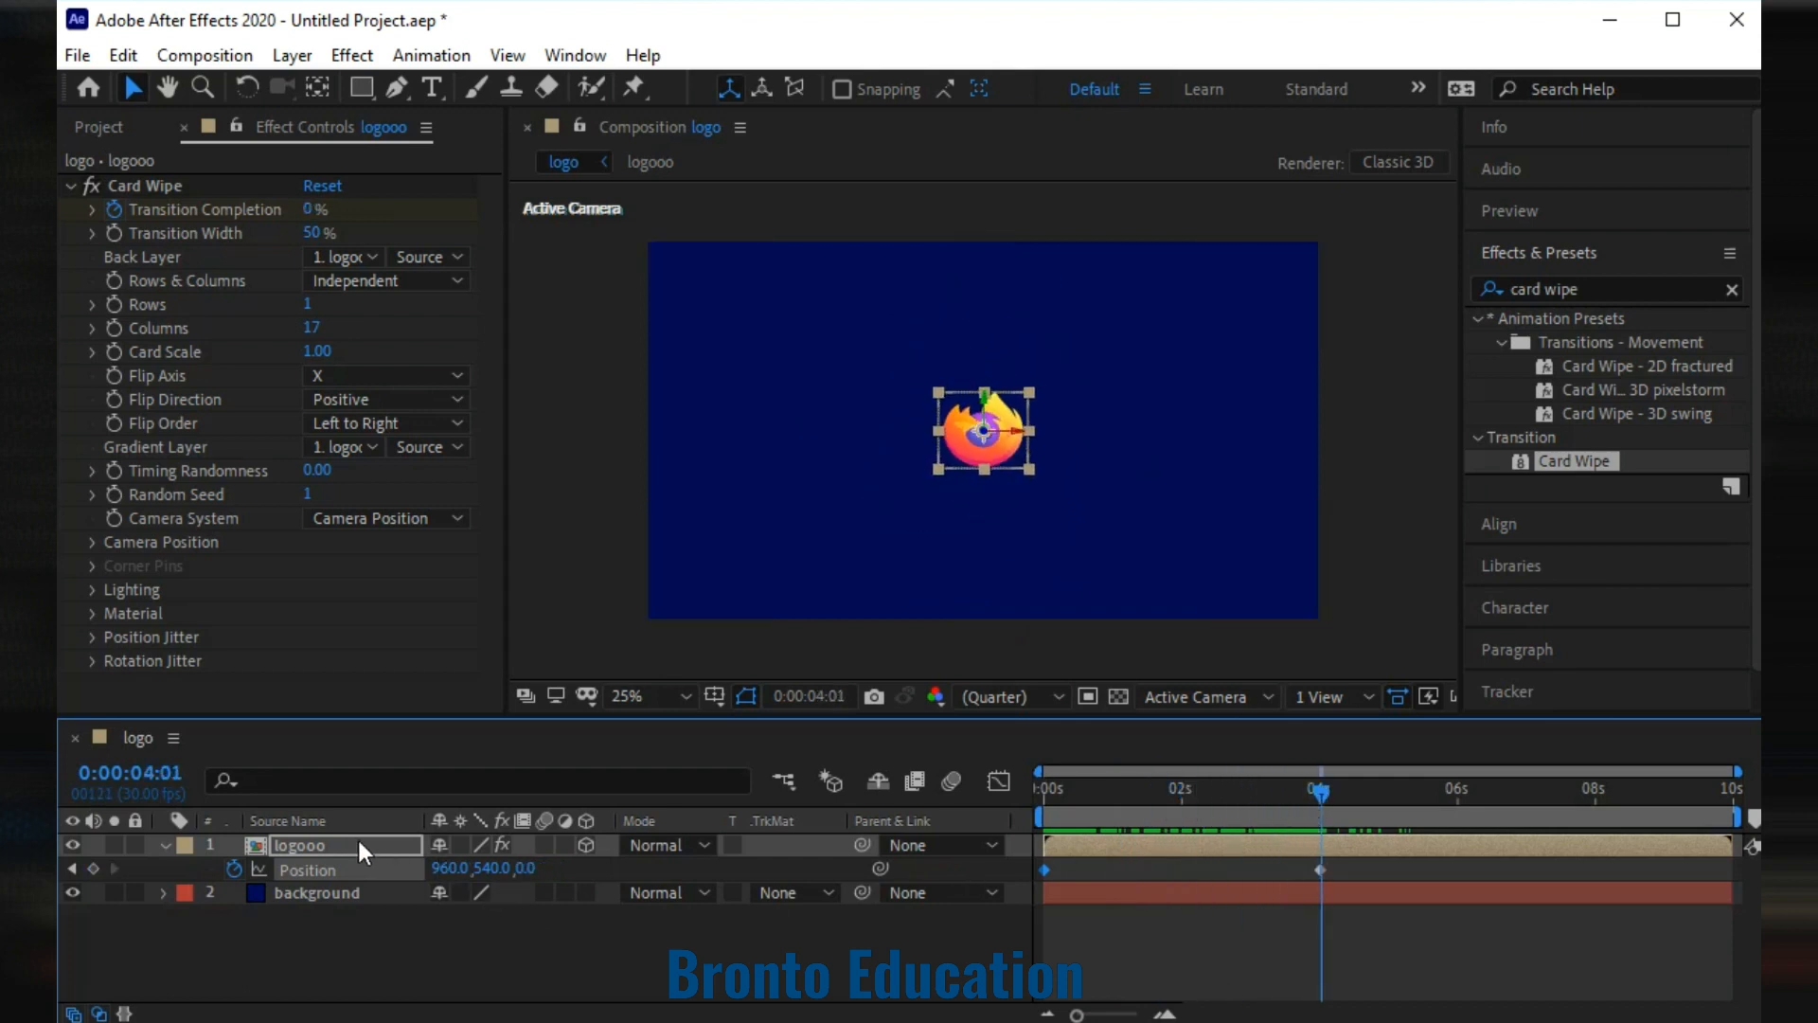
# Apply Easy Ease to all of the logooo layer's Transition Completion, Position and Orientation keyframes and preview the eased motion.
pyautogui.click(316, 851)
pyautogui.press('u')
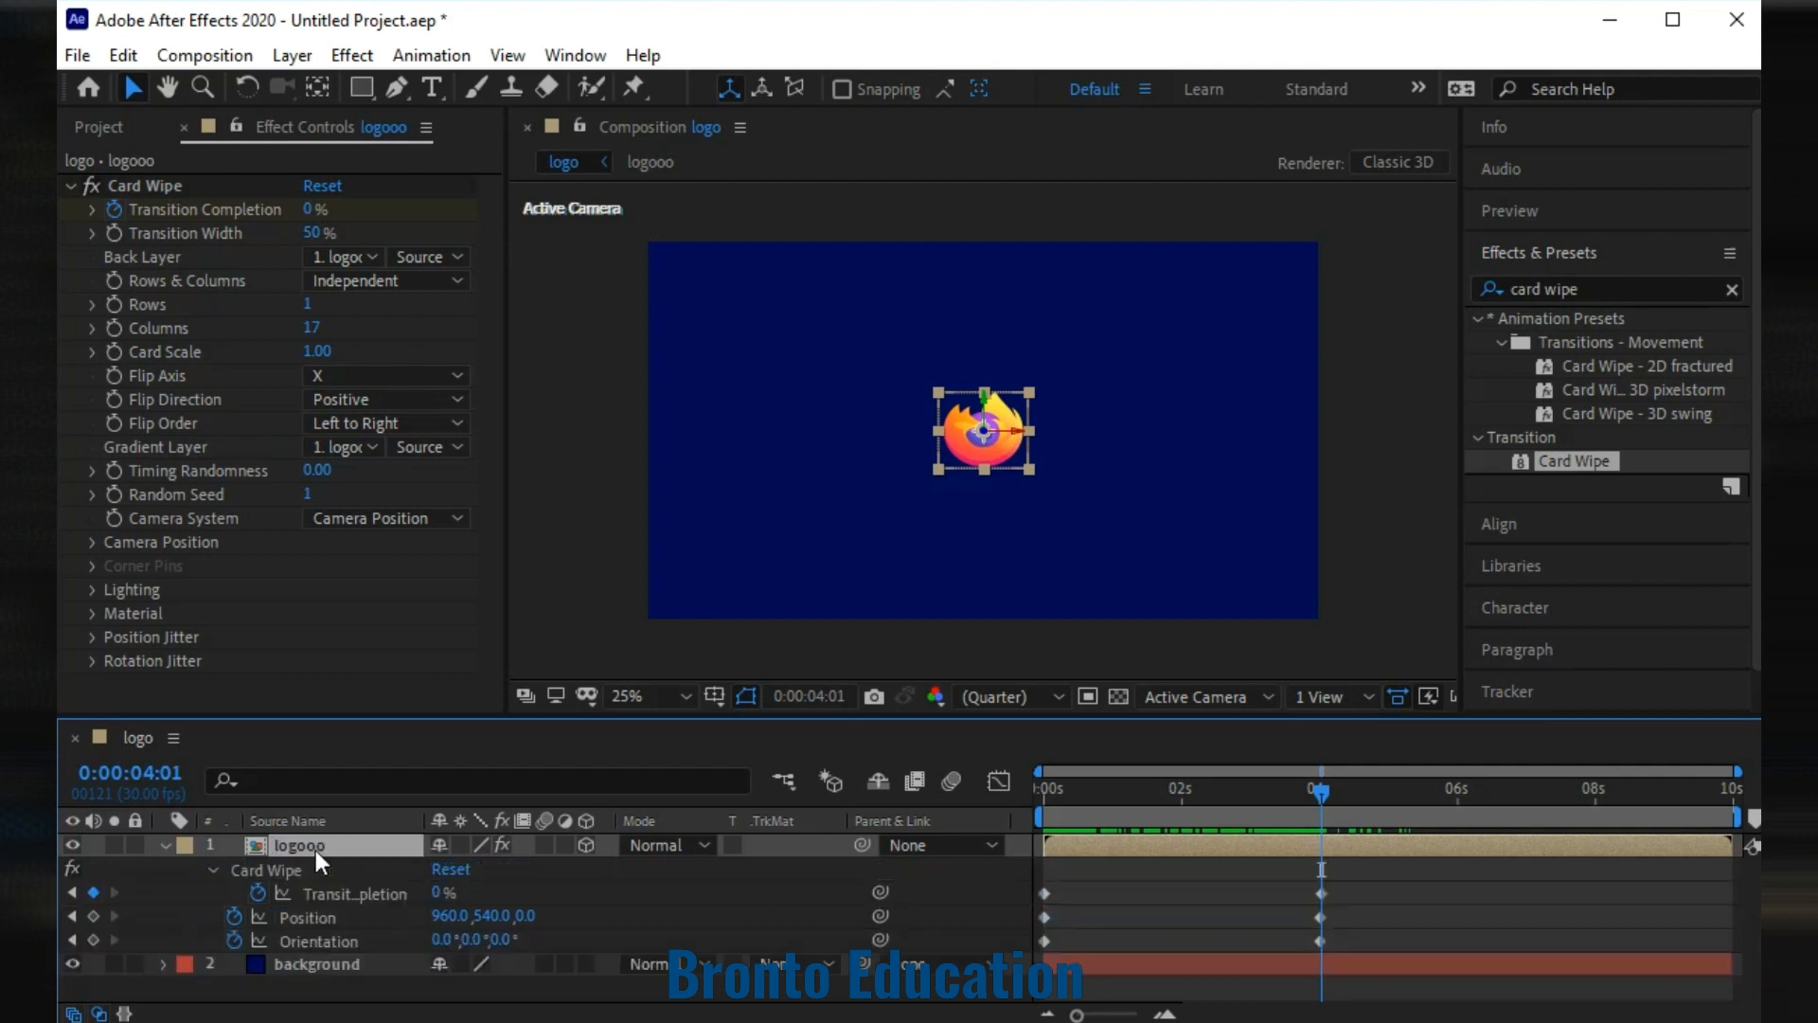
pyautogui.moveTo(1386, 877); pyautogui.dragTo(1009, 957)
pyautogui.press('F9')
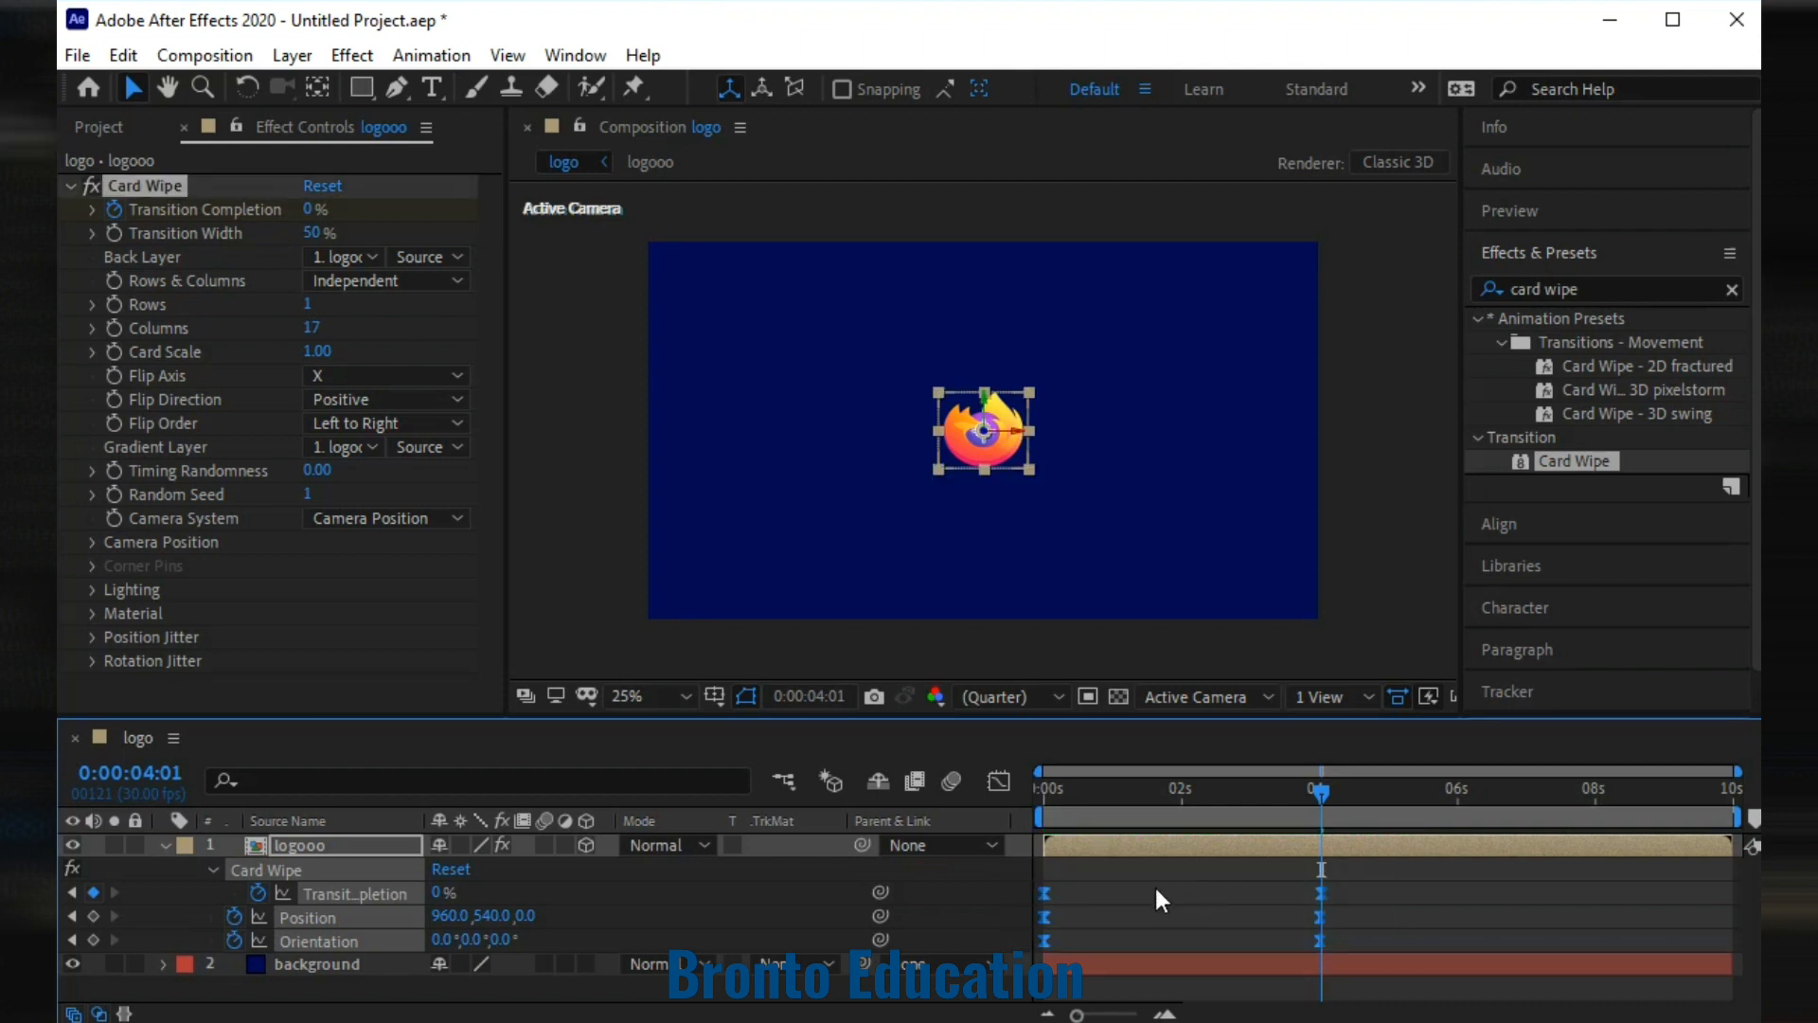
pyautogui.moveTo(1322, 798); pyautogui.dragTo(1327, 867)
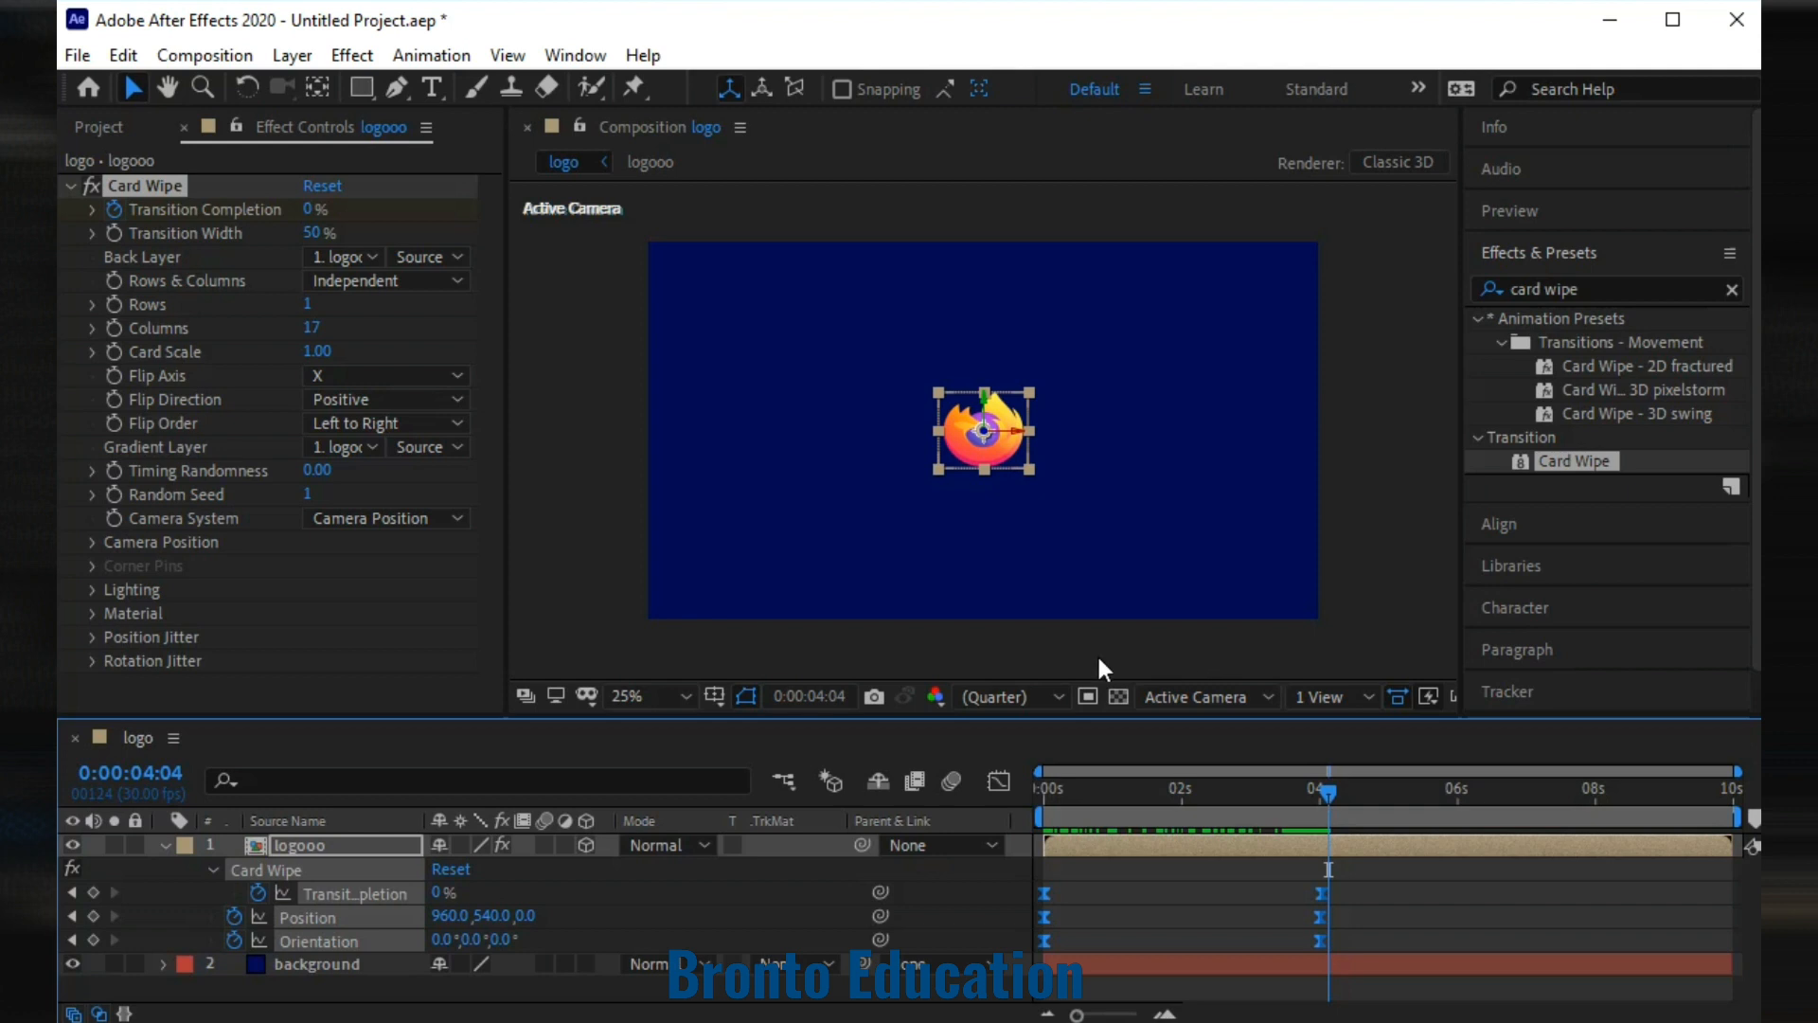
pyautogui.click(820, 1022)
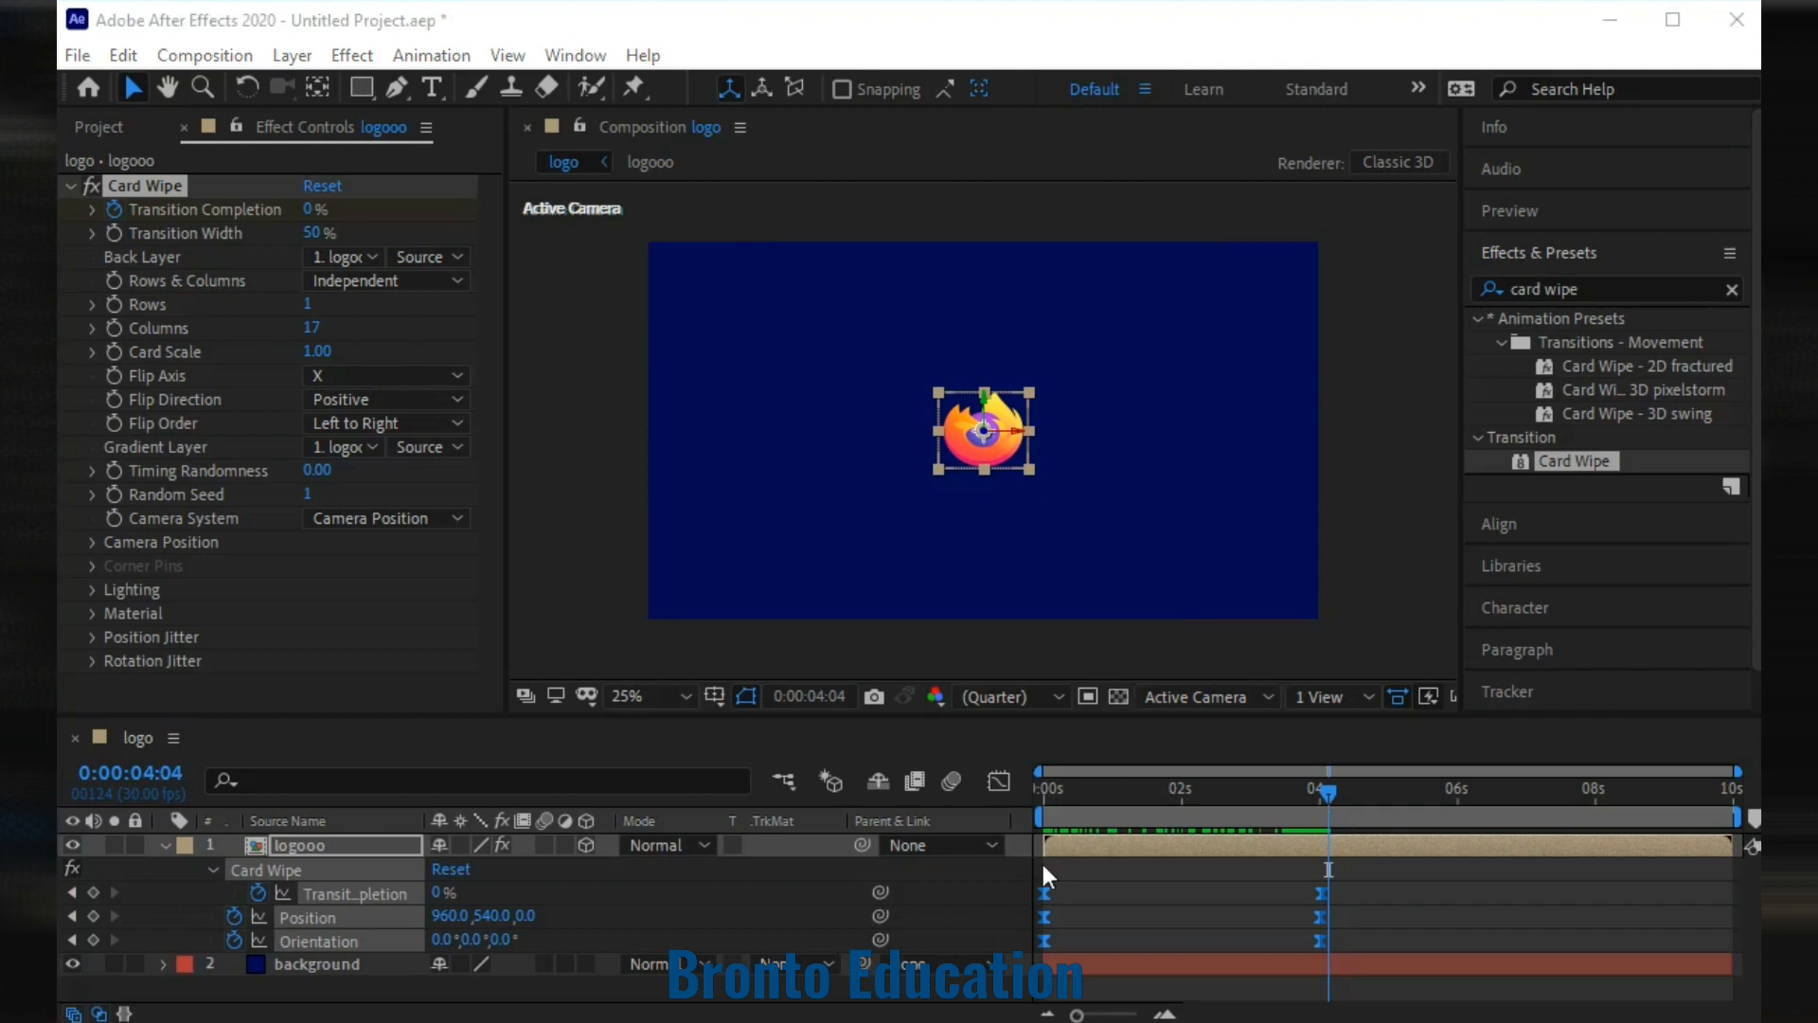
pyautogui.moveTo(1328, 793); pyautogui.dragTo(1321, 917)
pyautogui.click(1322, 966)
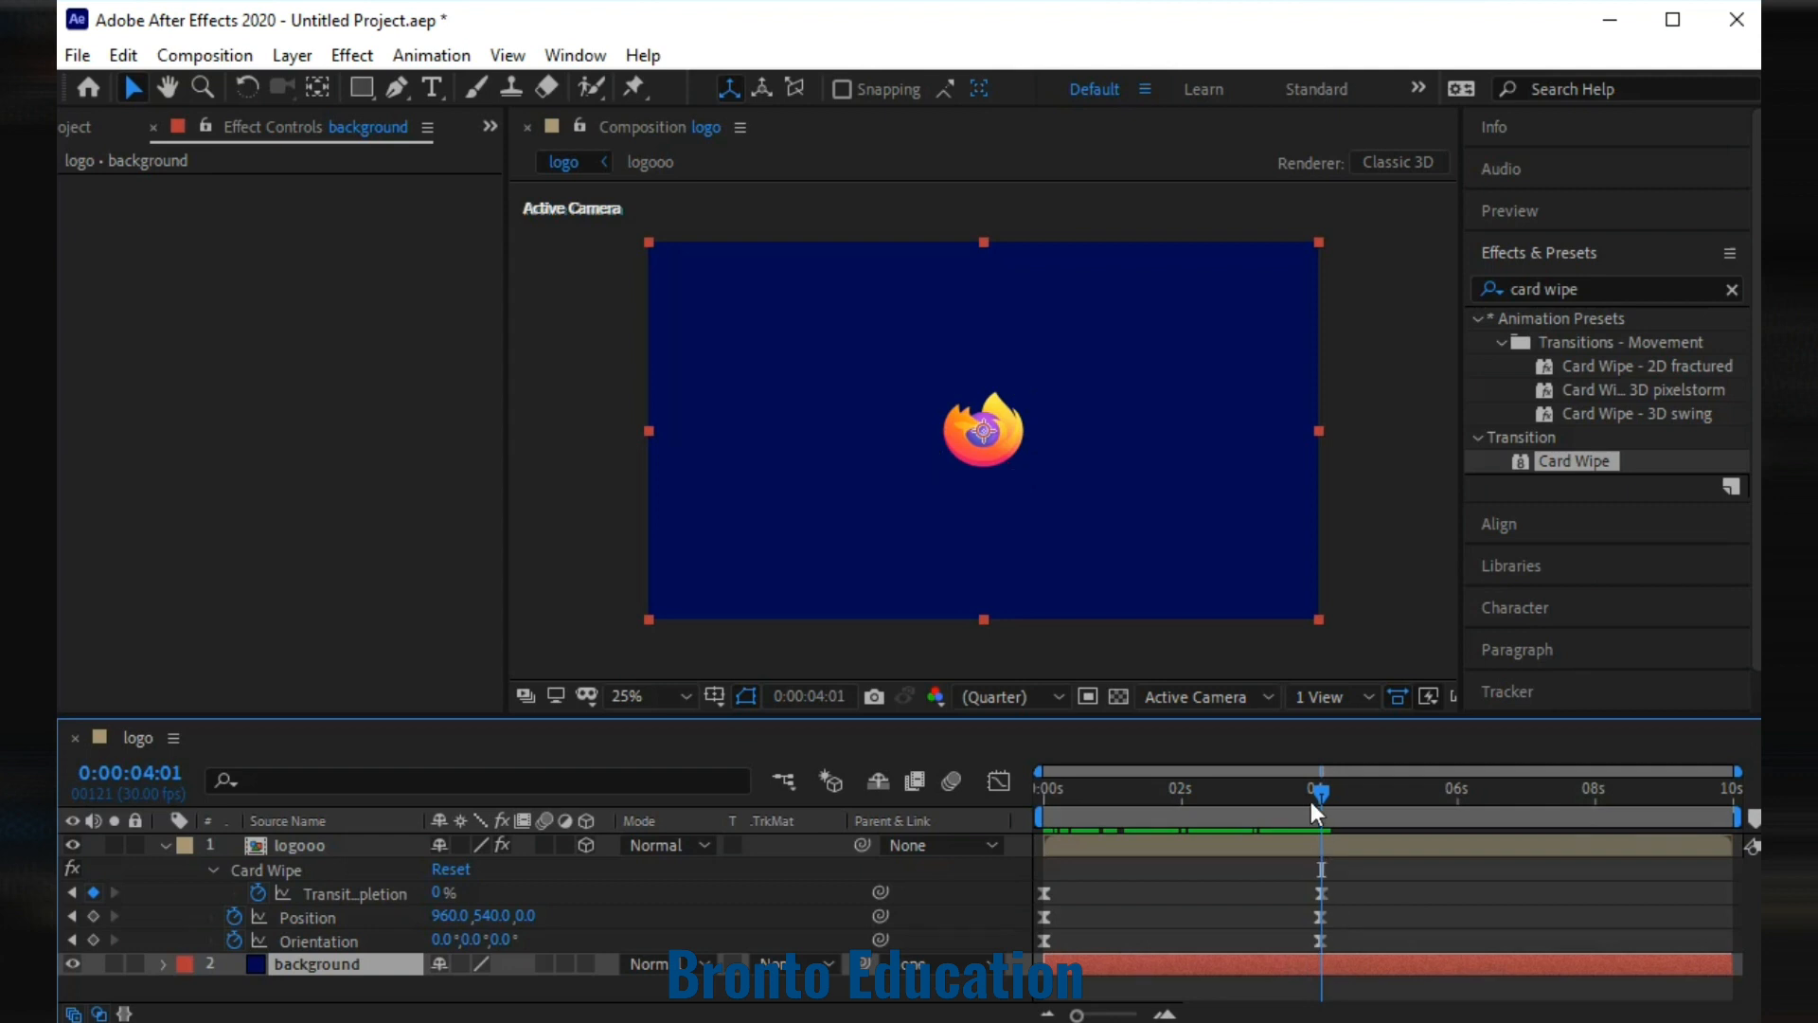
# Move the logooo layer's final Orientation keyframe earlier, to about 0:00:03:10, and check the timing up to 0:00:04:01.
pyautogui.moveTo(1327, 793); pyautogui.dragTo(1346, 794)
pyautogui.moveTo(1320, 940); pyautogui.dragTo(1298, 936)
pyautogui.moveTo(1344, 797); pyautogui.dragTo(1321, 843)
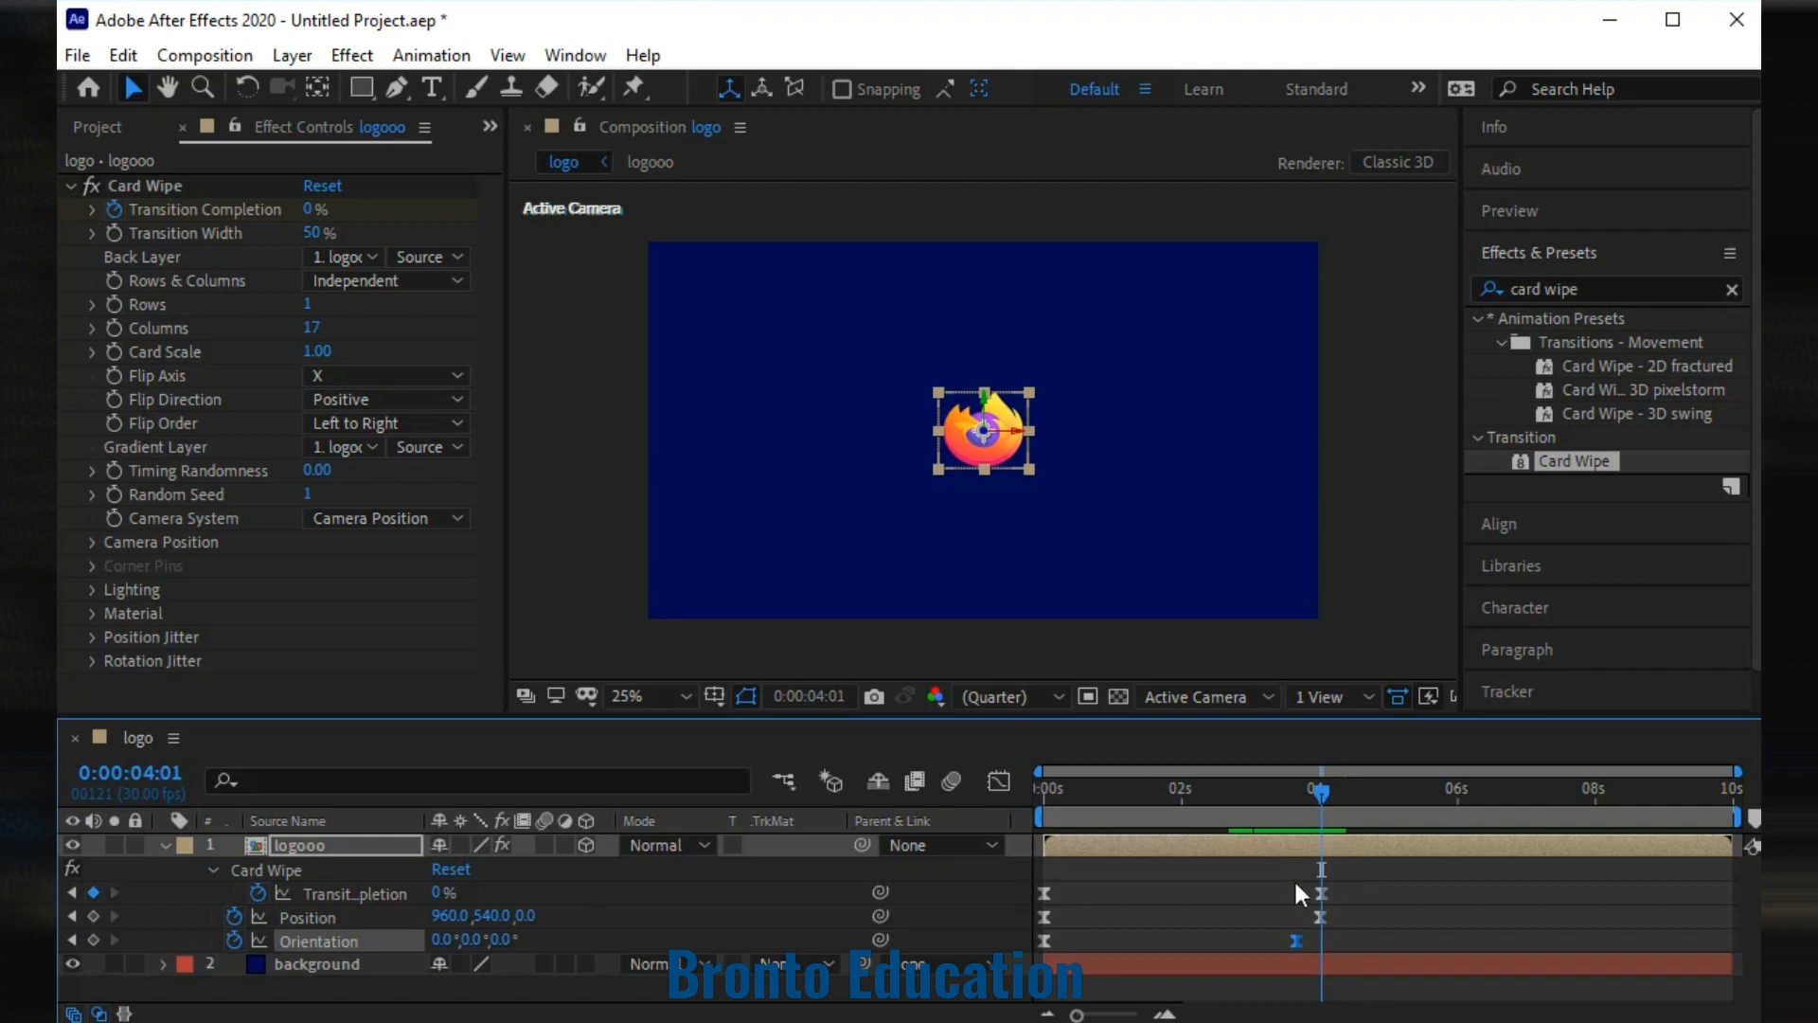
pyautogui.moveTo(1294, 935); pyautogui.dragTo(1282, 930)
pyautogui.moveTo(1321, 794)
pyautogui.mouseDown()
pyautogui.moveTo(1231, 792)
pyautogui.moveTo(1341, 822)
pyautogui.moveTo(1303, 821)
pyautogui.mouseUp()
pyautogui.moveTo(1286, 943); pyautogui.dragTo(1275, 939)
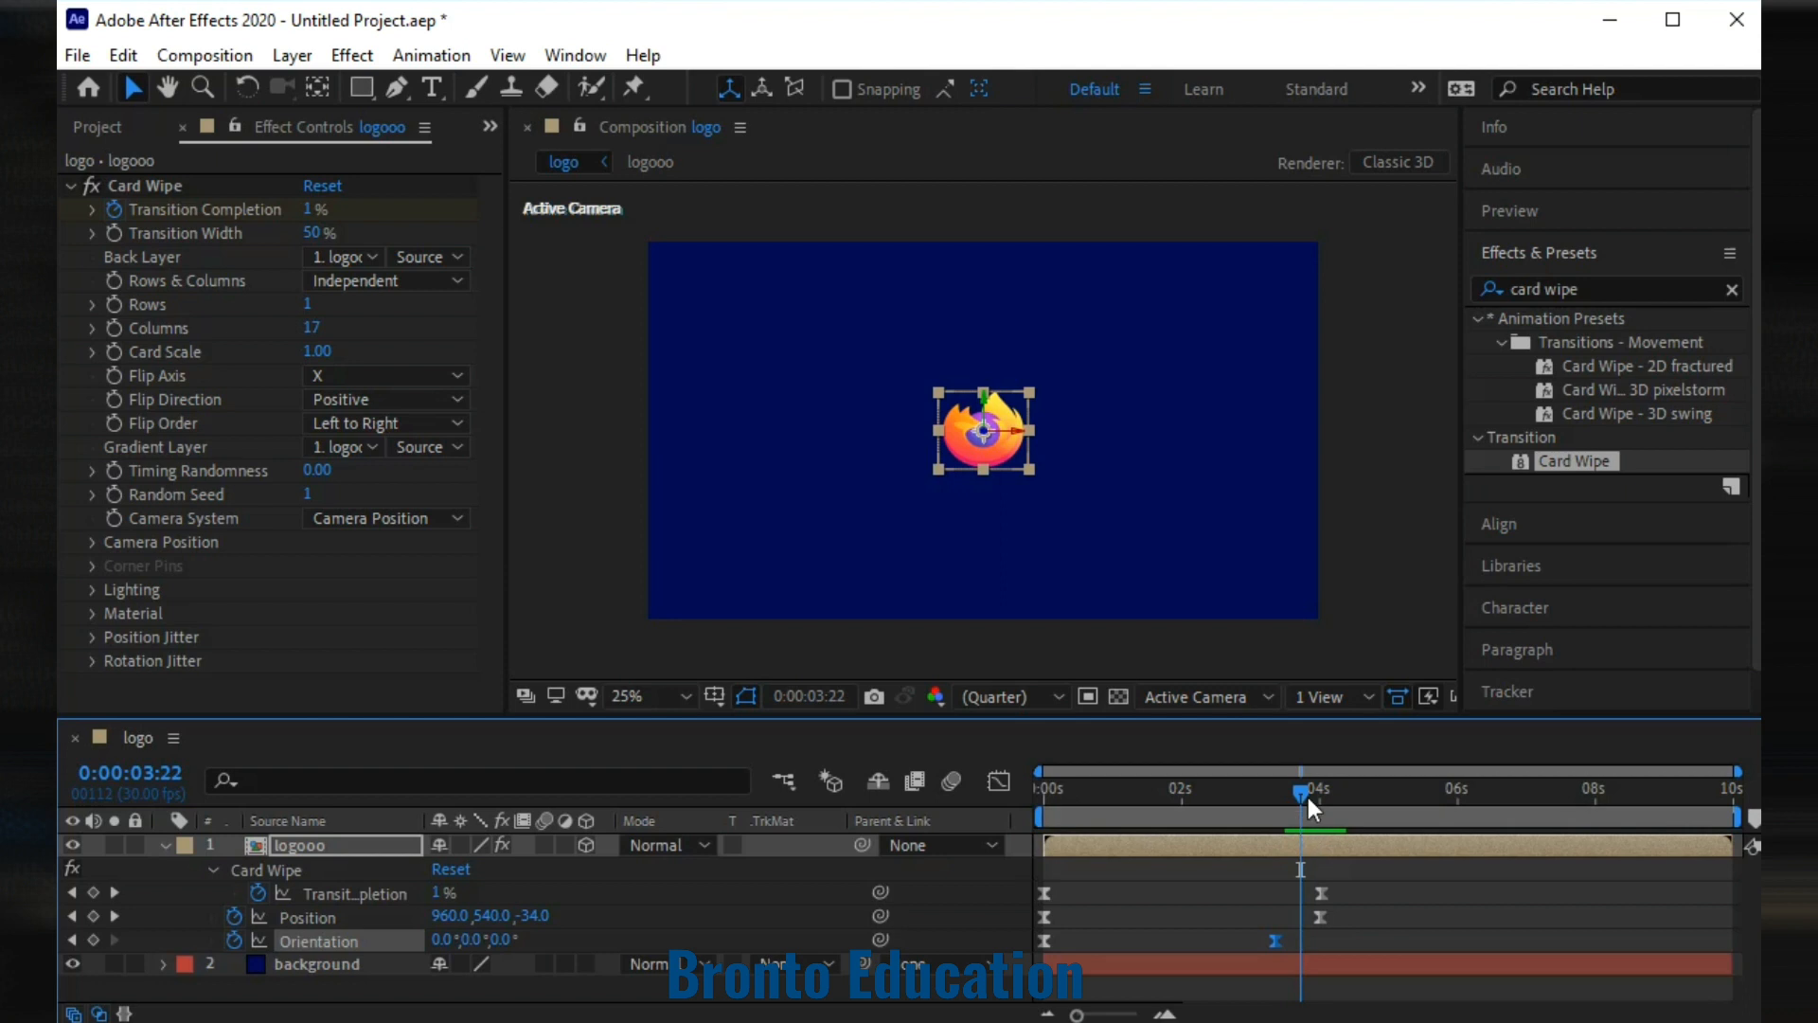
pyautogui.moveTo(1299, 798); pyautogui.dragTo(1322, 860)
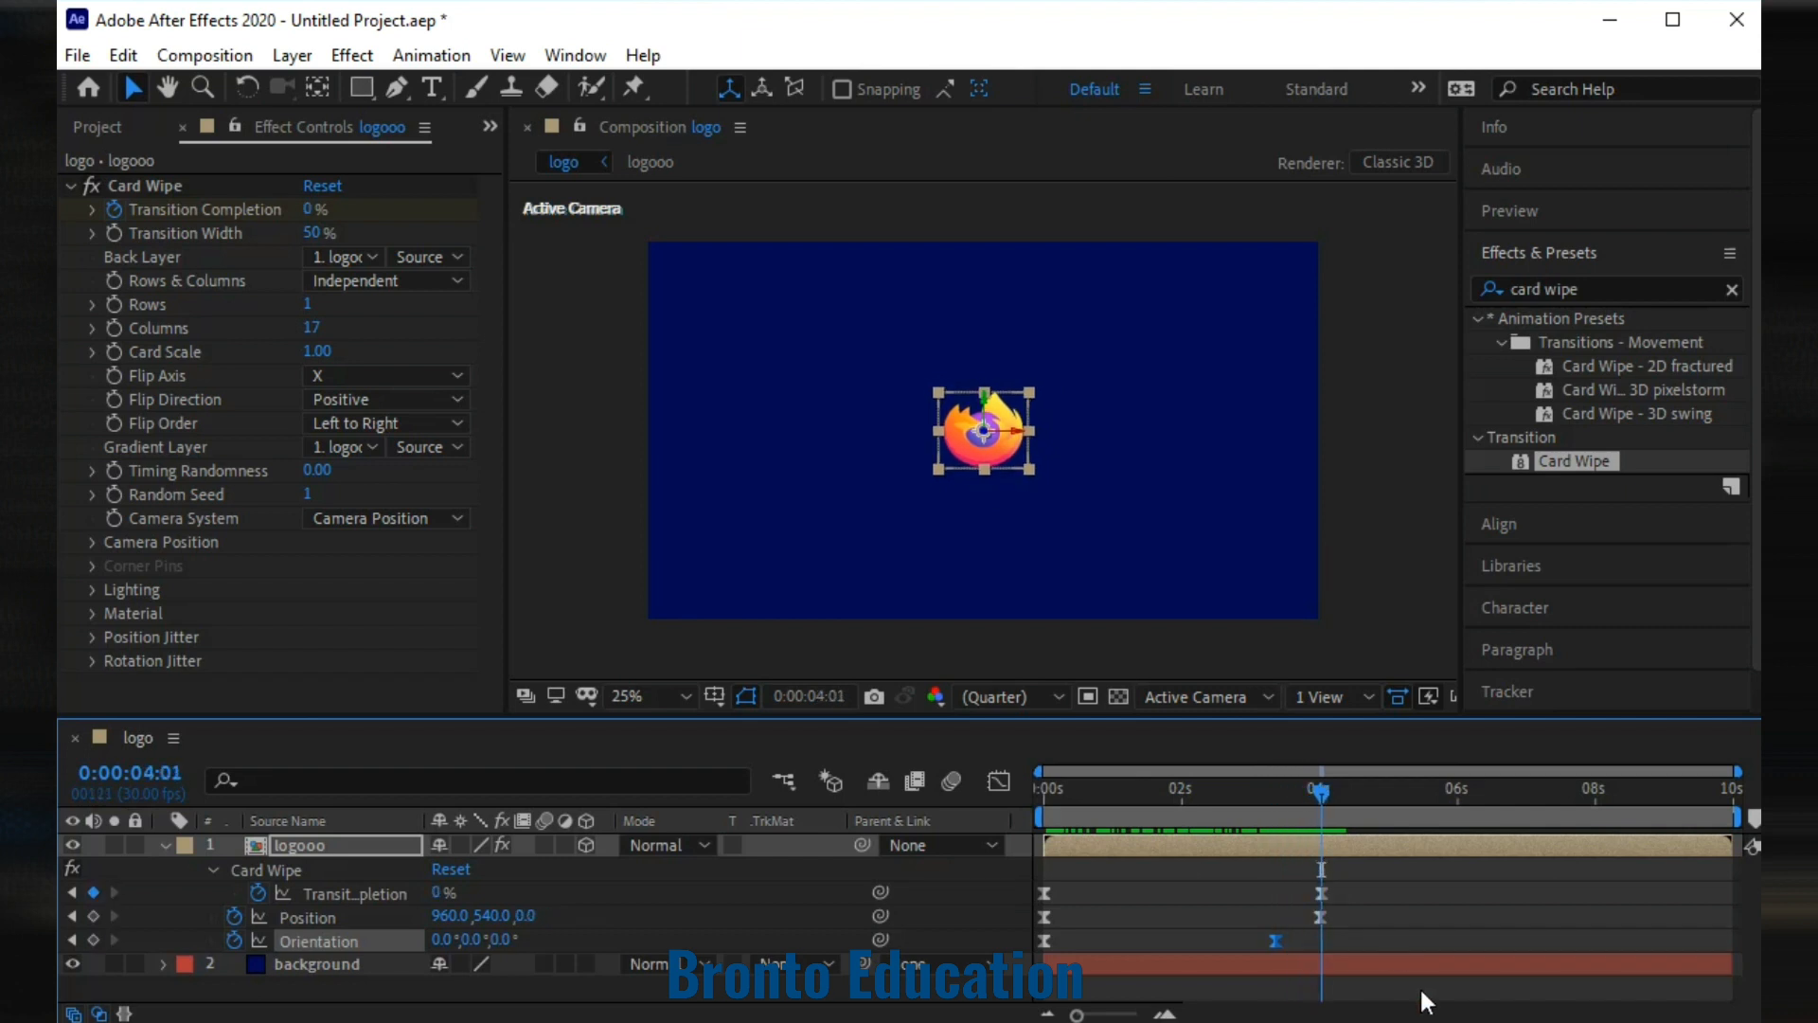
pyautogui.click(1411, 881)
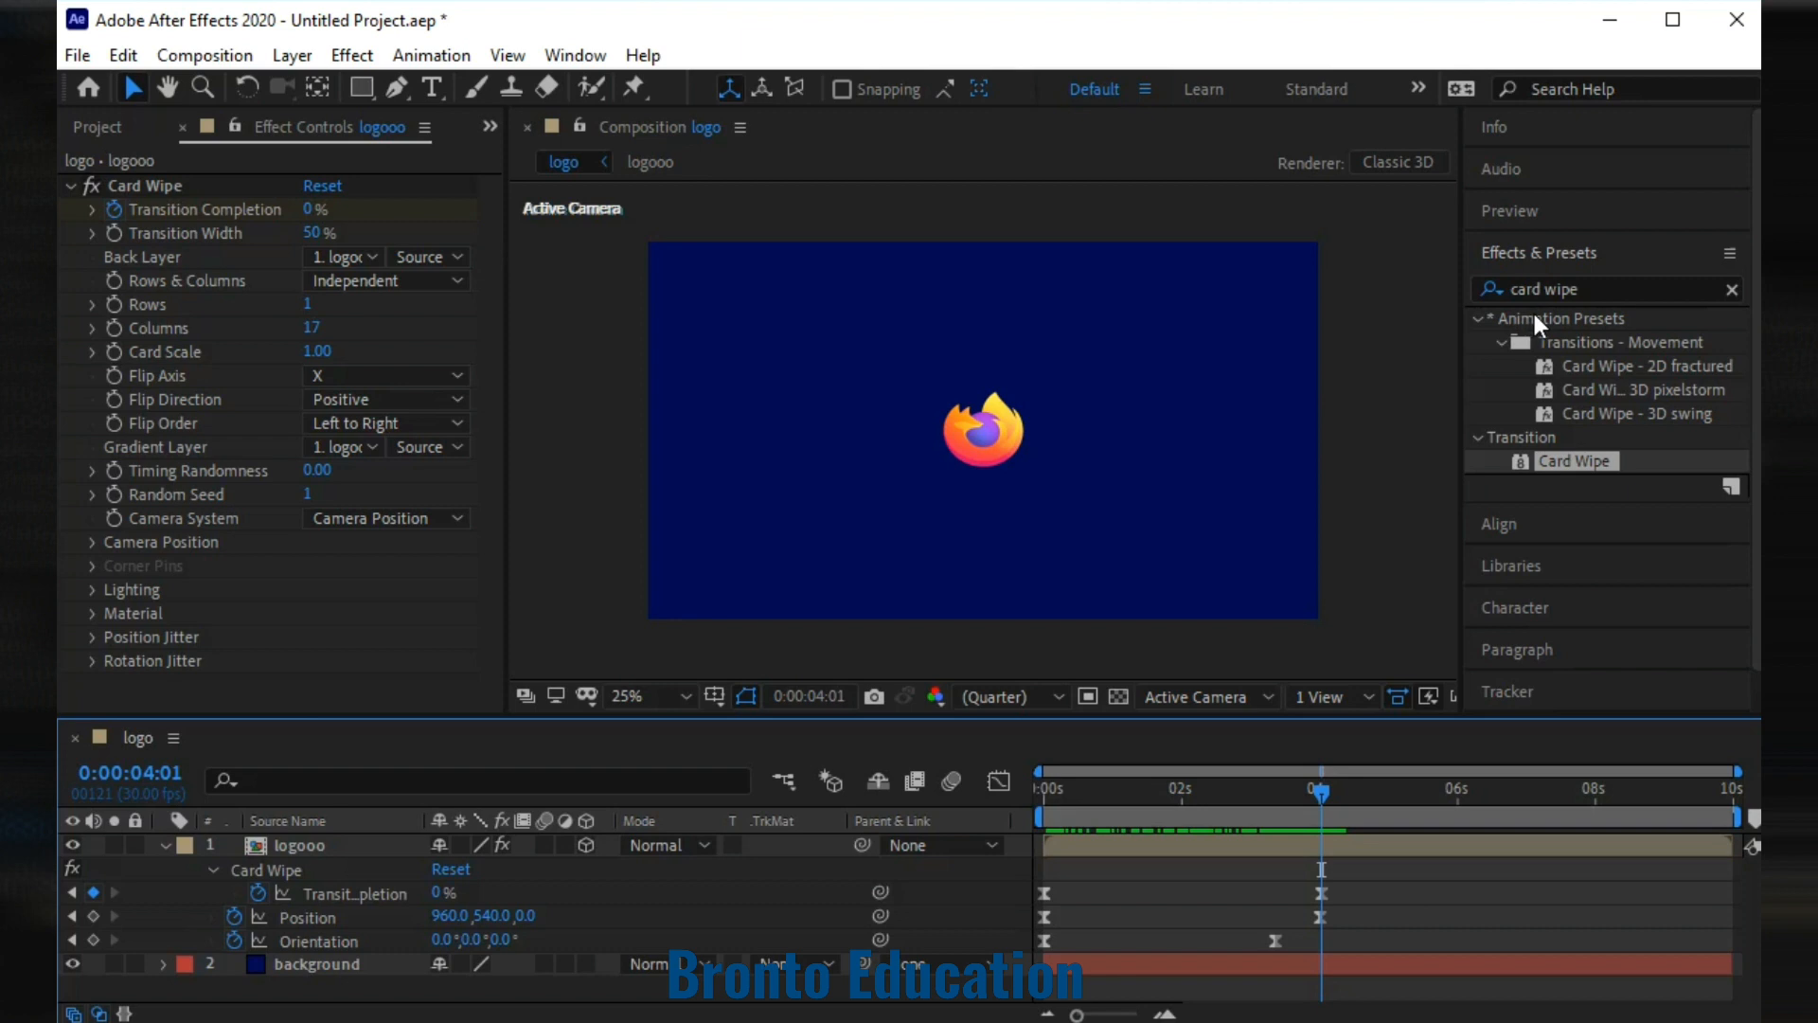
pyautogui.moveTo(1631, 289); pyautogui.dragTo(1475, 298)
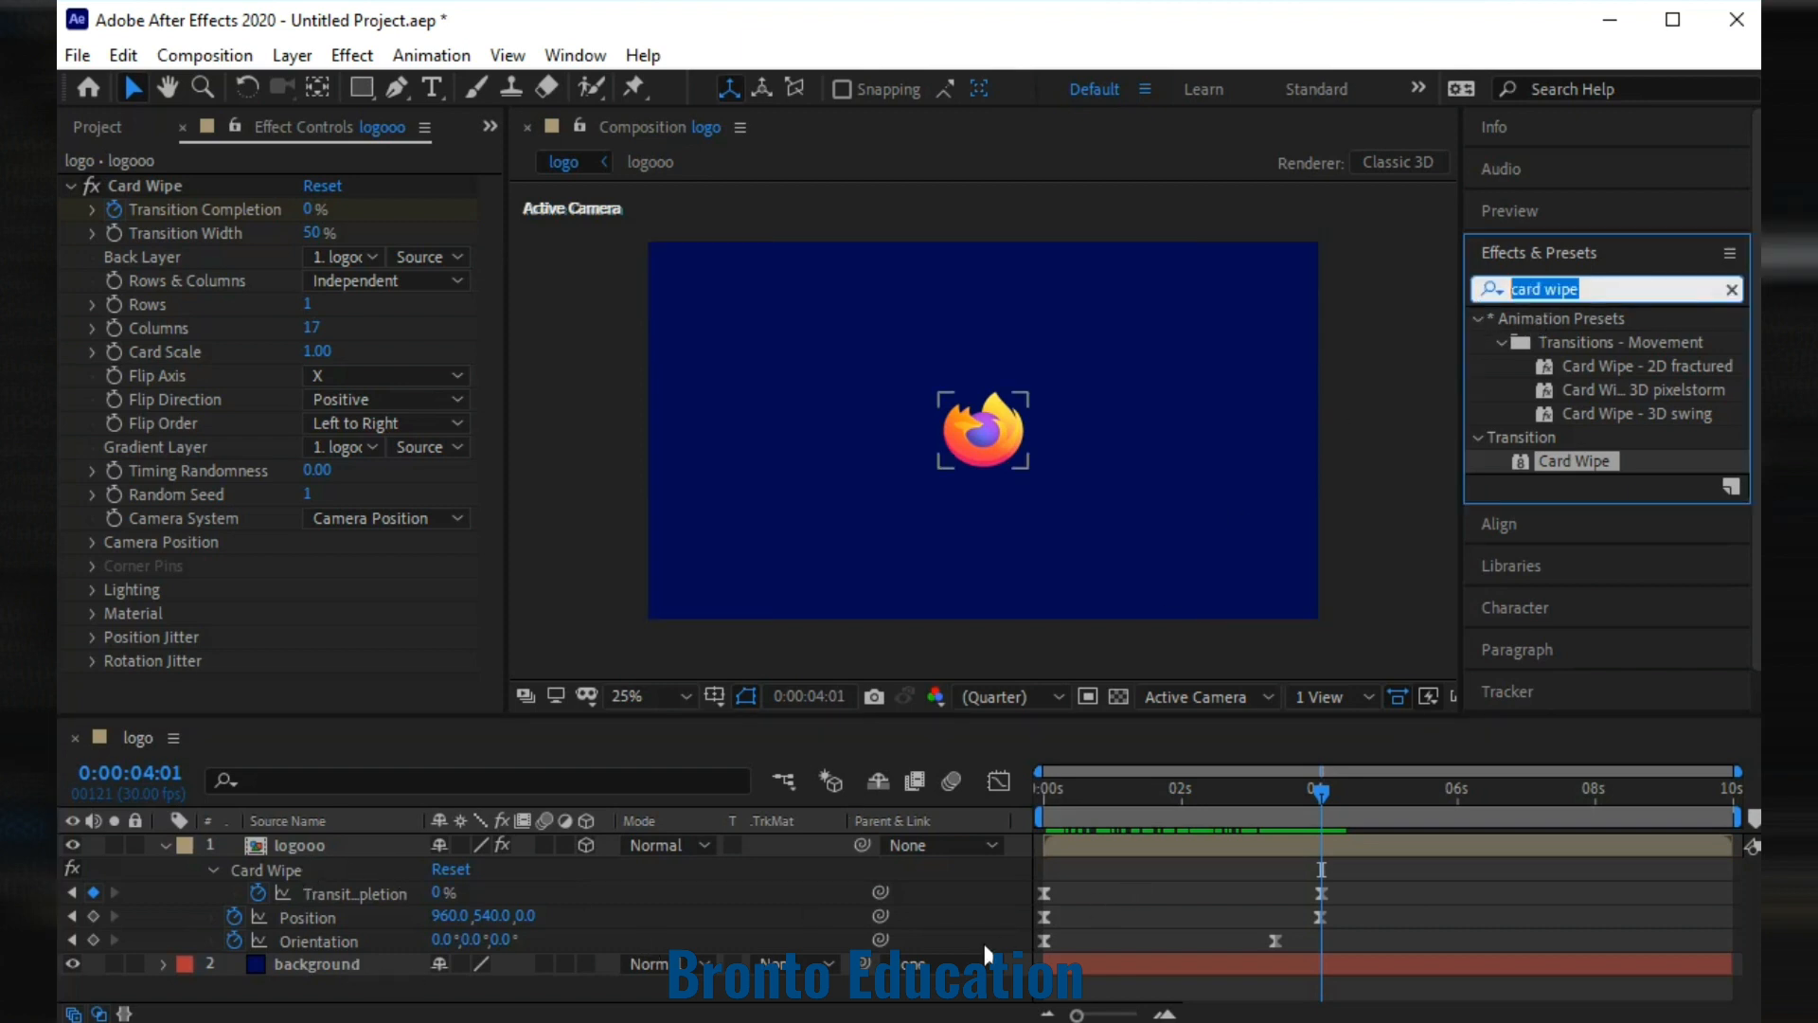
pyautogui.rightClick(852, 997)
pyautogui.moveTo(879, 1006)
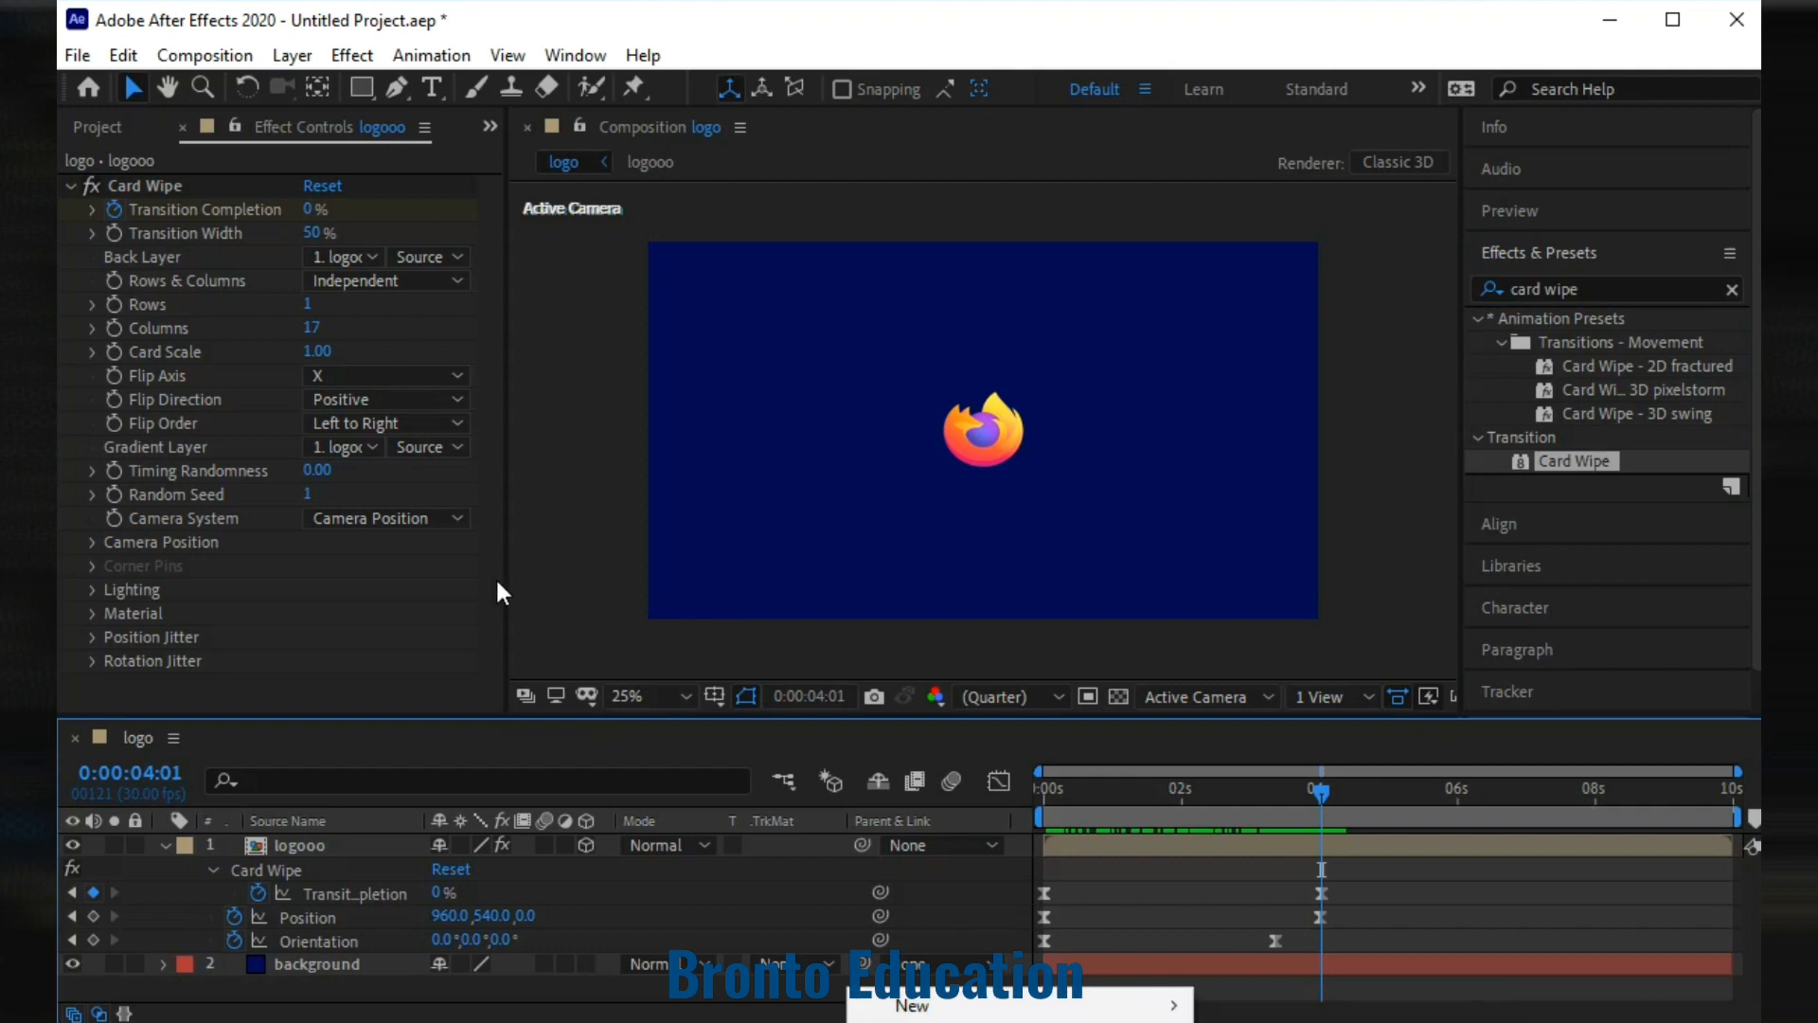
# Add a text layer reading "Mozila firefox" just below the Firefox logo.
pyautogui.click(433, 83)
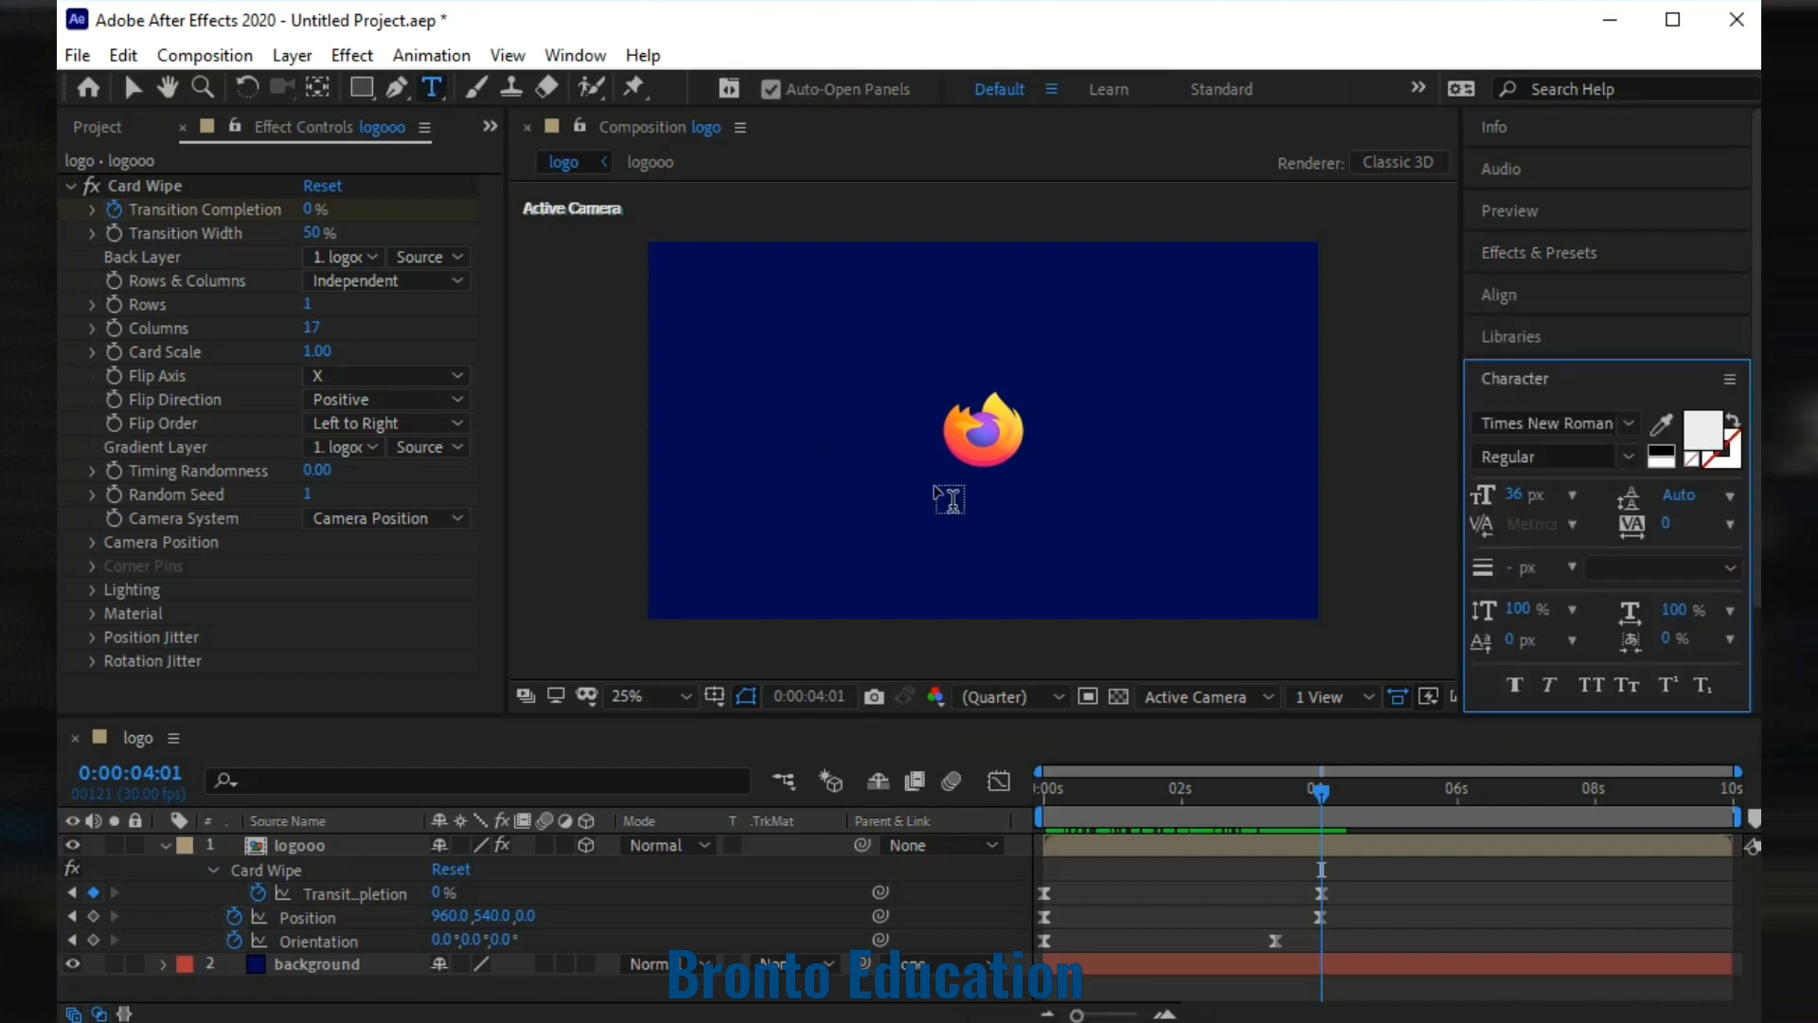
pyautogui.click(892, 488)
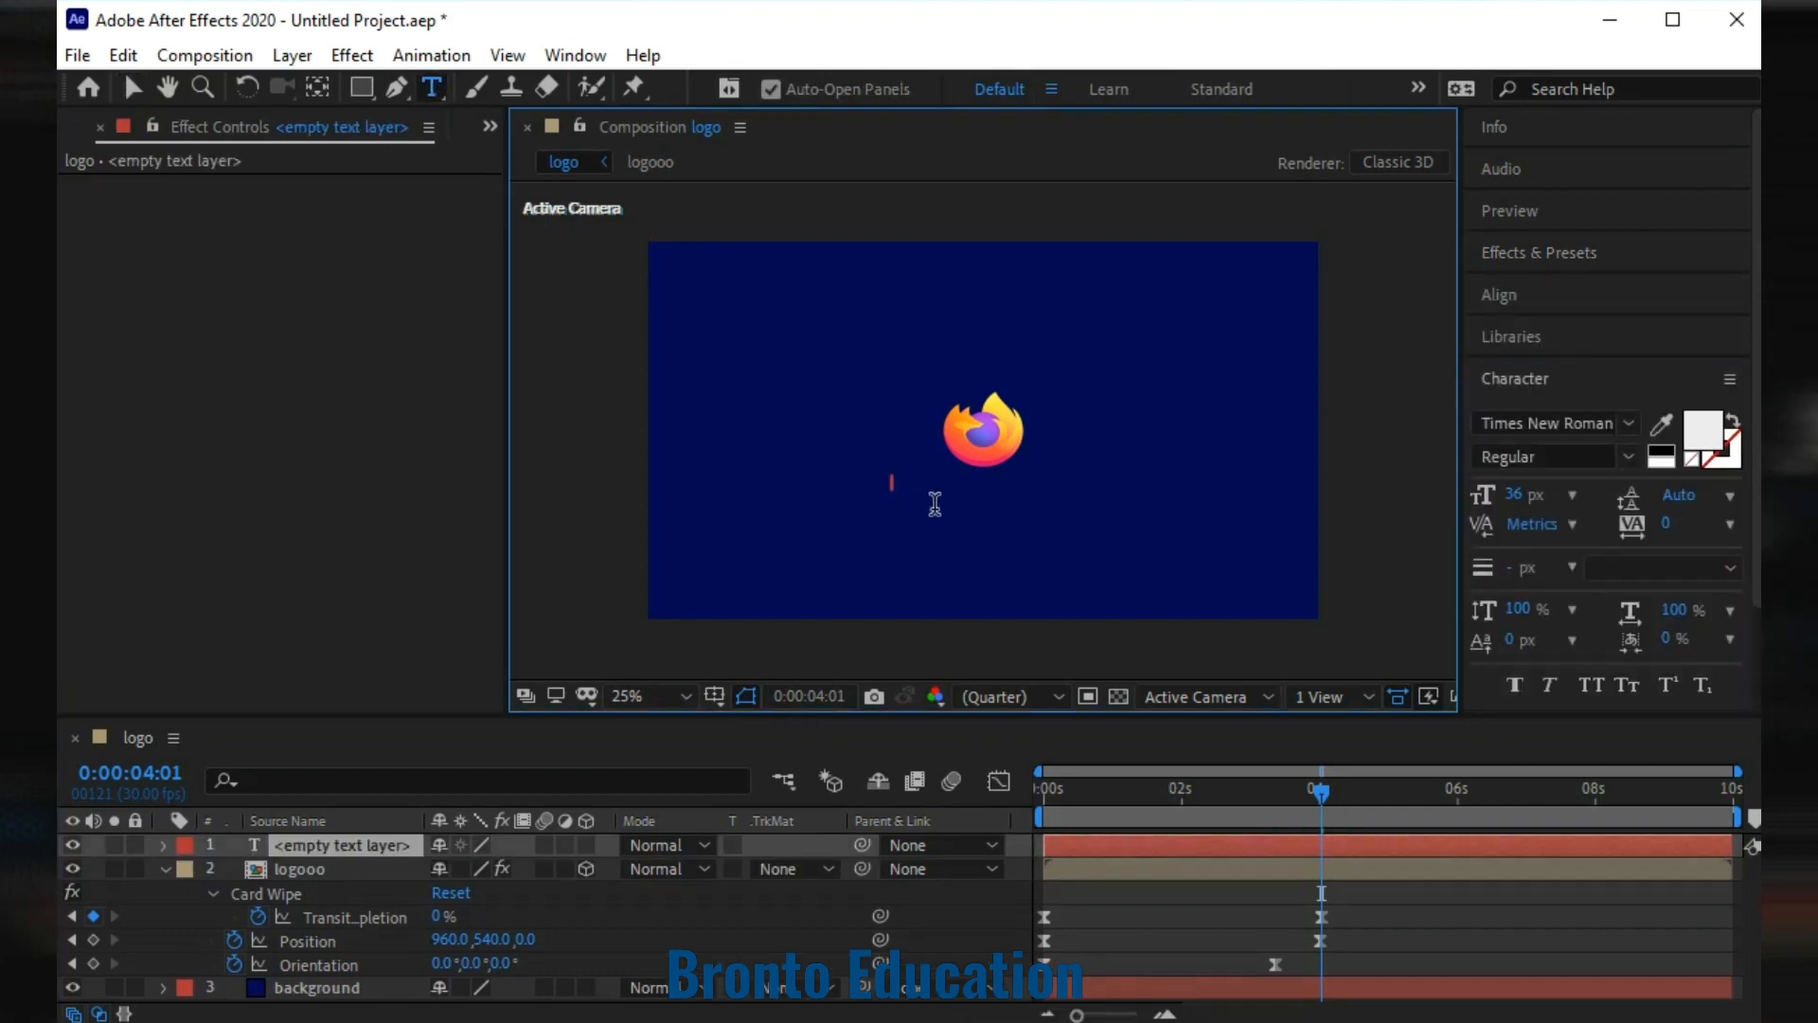
pyautogui.write('Mo')
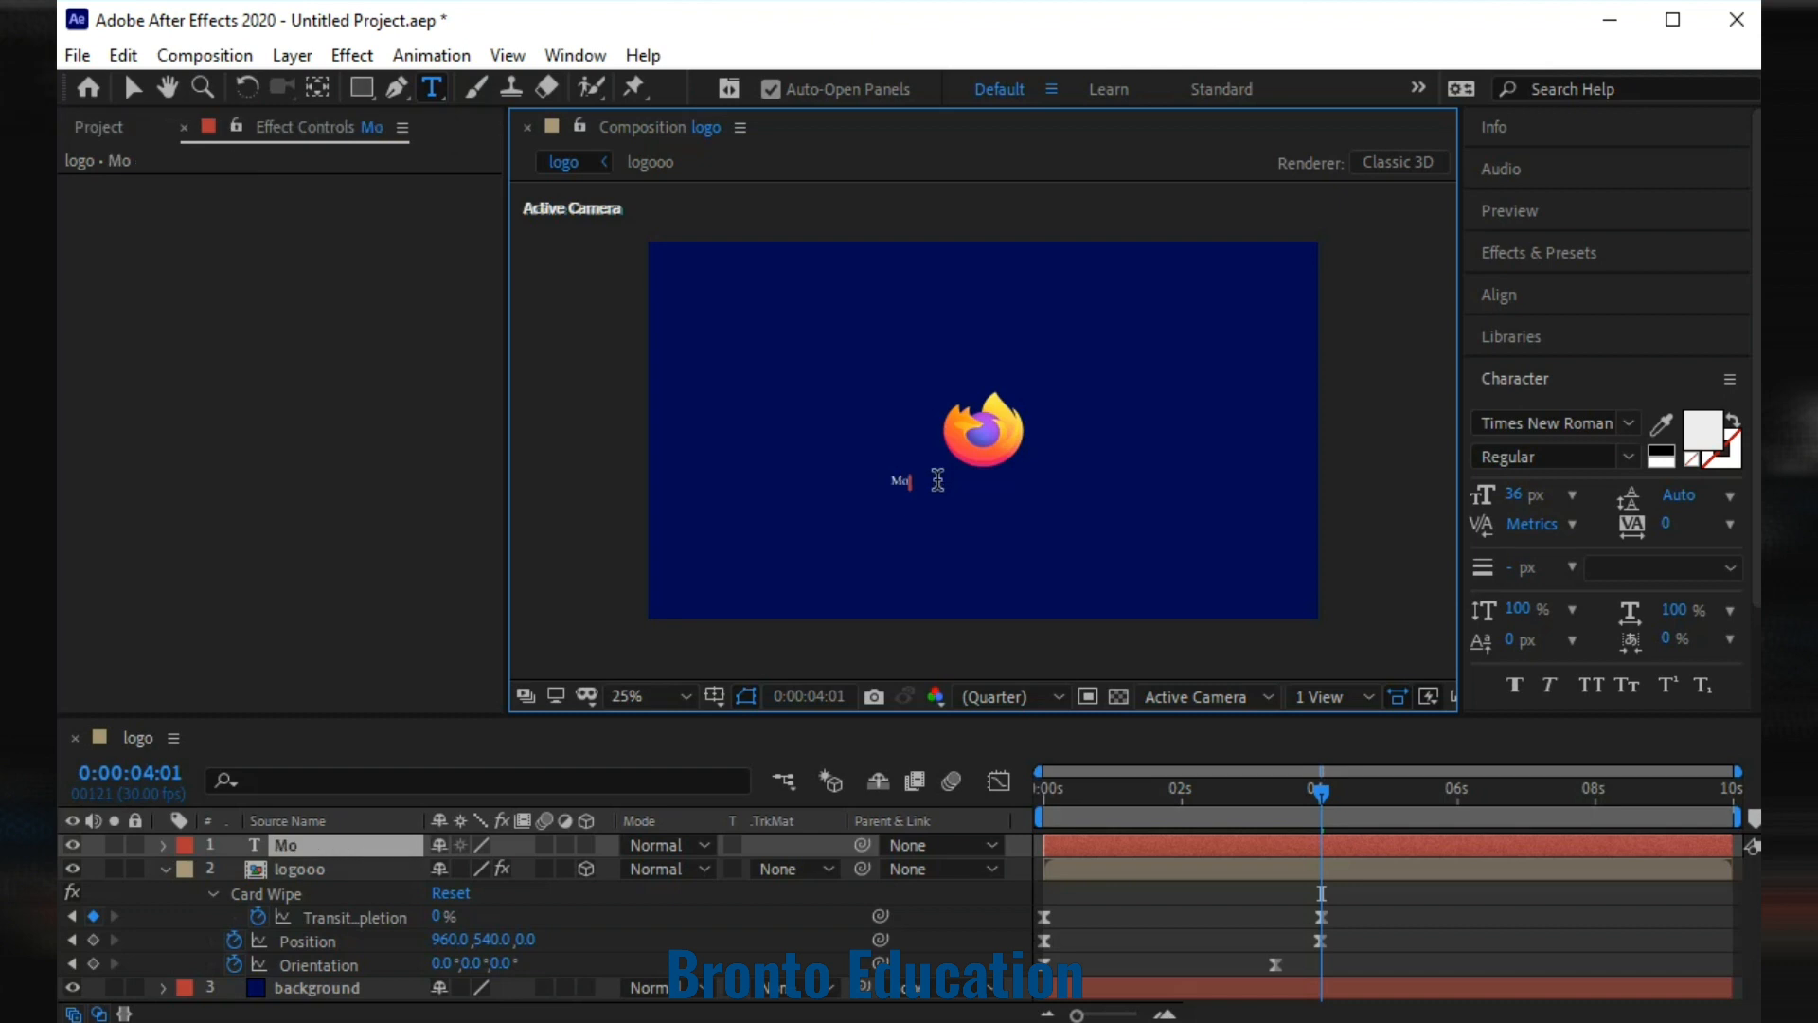
pyautogui.write('zila firefox')
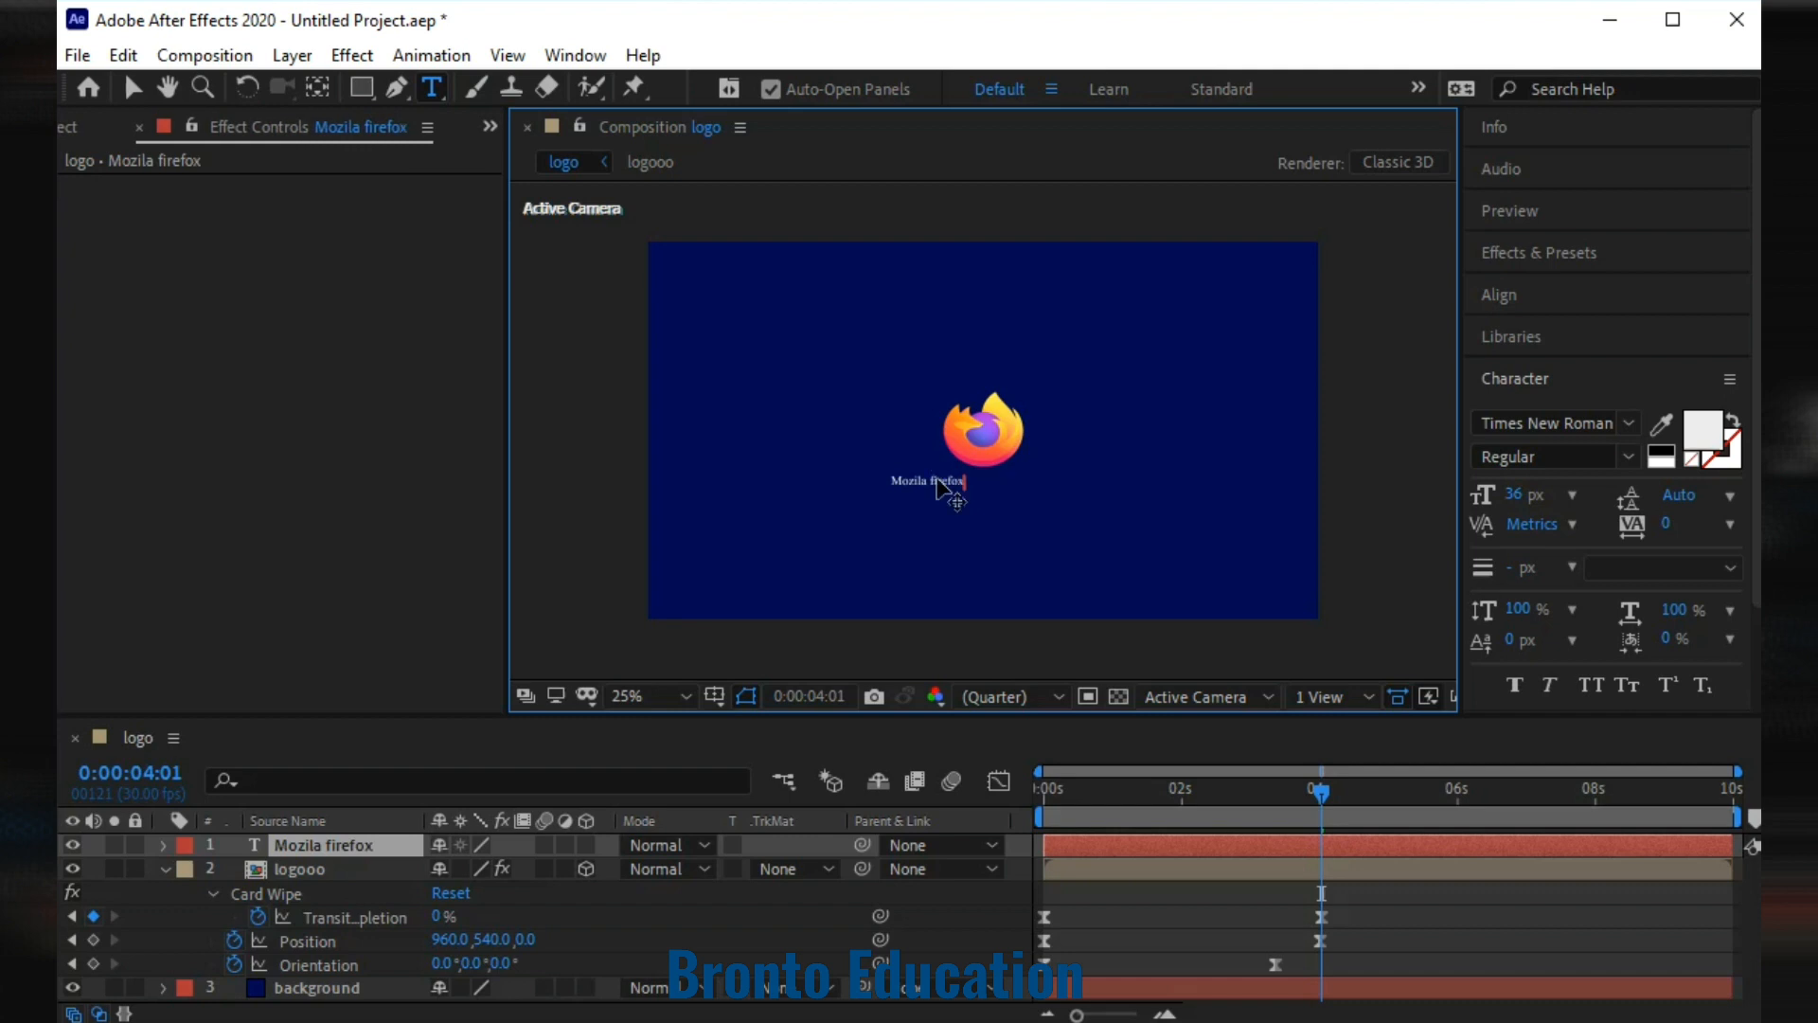
# Change the fill colour of the whole "Mozila firefox" text to bright cyan.
pyautogui.hotkey('ctrl', 'a')
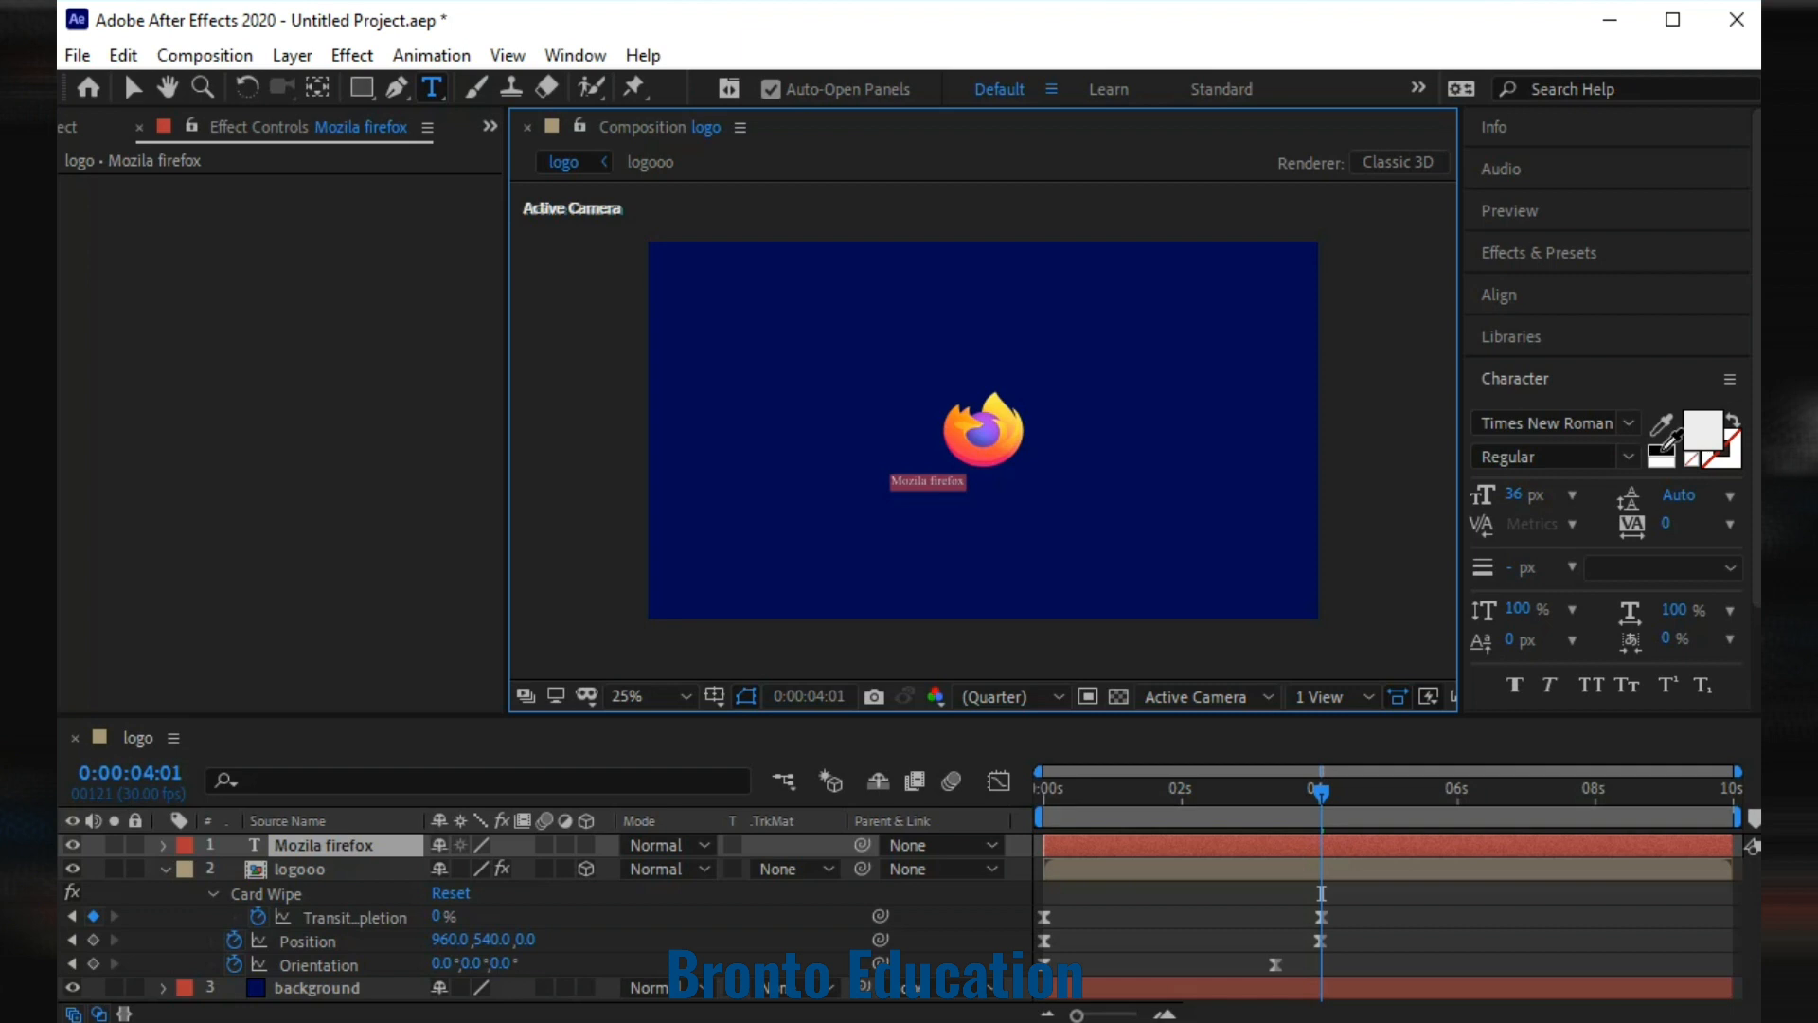
pyautogui.click(1714, 443)
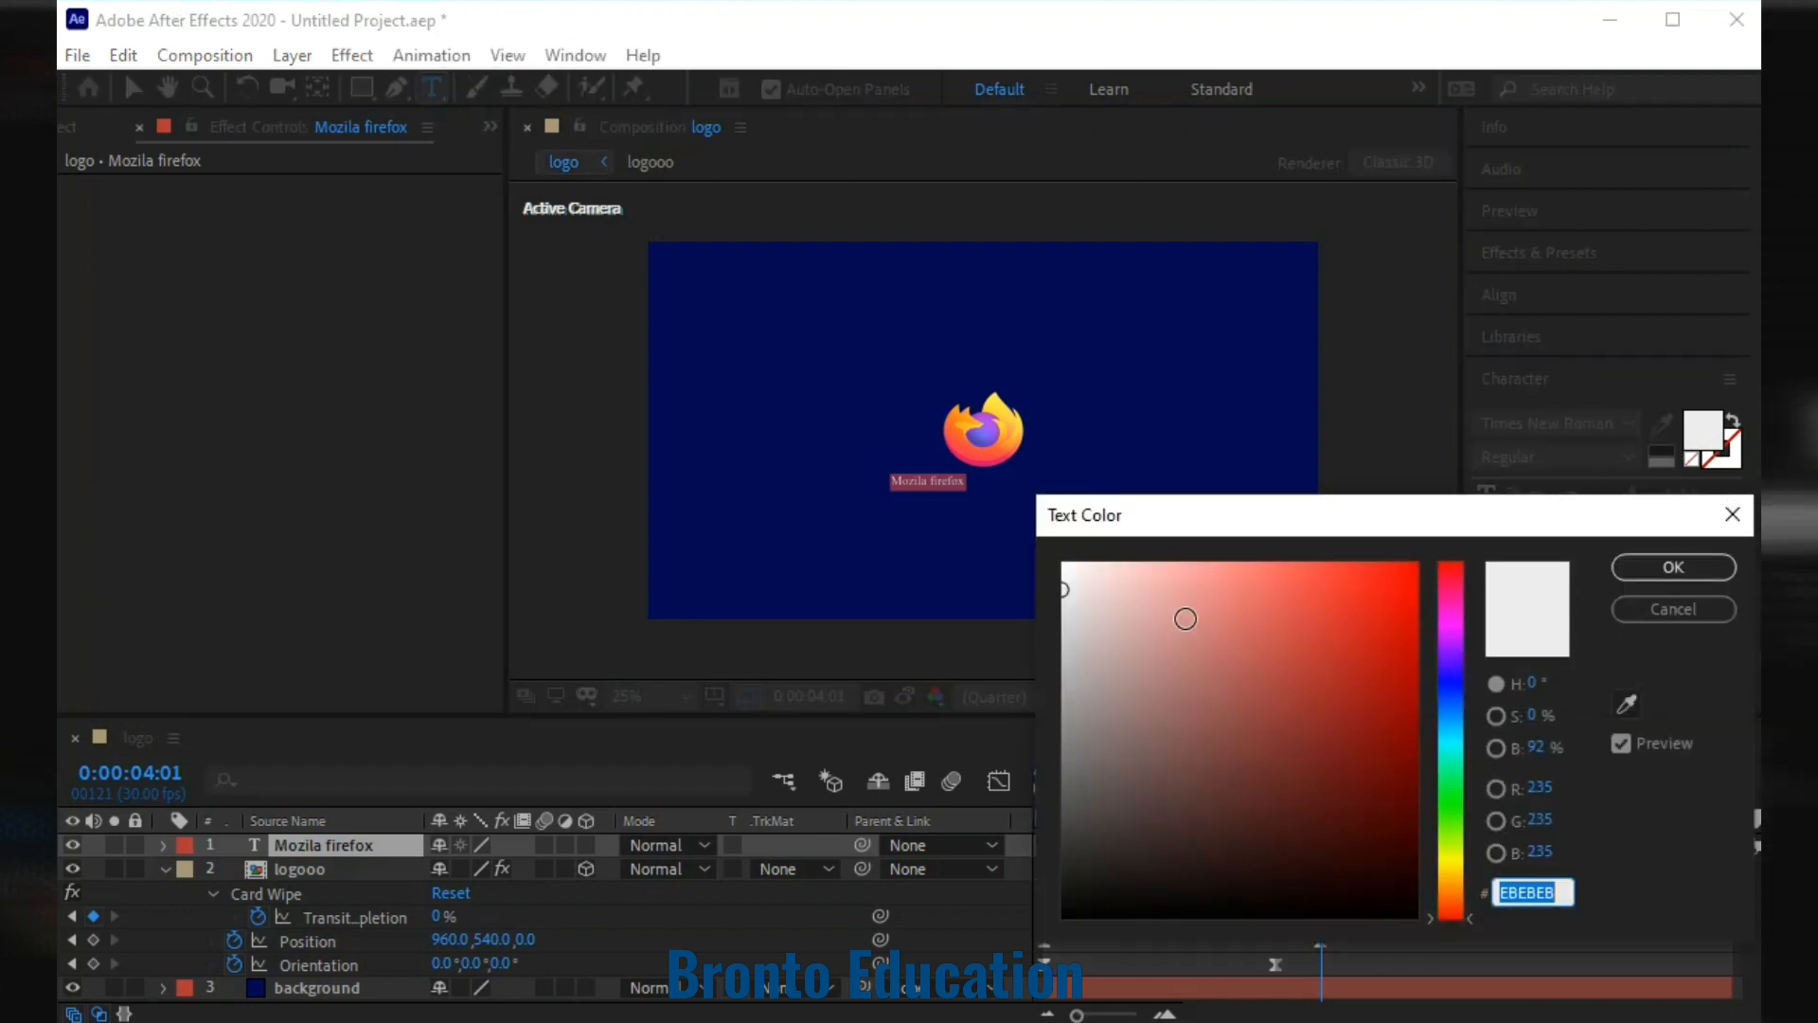
pyautogui.moveTo(1142, 600); pyautogui.dragTo(1049, 560)
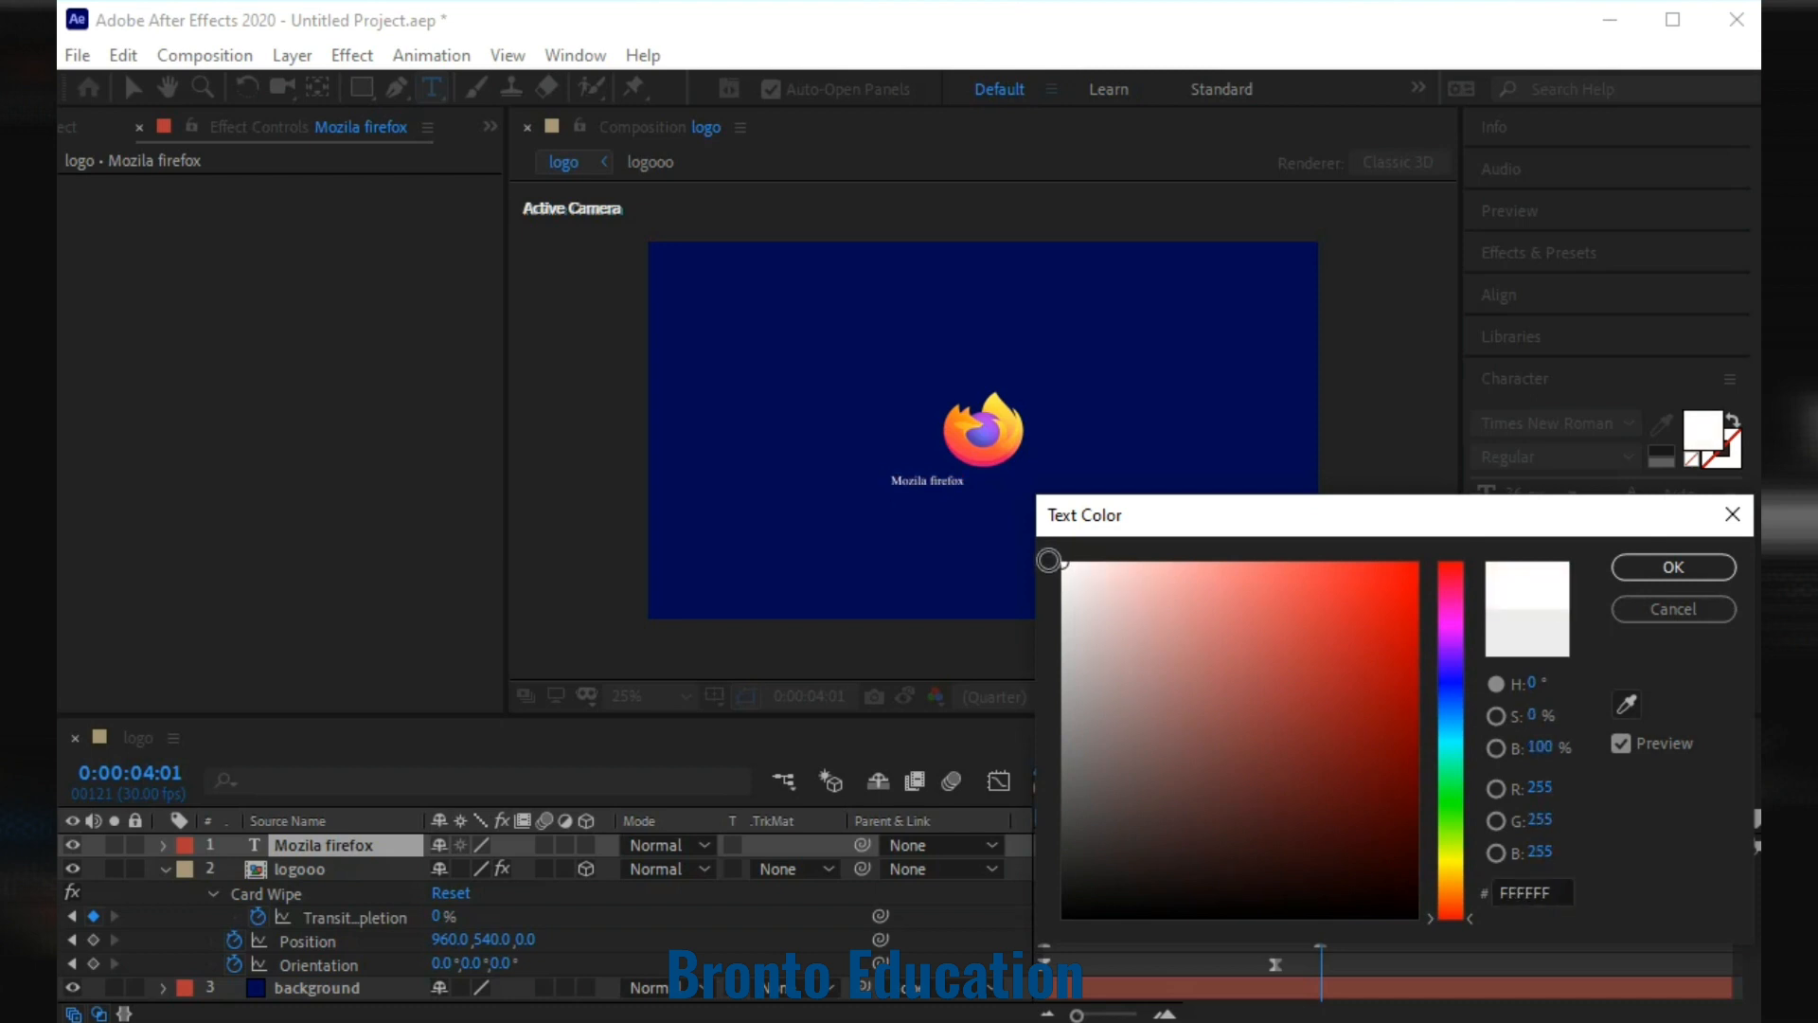
pyautogui.click(1447, 736)
pyautogui.moveTo(1400, 707); pyautogui.dragTo(1371, 585)
pyautogui.click(1712, 568)
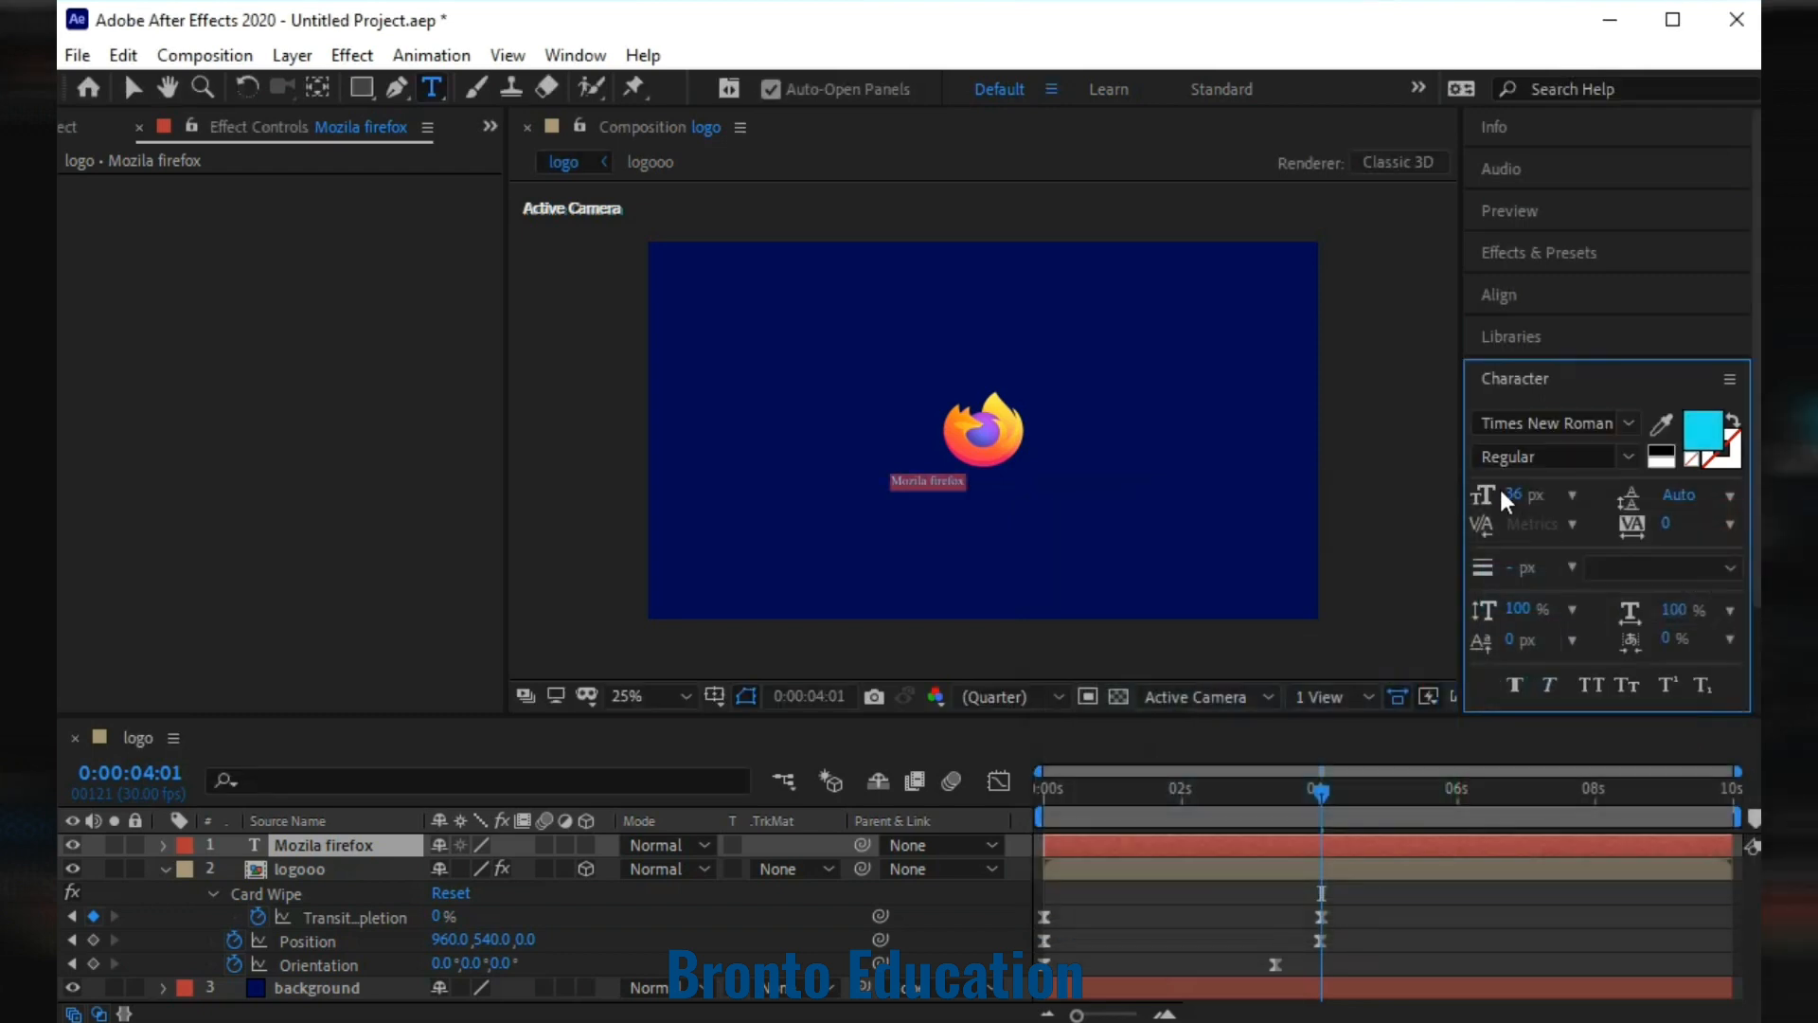
# Set the "Mozila firefox" title's font size to 60 px and its font to Bauhaus 93.
pyautogui.click(1571, 496)
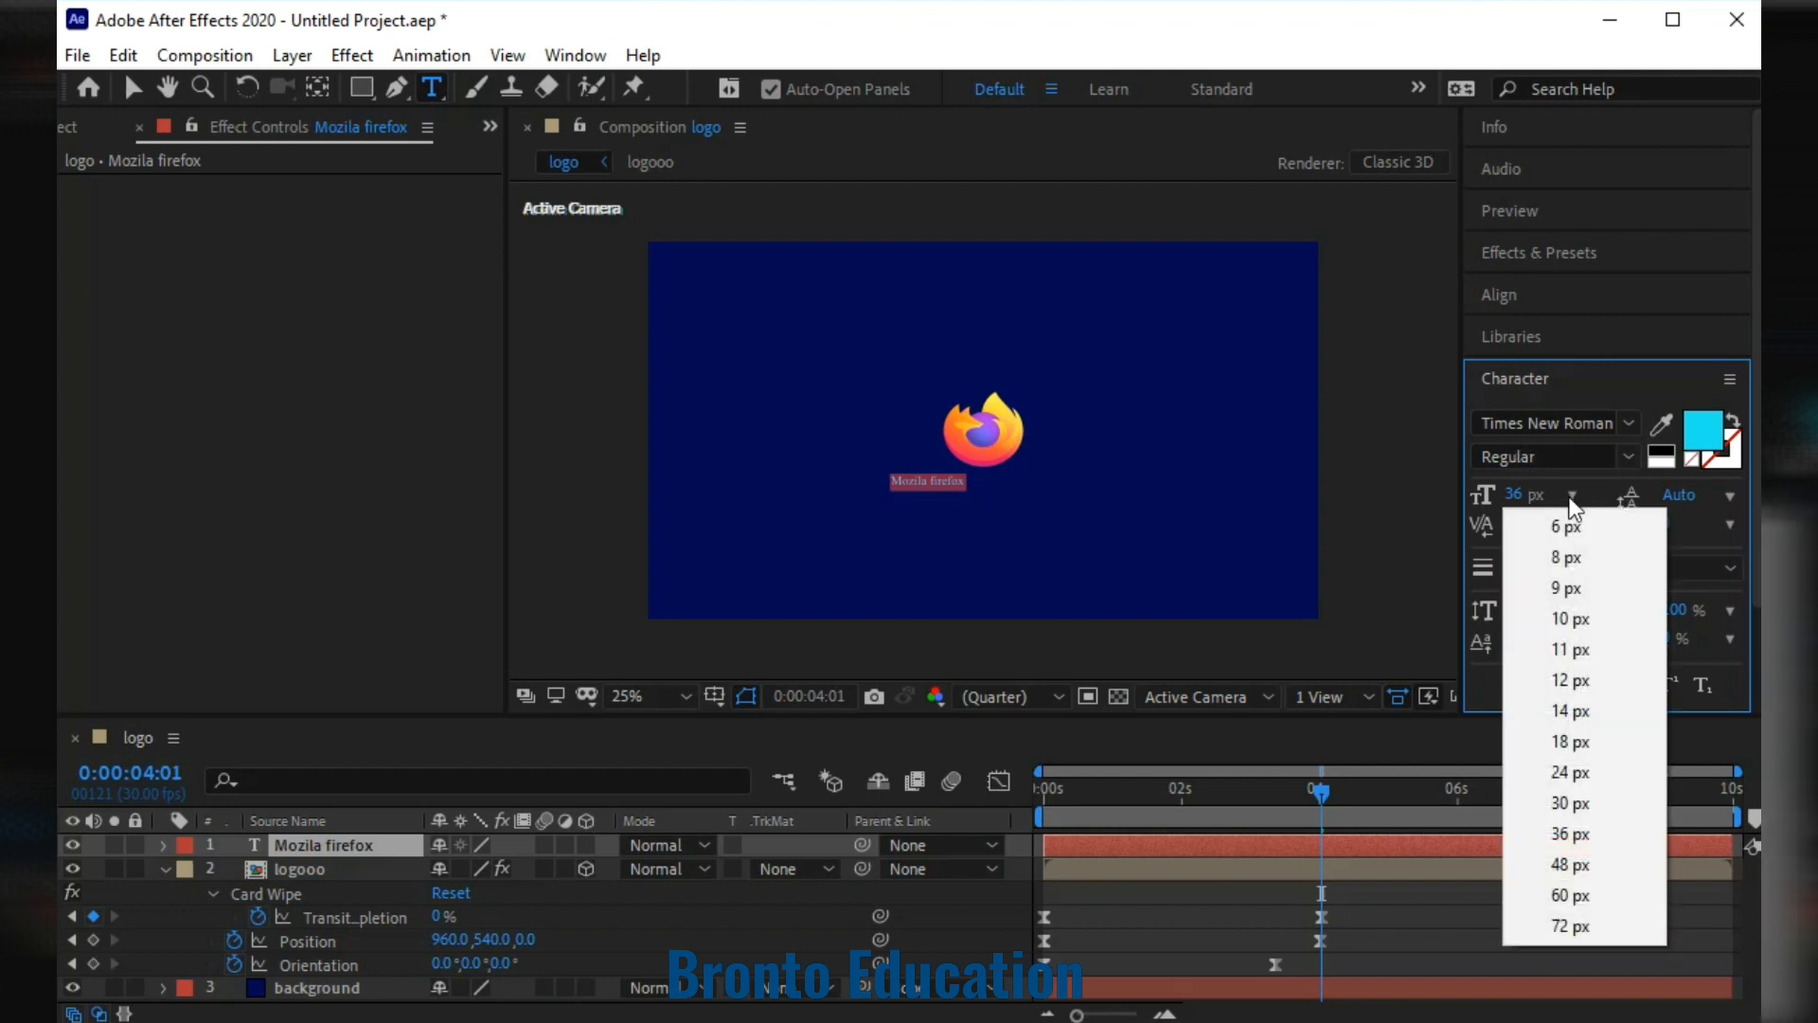
pyautogui.click(1579, 895)
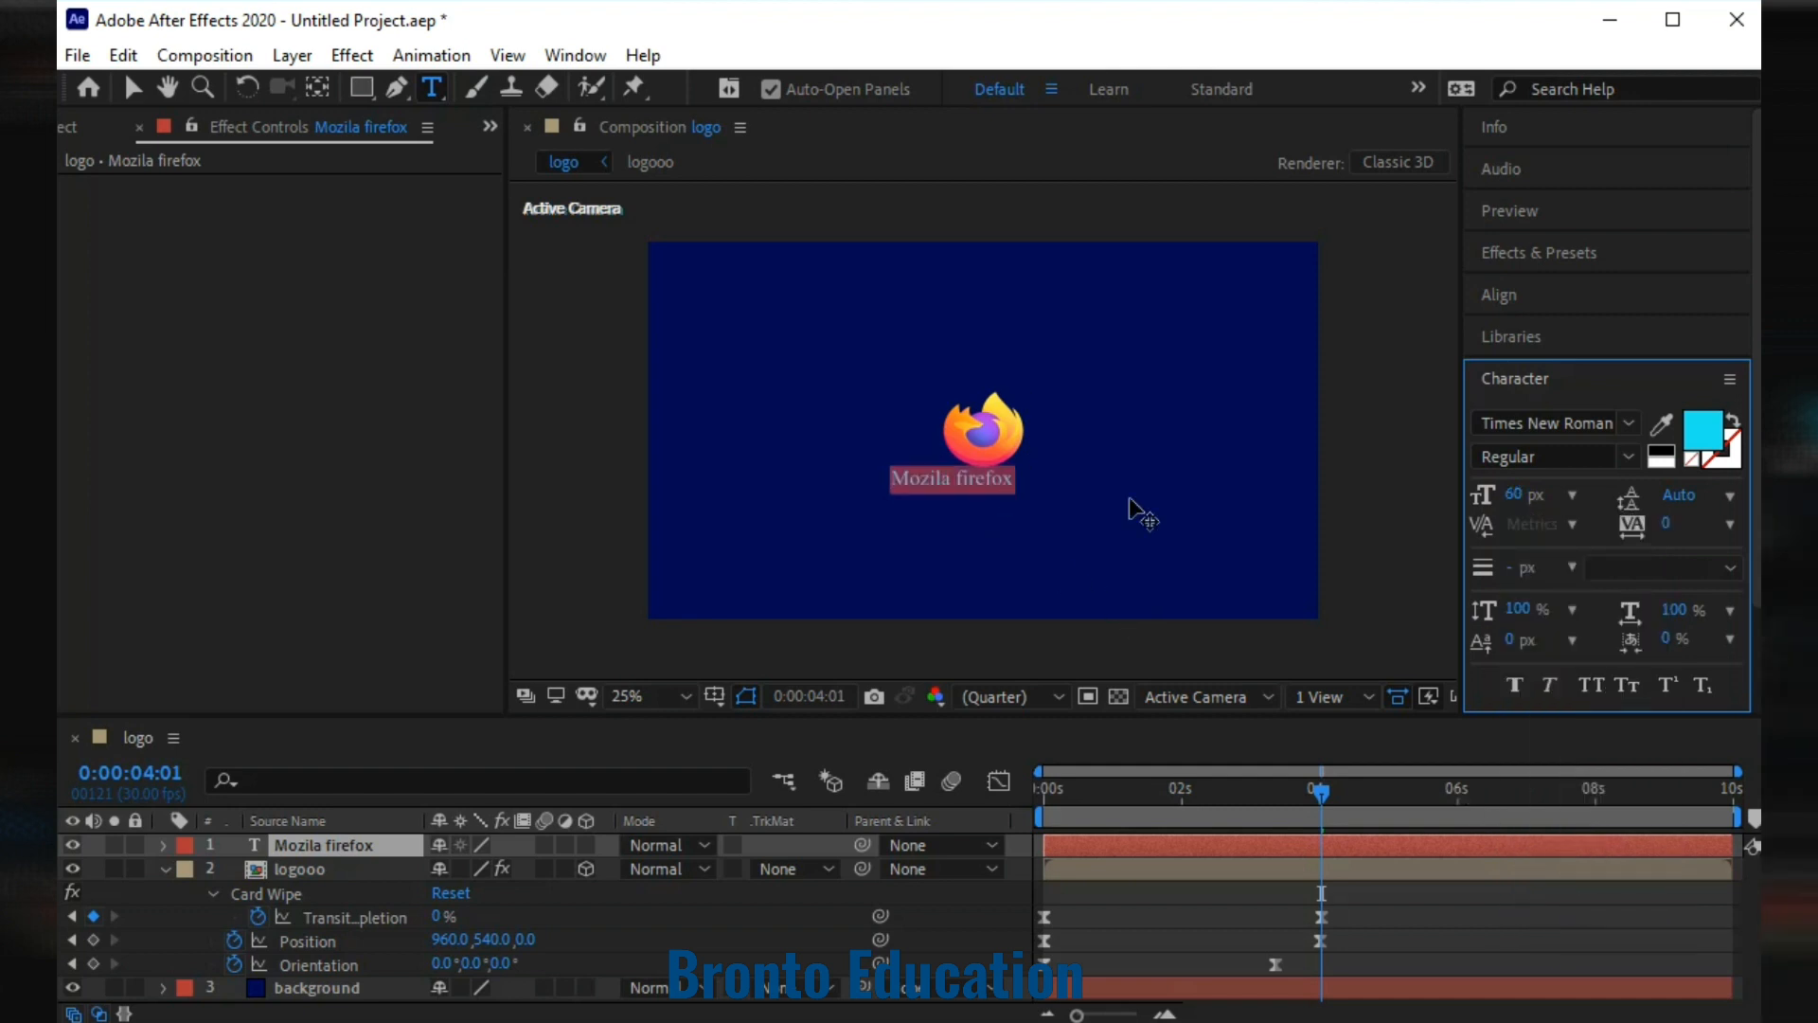
pyautogui.click(1535, 422)
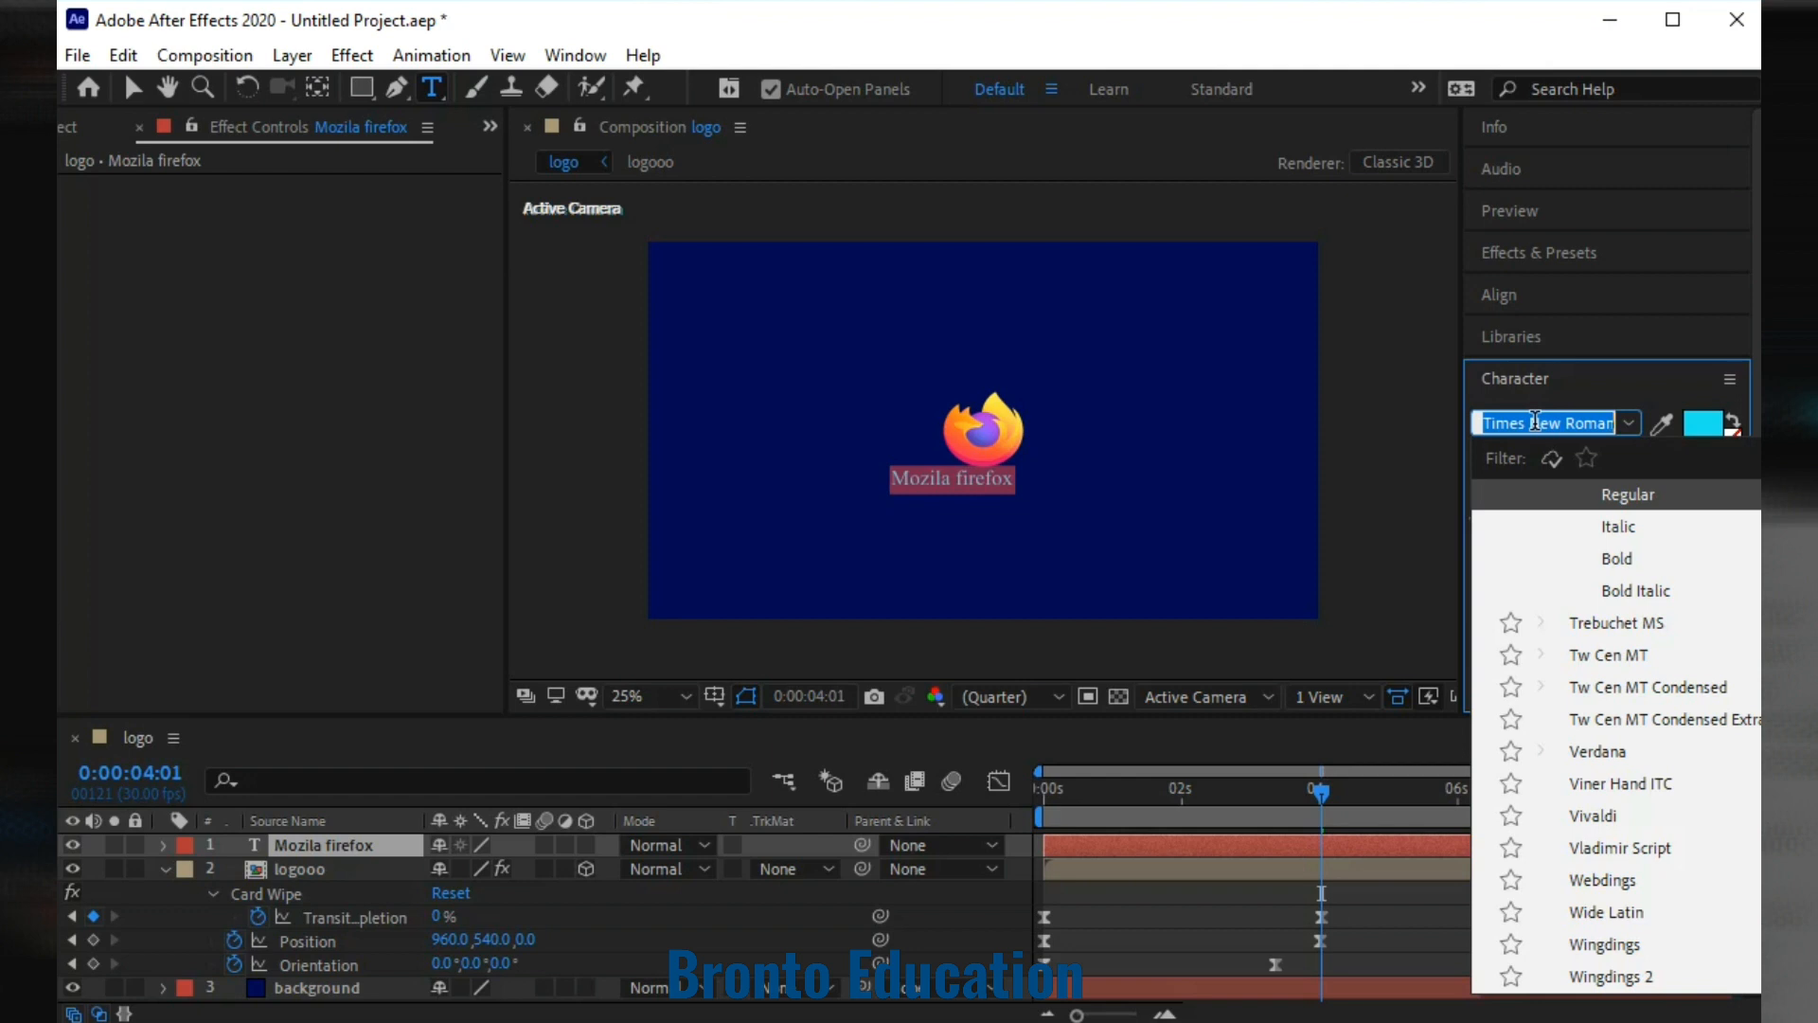
pyautogui.write('bh')
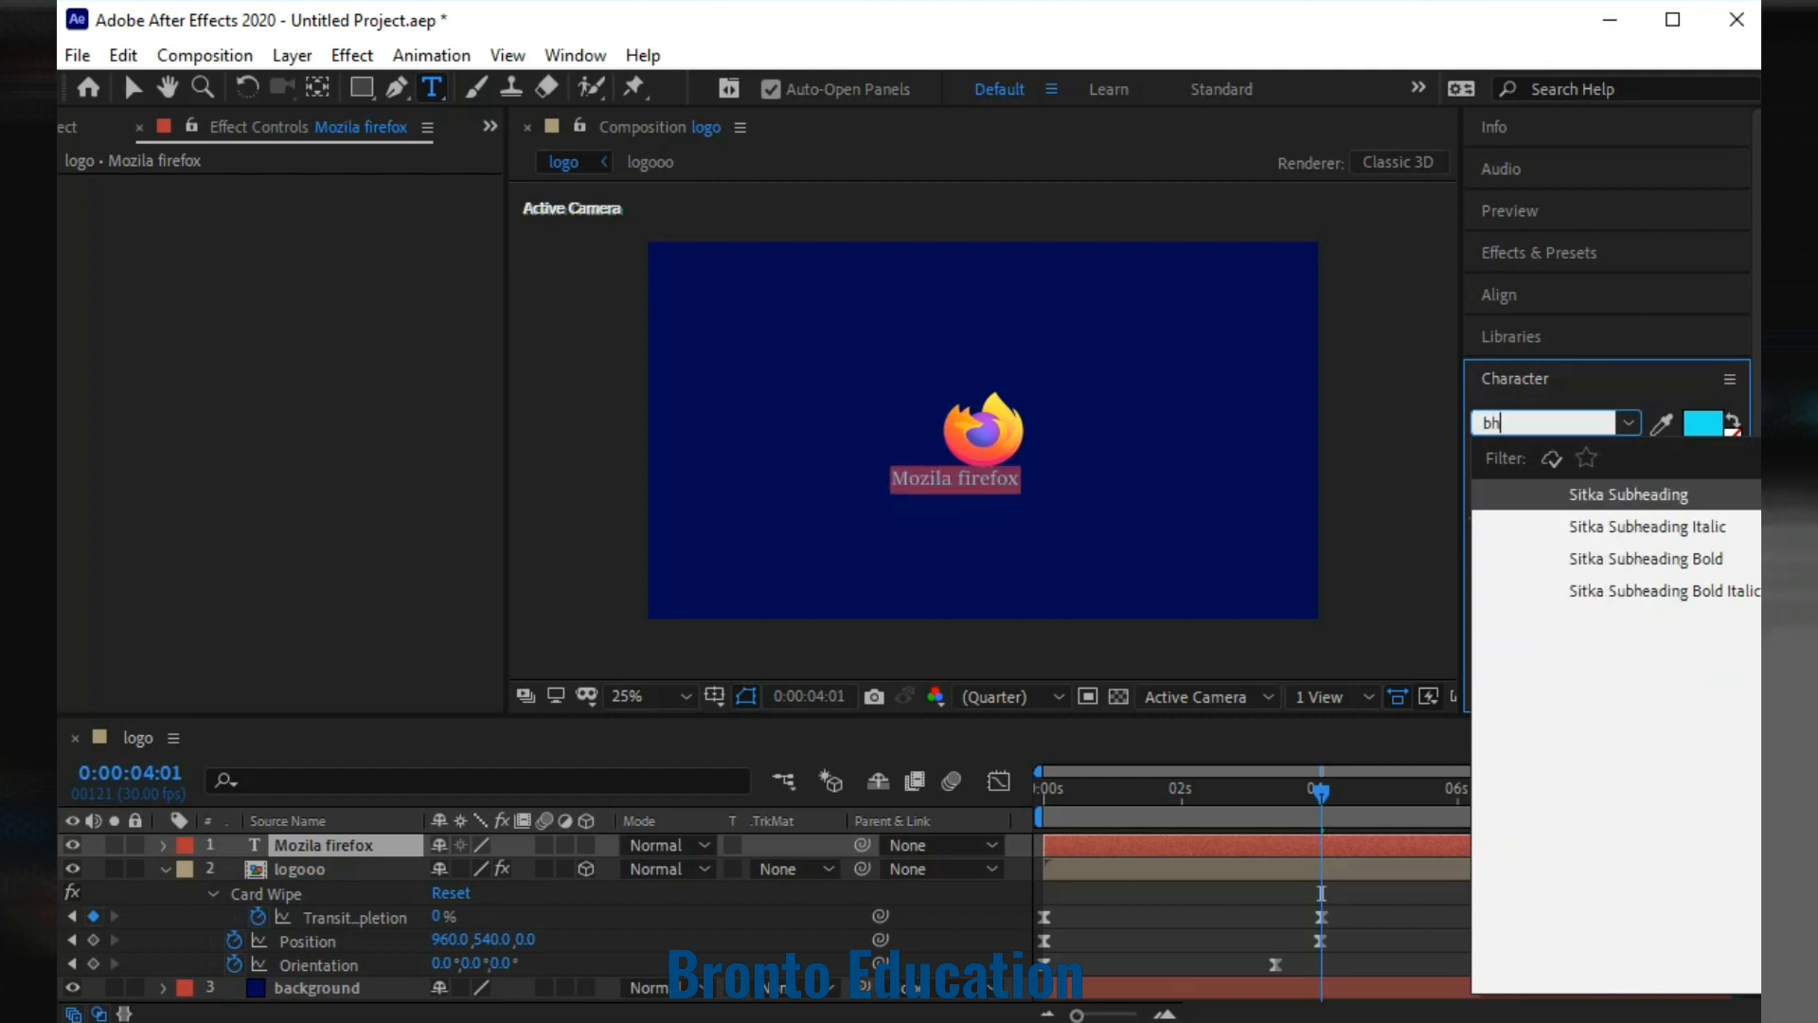
pyautogui.press('BackSpace')
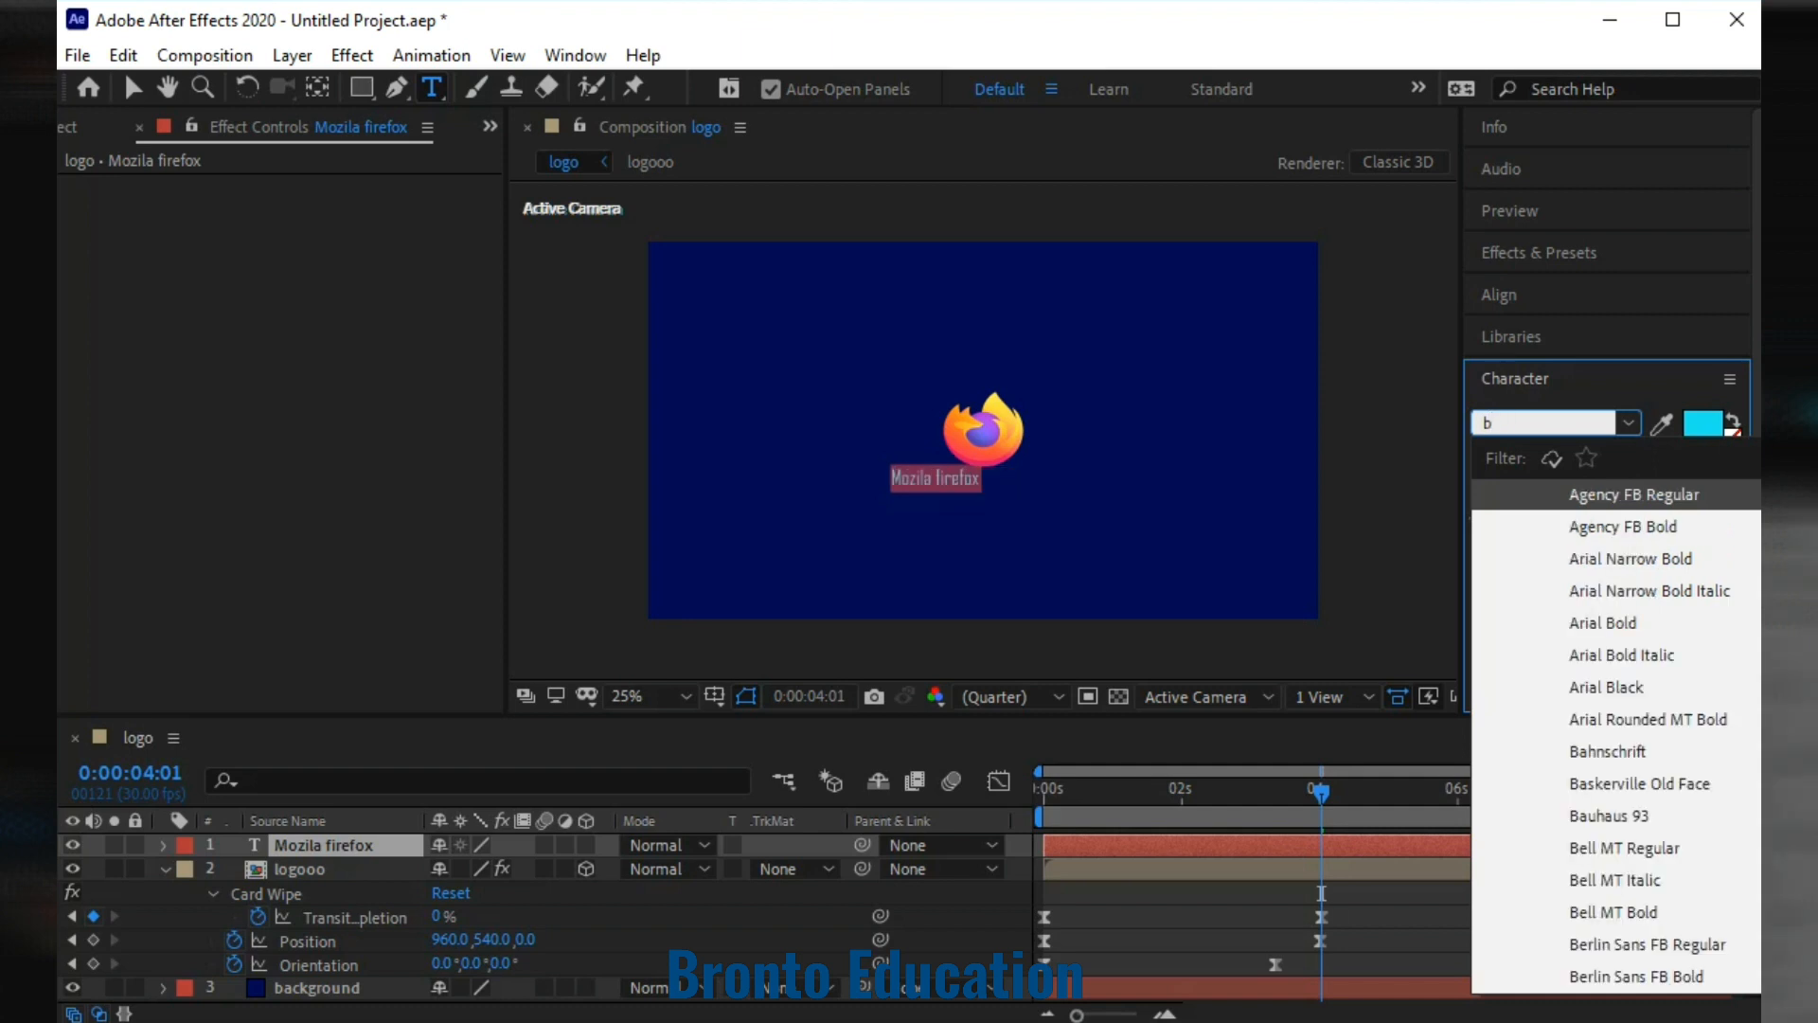
pyautogui.scroll(-2, 1643, 616)
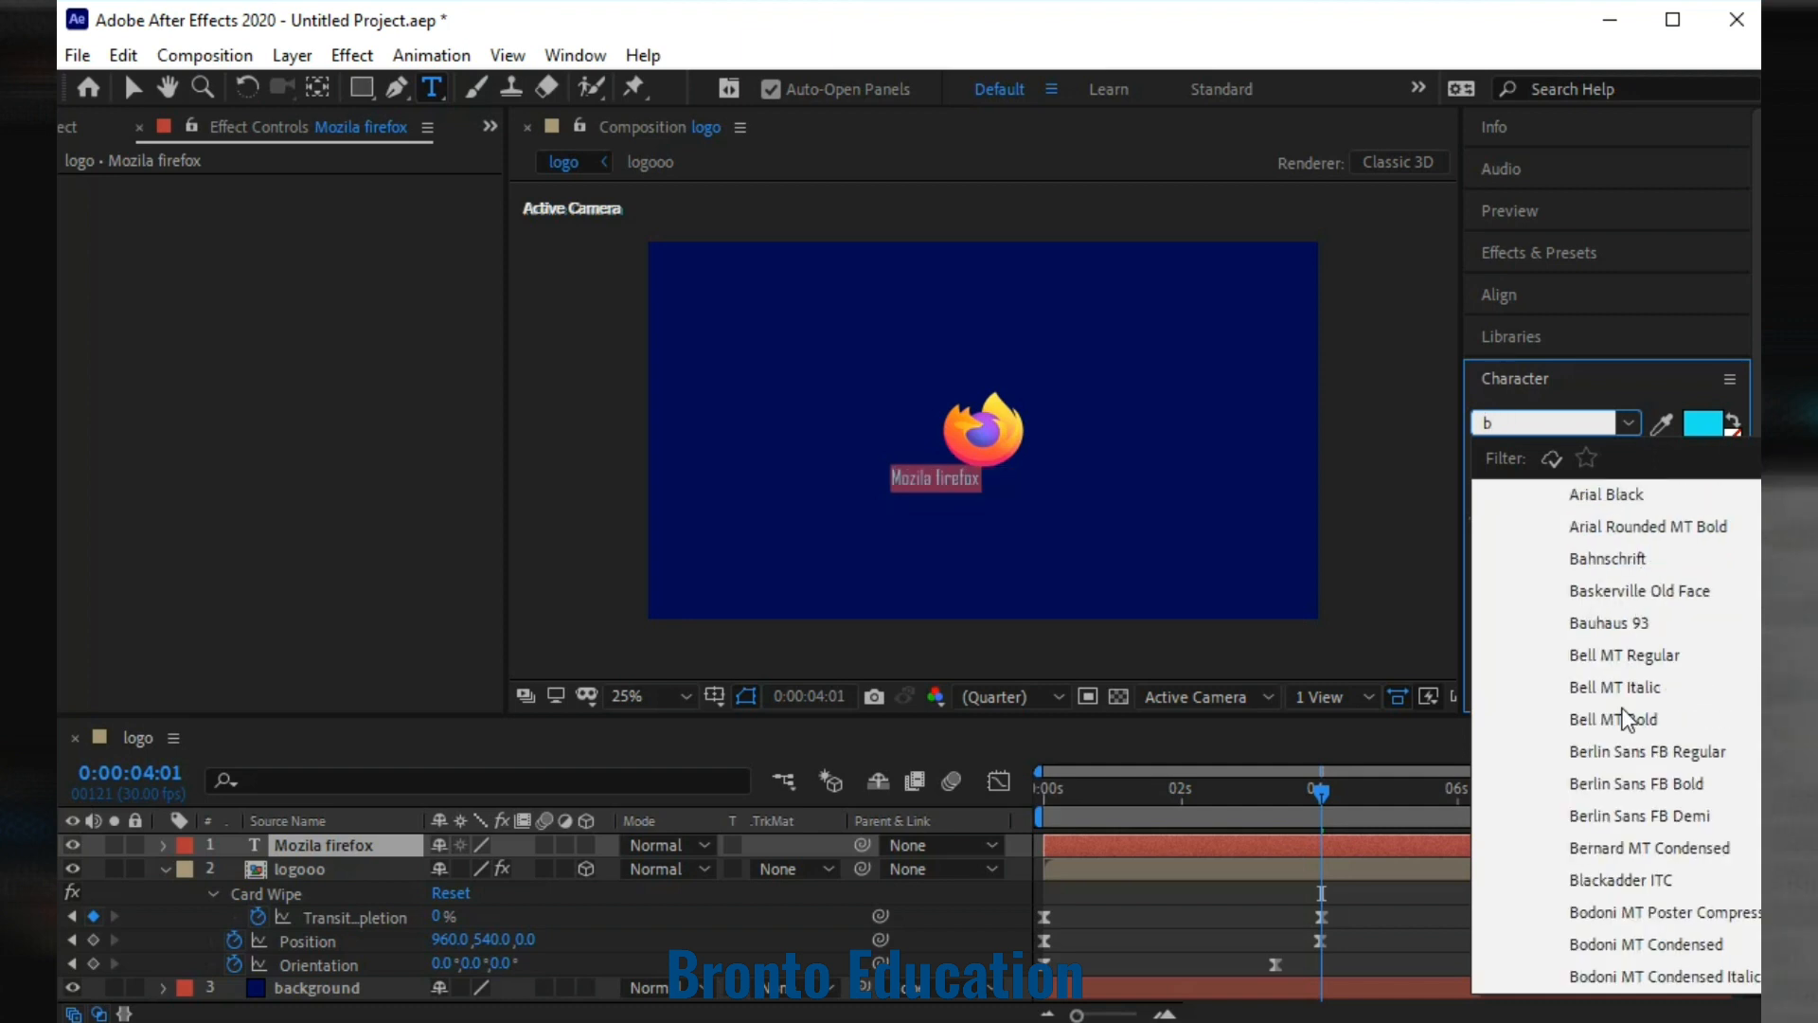
pyautogui.click(1616, 623)
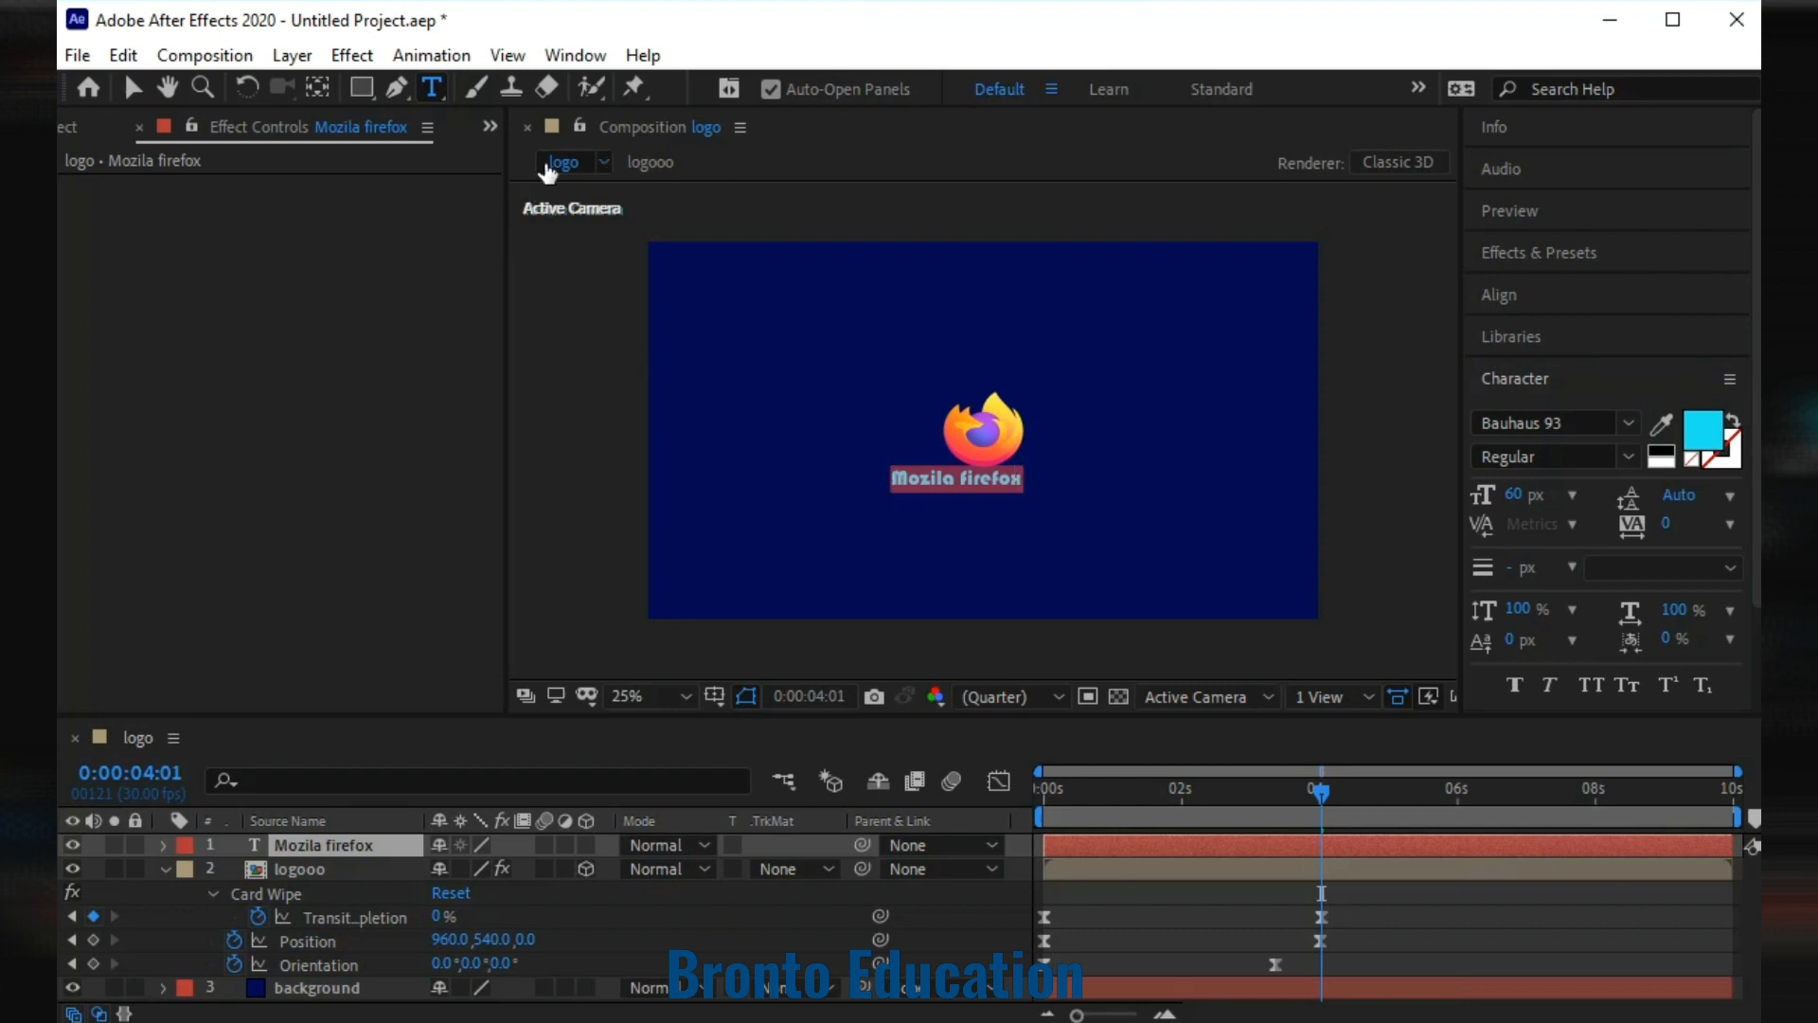
# Move the "Mozila firefox" title so it sits centred just below the logo, and undo the accidental shift of the background layer.
pyautogui.click(134, 89)
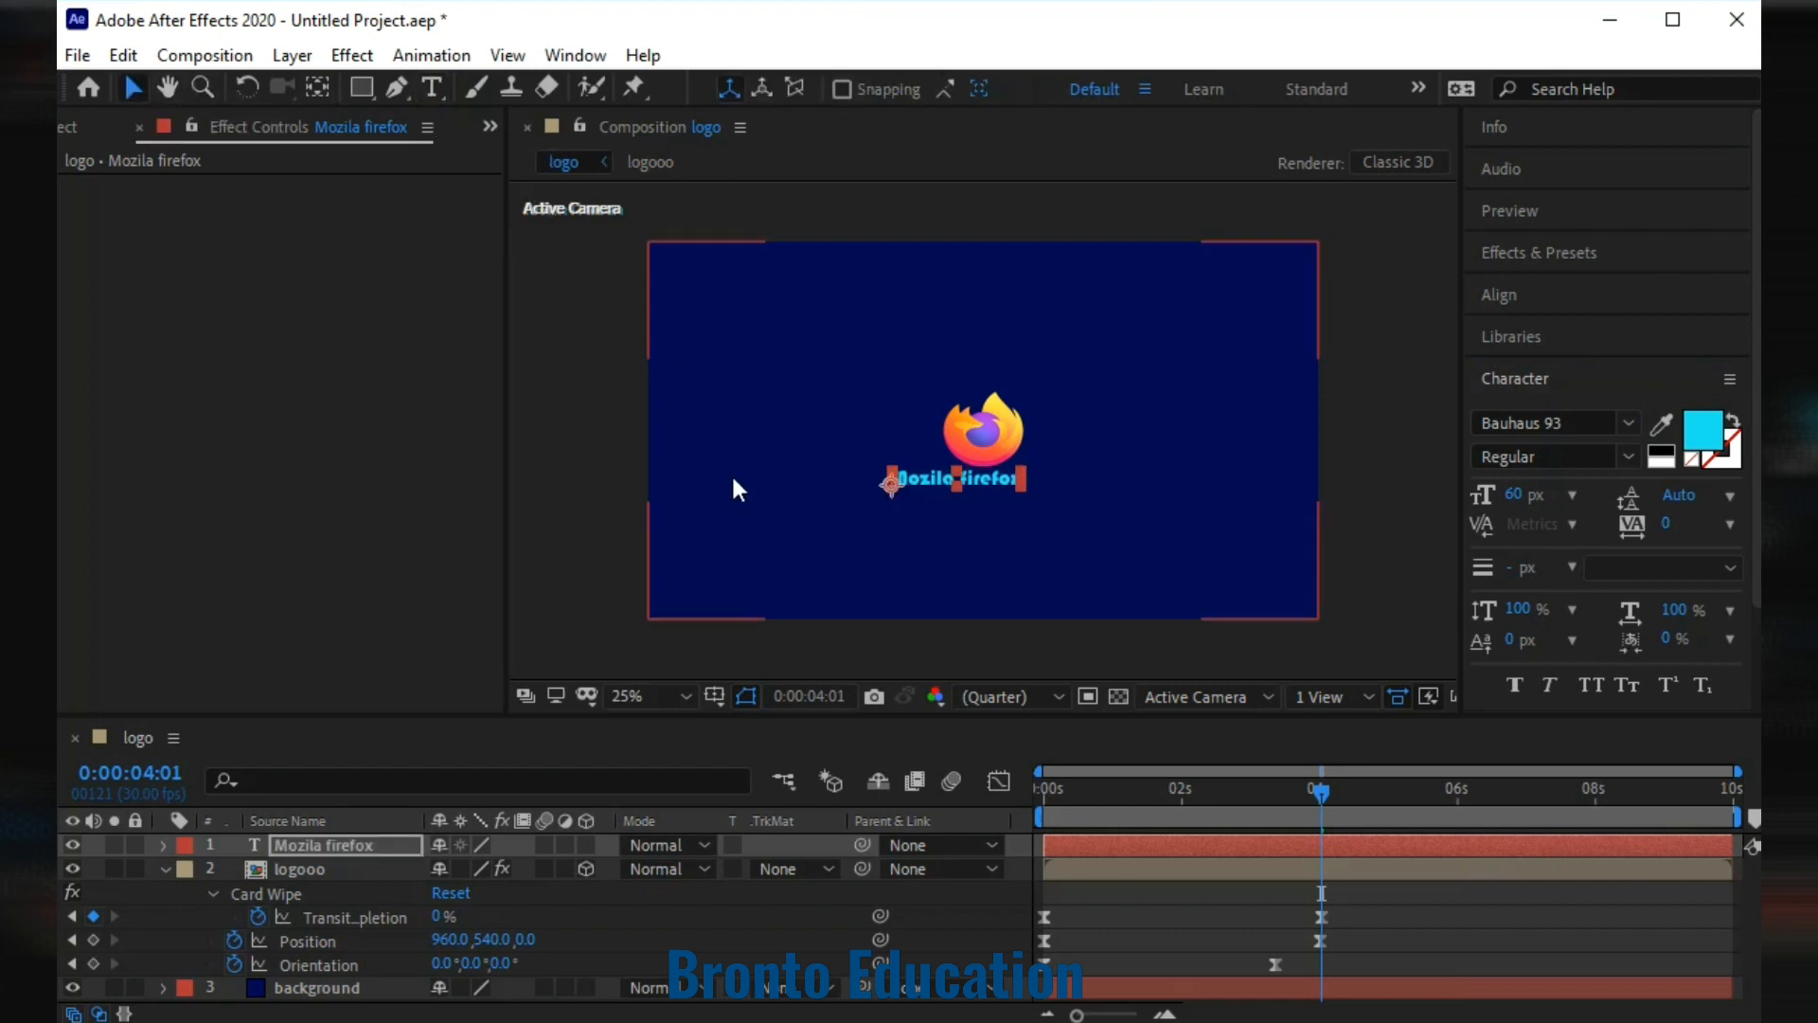
pyautogui.moveTo(926, 483); pyautogui.dragTo(948, 491)
pyautogui.click(1096, 512)
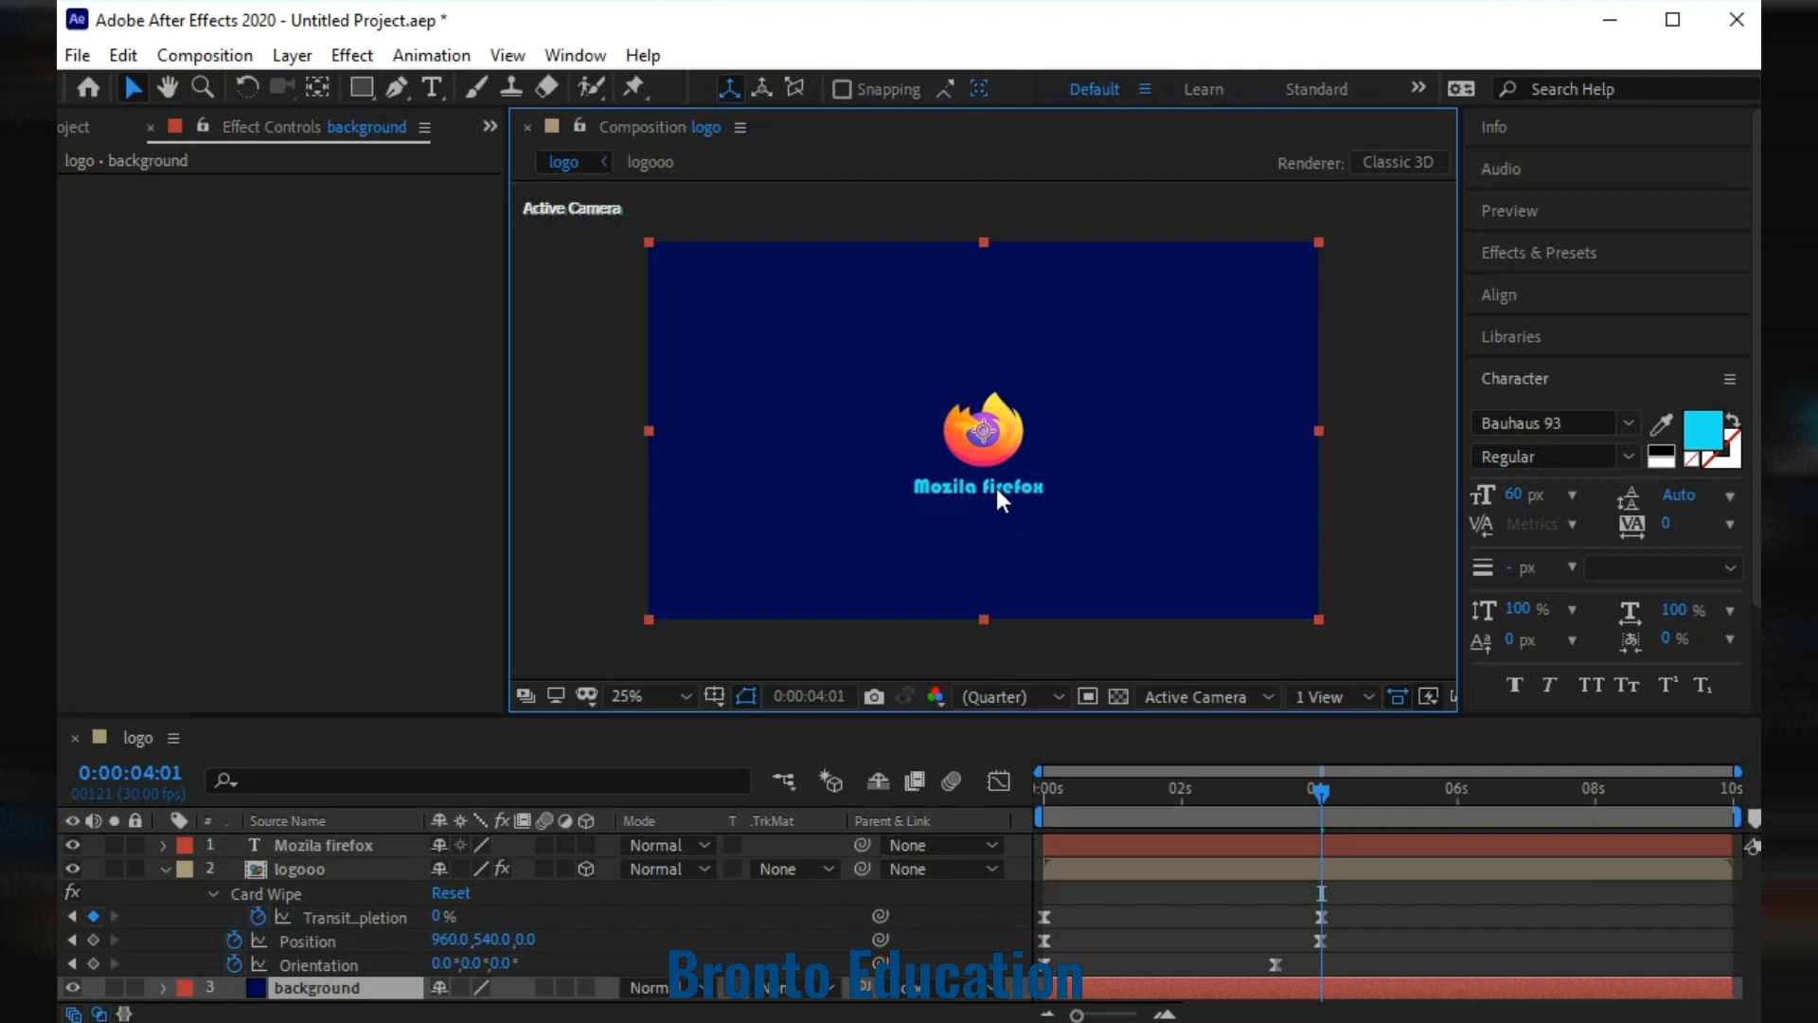
pyautogui.moveTo(996, 487); pyautogui.dragTo(1002, 489)
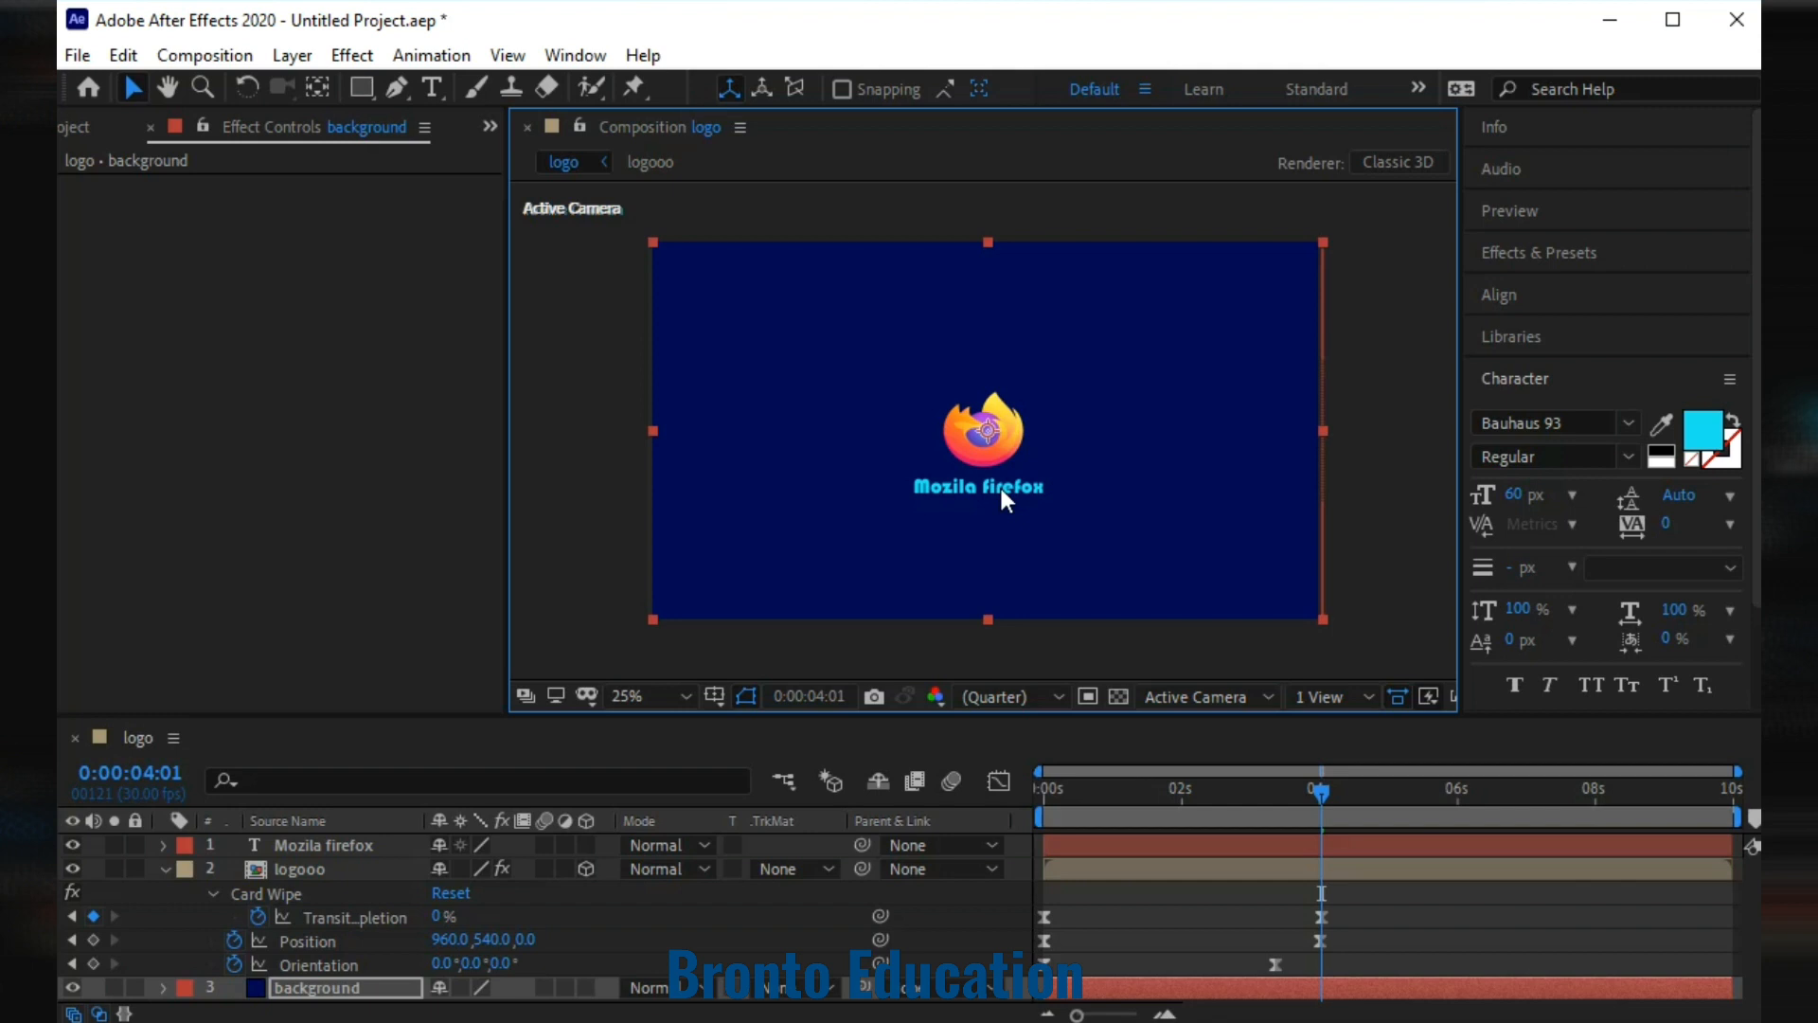
pyautogui.hotkey('ctrl', 'z')
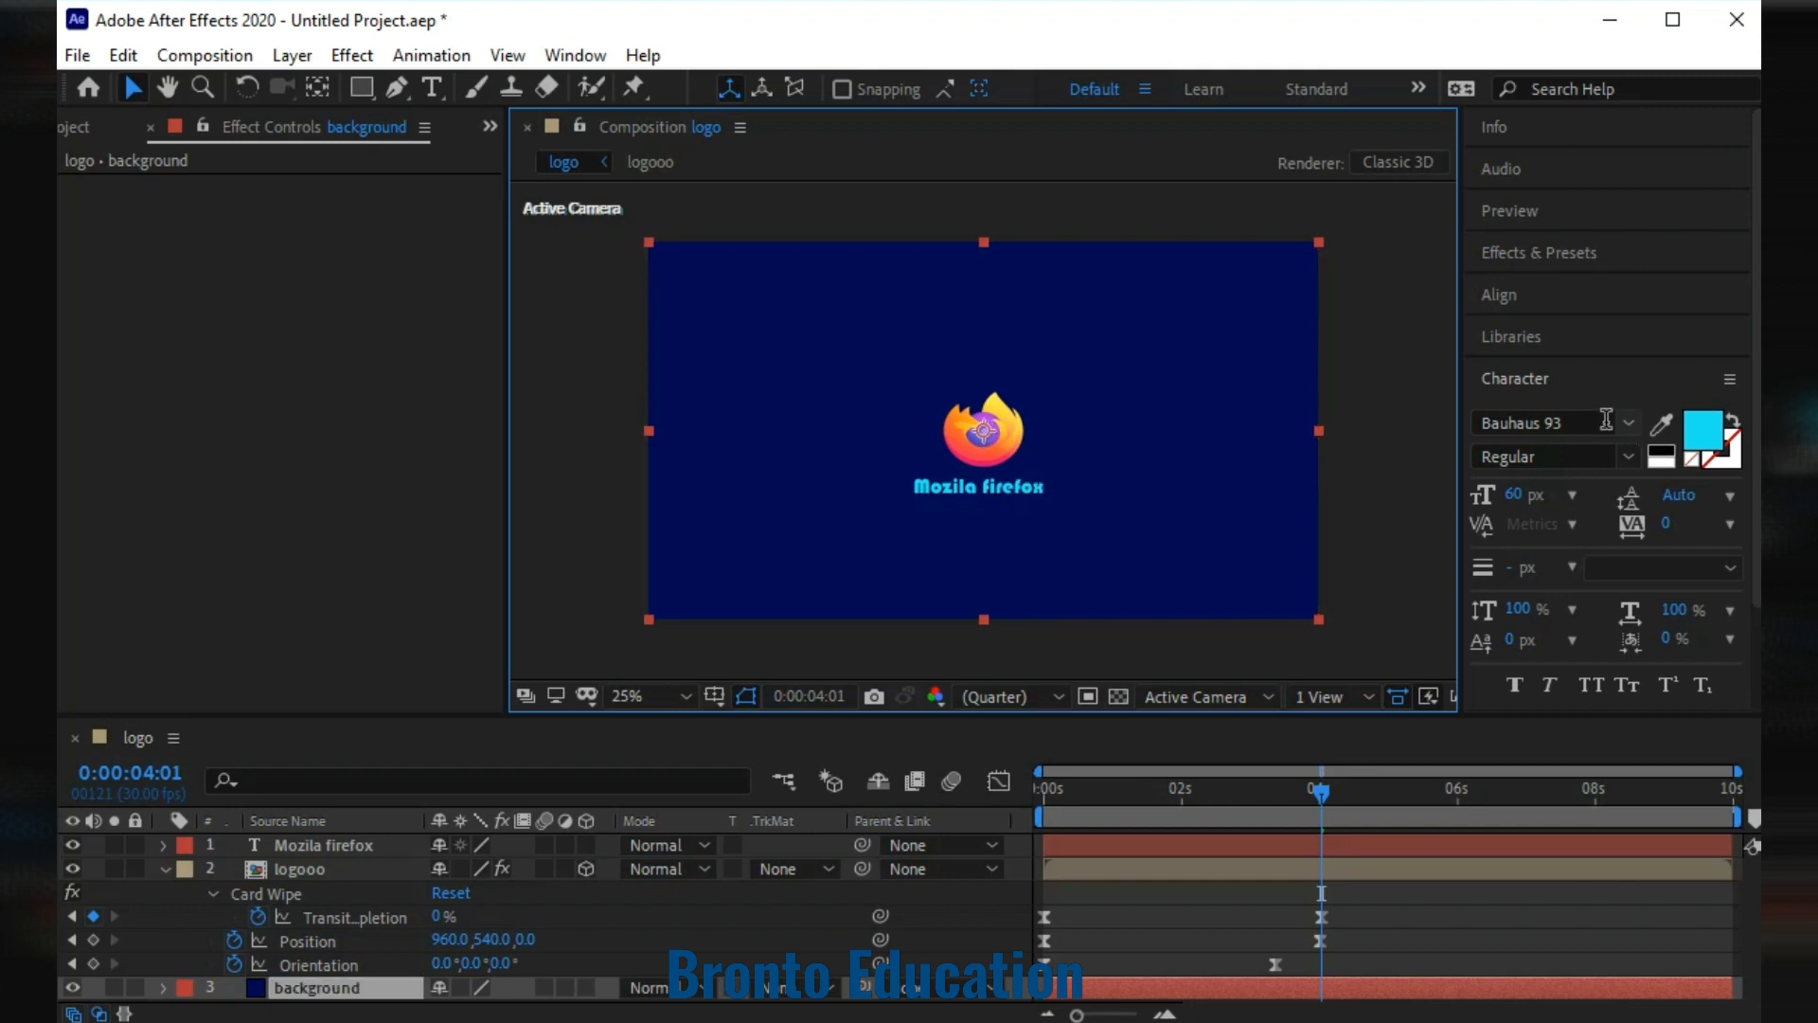
# Find the 3D Basic Rotate Y Cascade text preset and apply it to the "Mozila firefox" title at 0:00:04:01.
pyautogui.click(1547, 374)
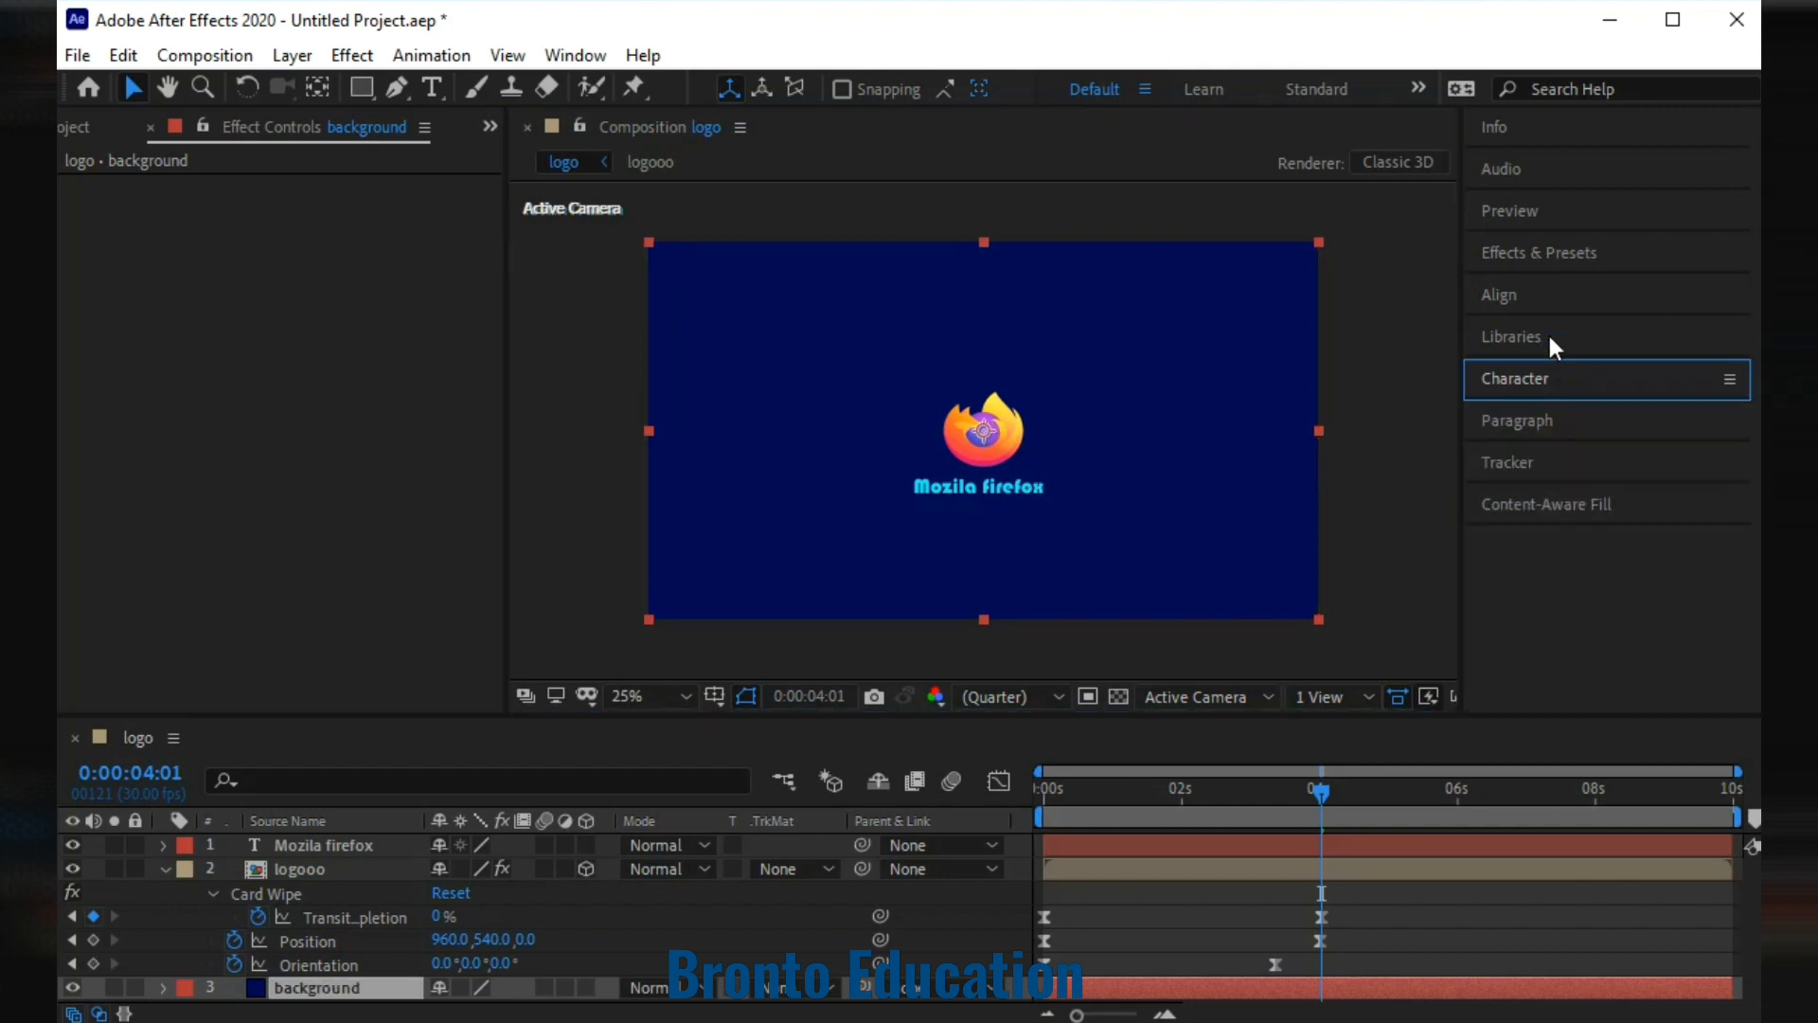
pyautogui.click(1541, 257)
pyautogui.click(1562, 289)
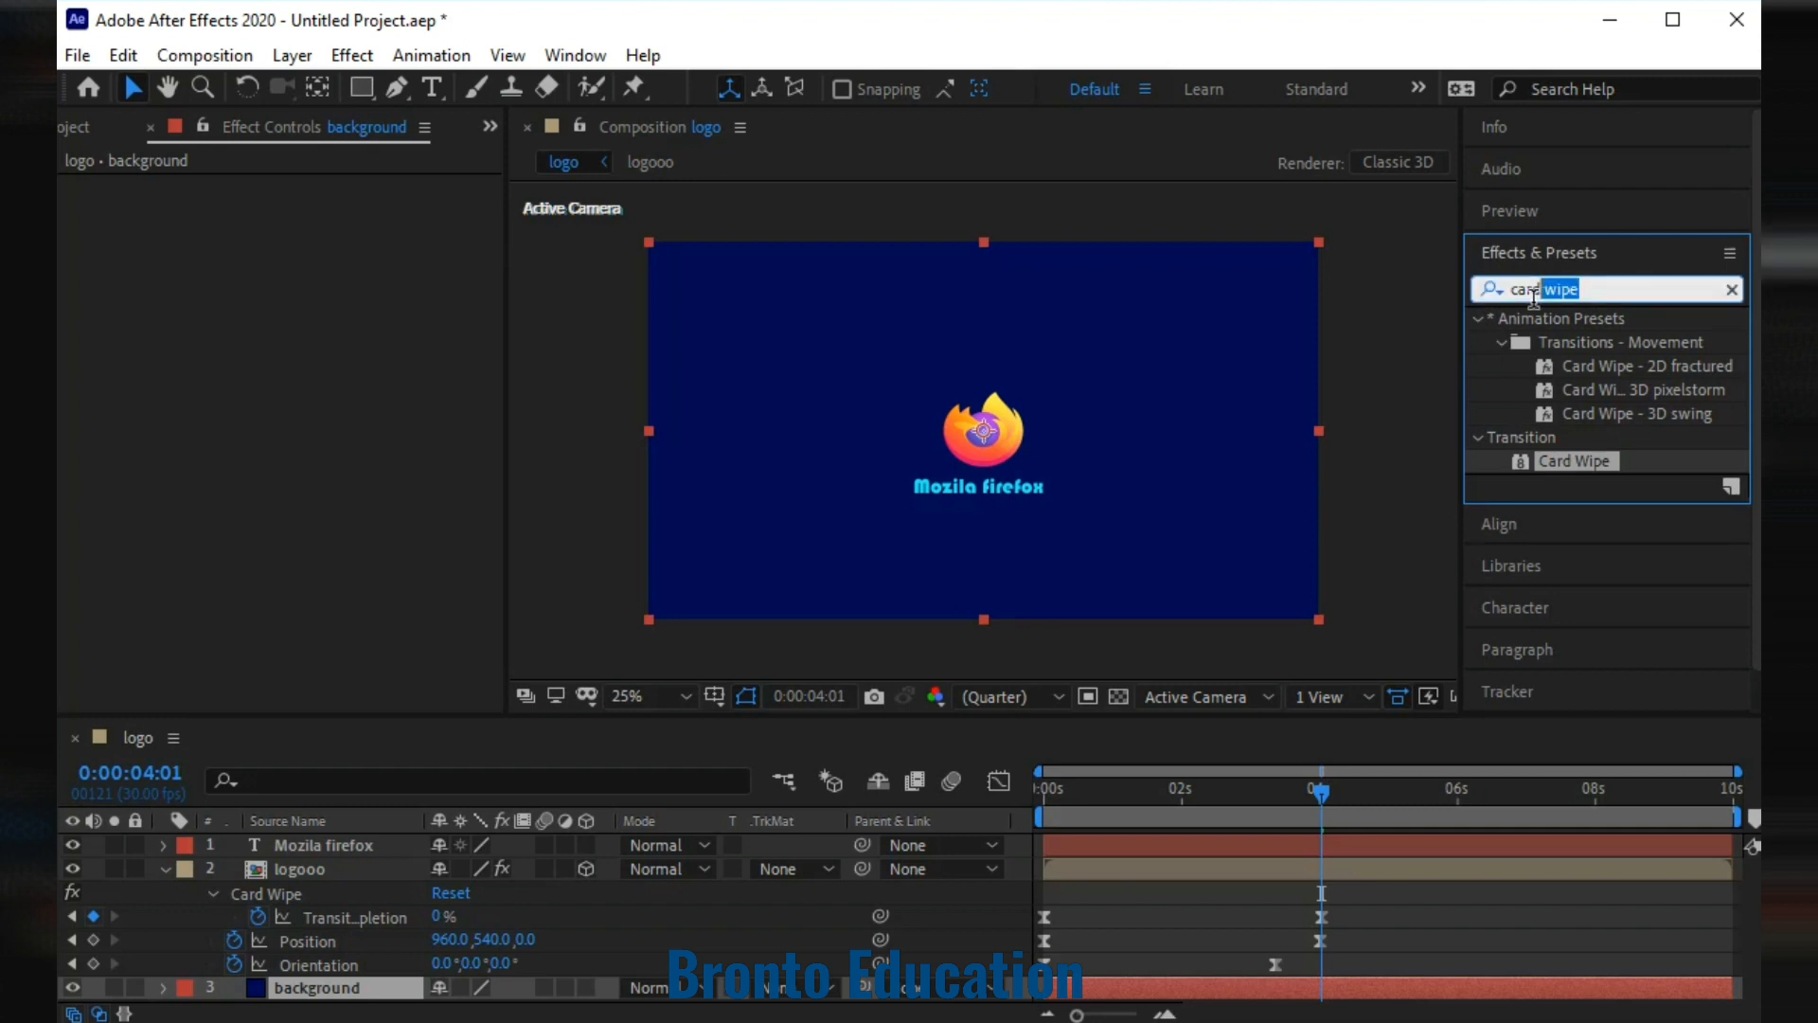
pyautogui.write('y')
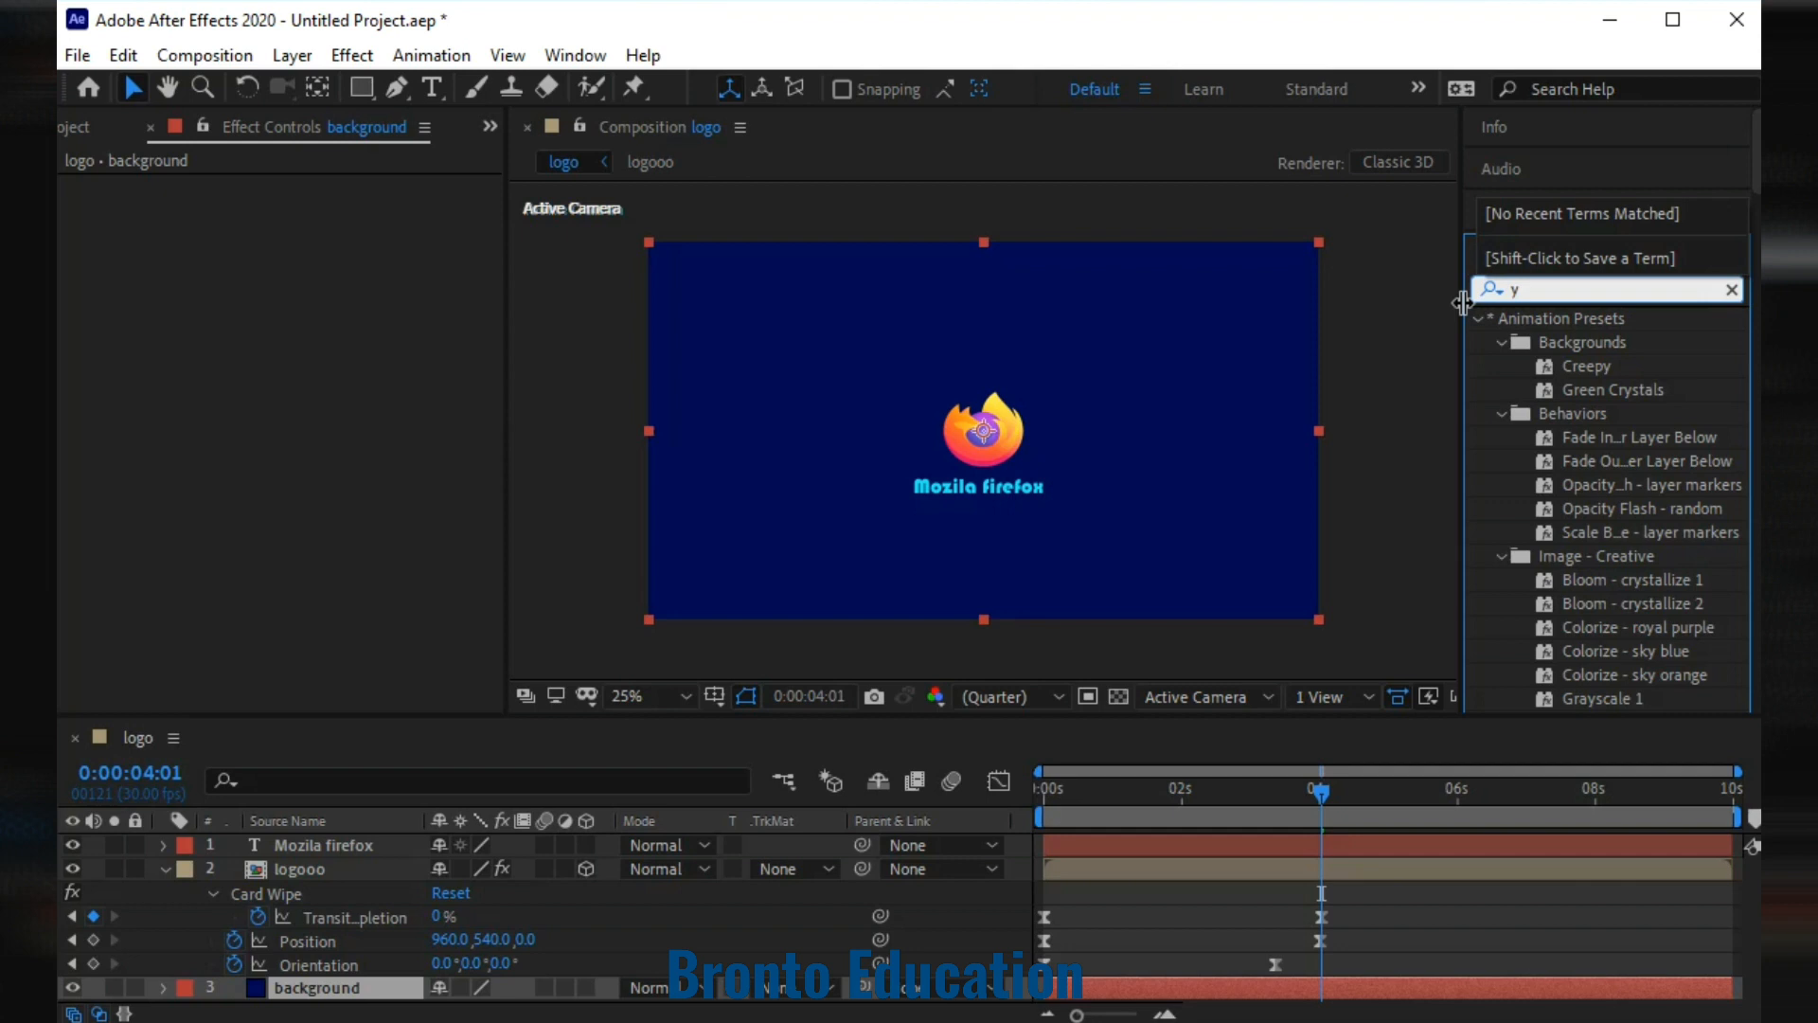
pyautogui.write(' cas')
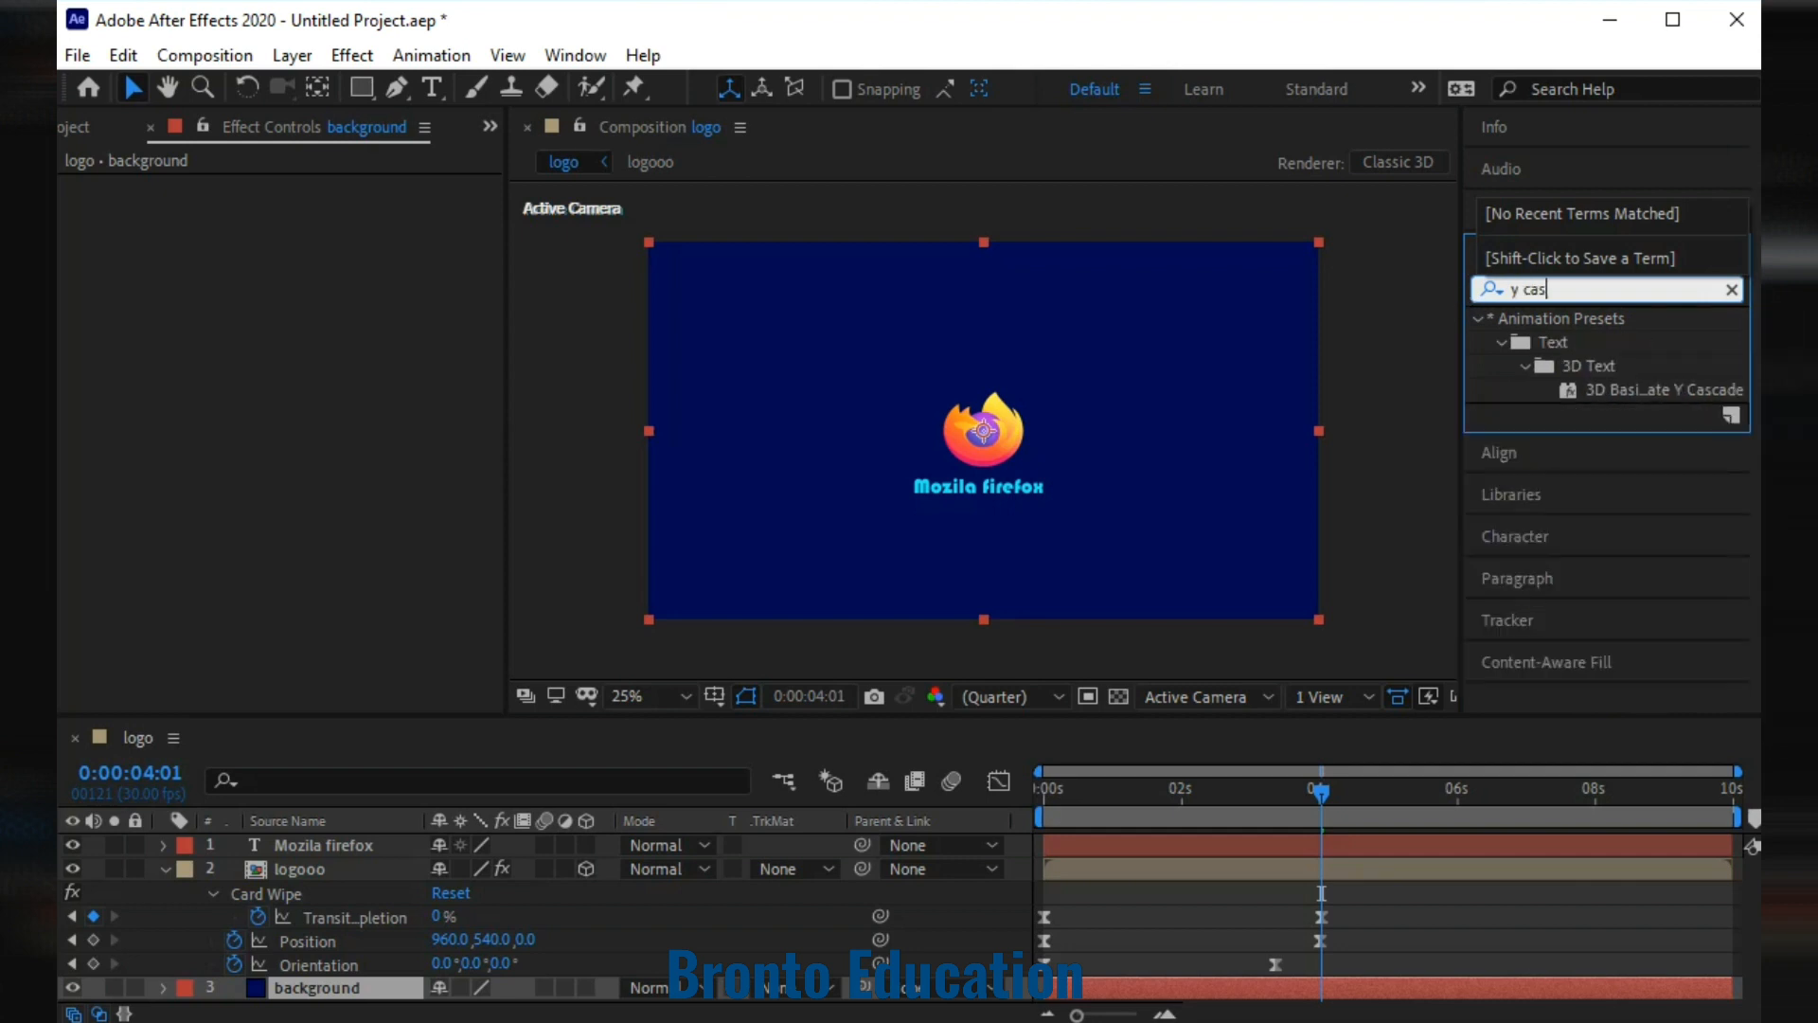
pyautogui.moveTo(1661, 390); pyautogui.dragTo(985, 481)
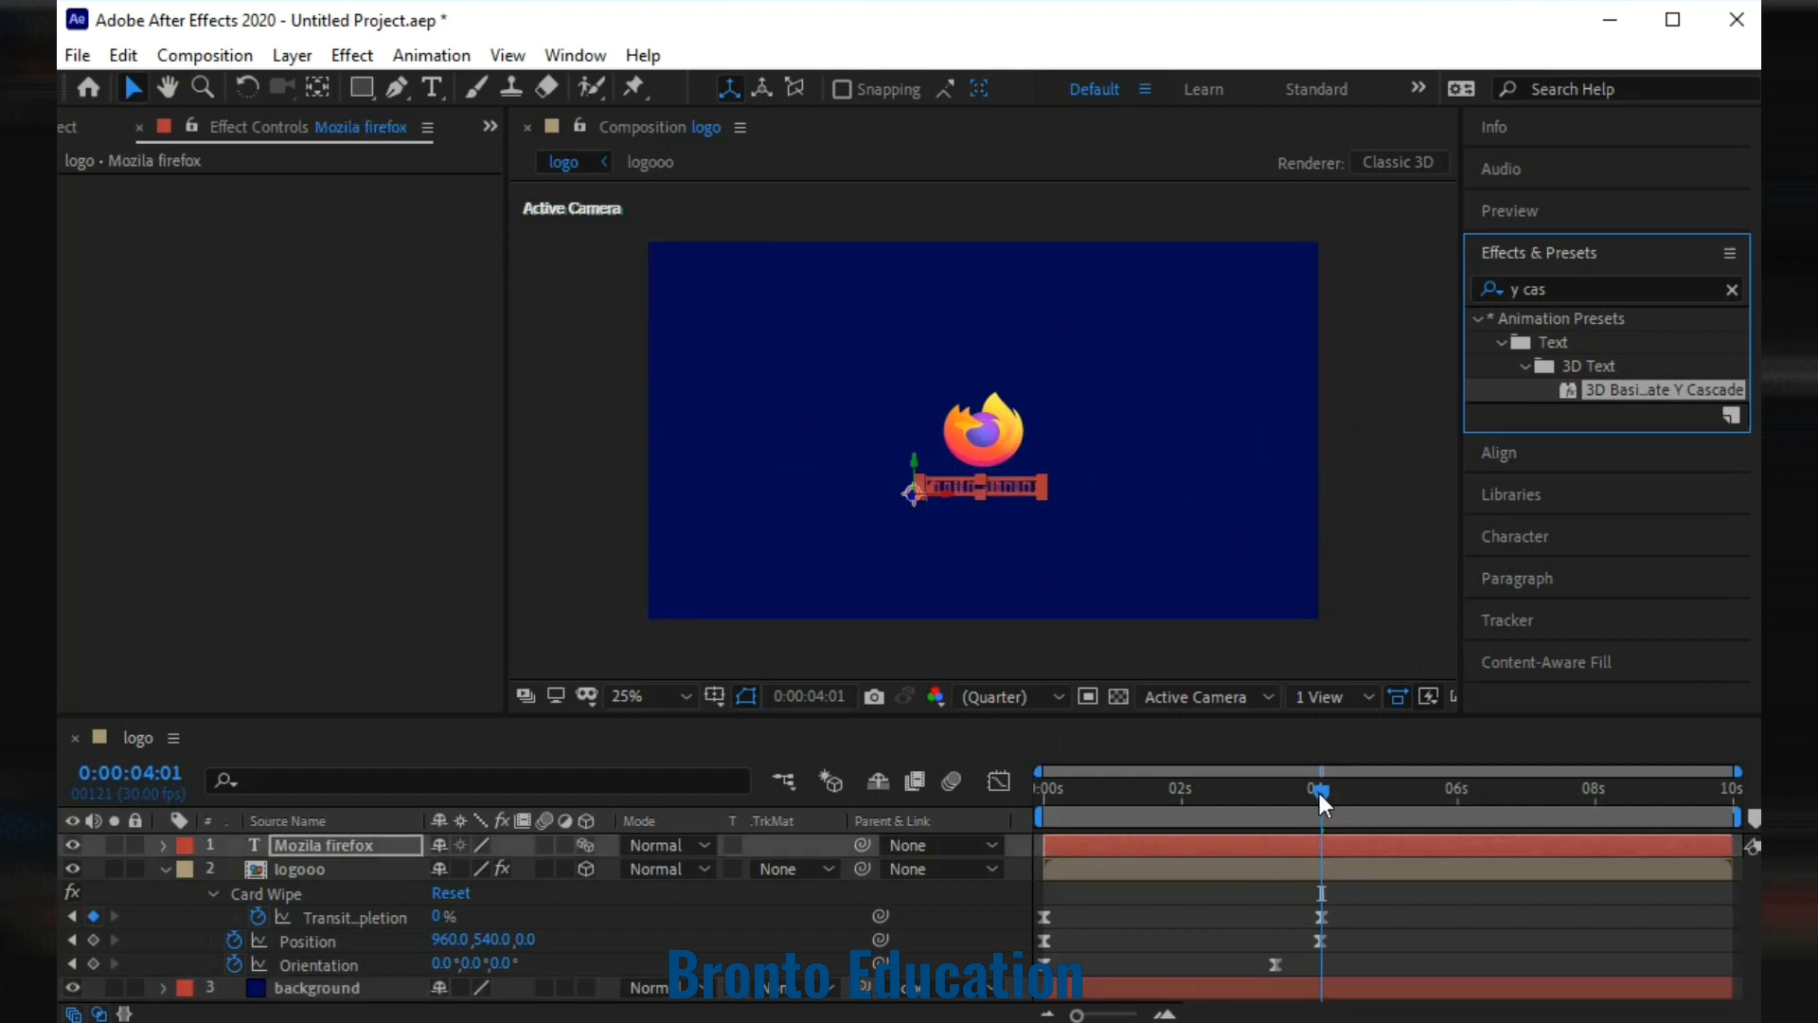
# Scrub through the composition to preview the title's cascade animation together with the logo reveal.
pyautogui.moveTo(1322, 798)
pyautogui.mouseDown()
pyautogui.moveTo(1174, 791)
pyautogui.moveTo(1479, 817)
pyautogui.moveTo(1322, 798)
pyautogui.mouseUp()
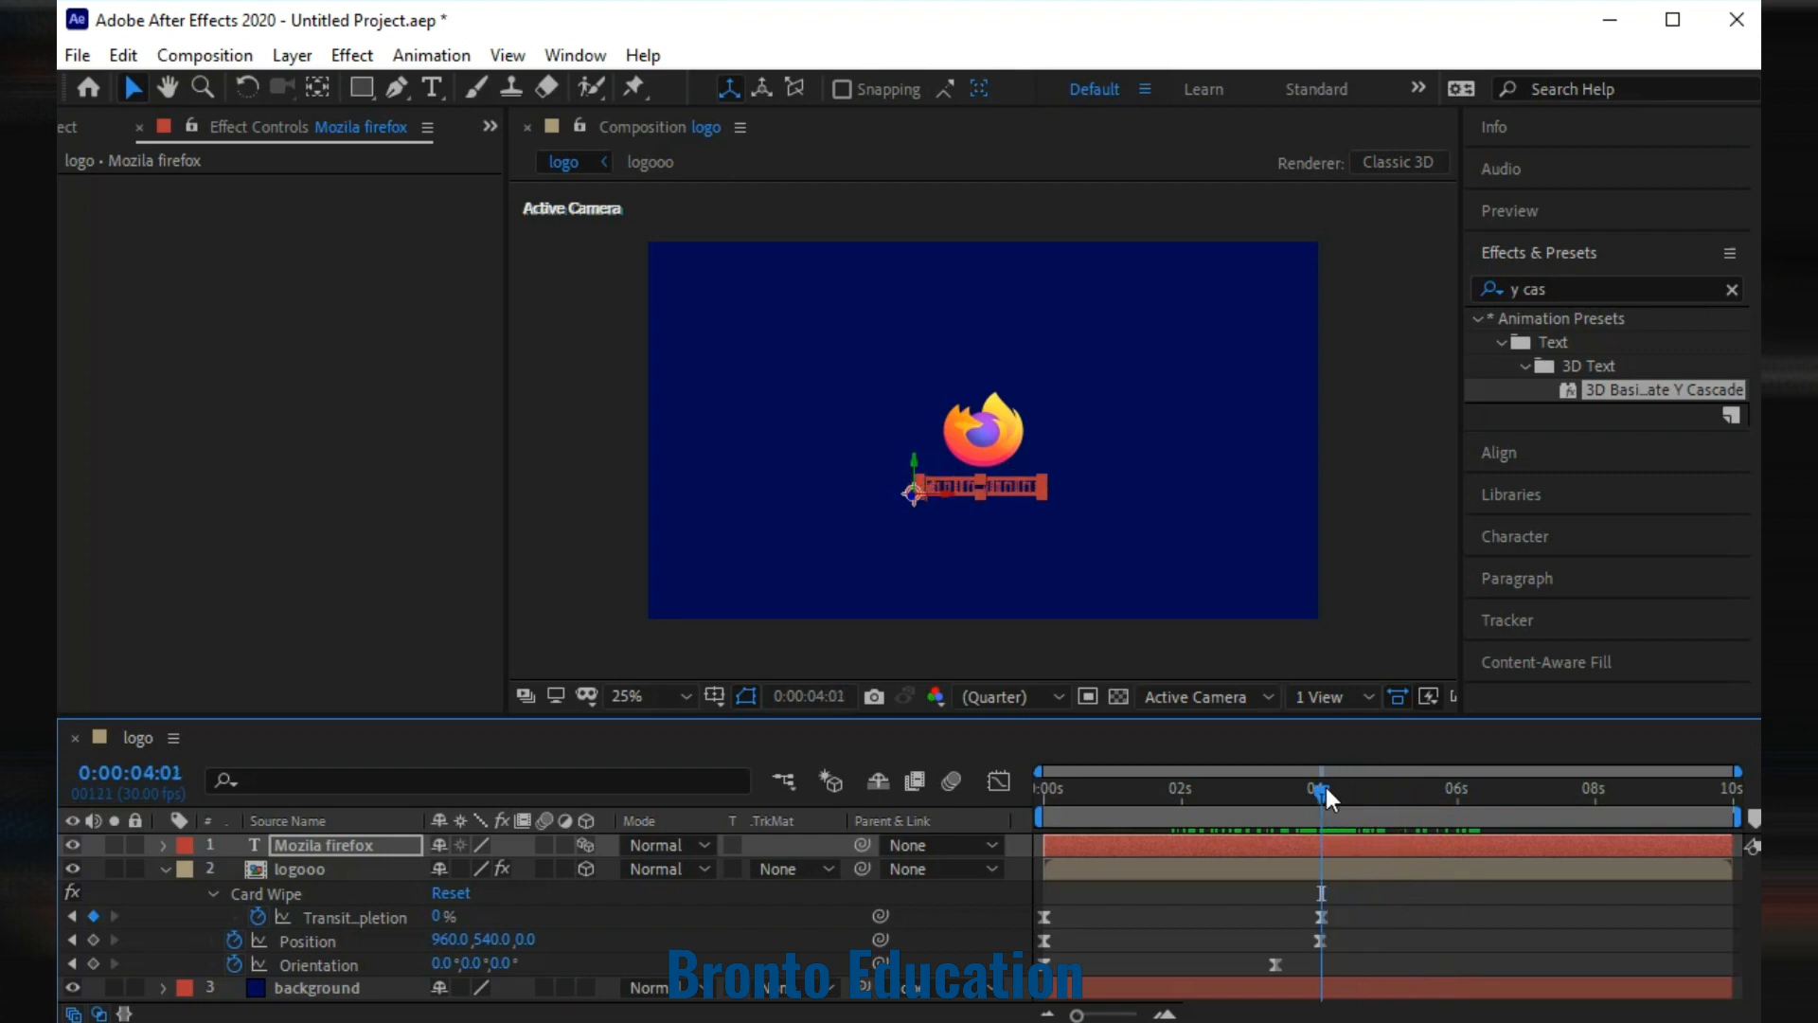
pyautogui.moveTo(1326, 793); pyautogui.dragTo(1388, 807)
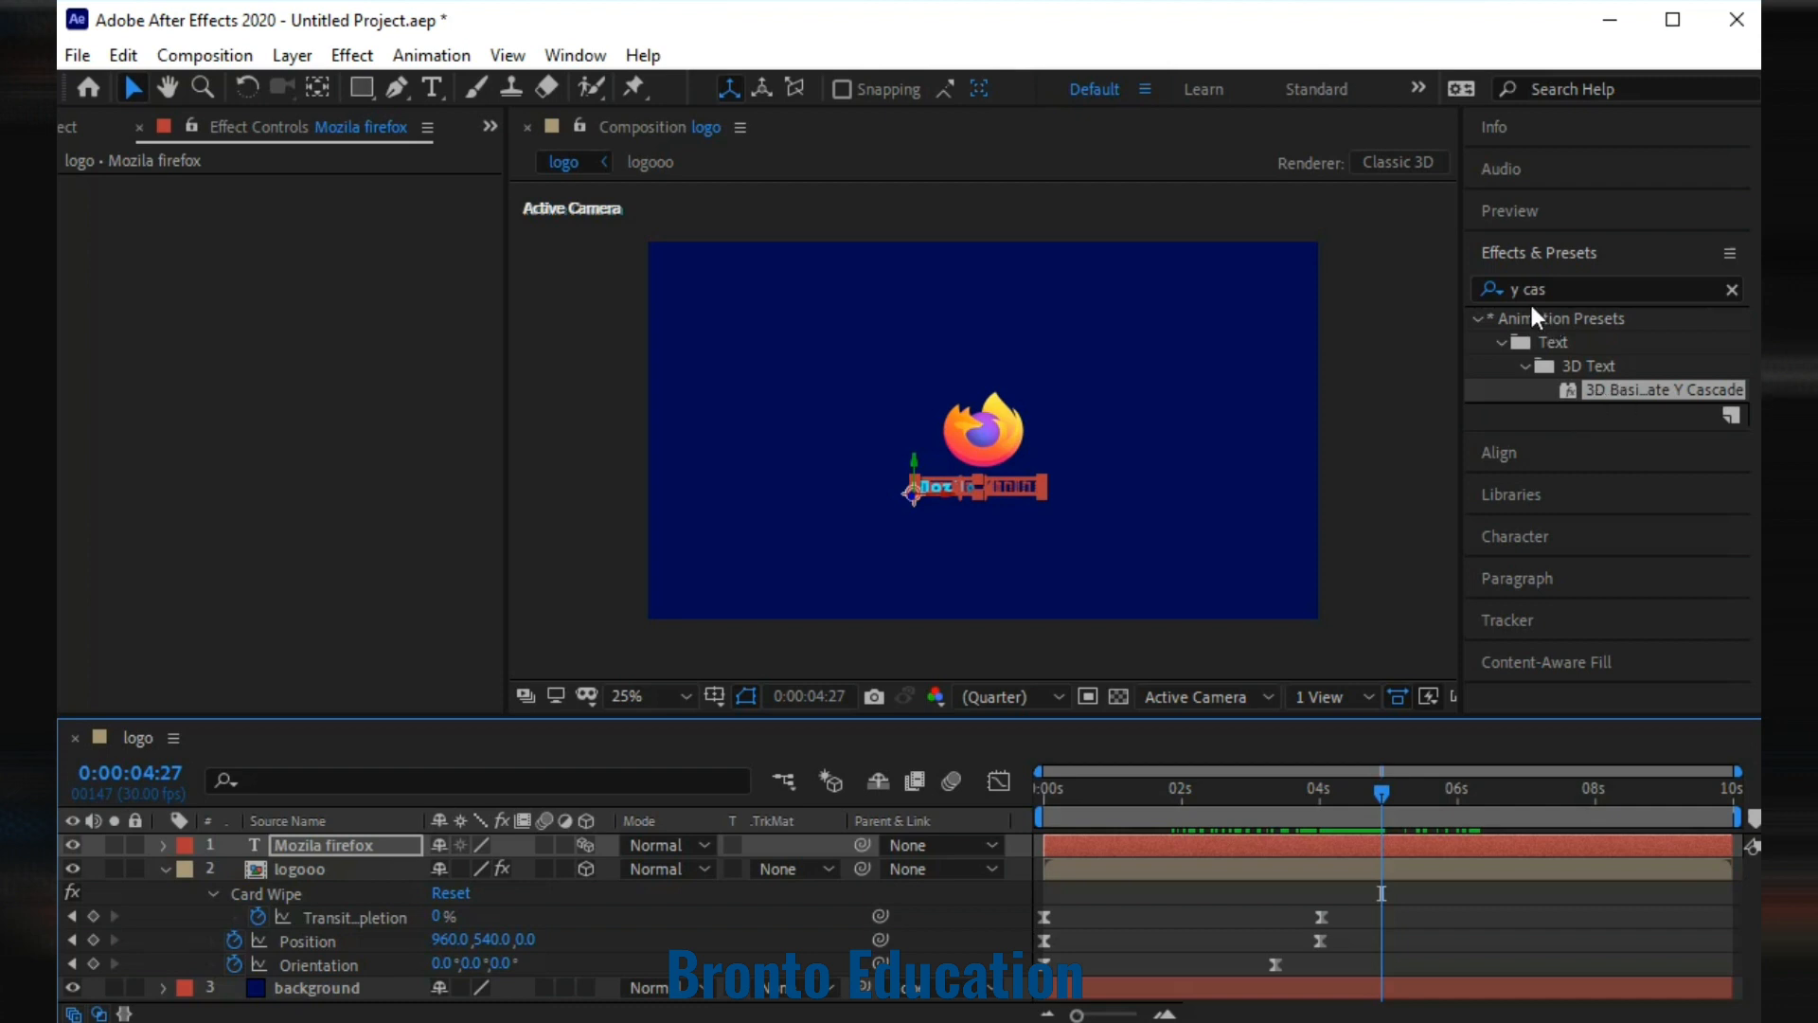
pyautogui.click(1556, 288)
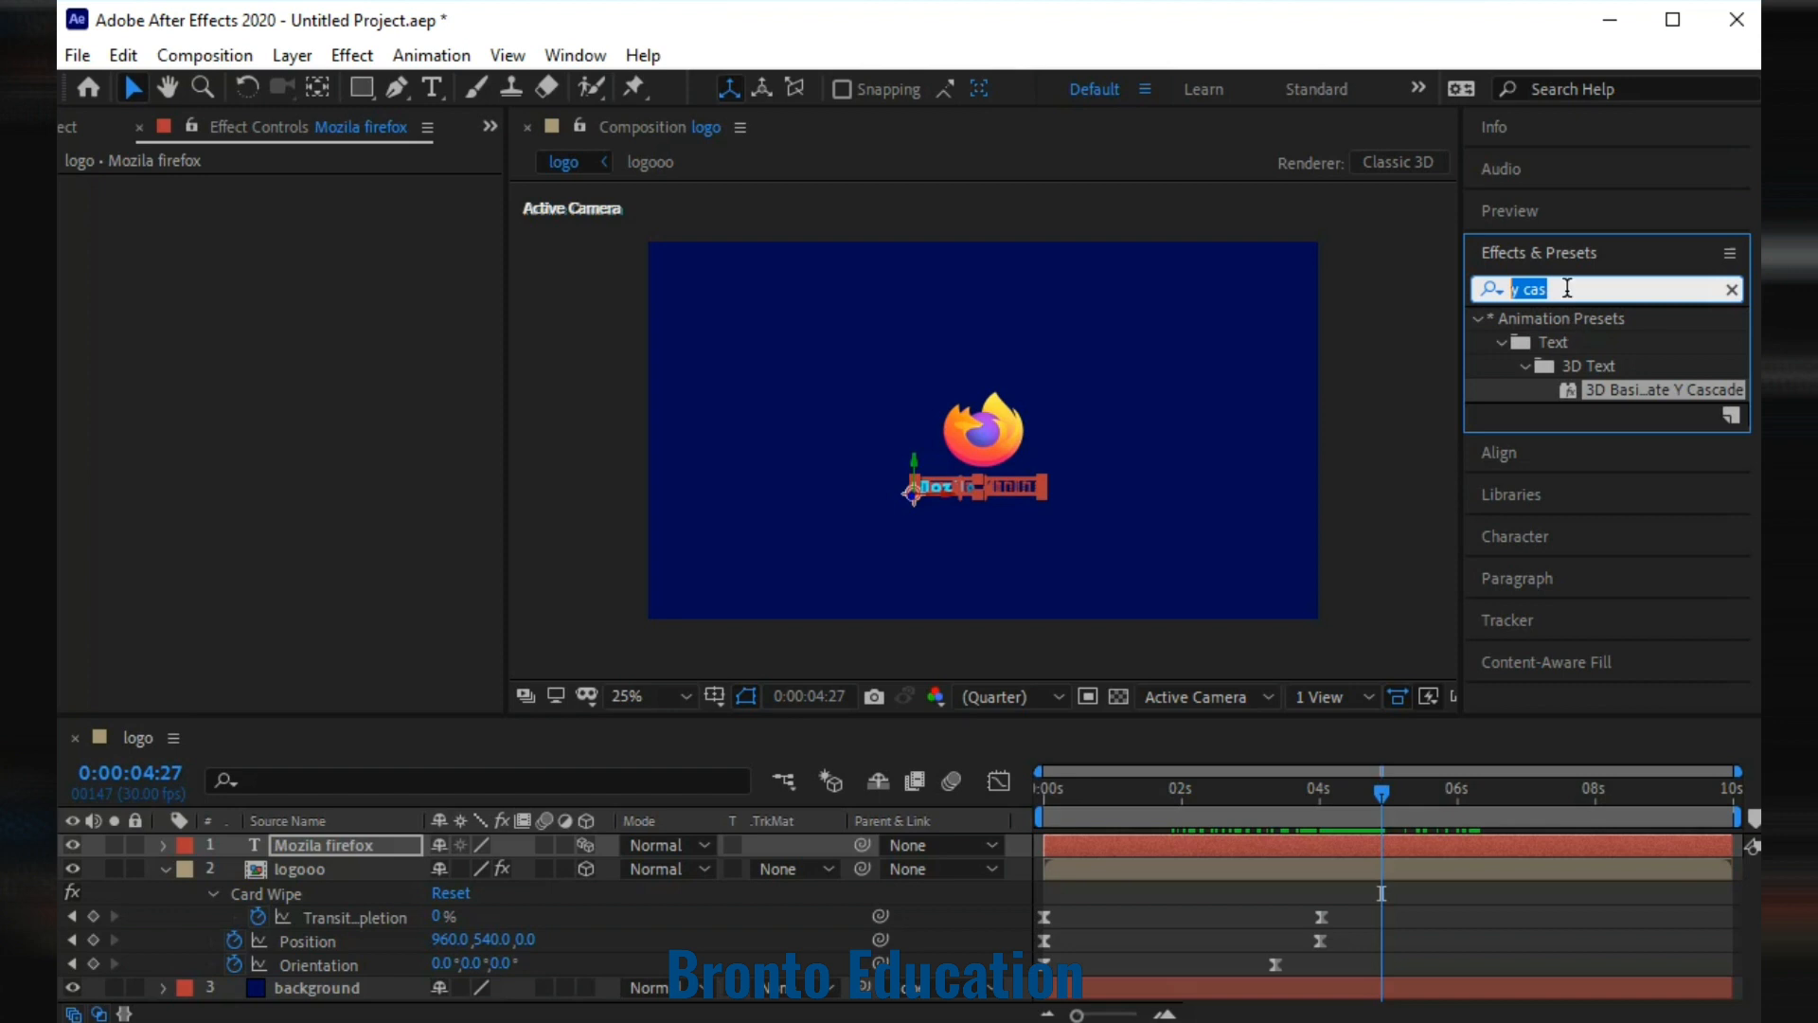
pyautogui.click(1617, 263)
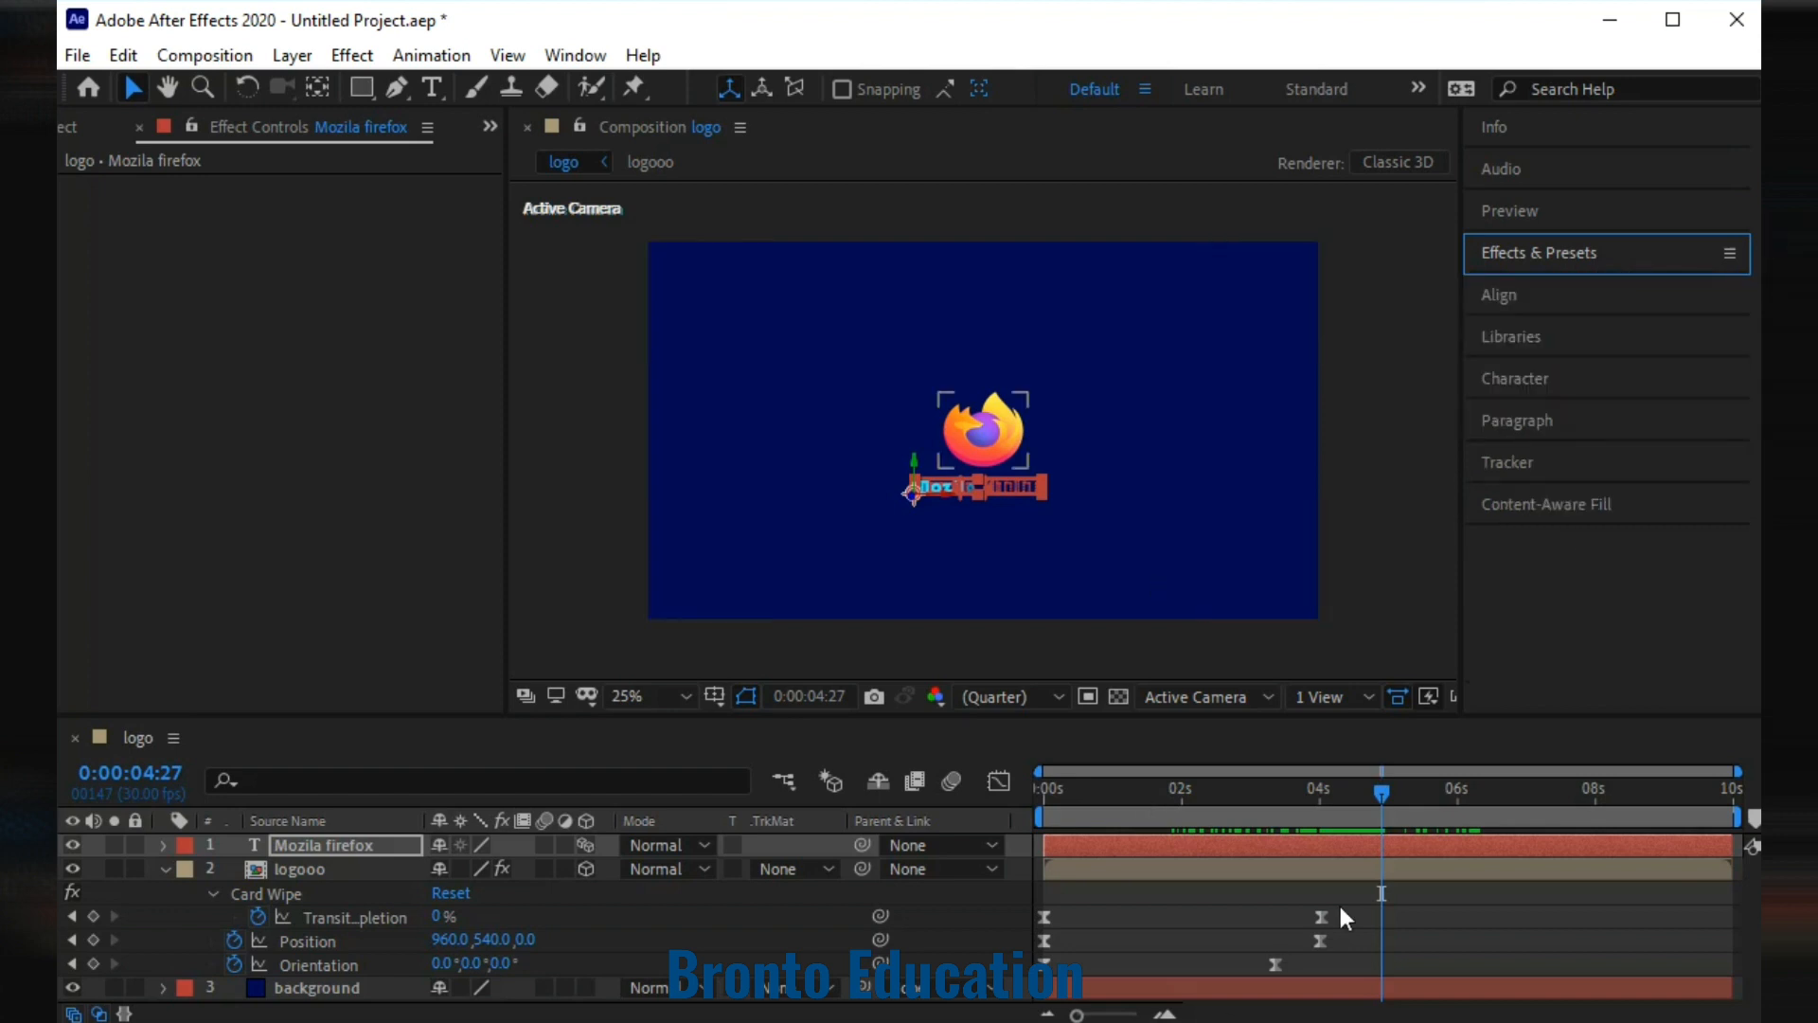
pyautogui.moveTo(1383, 797); pyautogui.dragTo(1043, 790)
pyautogui.moveTo(1077, 798); pyautogui.dragTo(1317, 848)
# Retime the title's Range Selector Offset keyframes to about 0:00:03:10 and 0:00:05:10, and scrub through the result up to 0:00:05:13.
pyautogui.click(315, 846)
pyautogui.press('u')
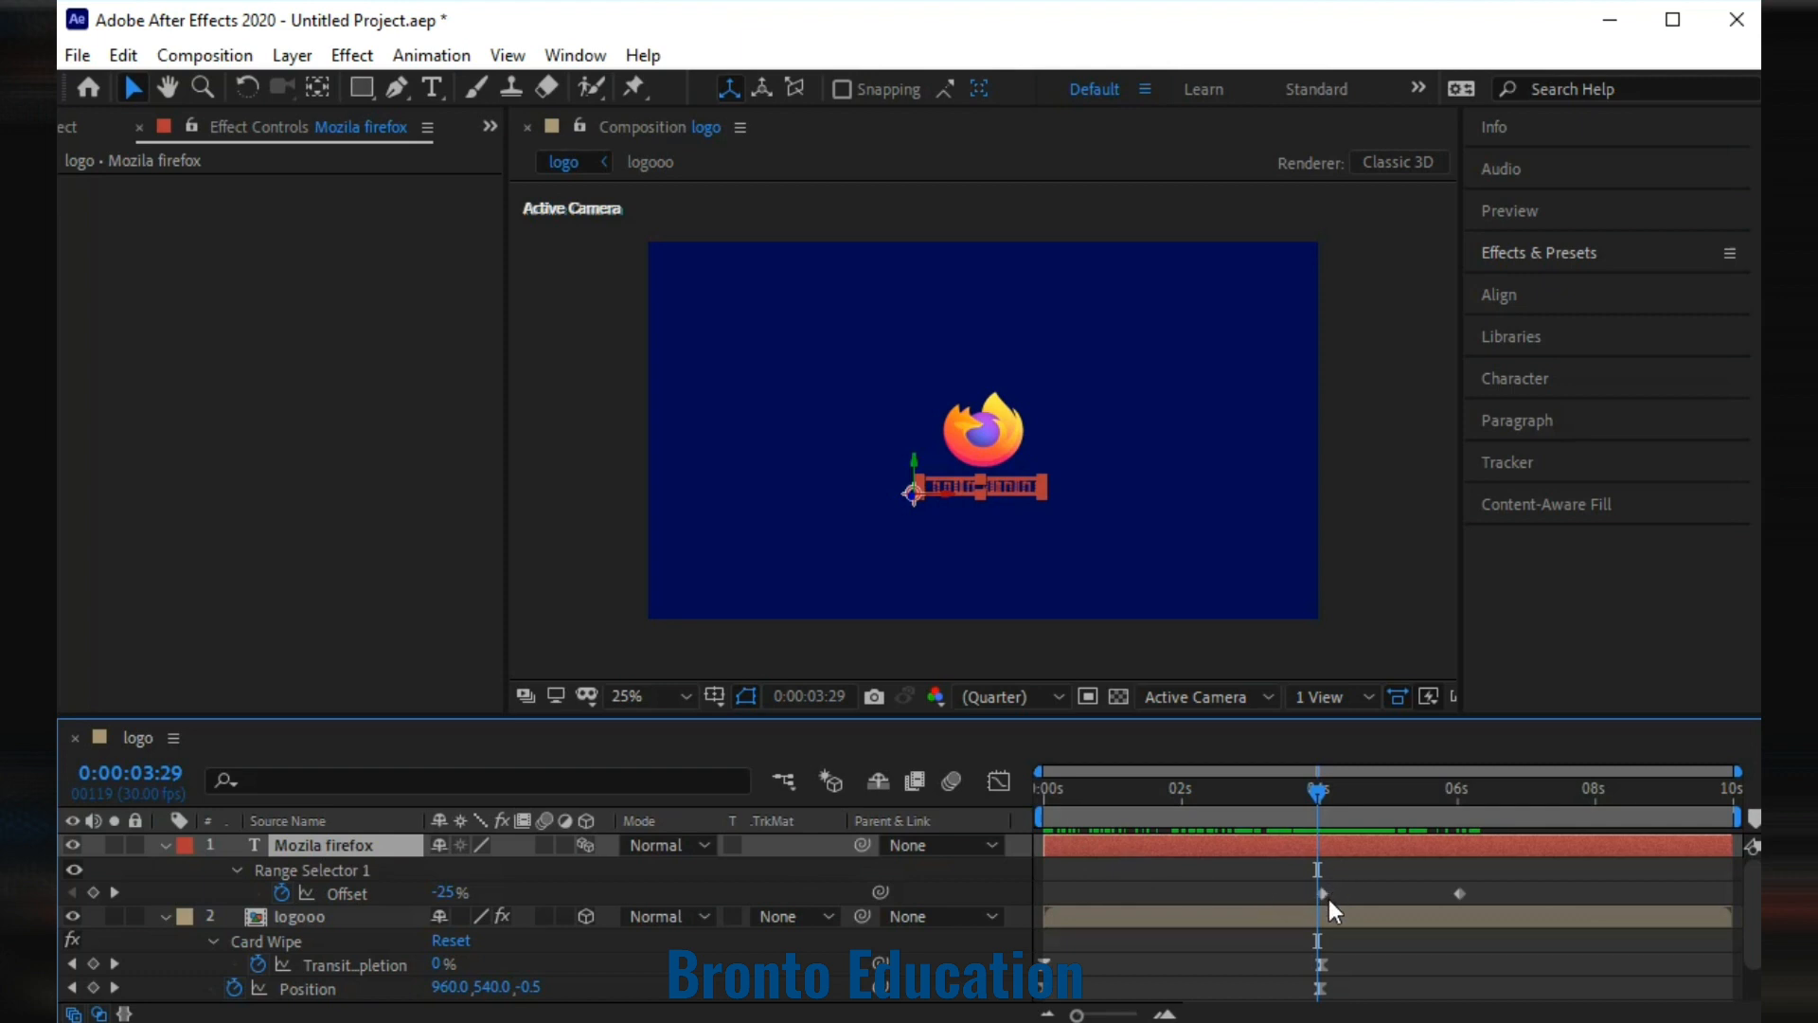
pyautogui.moveTo(1322, 893); pyautogui.dragTo(1339, 895)
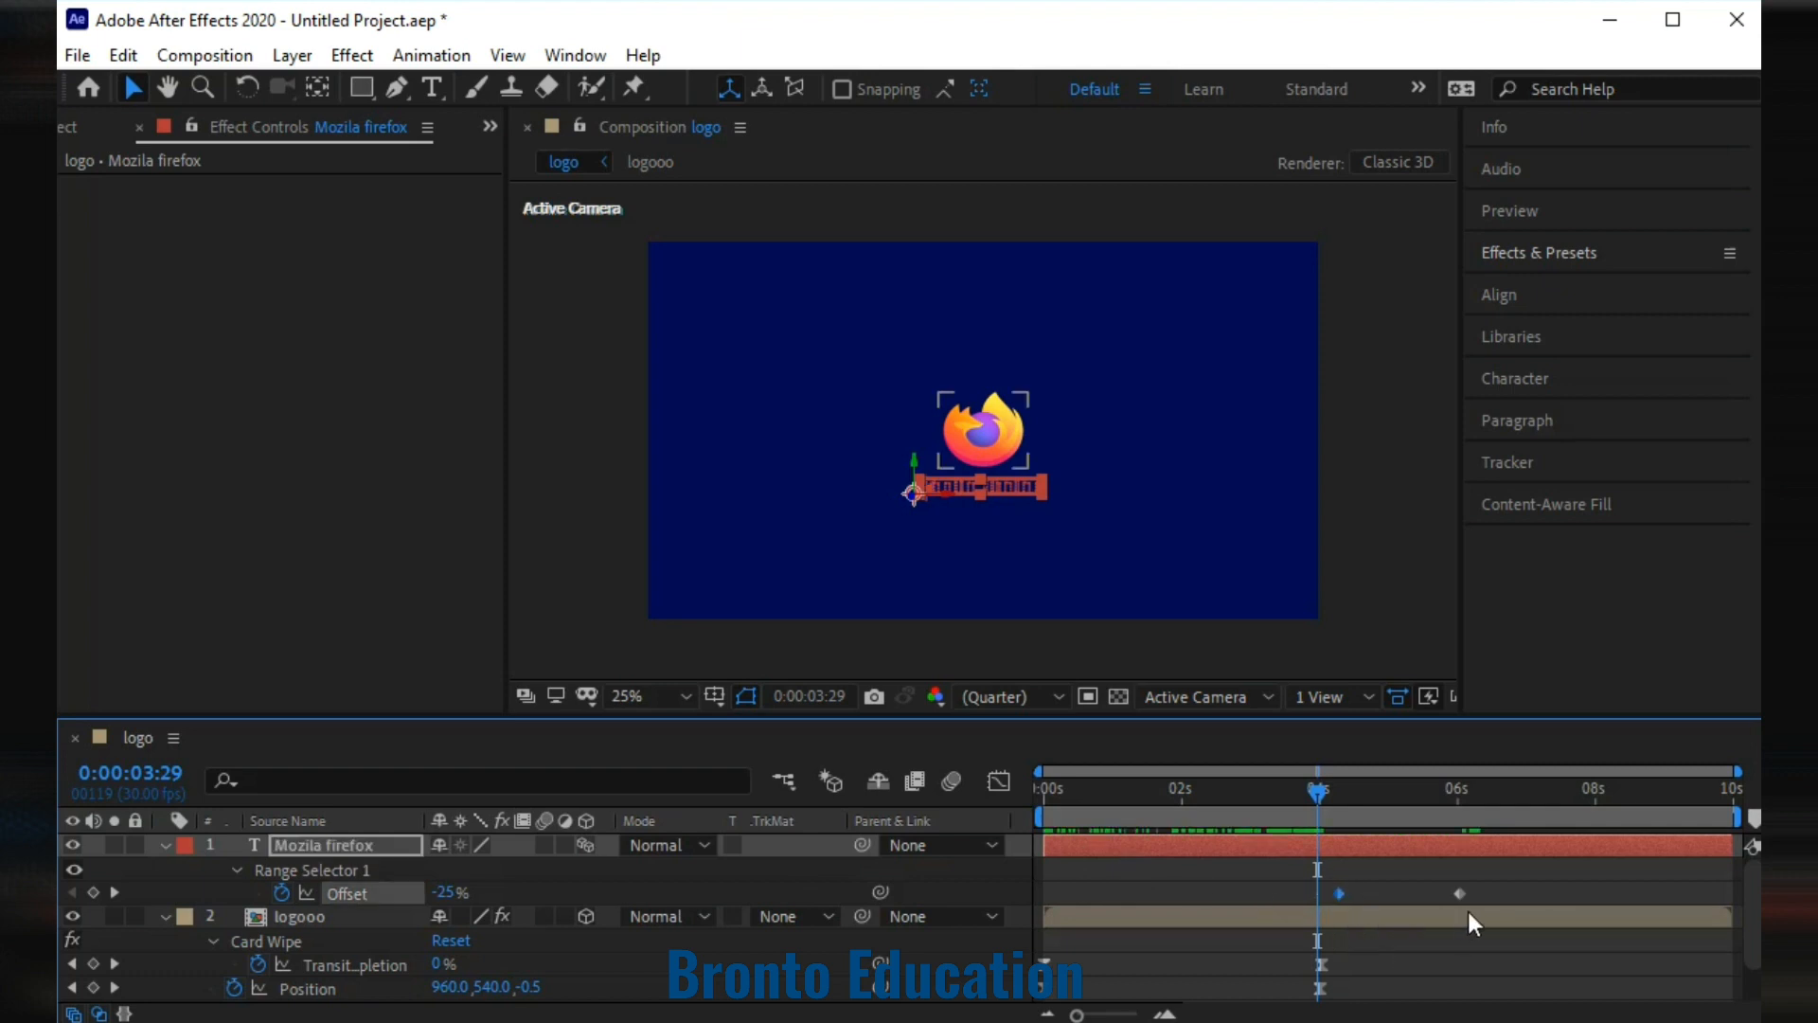
pyautogui.moveTo(1458, 894); pyautogui.dragTo(1484, 894)
pyautogui.moveTo(1338, 893); pyautogui.dragTo(1272, 900)
pyautogui.moveTo(1484, 895)
pyautogui.moveTo(1484, 897); pyautogui.dragTo(1406, 894)
pyautogui.moveTo(1318, 793); pyautogui.dragTo(1428, 892)
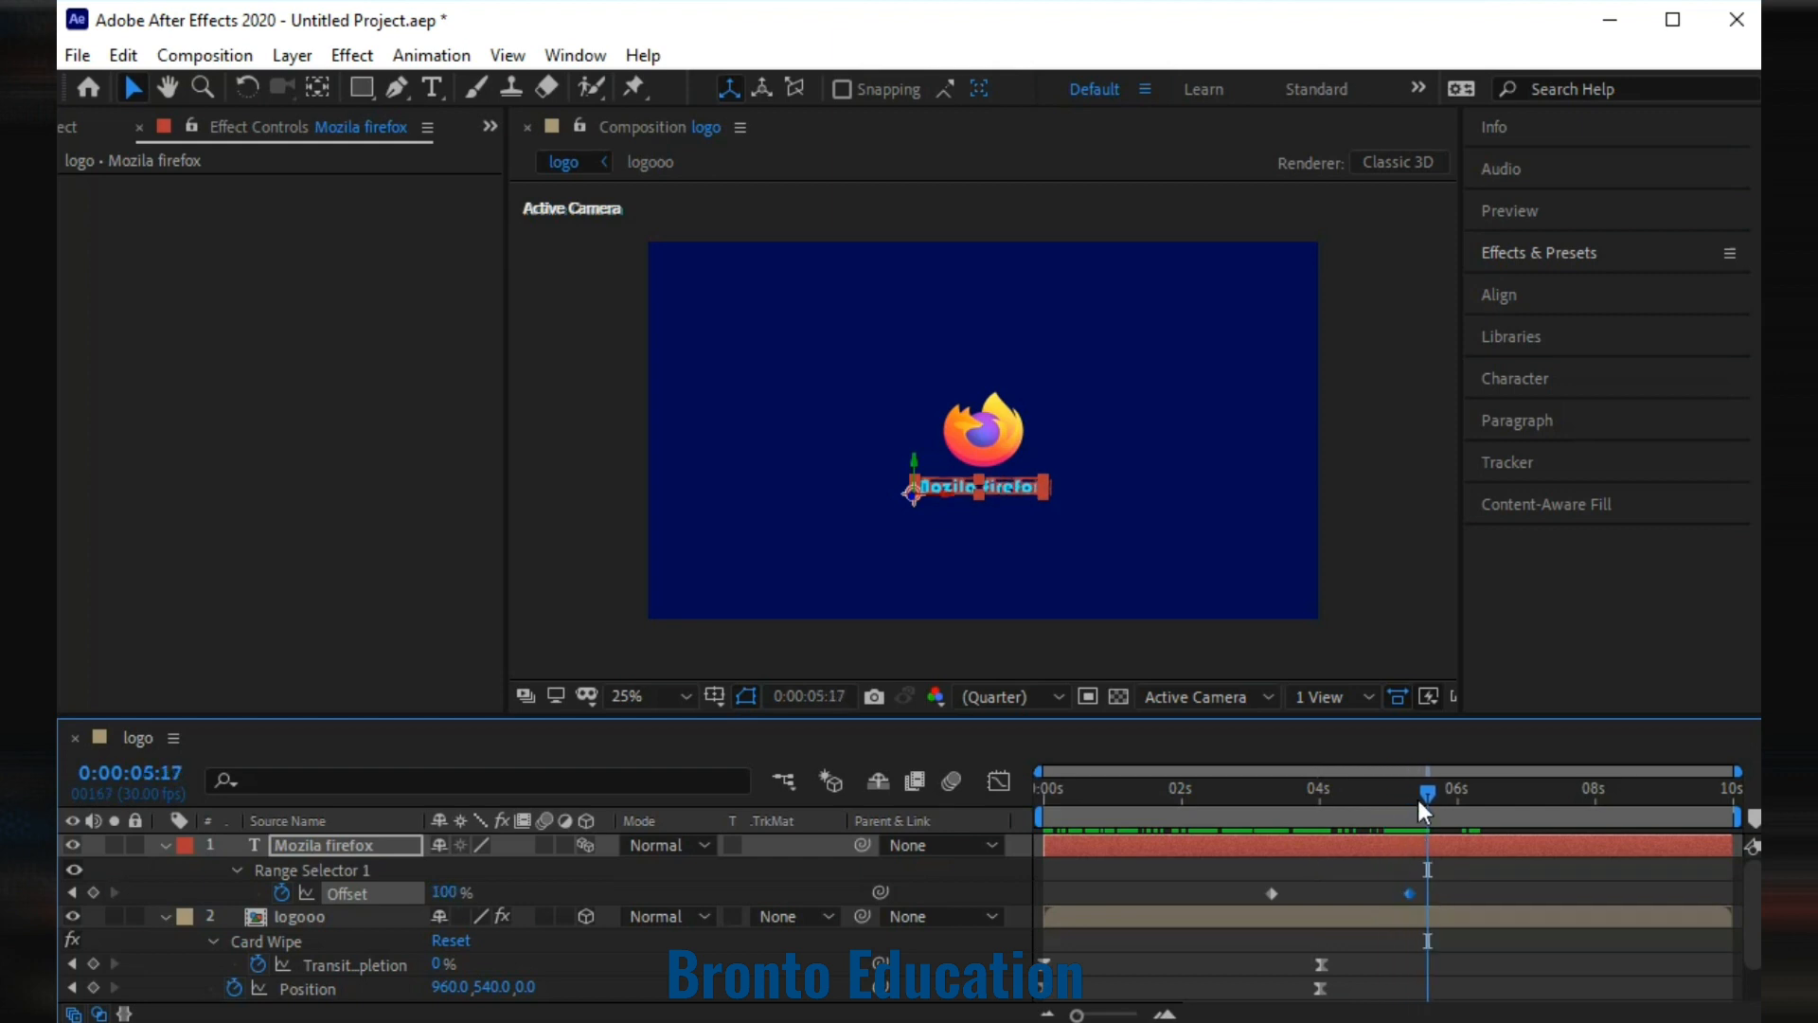
pyautogui.moveTo(1424, 797); pyautogui.dragTo(1413, 796)
# Find the CC Light Sweep effect and apply it to the logooo layer.
pyautogui.click(284, 917)
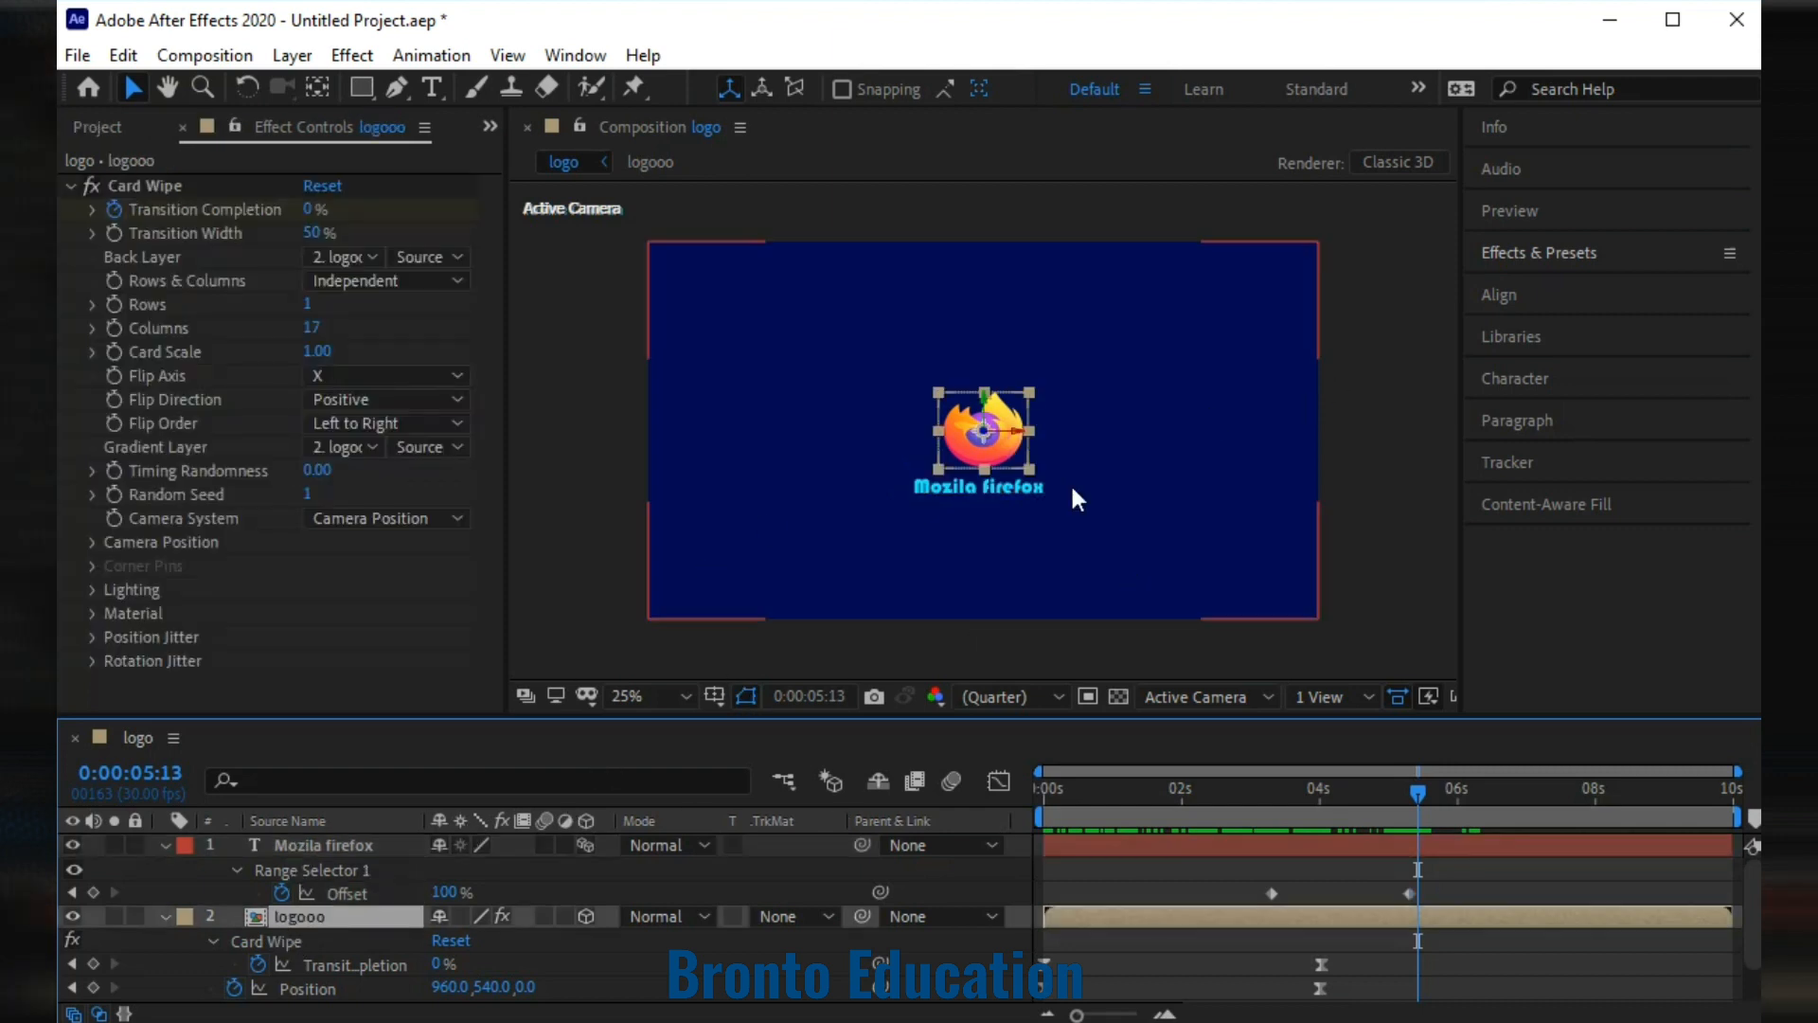
pyautogui.click(1555, 254)
pyautogui.moveTo(1552, 297); pyautogui.dragTo(1489, 294)
pyautogui.write('light')
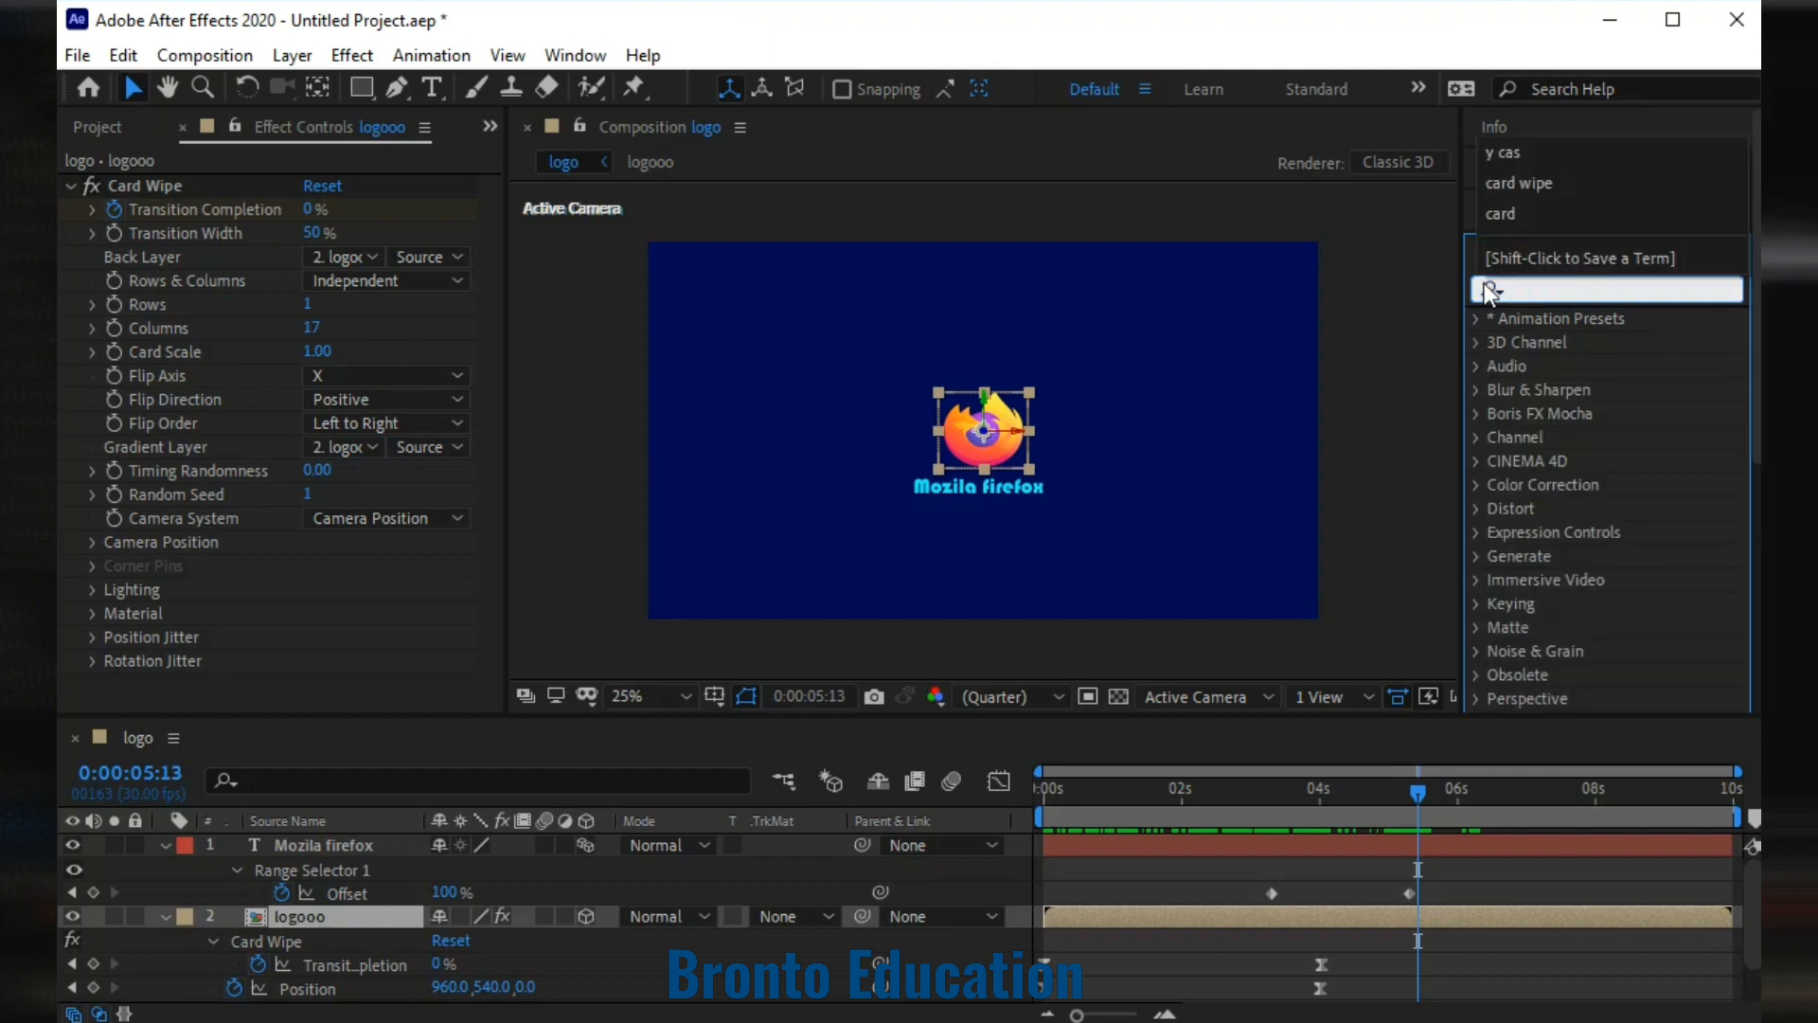
pyautogui.write(' s')
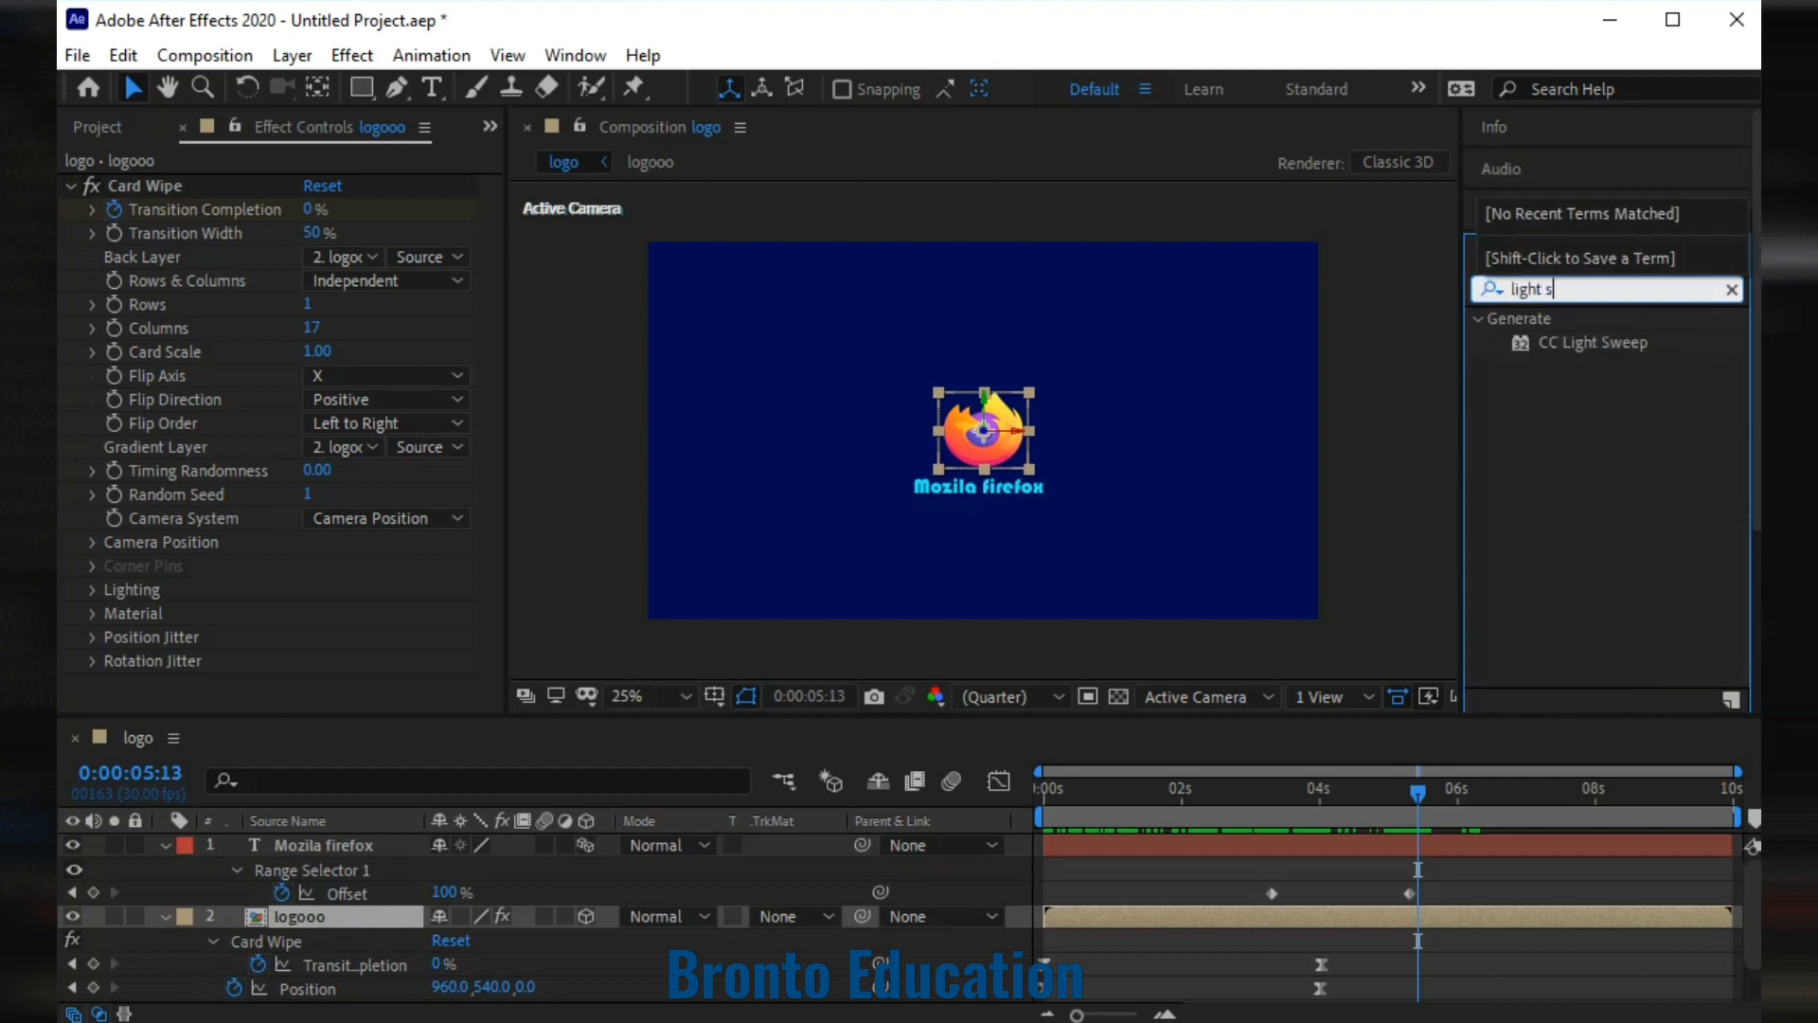
pyautogui.moveTo(1591, 343); pyautogui.dragTo(998, 424)
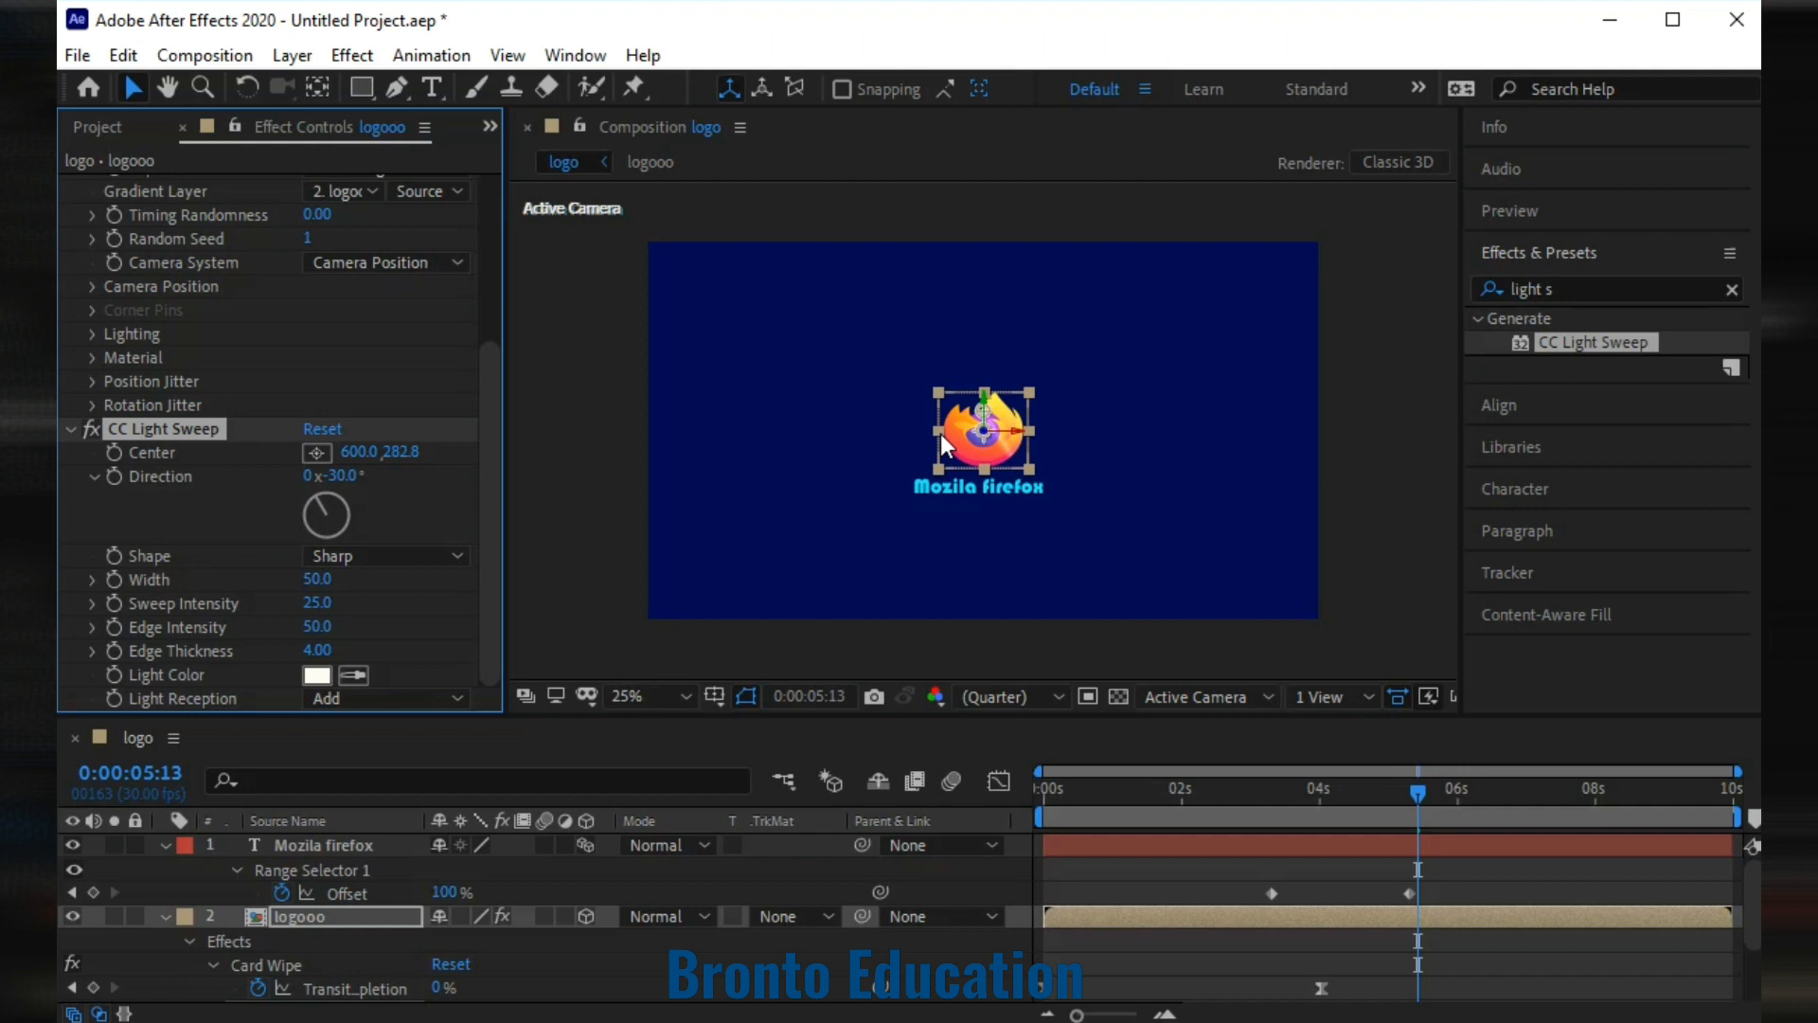
# At 100% magnification, move the light sweep's Center to about 248, 562 on the logo and set its Direction to +49°.
pyautogui.click(684, 695)
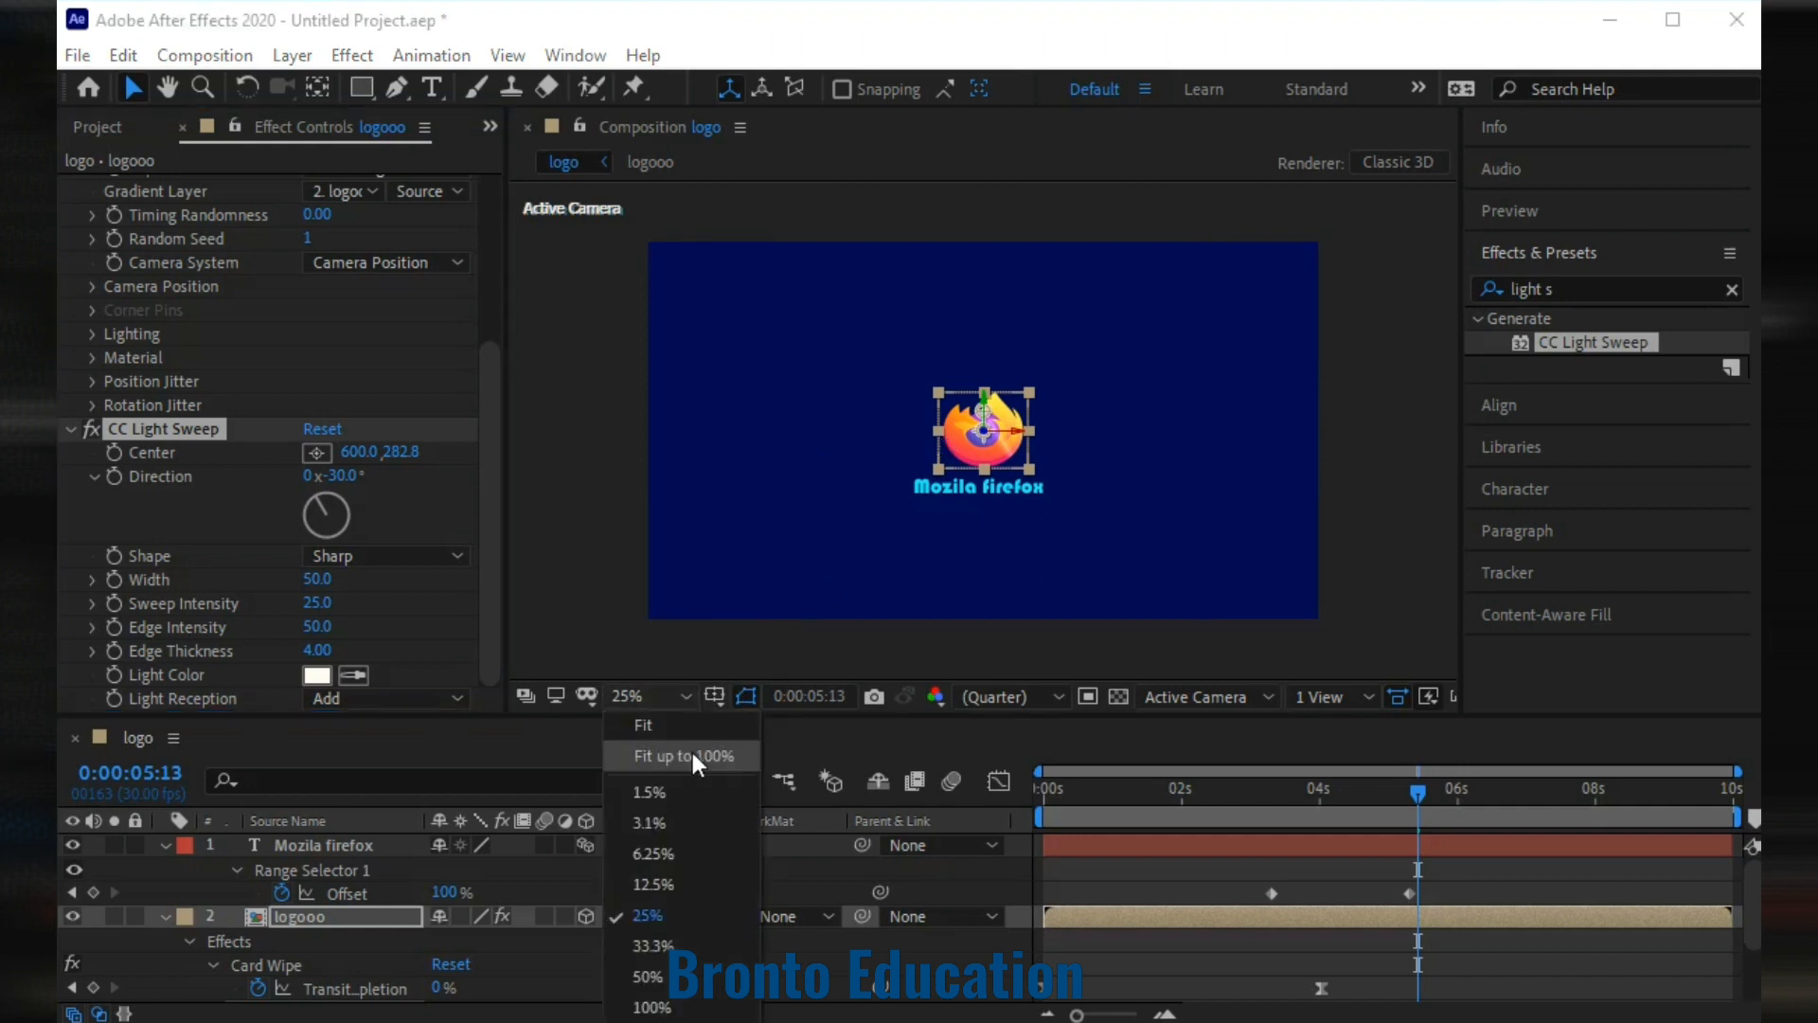
pyautogui.click(695, 1003)
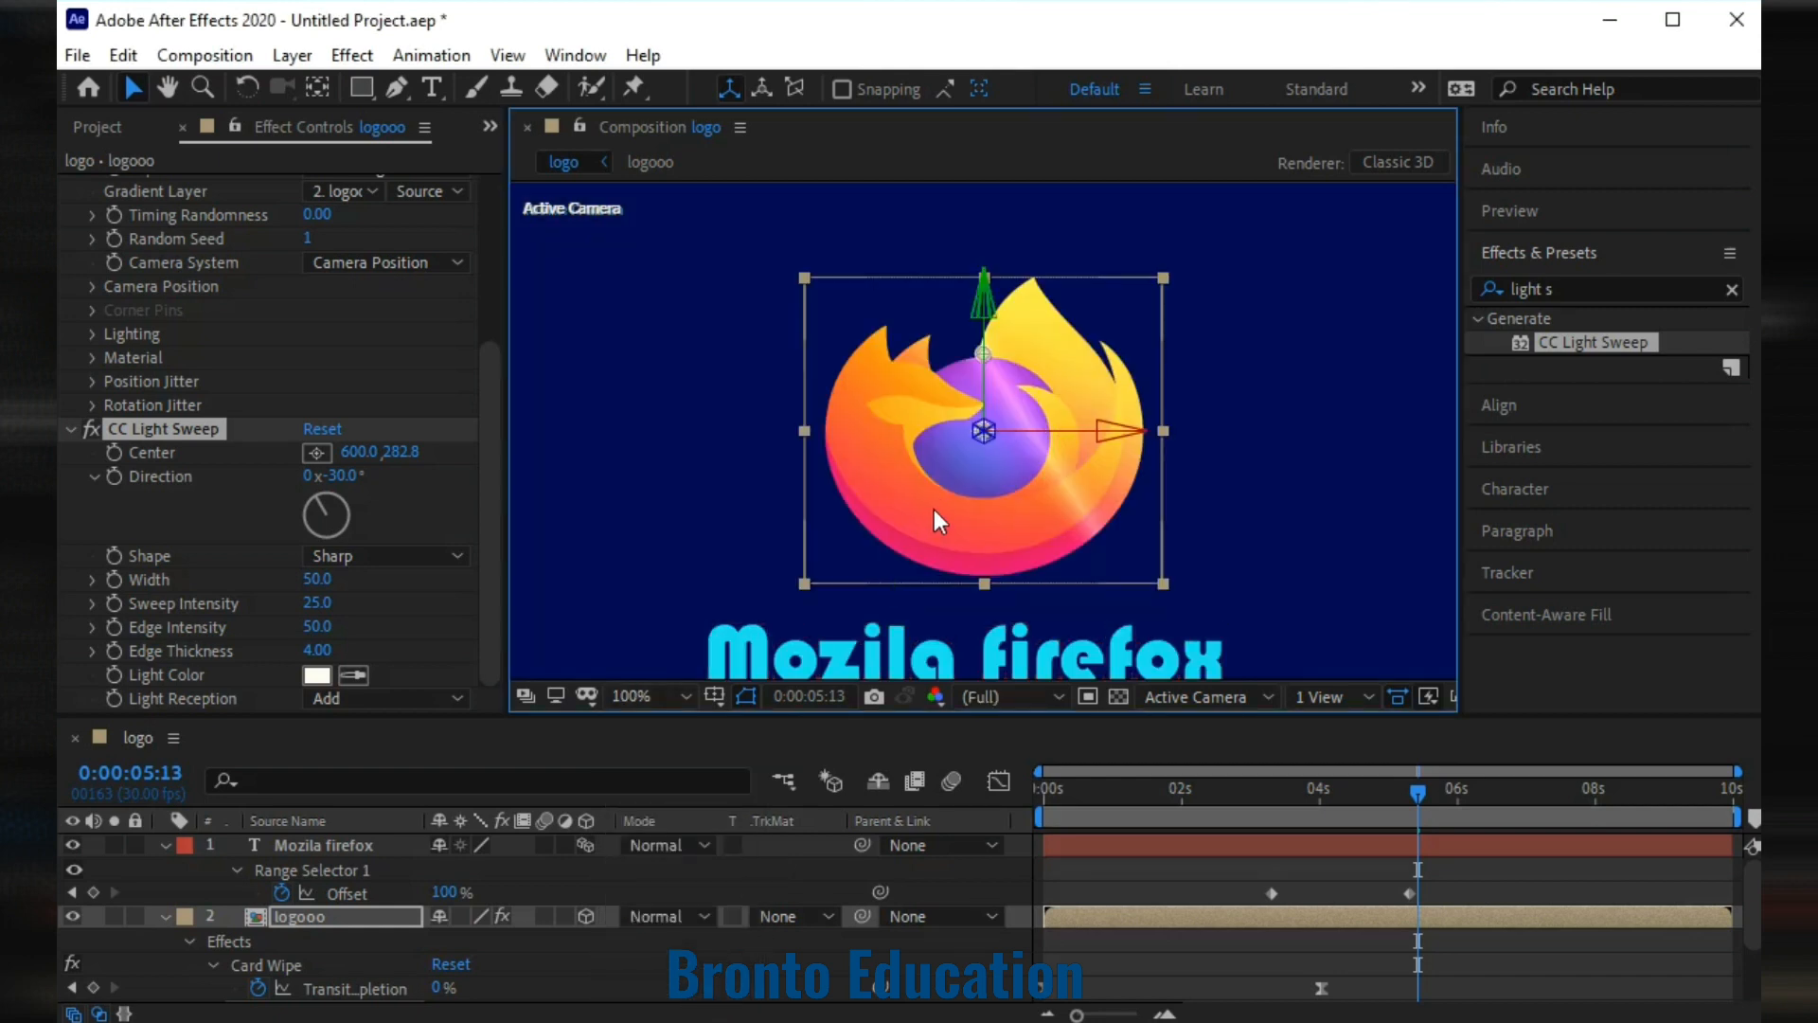
pyautogui.moveTo(977, 354); pyautogui.dragTo(872, 429)
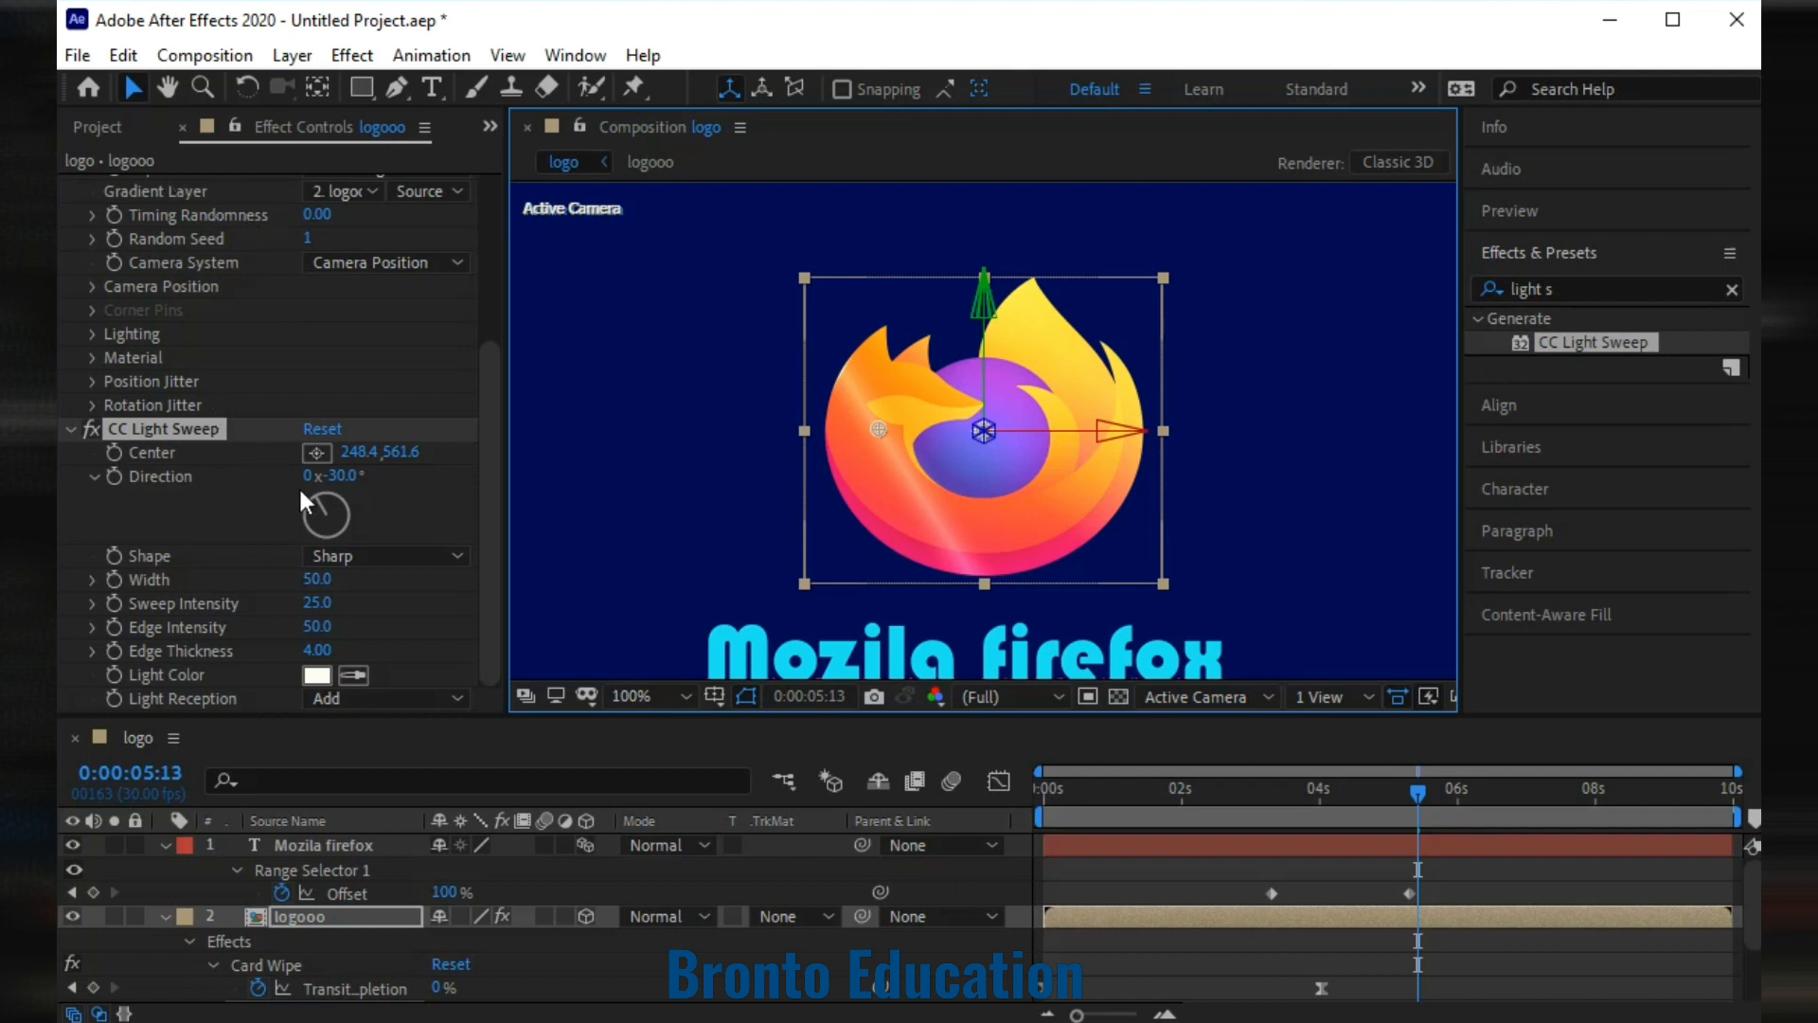
pyautogui.click(331, 506)
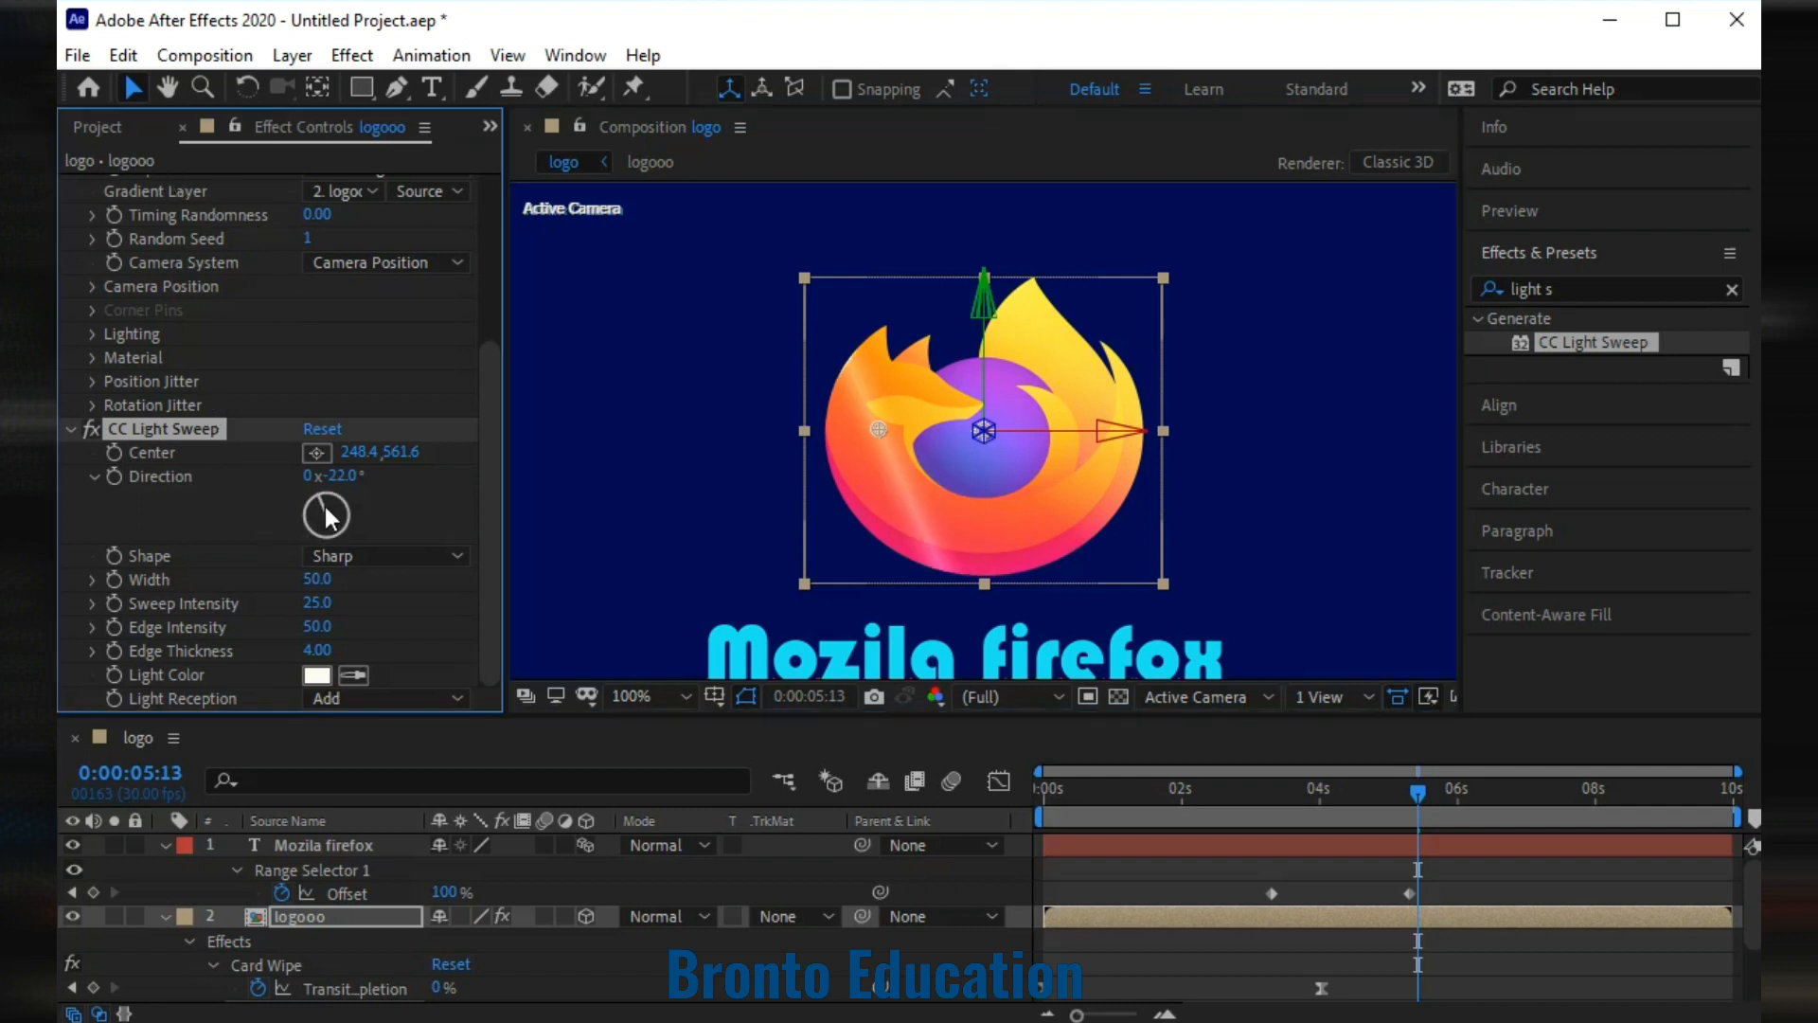
pyautogui.moveTo(333, 508); pyautogui.dragTo(338, 510)
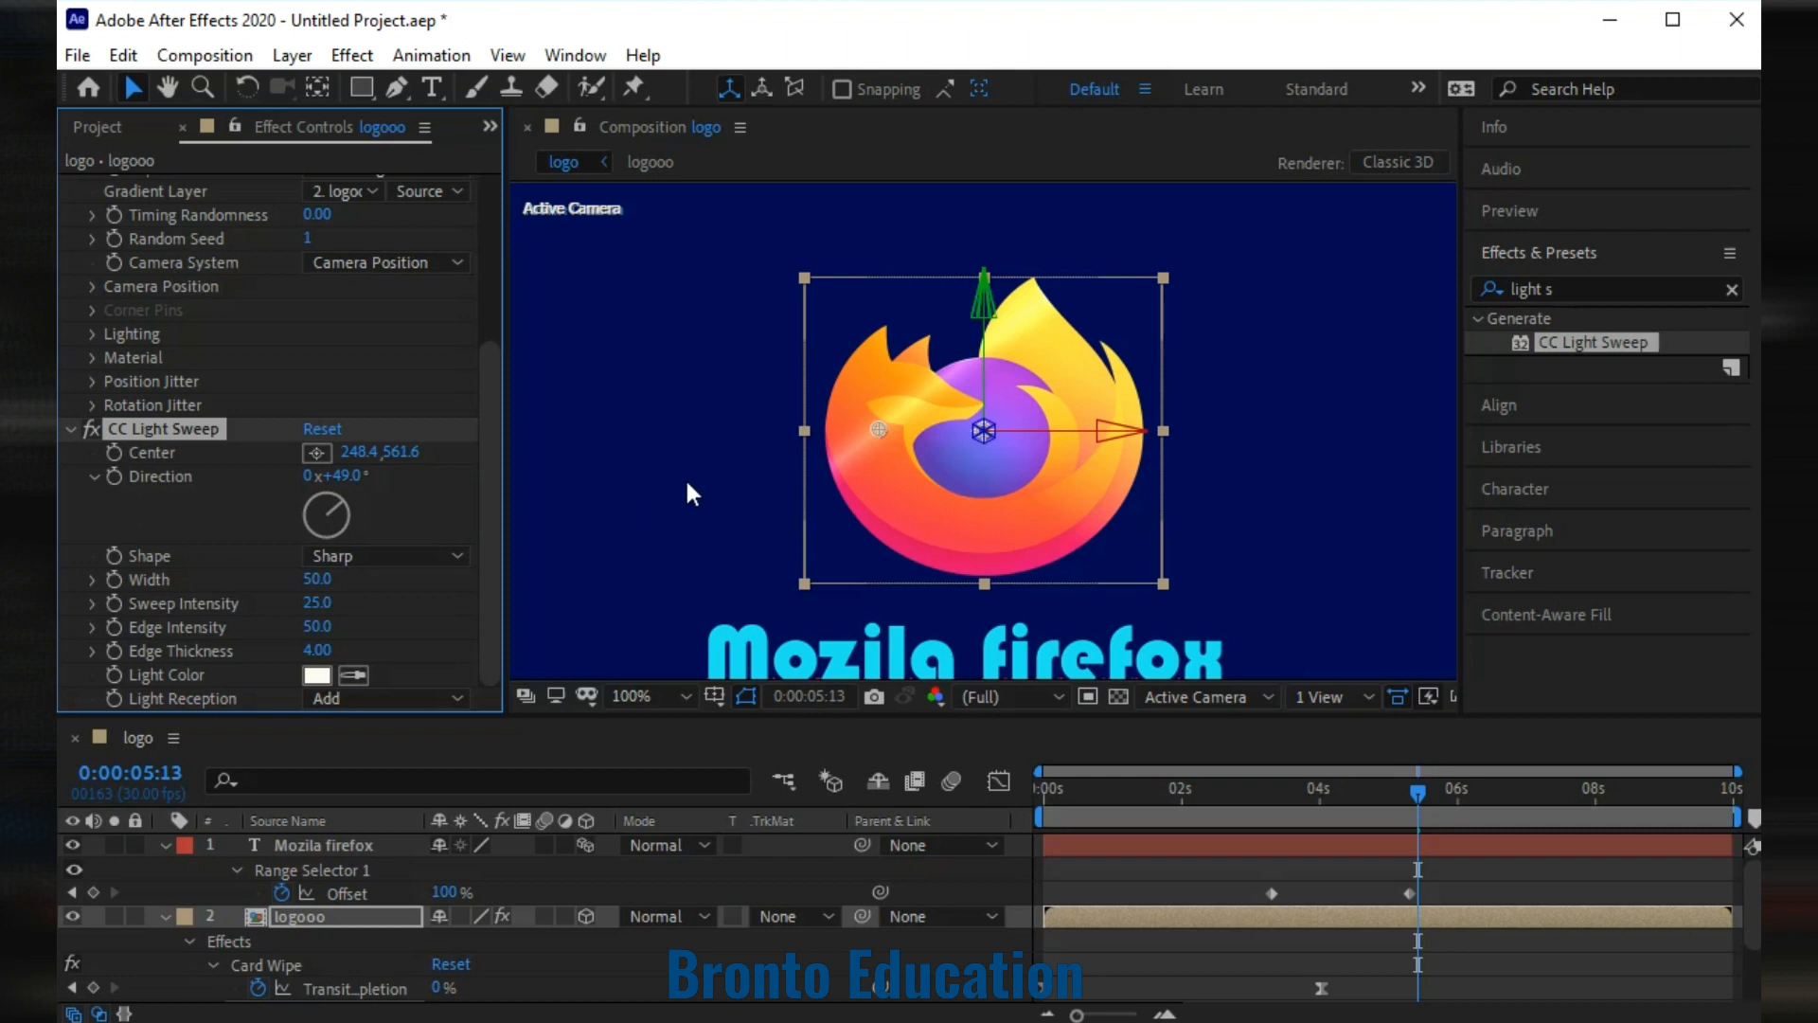
# Set the light sweep's Sweep Intensity to 51 and move its Center toward the logo's upper-left edge, about 206, 396.
pyautogui.moveTo(883, 430)
pyautogui.mouseDown()
pyautogui.moveTo(873, 377)
pyautogui.moveTo(949, 498)
pyautogui.moveTo(1040, 582)
pyautogui.moveTo(964, 490)
pyautogui.moveTo(872, 314)
pyautogui.moveTo(976, 457)
pyautogui.moveTo(1021, 486)
pyautogui.moveTo(881, 328)
pyautogui.moveTo(933, 436)
pyautogui.moveTo(886, 400)
pyautogui.mouseUp()
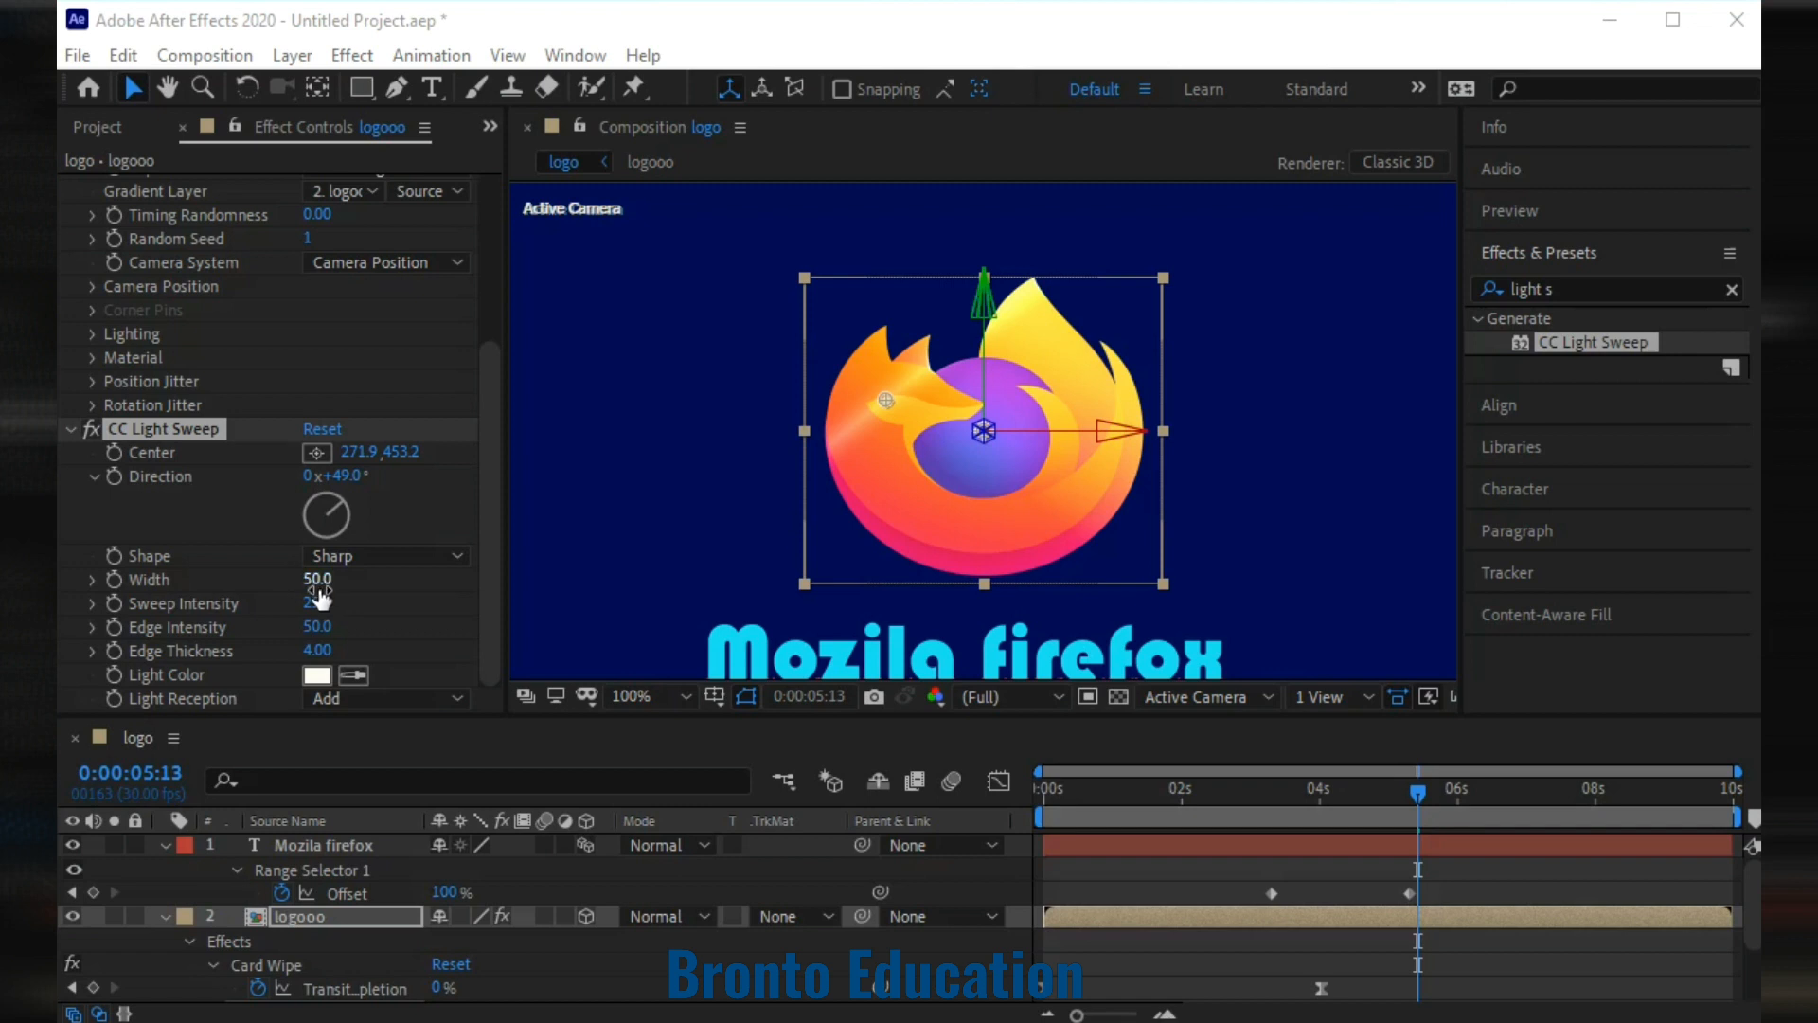
pyautogui.moveTo(322, 602); pyautogui.dragTo(349, 606)
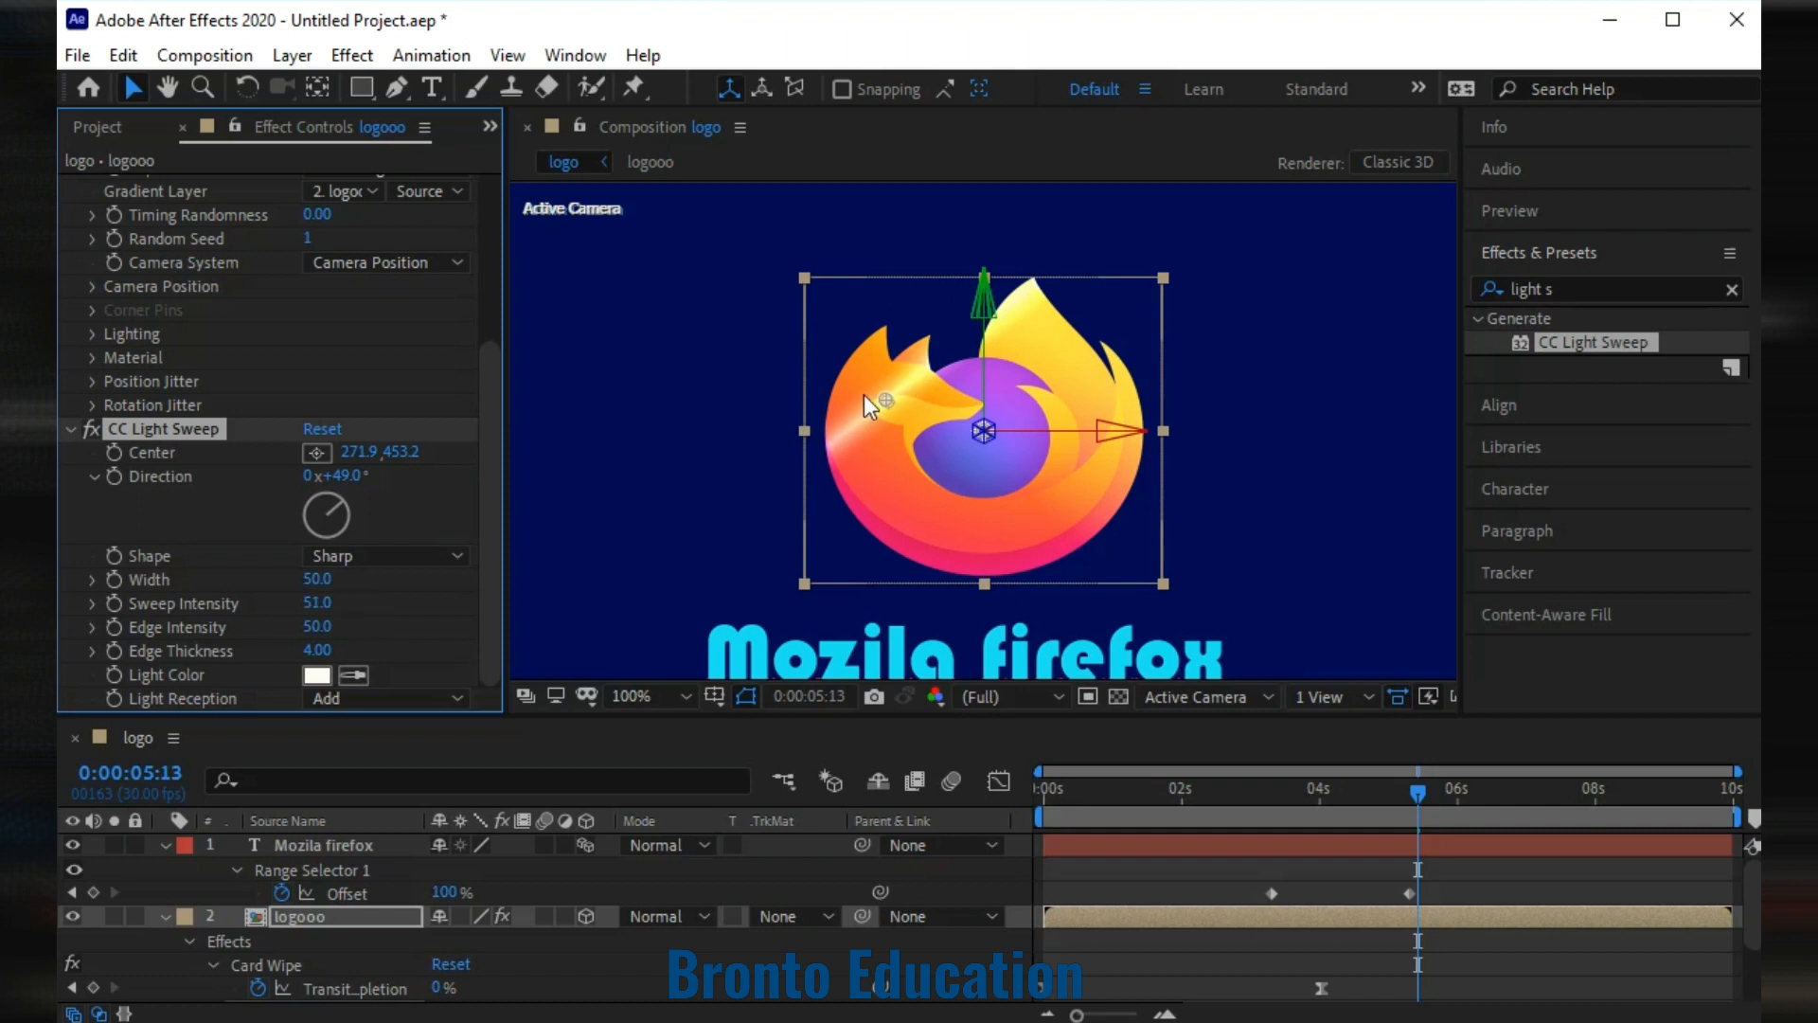
pyautogui.moveTo(882, 404); pyautogui.dragTo(856, 377)
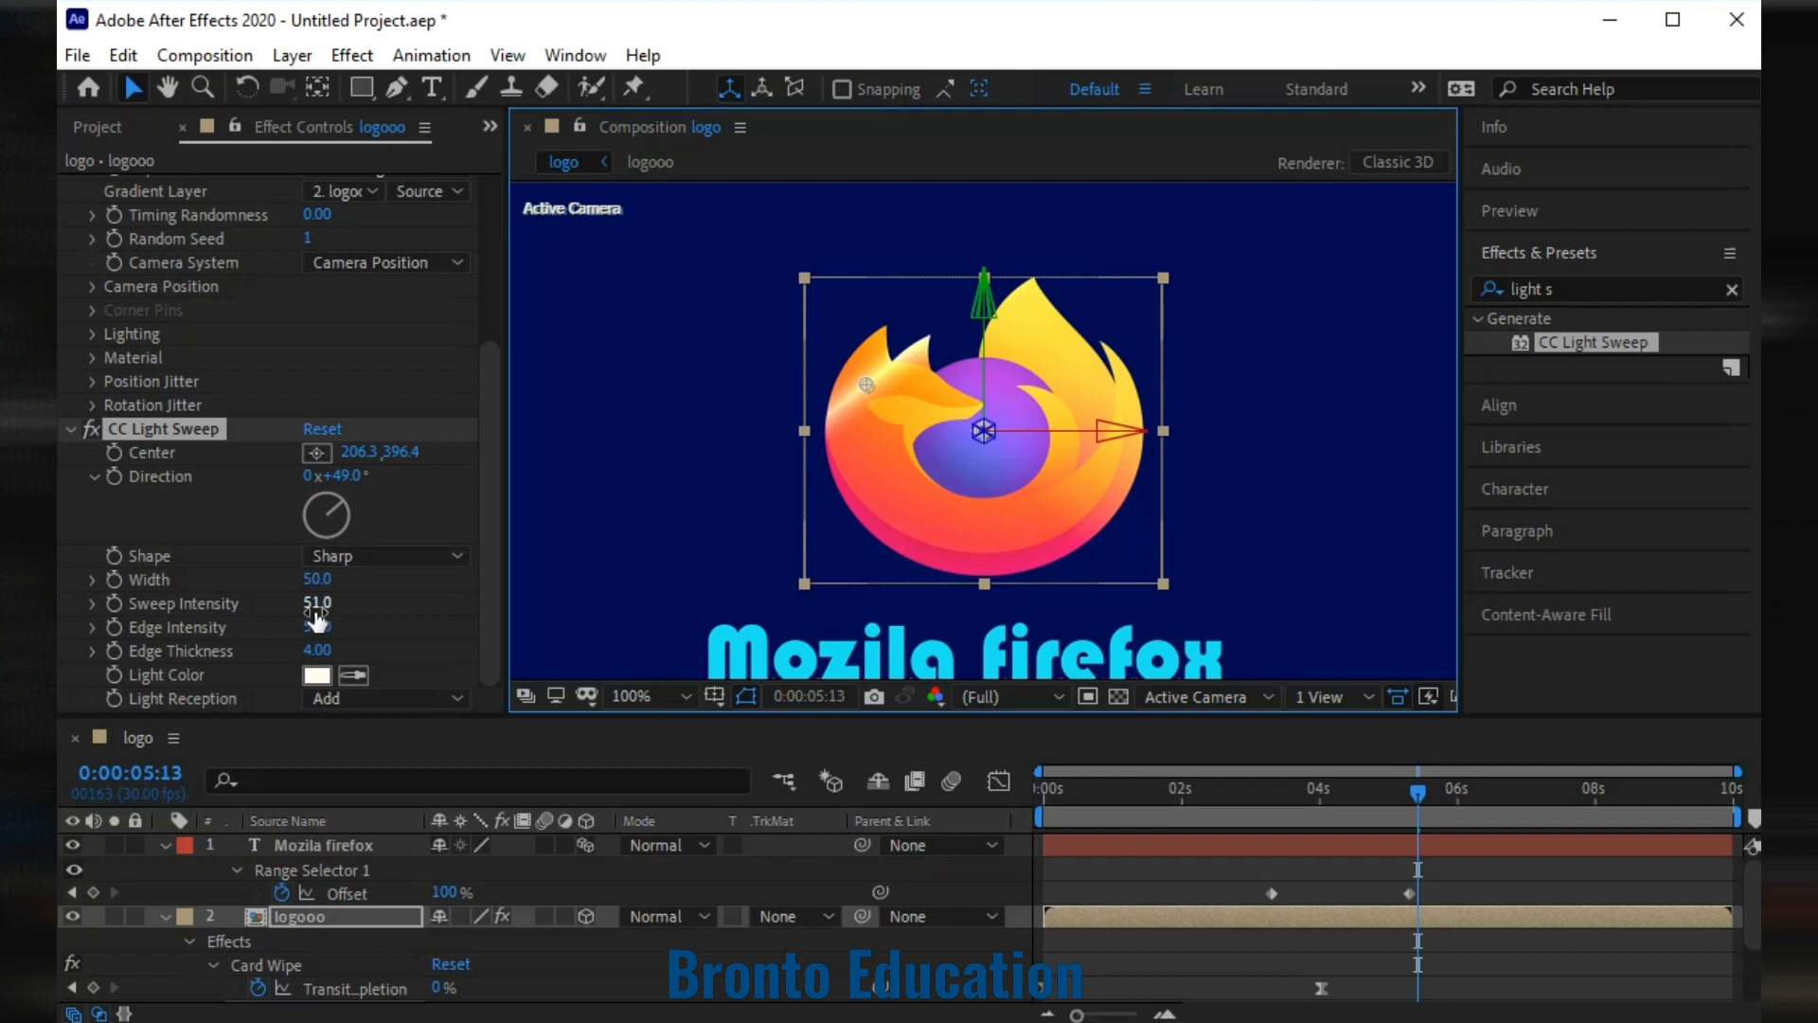
# Set the light sweep's Width to 35 and Sweep Intensity to 64, and keyframe its Center at about 56, 107 at 0:00:05:13.
pyautogui.moveTo(316, 606); pyautogui.dragTo(325, 614)
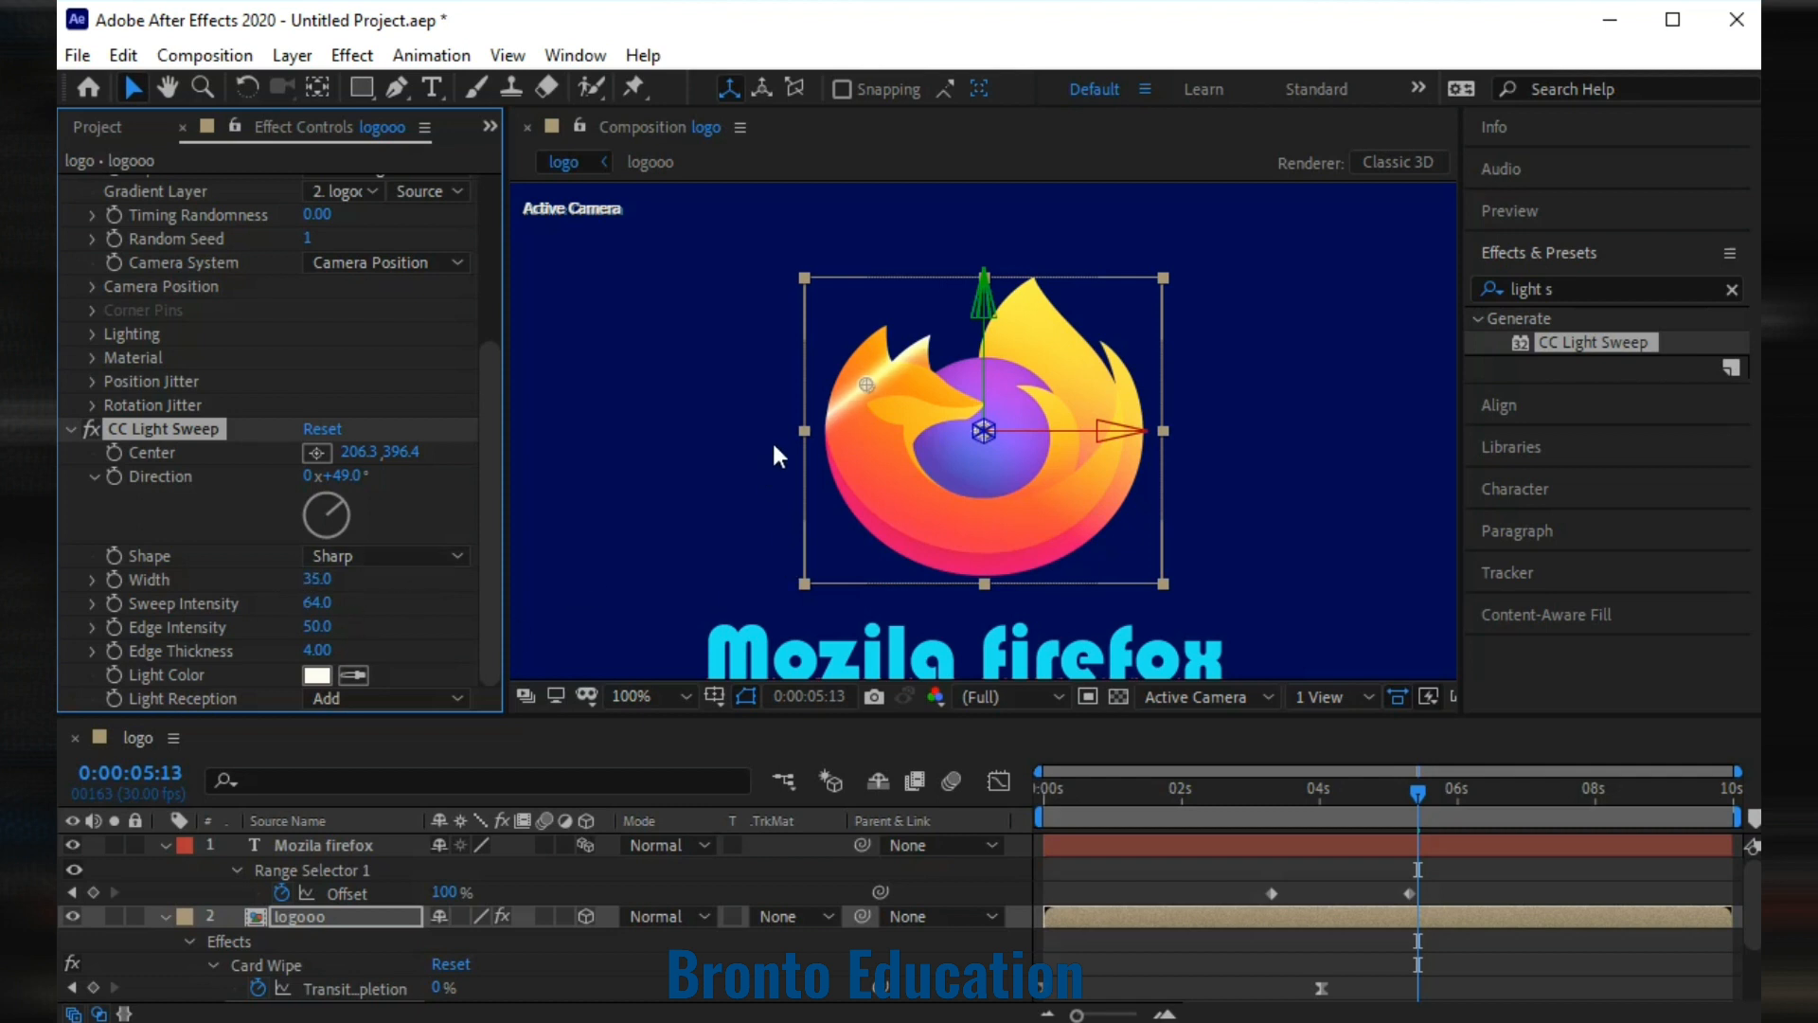
pyautogui.moveTo(867, 389); pyautogui.dragTo(822, 311)
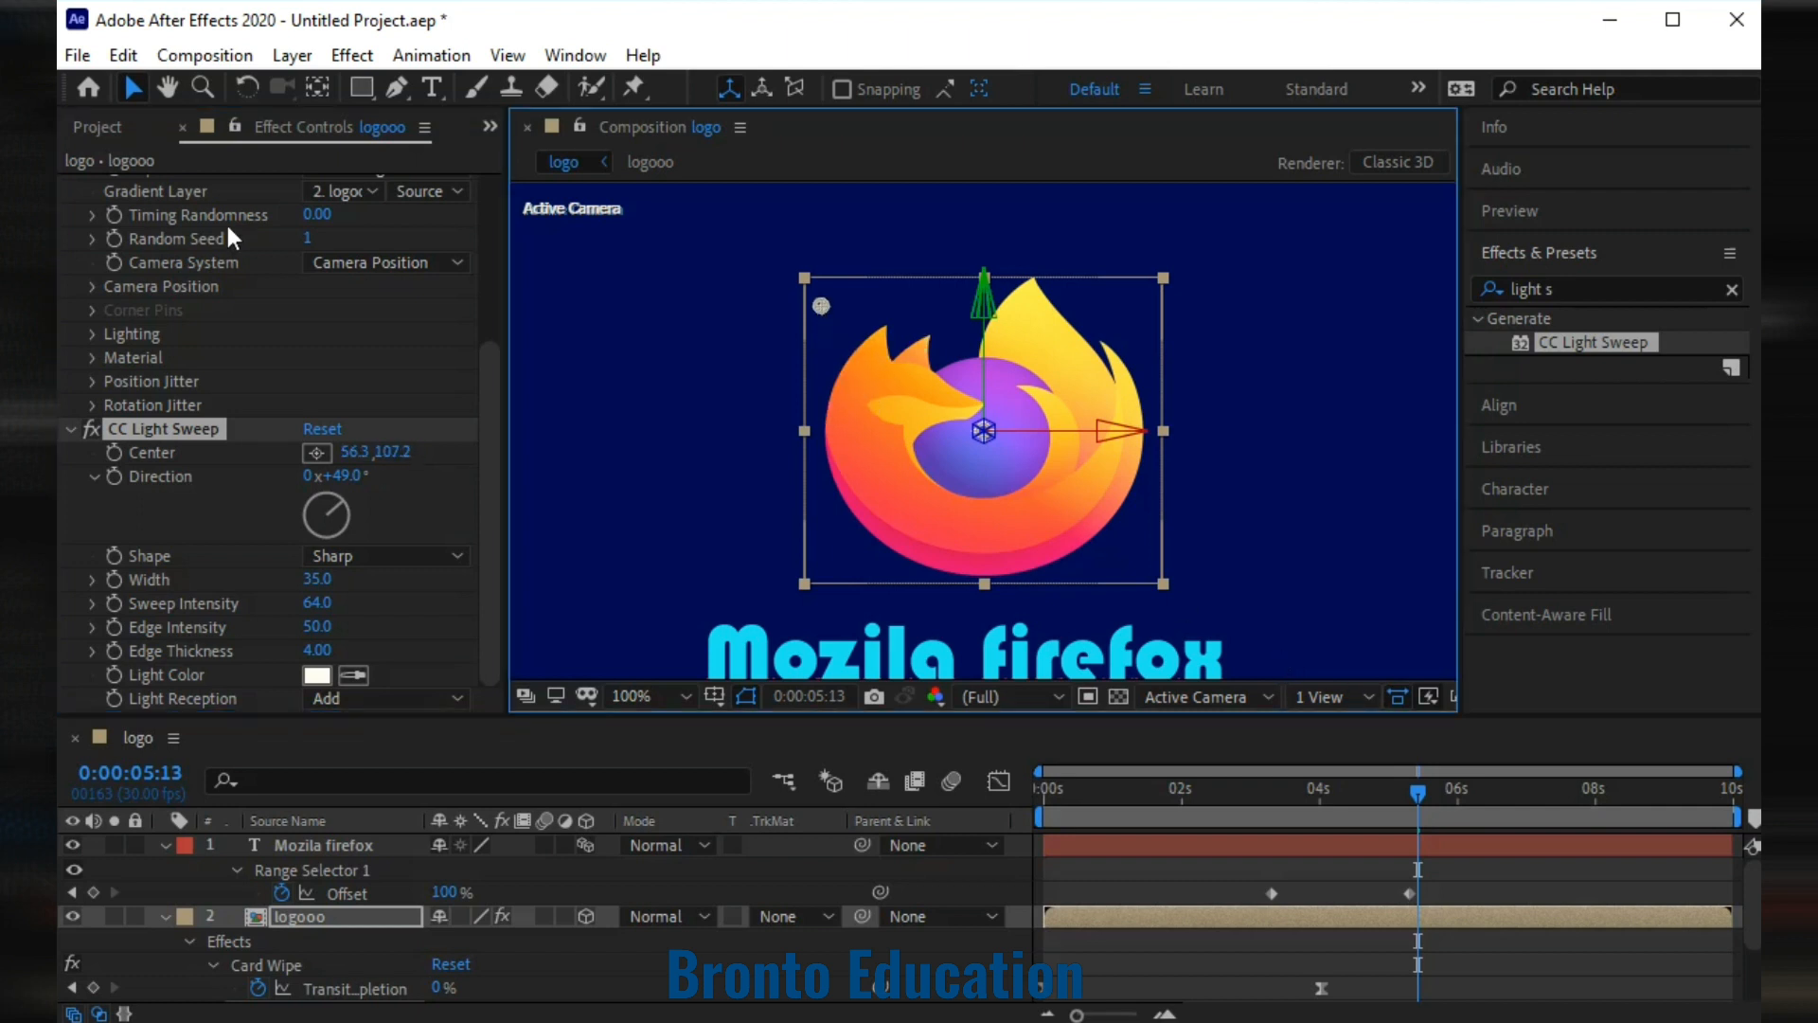
pyautogui.click(116, 454)
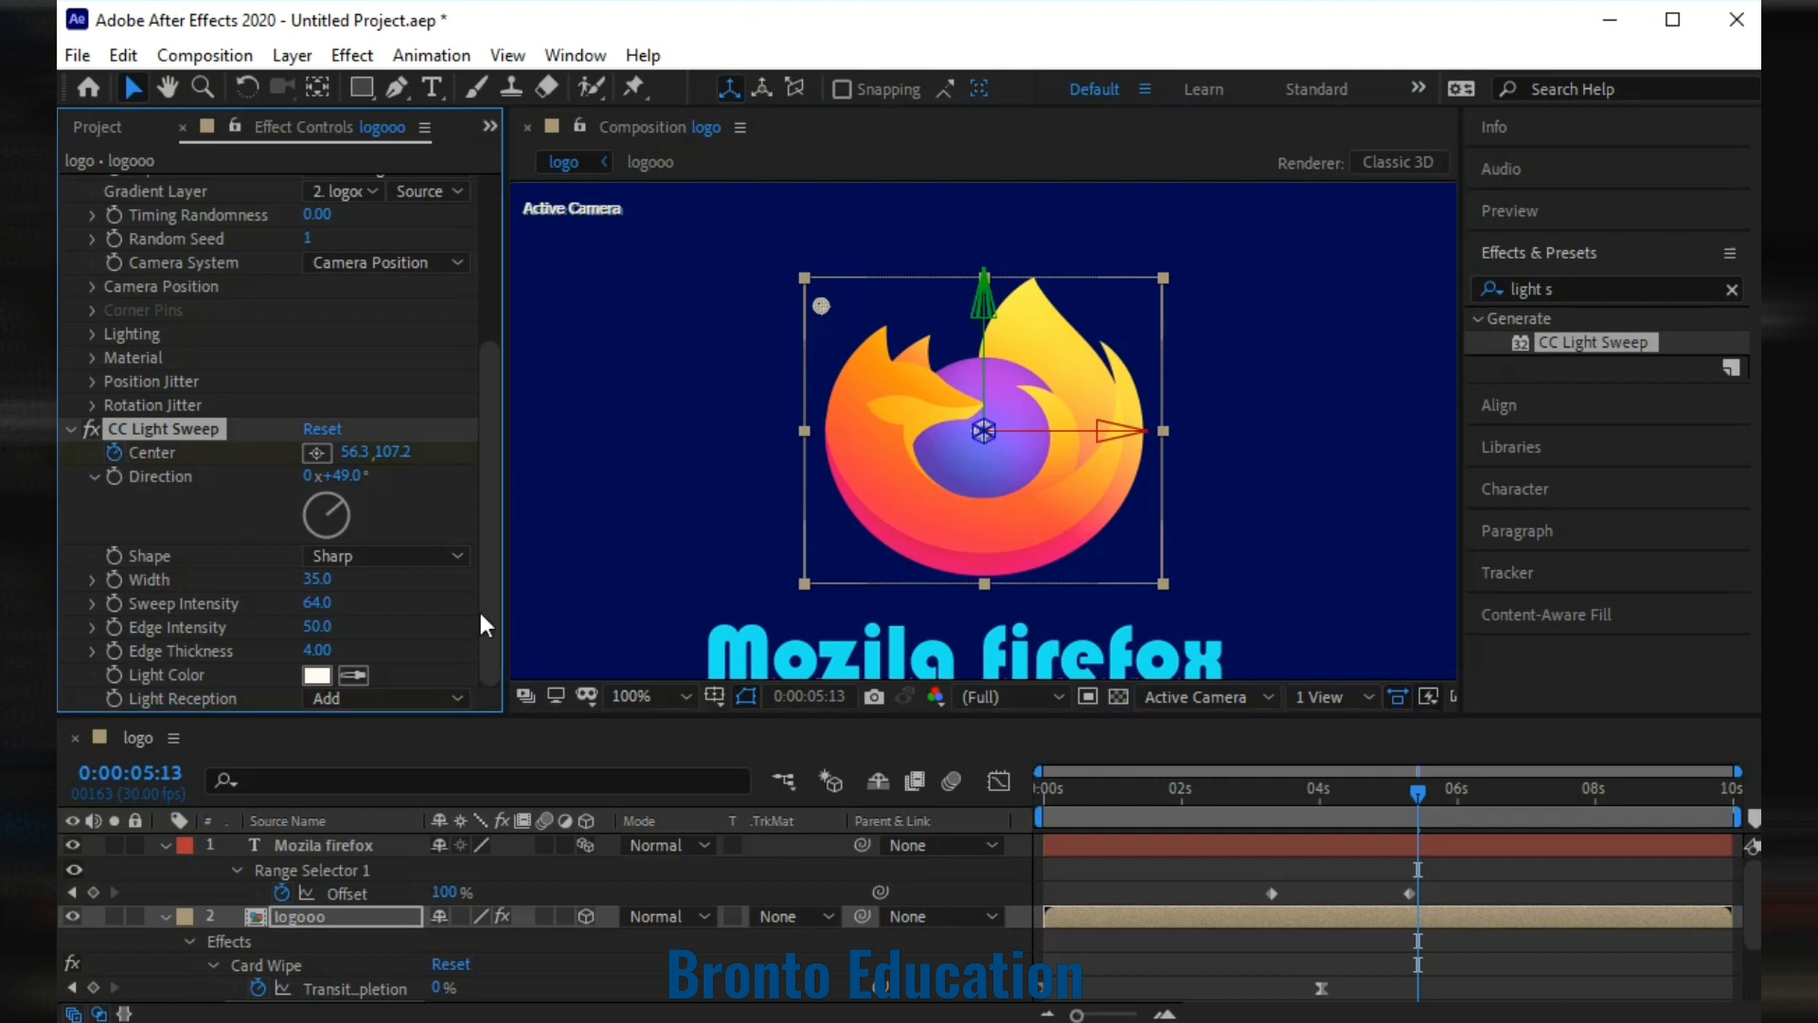
# At 0:00:07:20, keyframe the light sweep's Center at about 1111, 1078 beyond the logo's lower-right edge, and scrub through the sweep.
pyautogui.moveTo(1416, 793); pyautogui.dragTo(1571, 799)
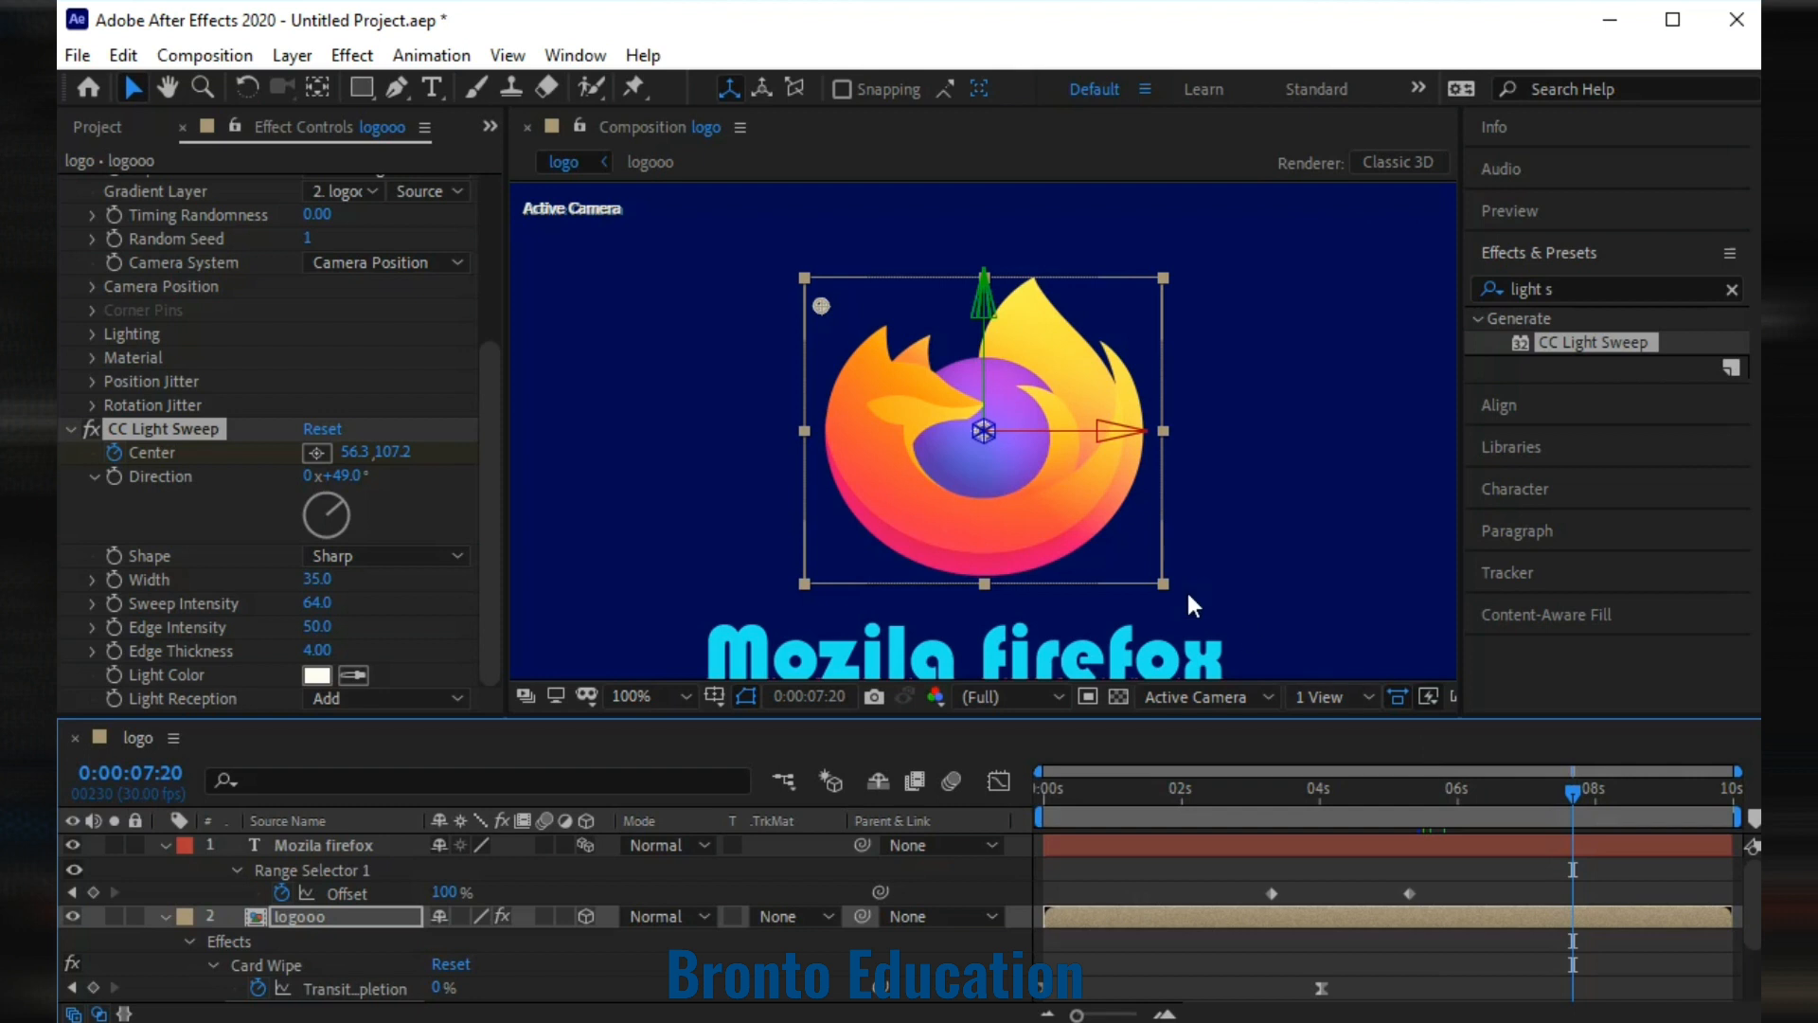
pyautogui.moveTo(816, 305); pyautogui.dragTo(1108, 557)
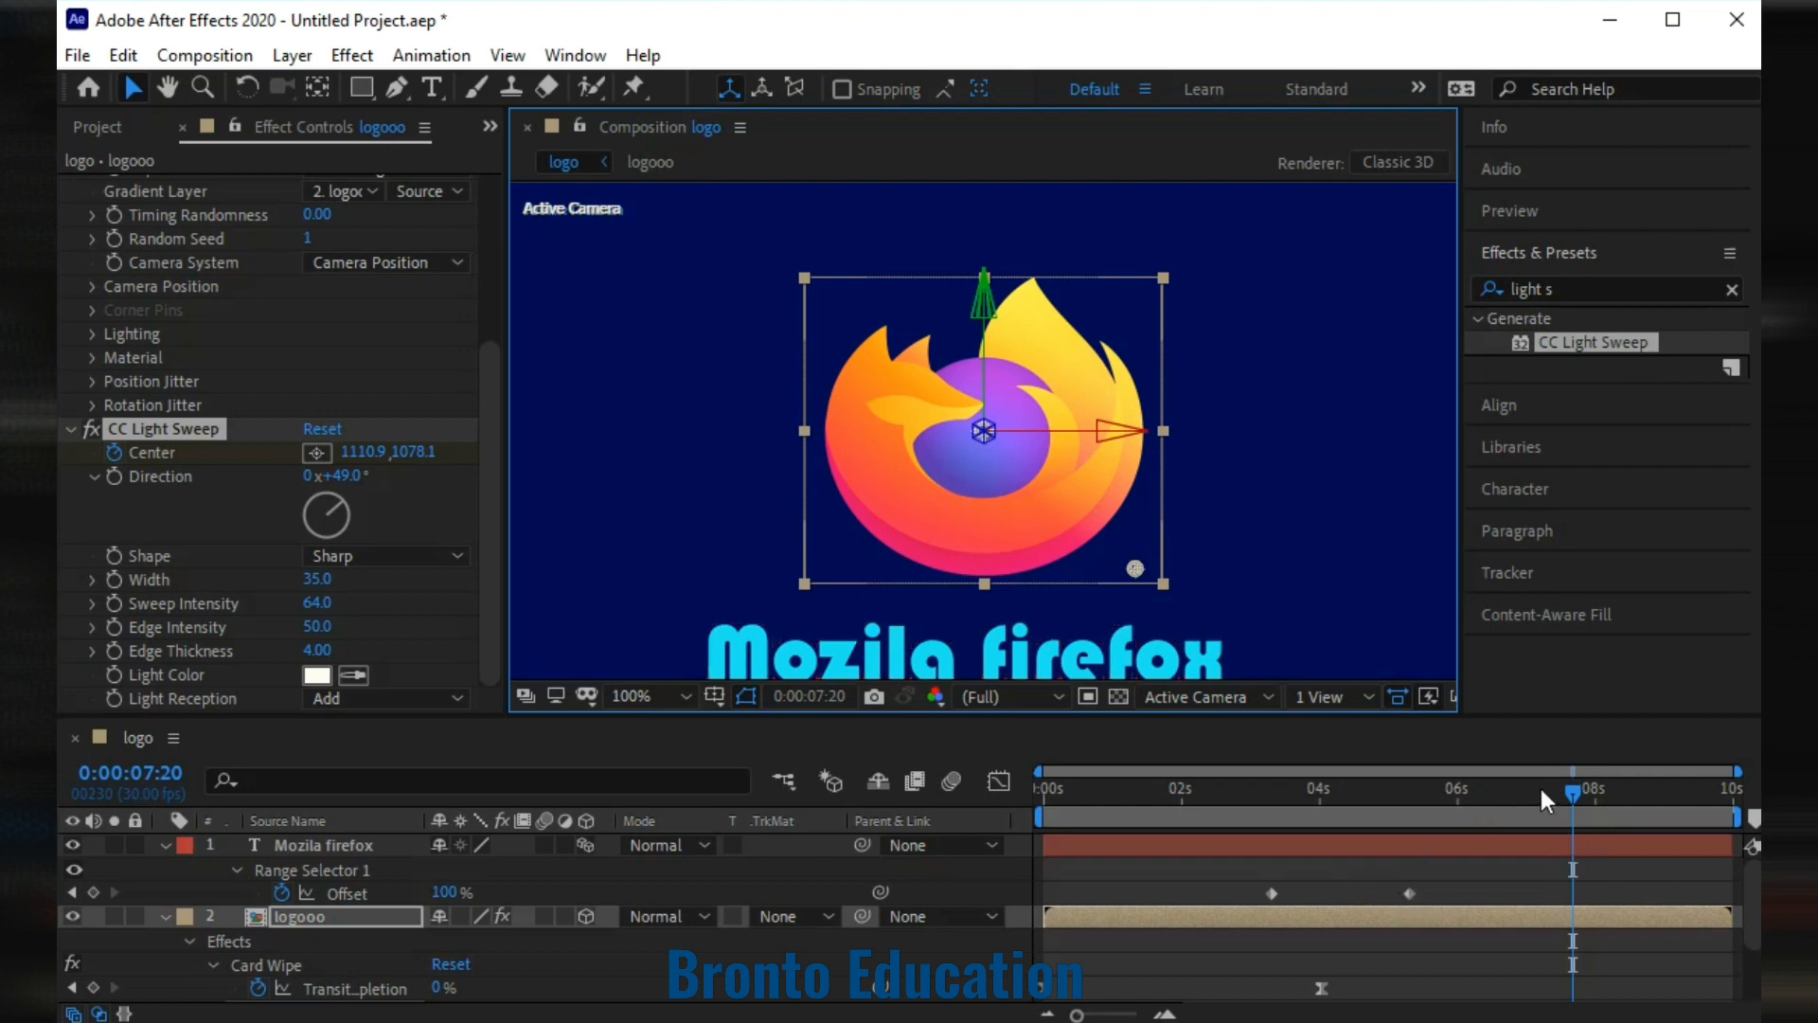
pyautogui.moveTo(1572, 793); pyautogui.dragTo(1576, 850)
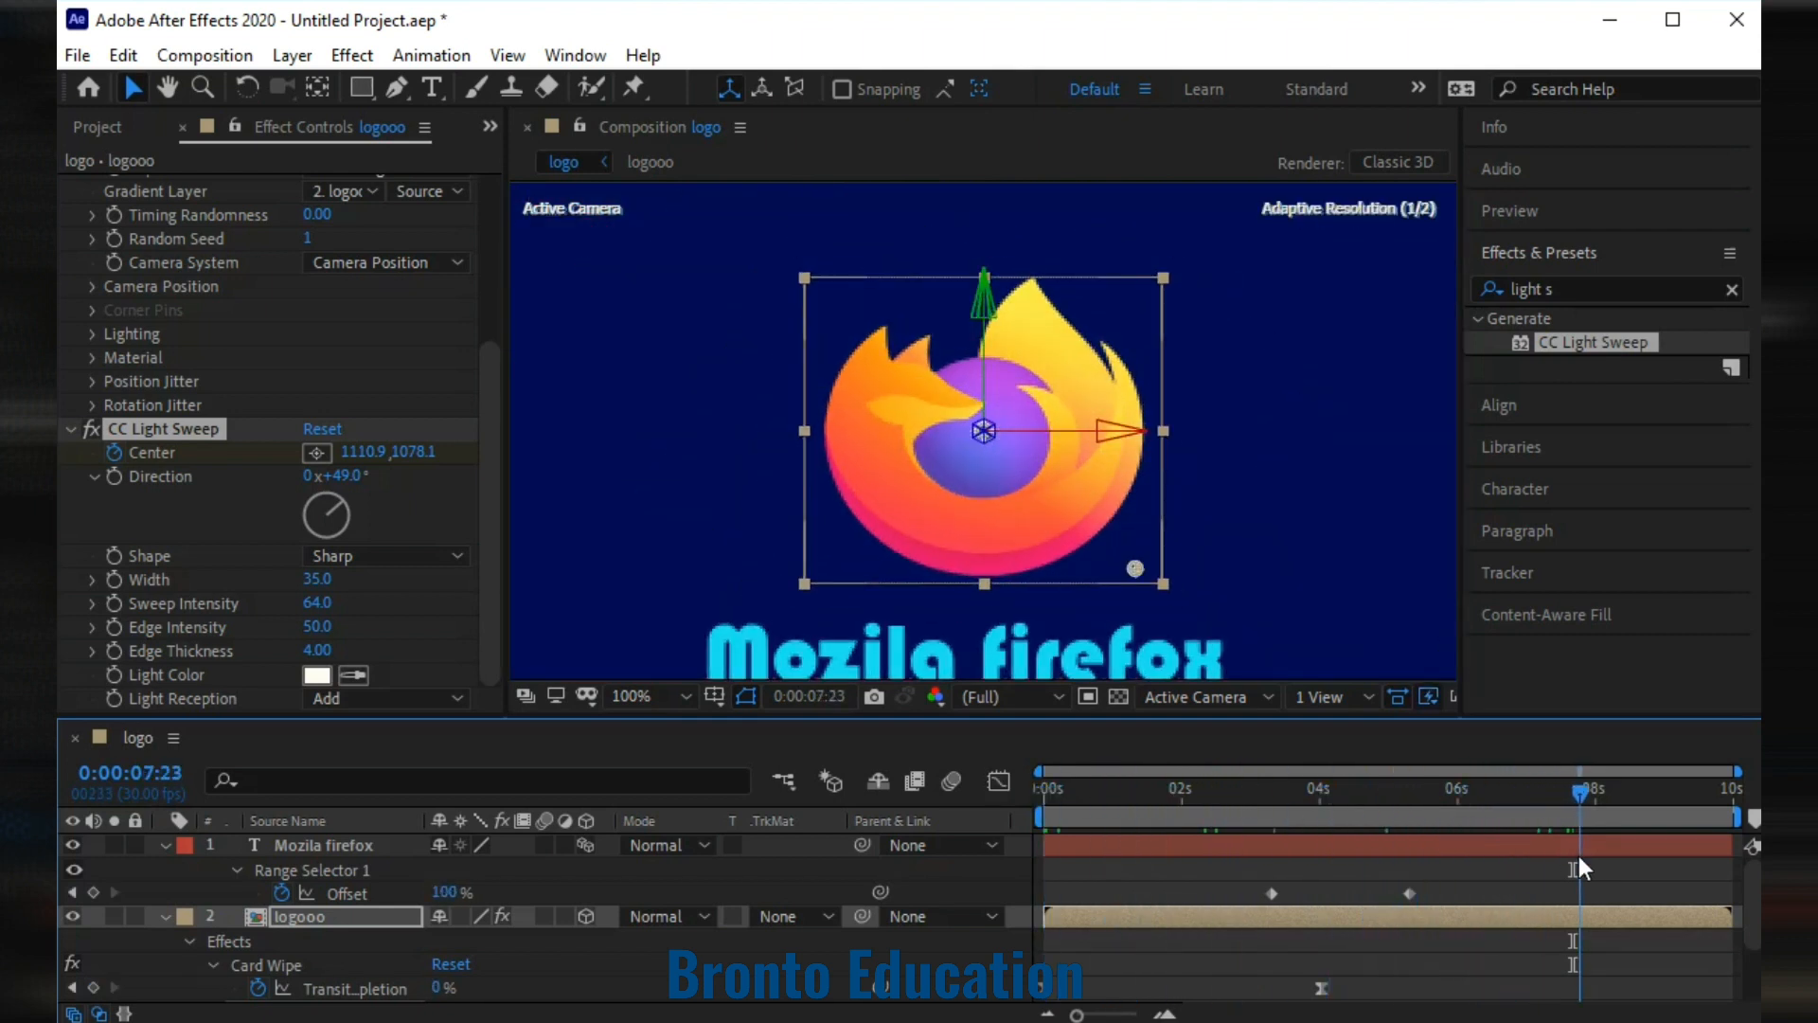
# Switch to the Notepad note and add the closing line "so guys this was how to make a logo animation" below "so let's start".
pyautogui.click(167, 65)
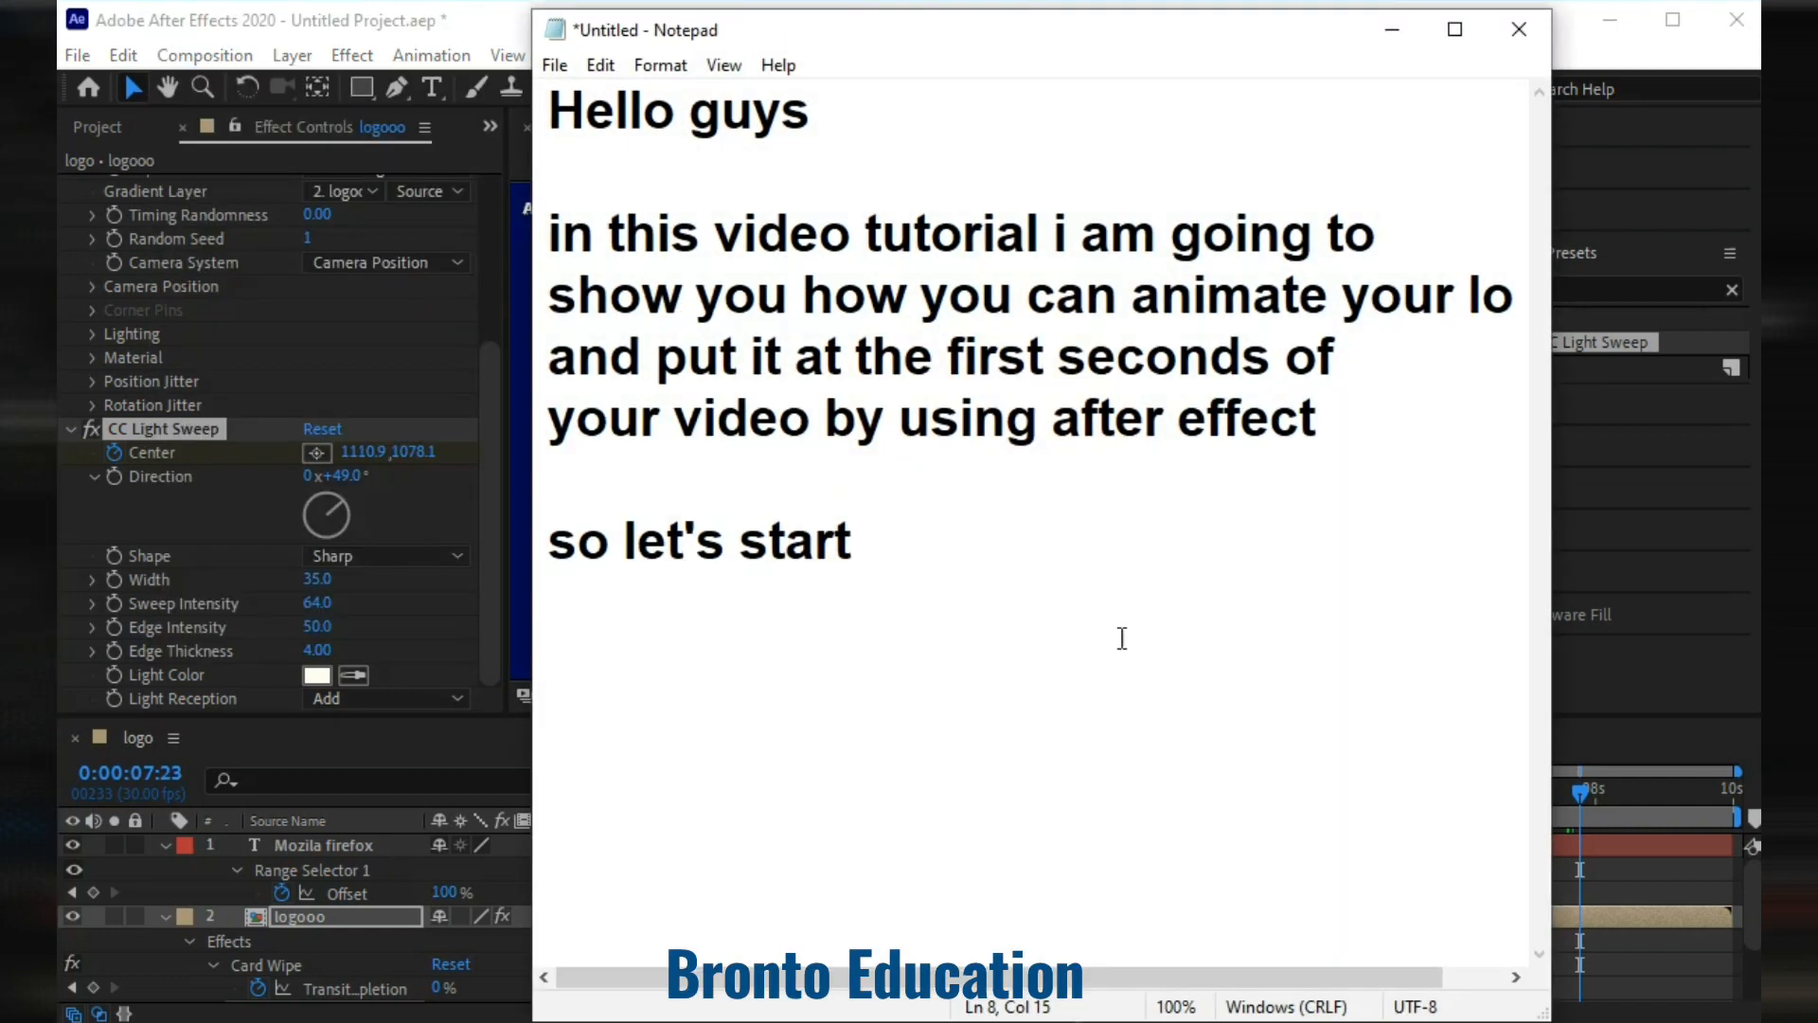
pyautogui.press('Return')
pyautogui.press('Return')
pyautogui.write('so guys')
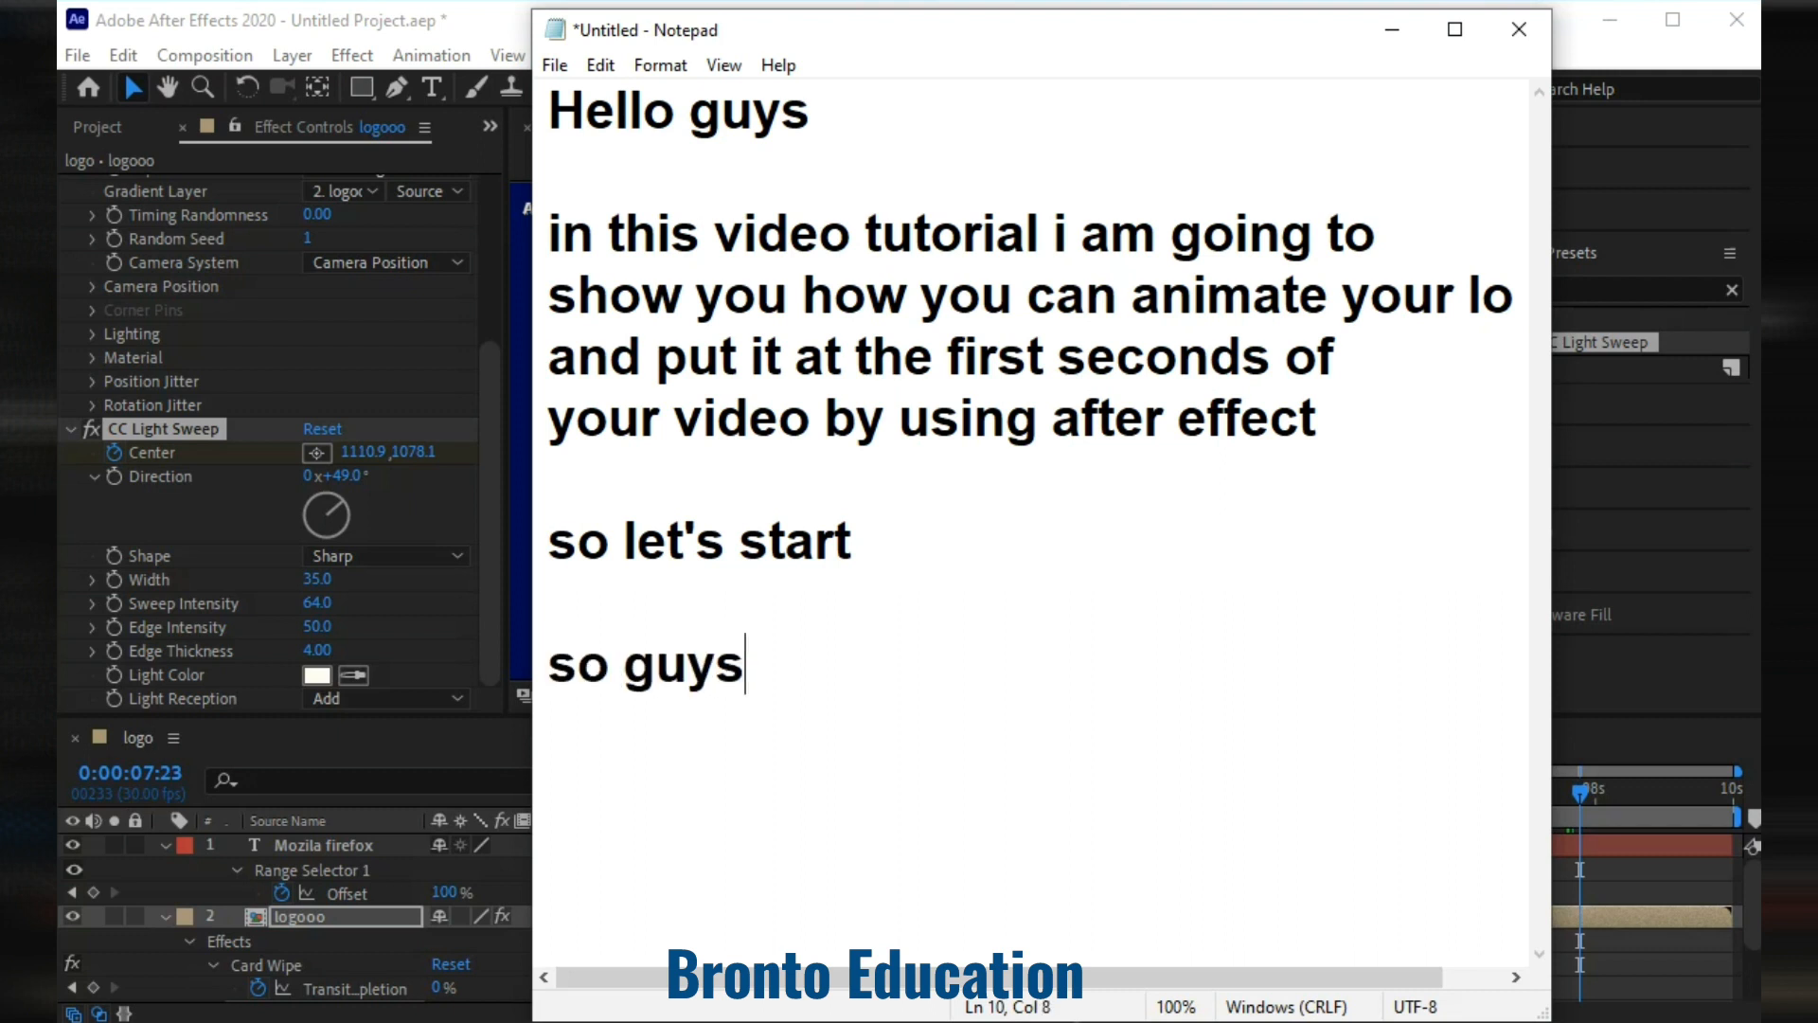
pyautogui.write(' this was ')
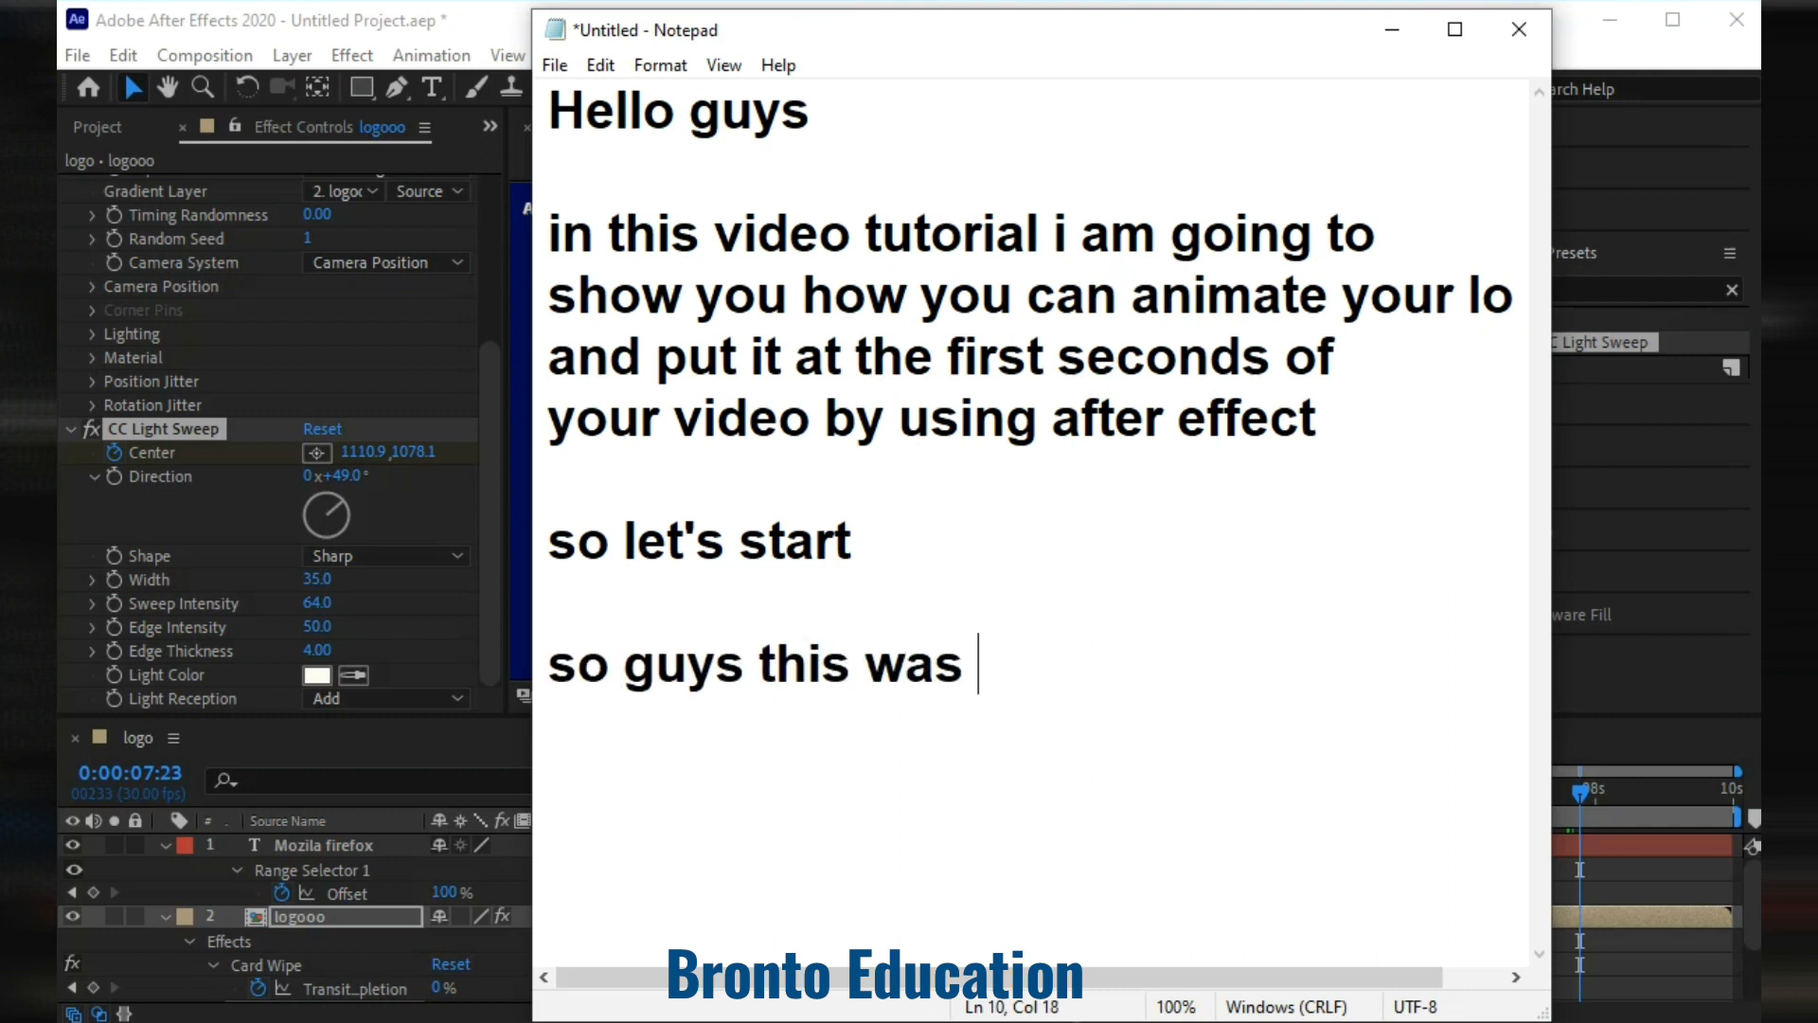
pyautogui.write('how ')
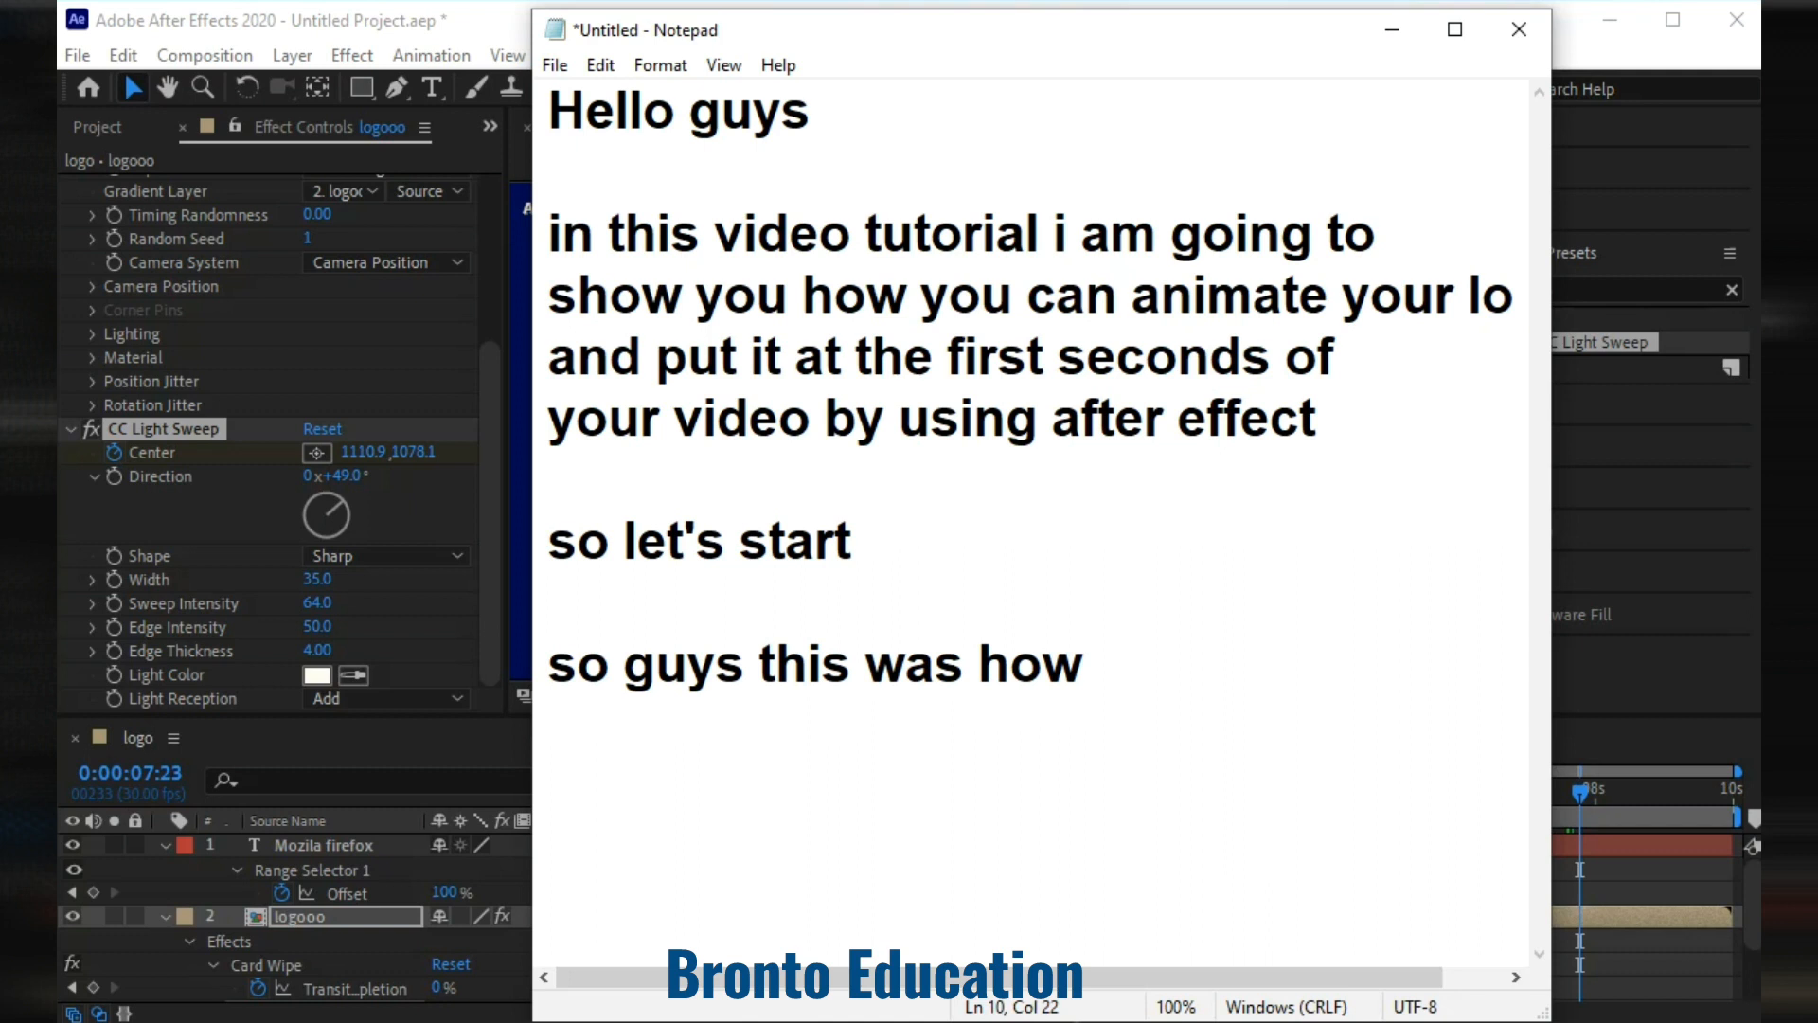
pyautogui.write('to ma')
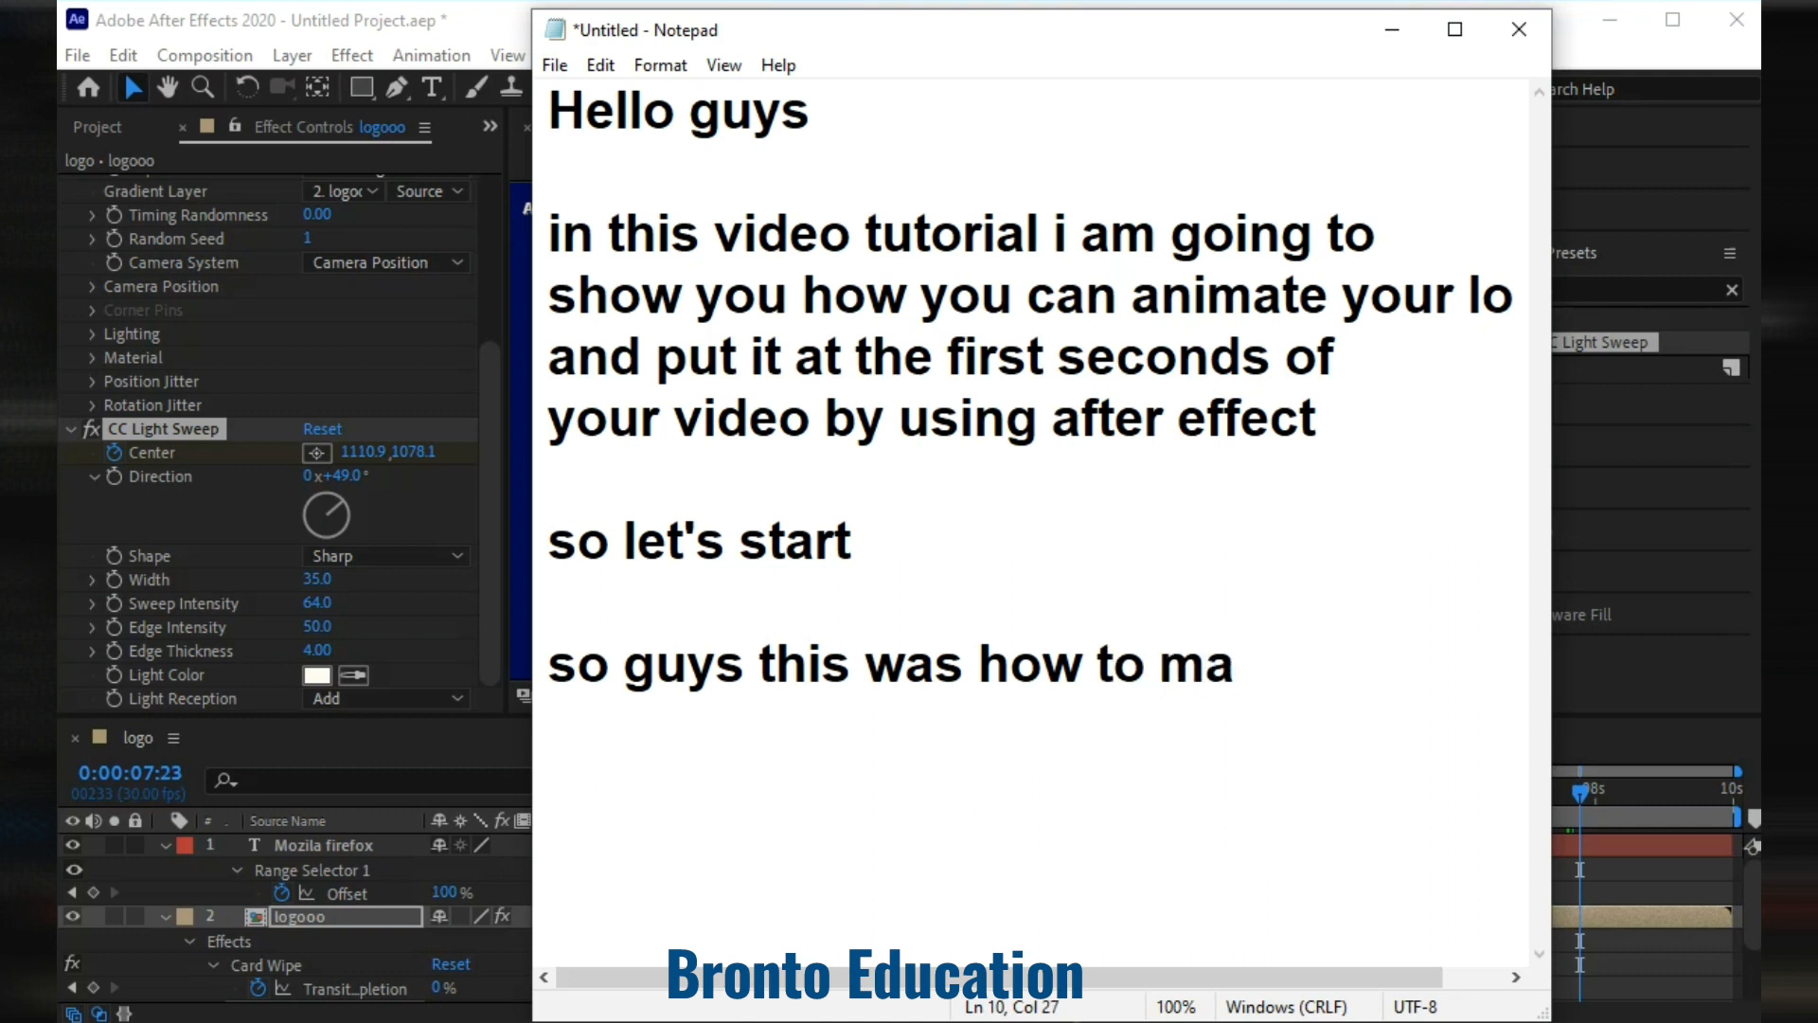
pyautogui.write('ke a logo')
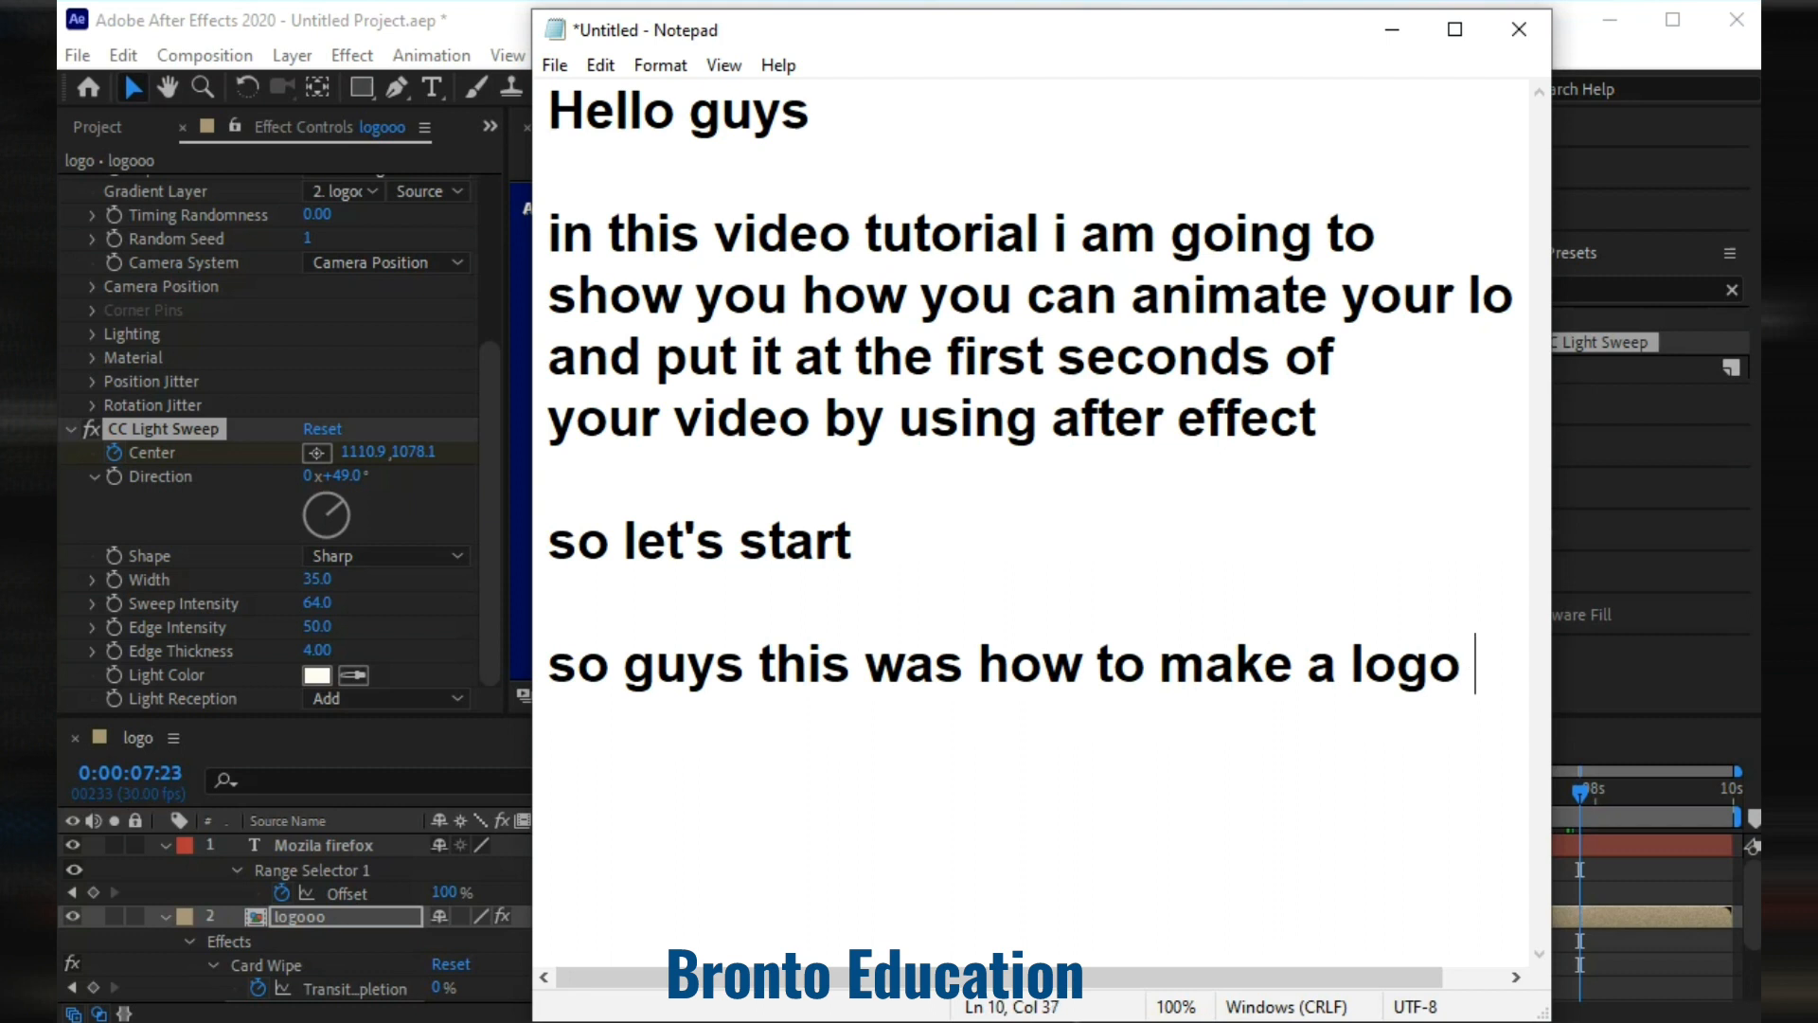
pyautogui.press('Return')
pyautogui.write('animation thanks')
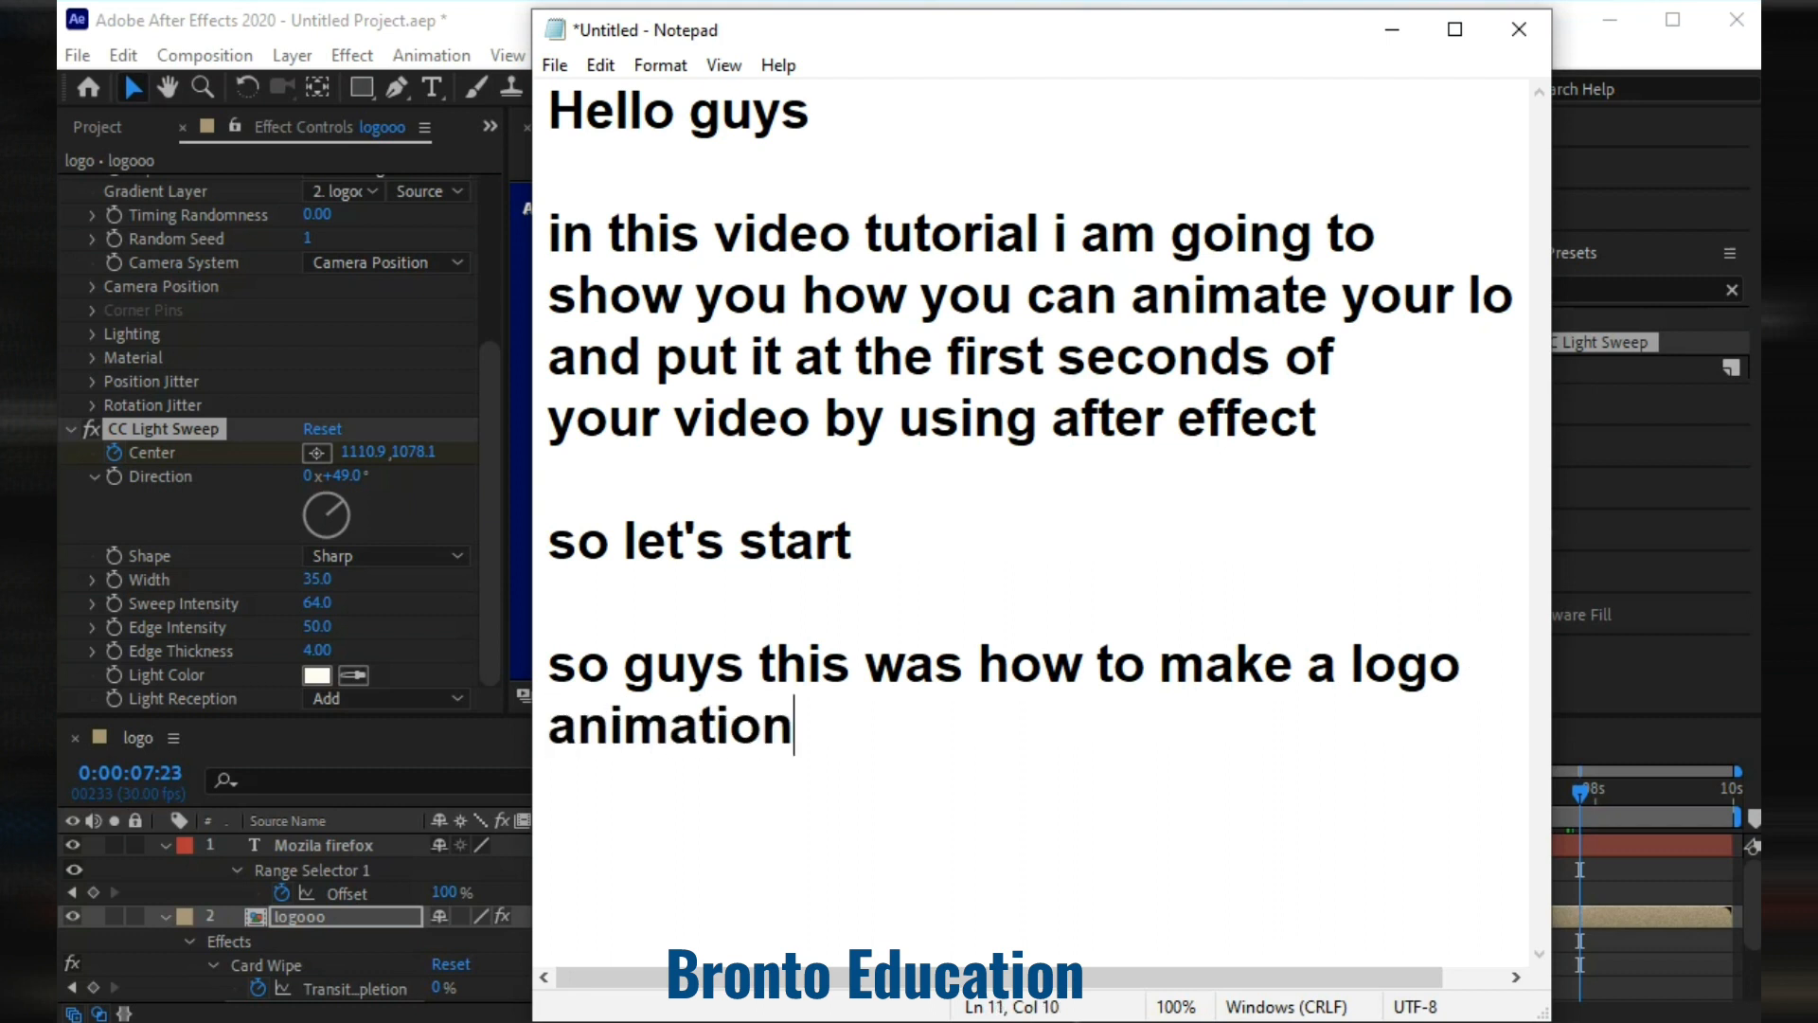